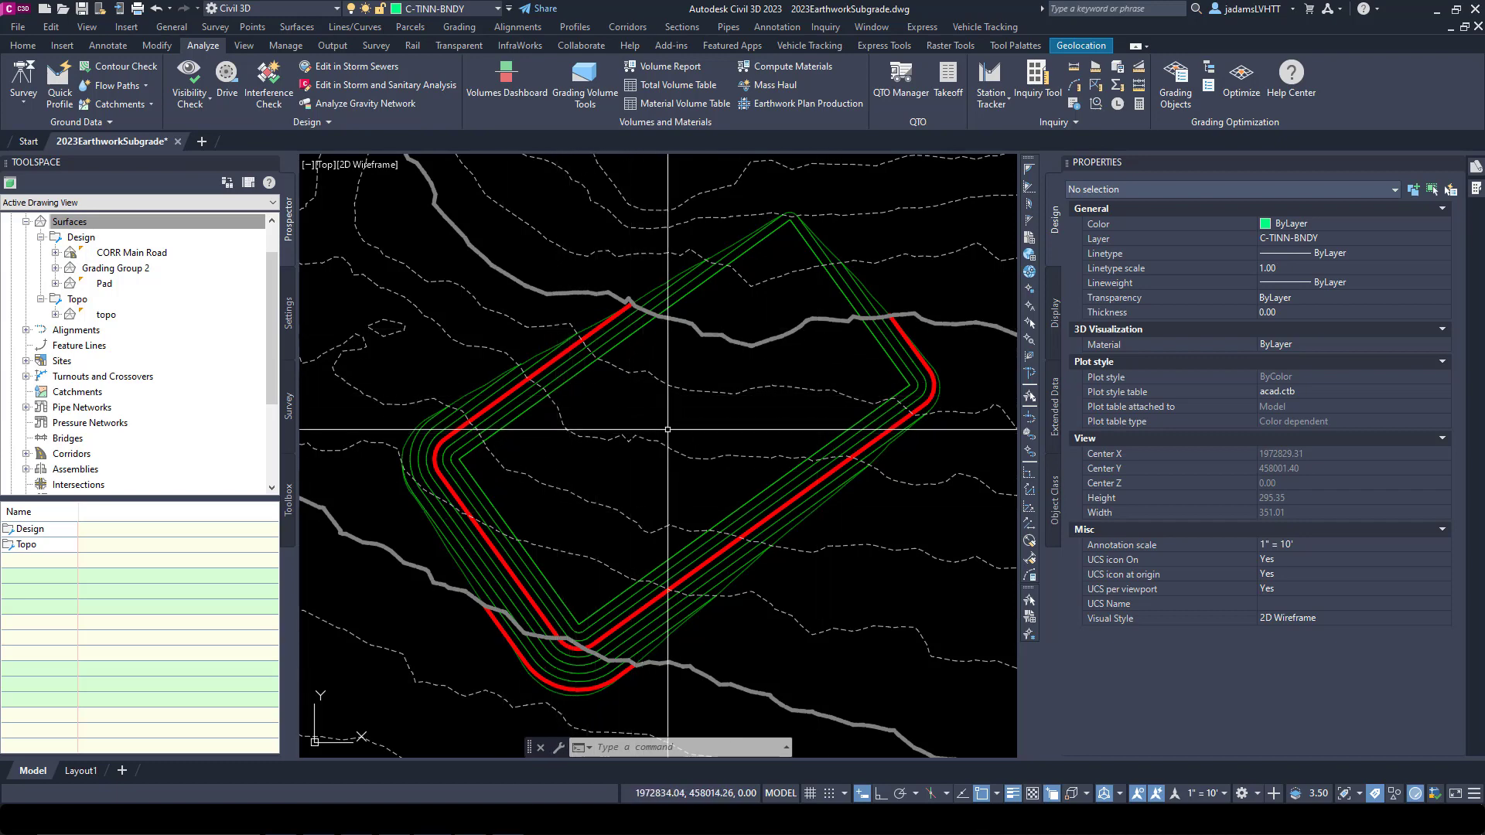
Step: Build the VOL FG VS EG volume surface with base topo and comparison Pad, netting 4803.48 cu. yd. fill
mouse_move(613, 497)
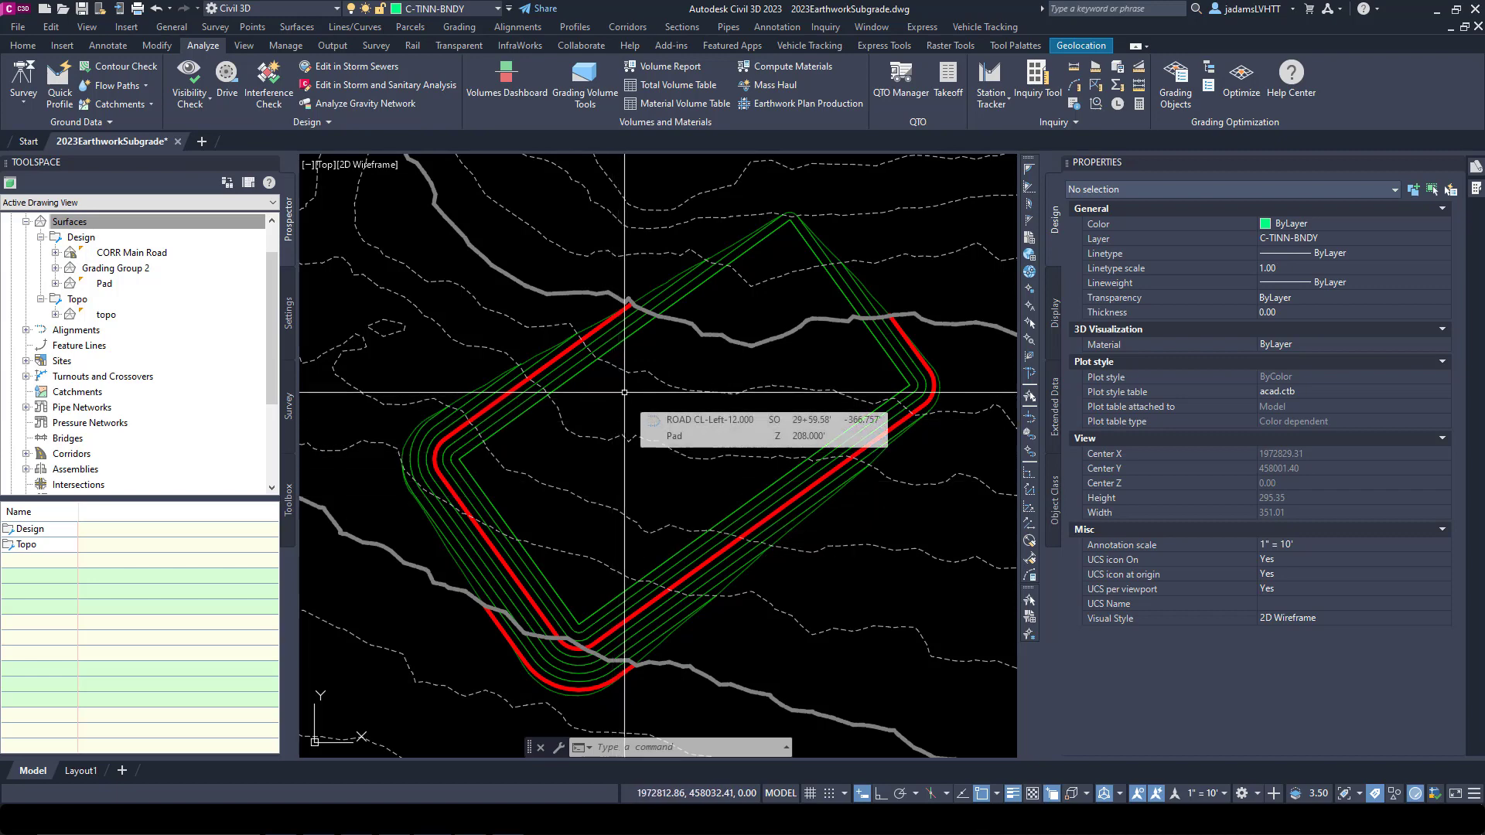
mouse_move(613, 396)
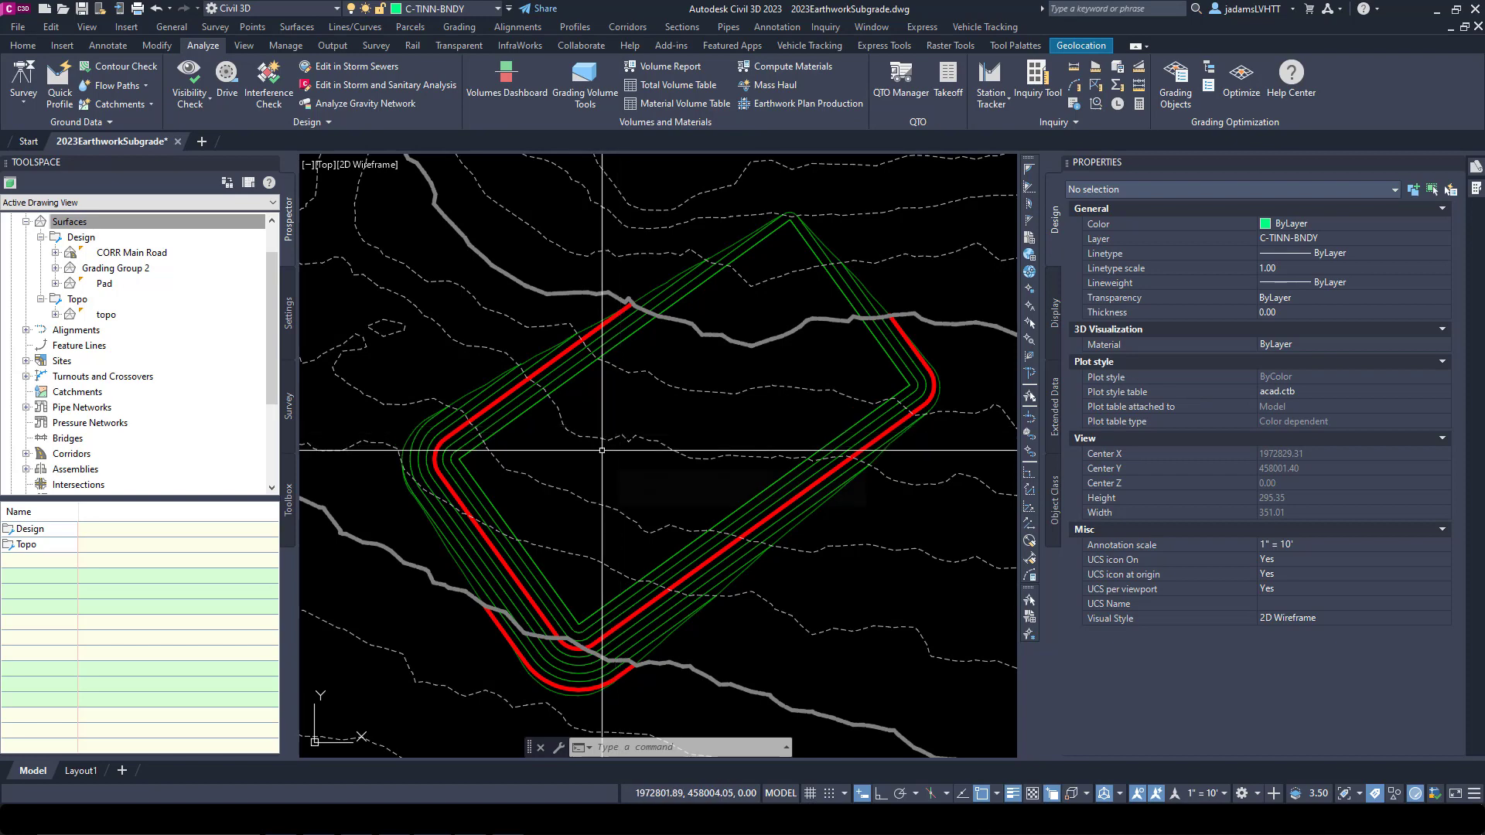
mouse_move(607, 443)
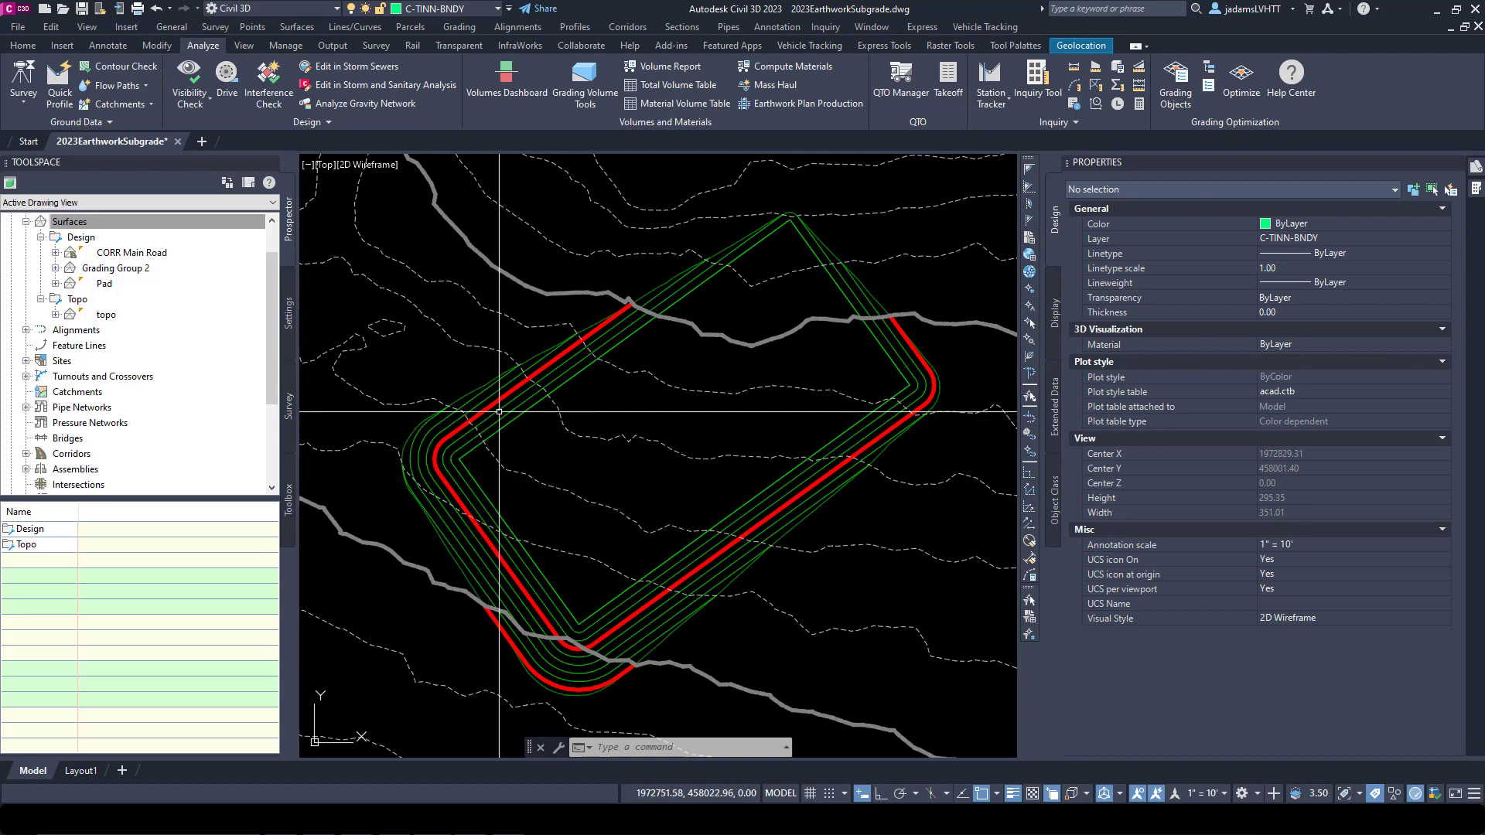
mouse_move(498, 411)
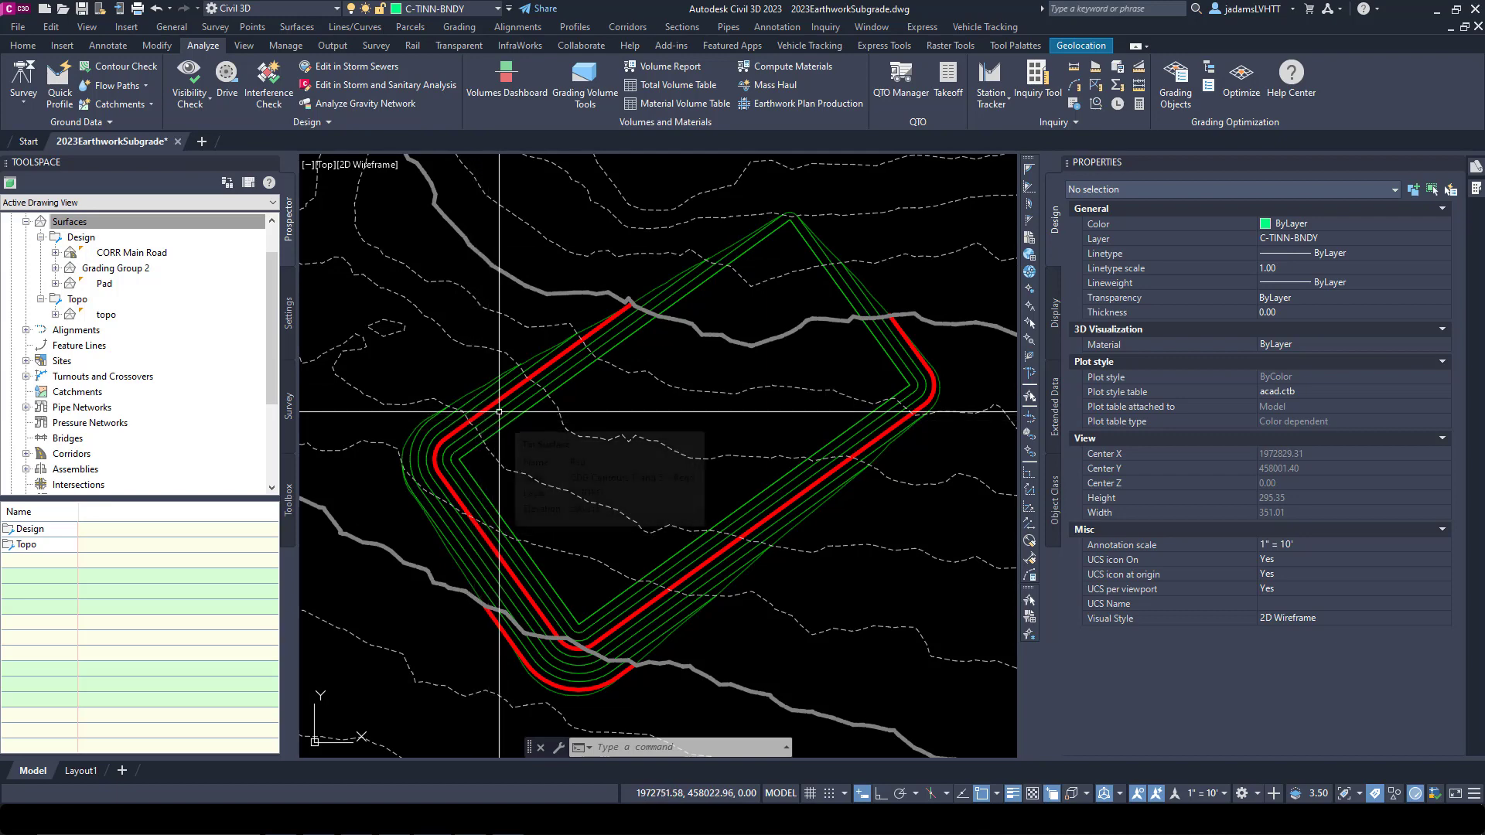
left_click(492, 78)
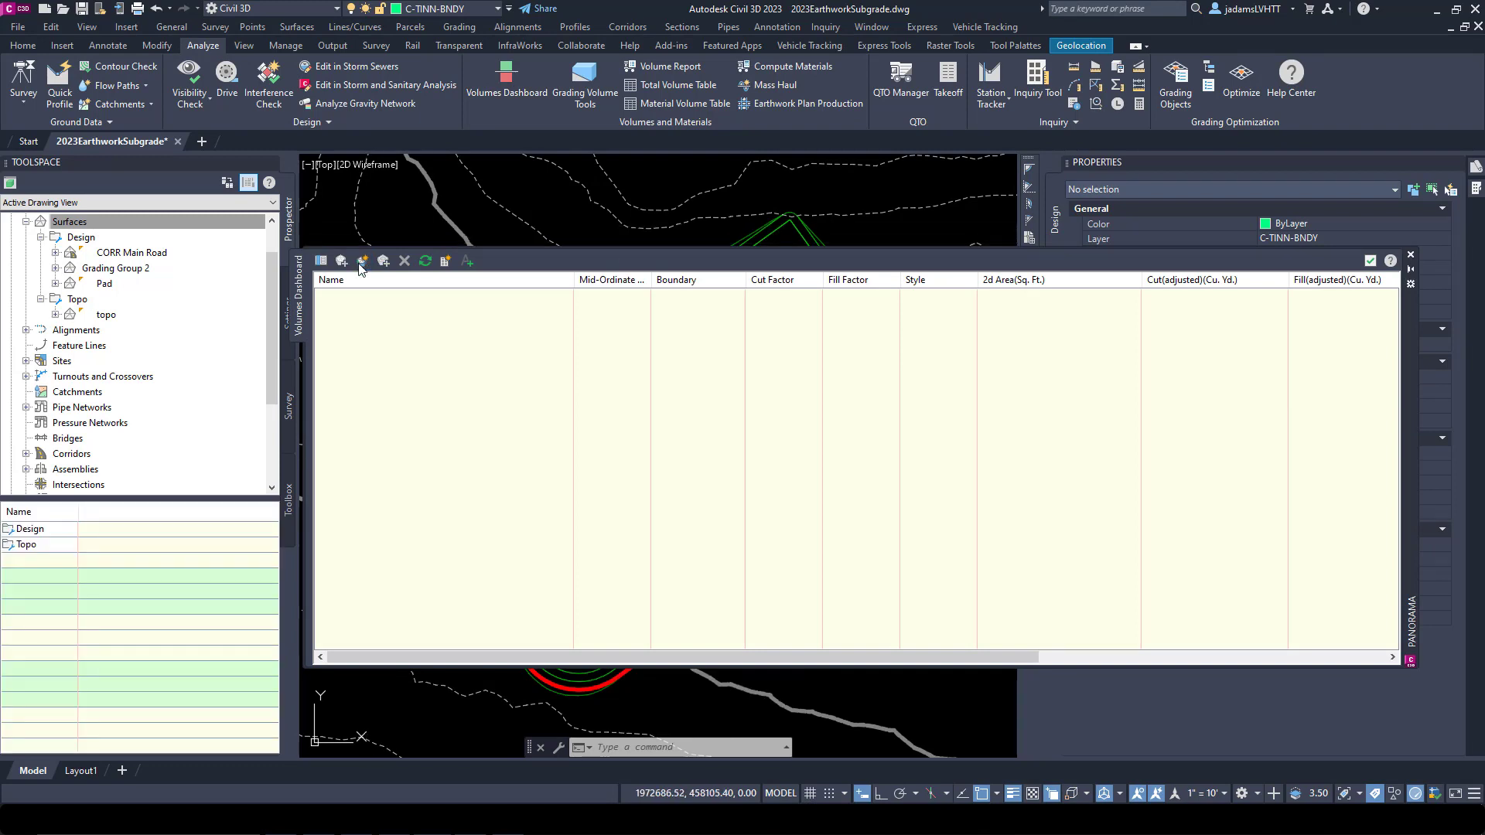
left_click(361, 262)
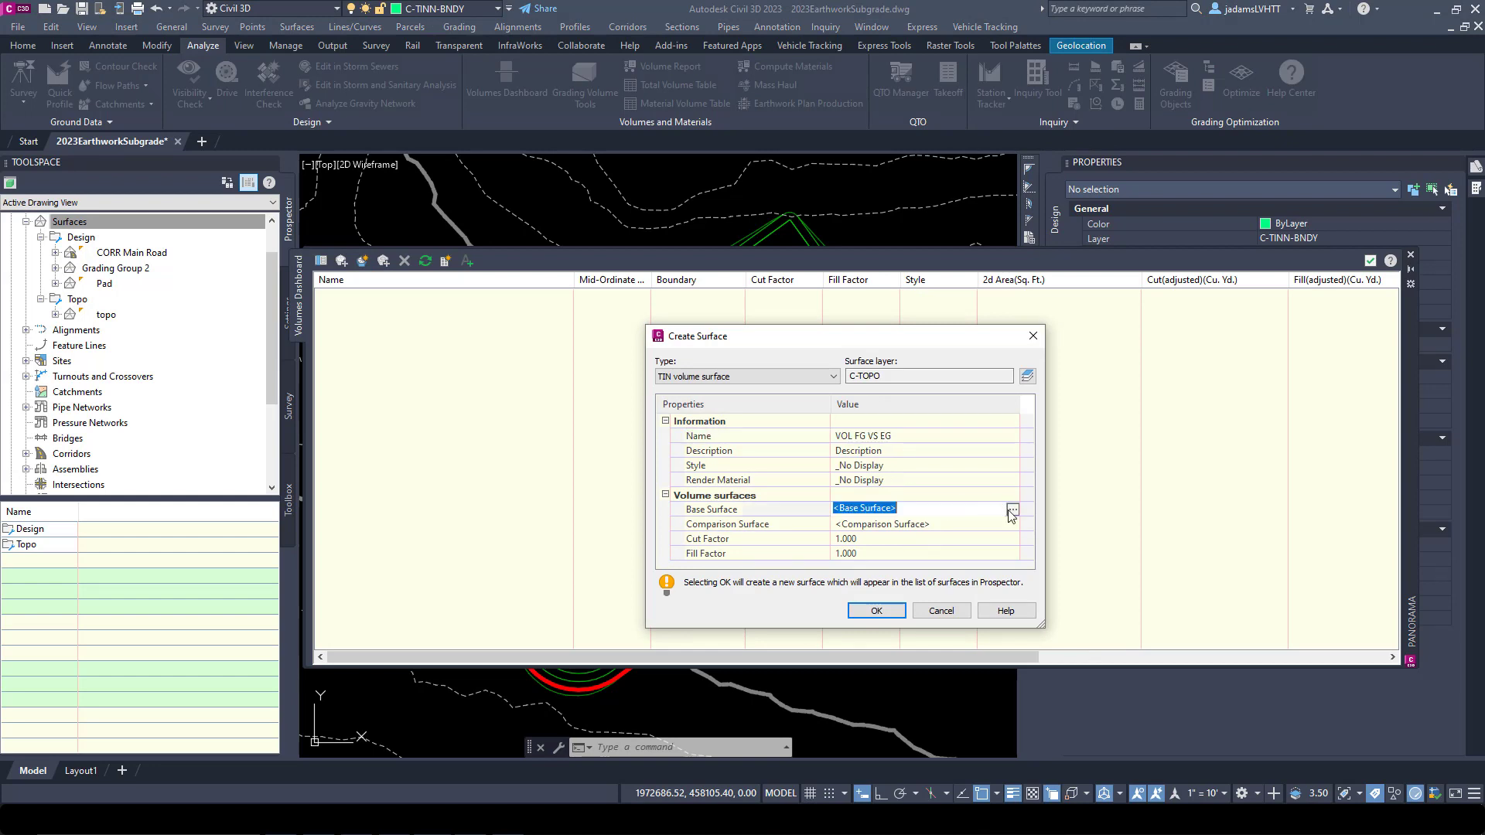
left_click(1013, 510)
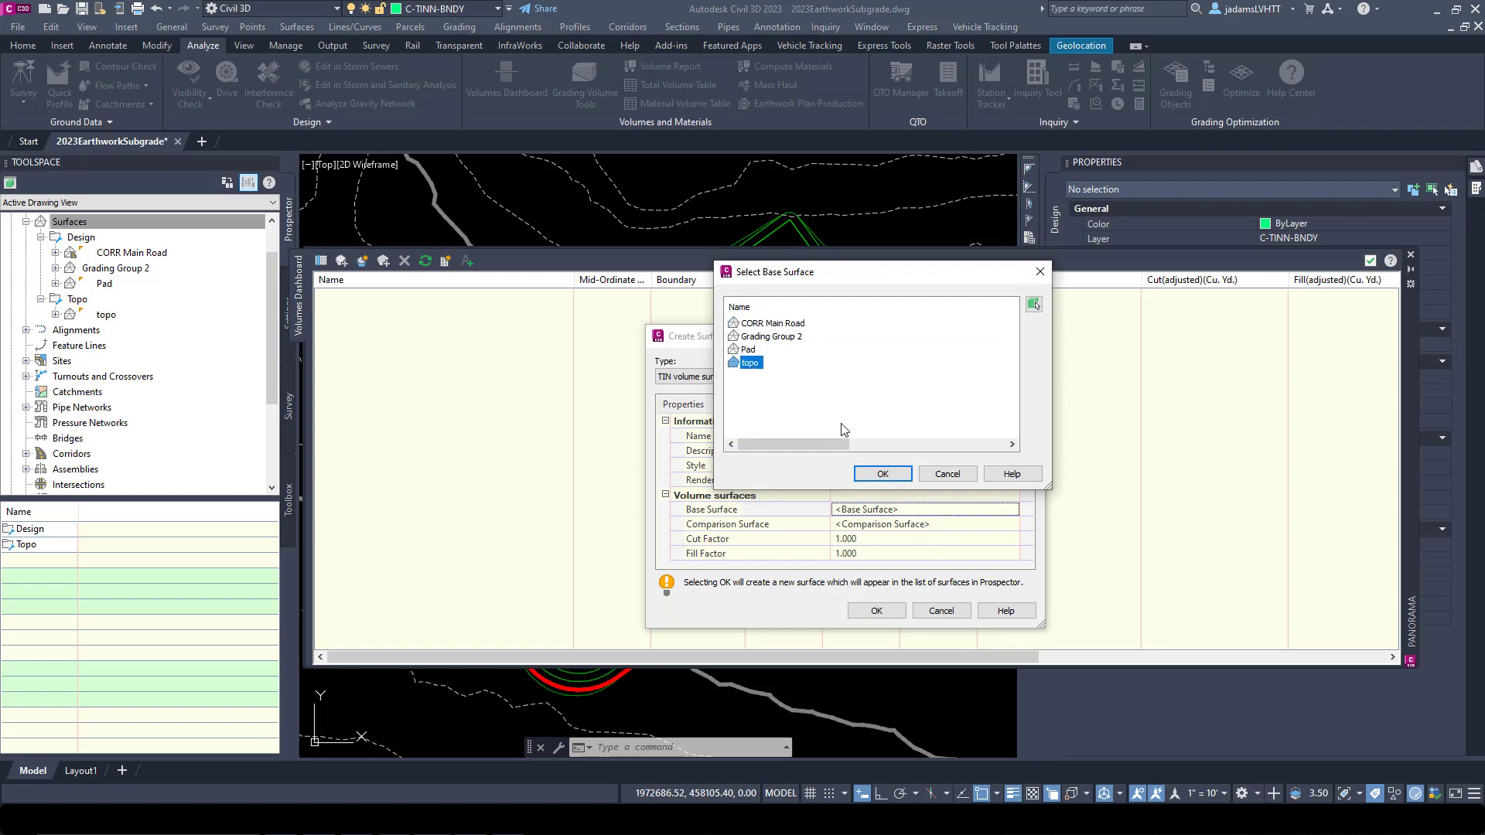
left_click(872, 475)
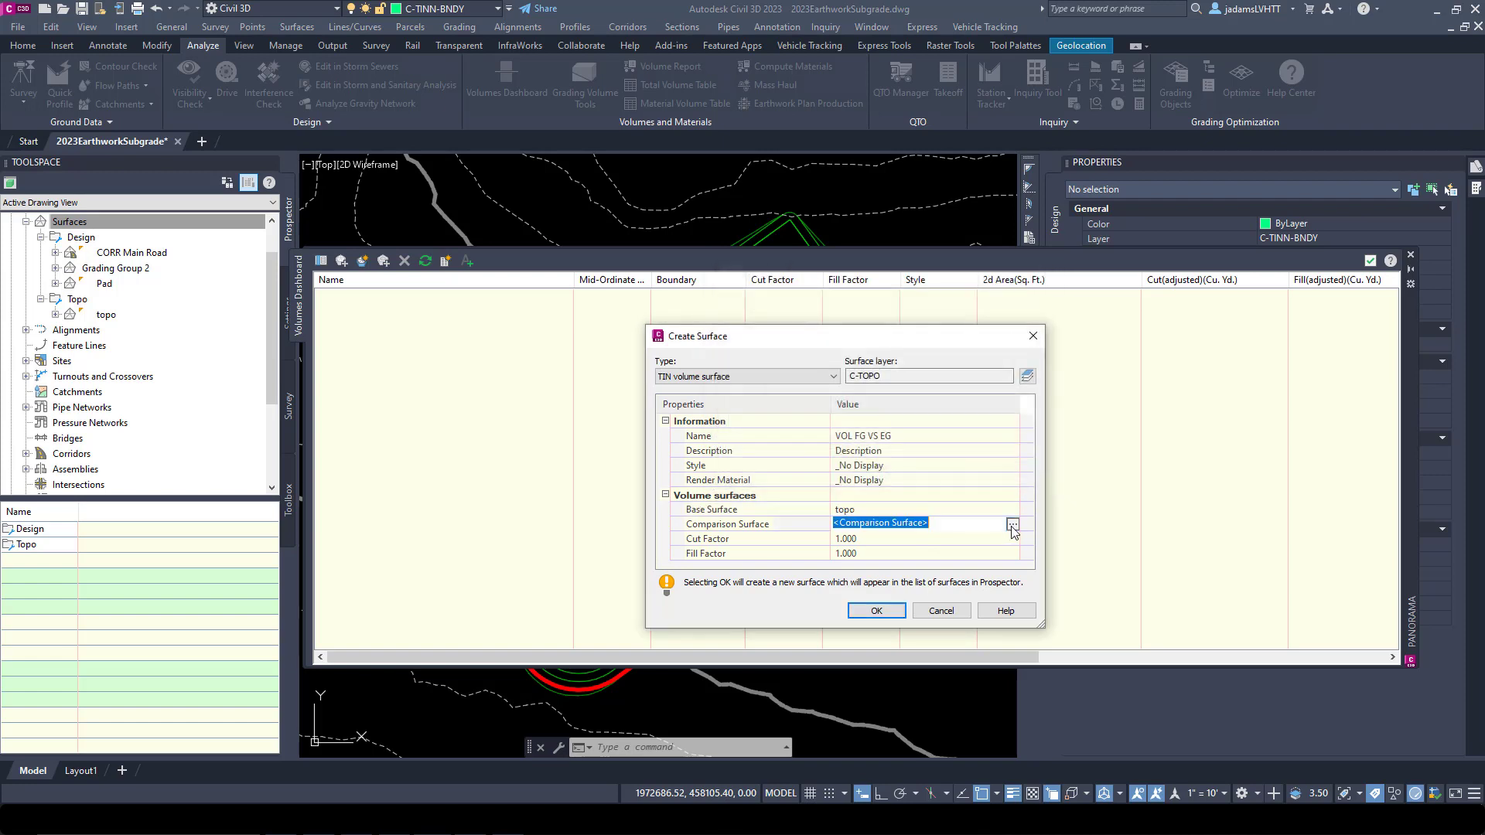
left_click(1013, 525)
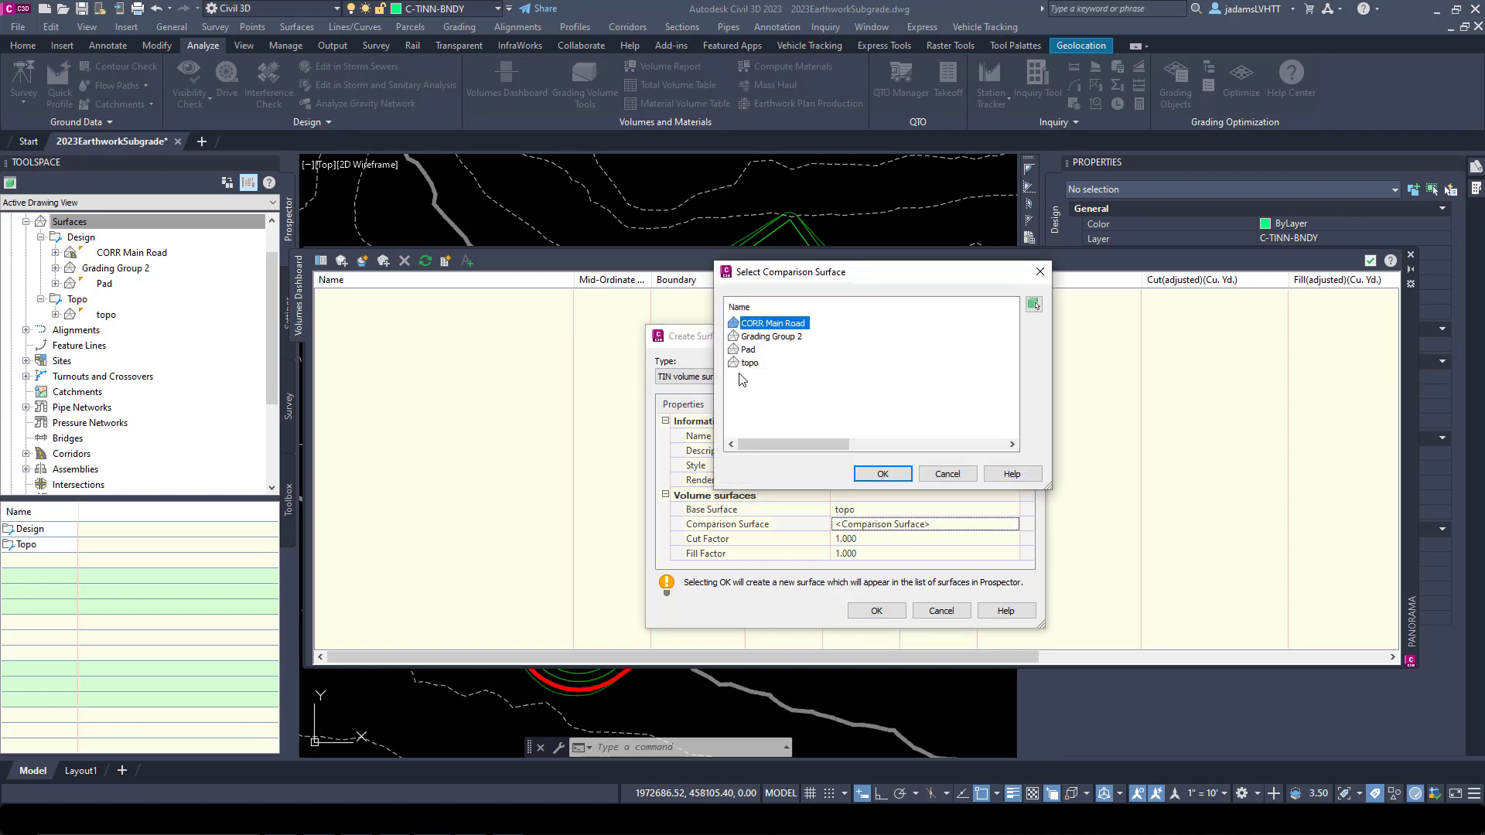
left_click(879, 475)
left_click(877, 611)
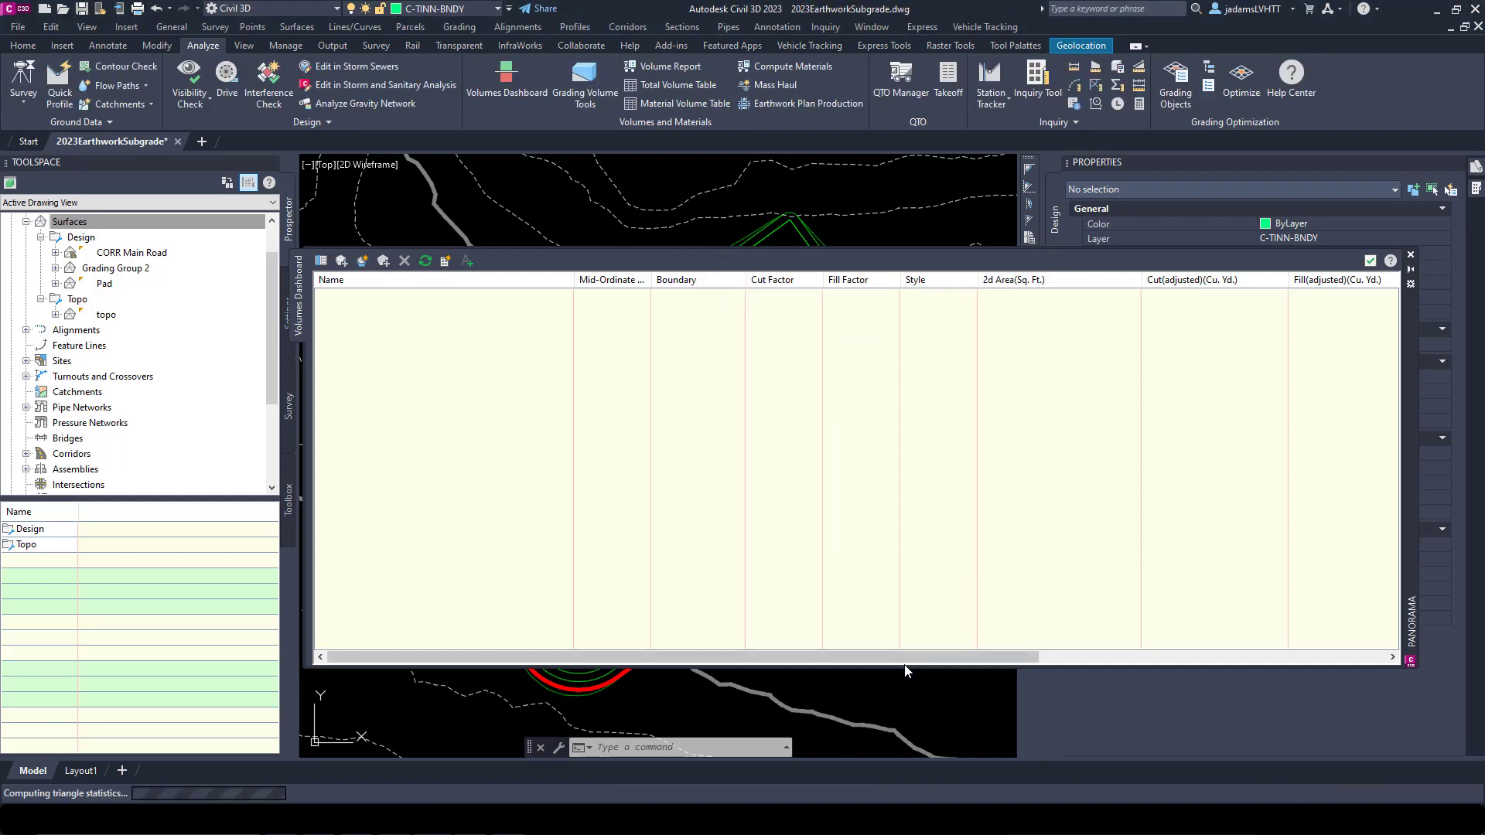
left_click_drag(902, 656, 1045, 642)
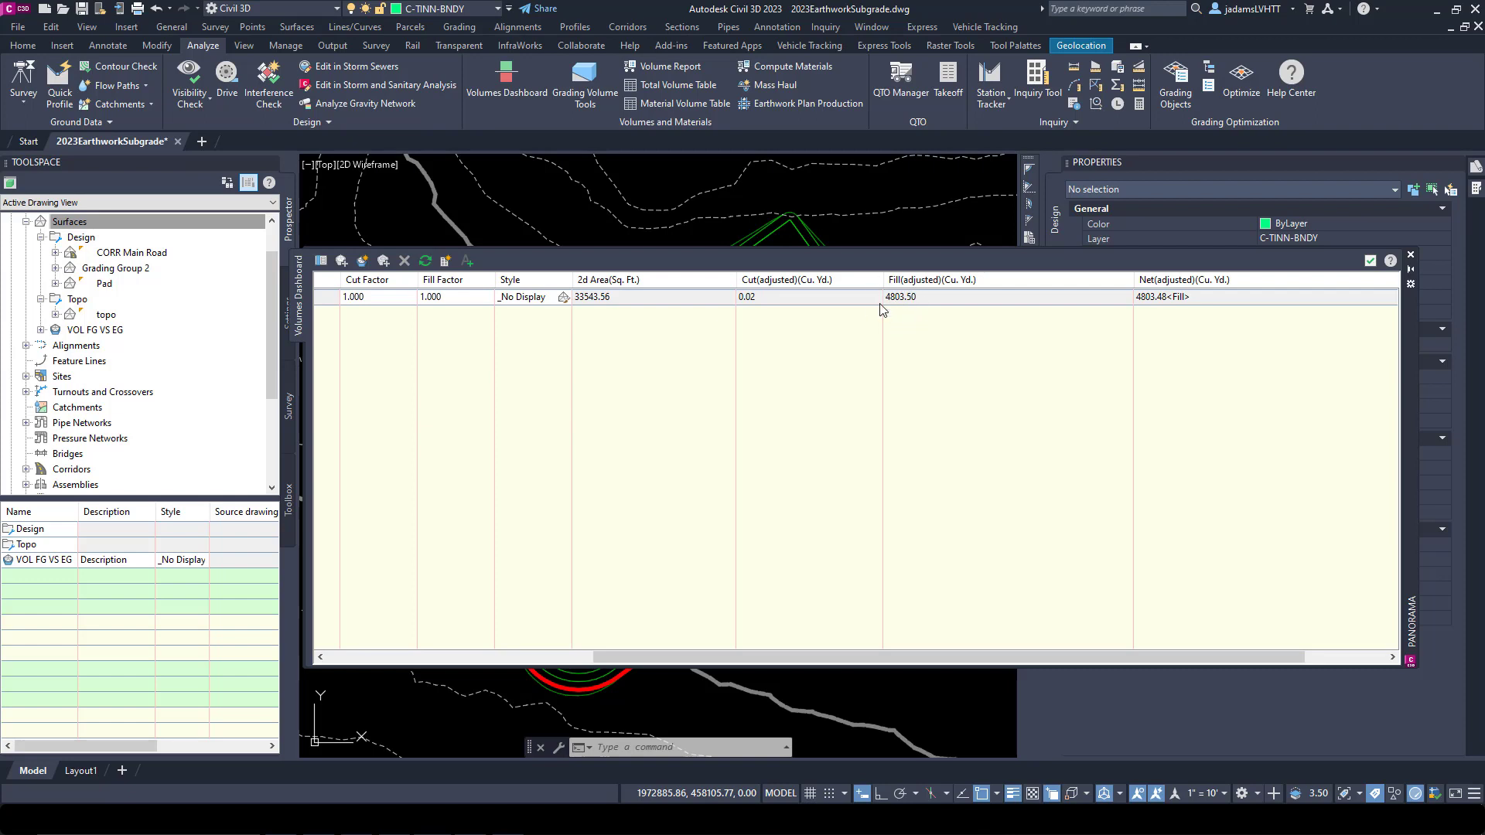
left_click(1368, 262)
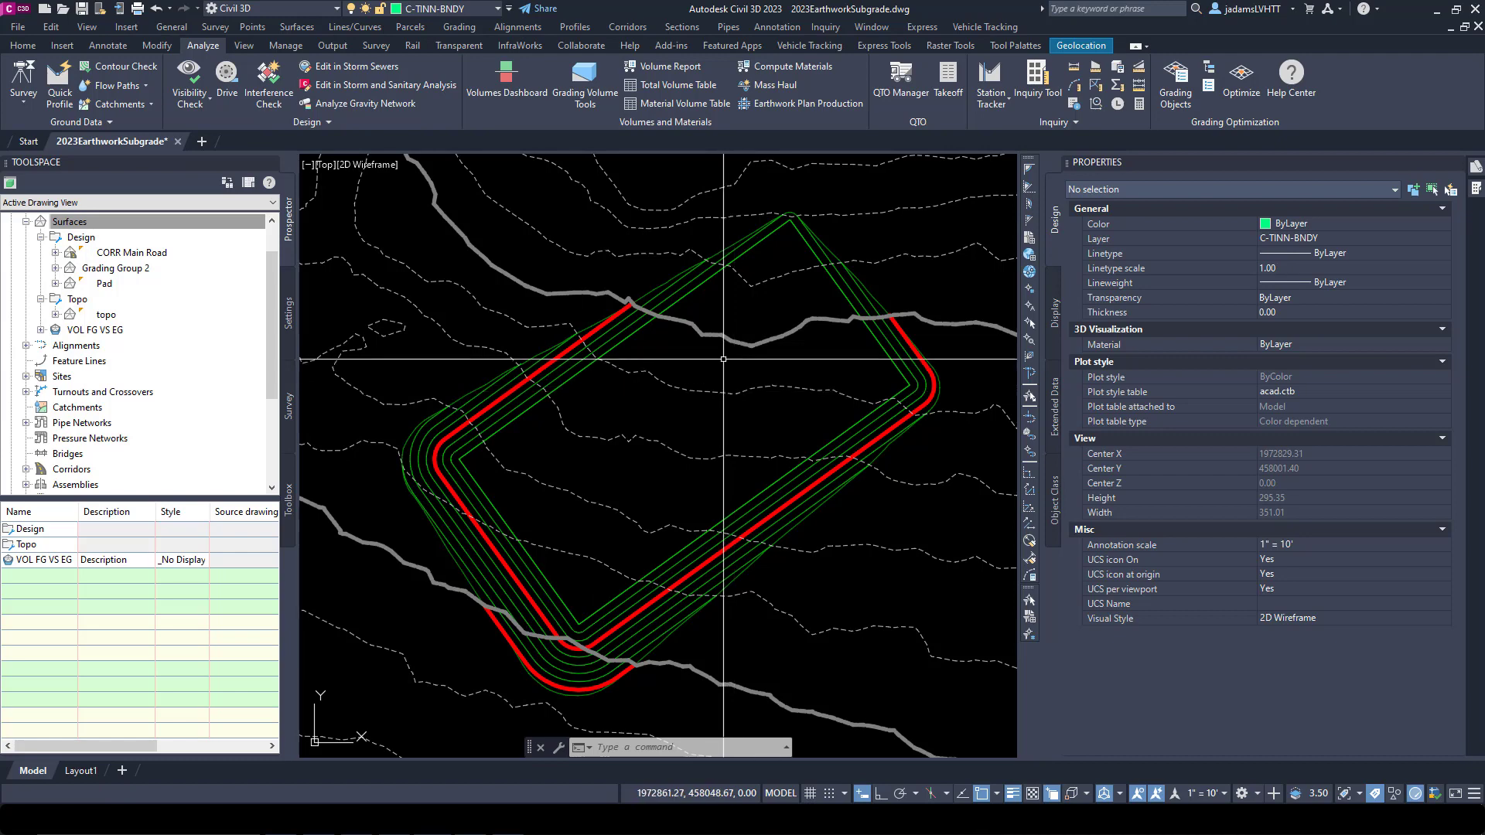
mouse_move(723, 359)
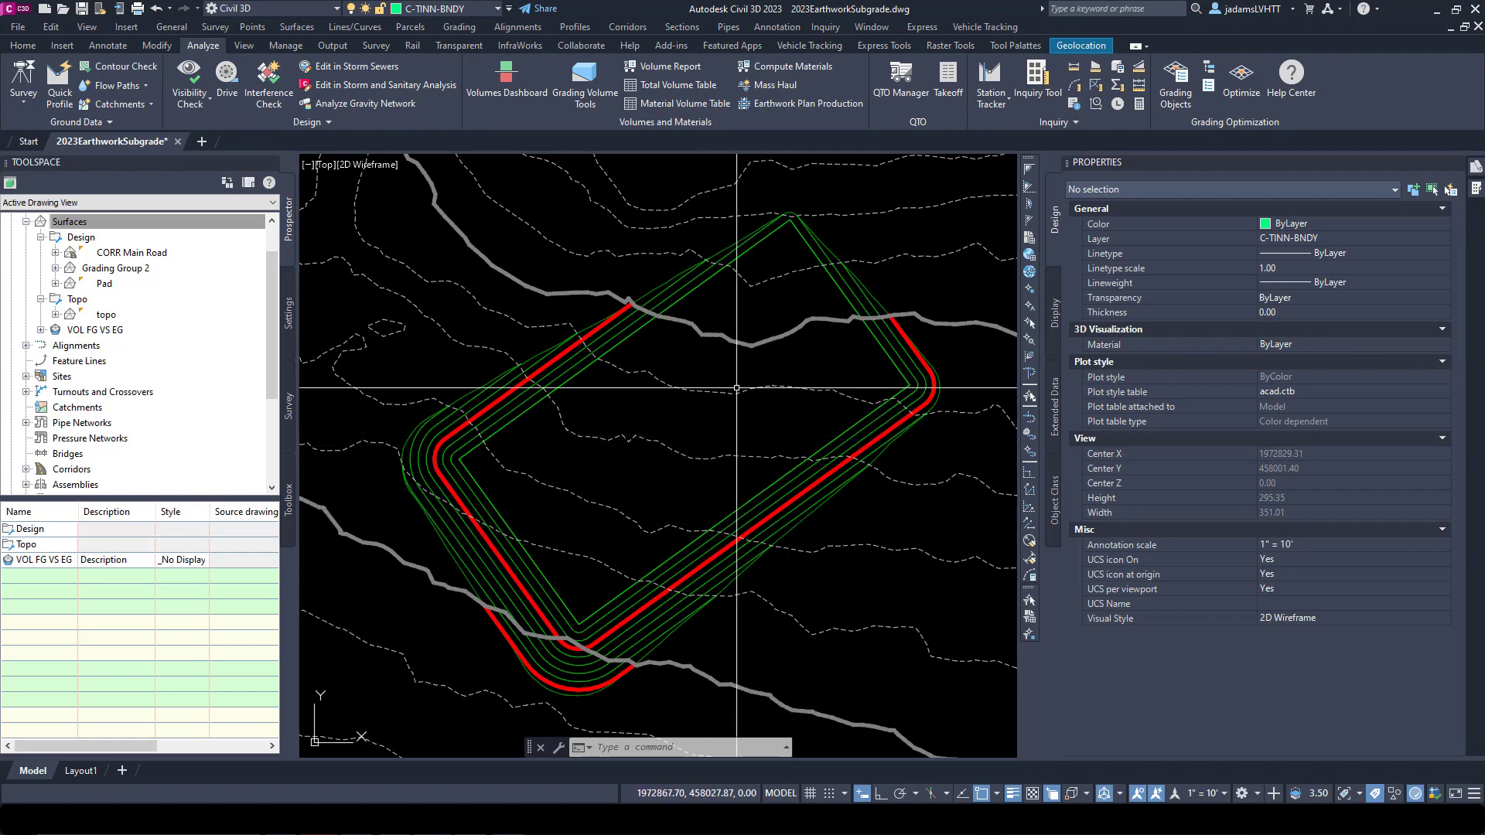
mouse_move(640, 401)
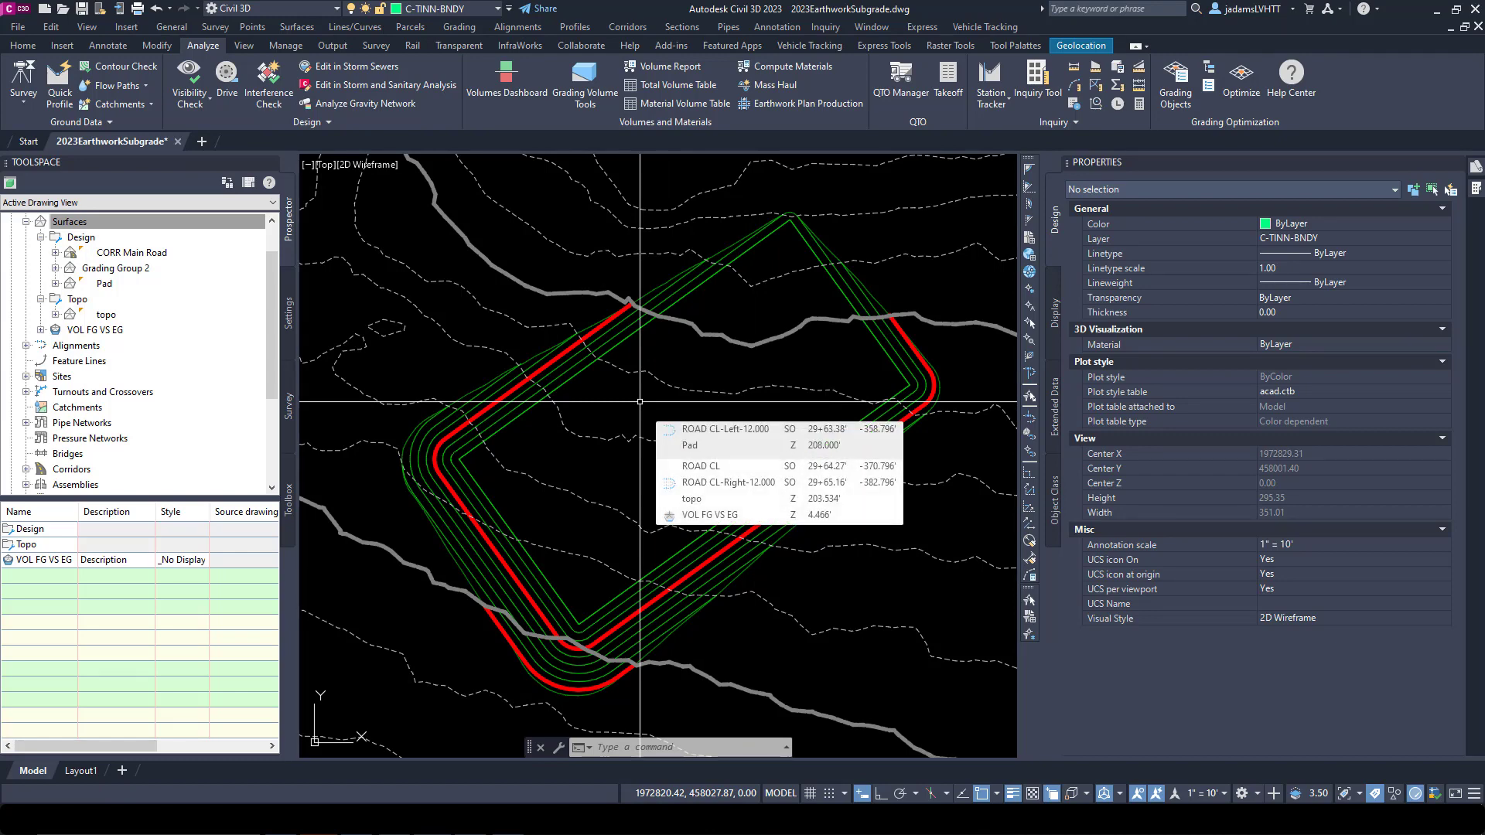
mouse_move(656, 372)
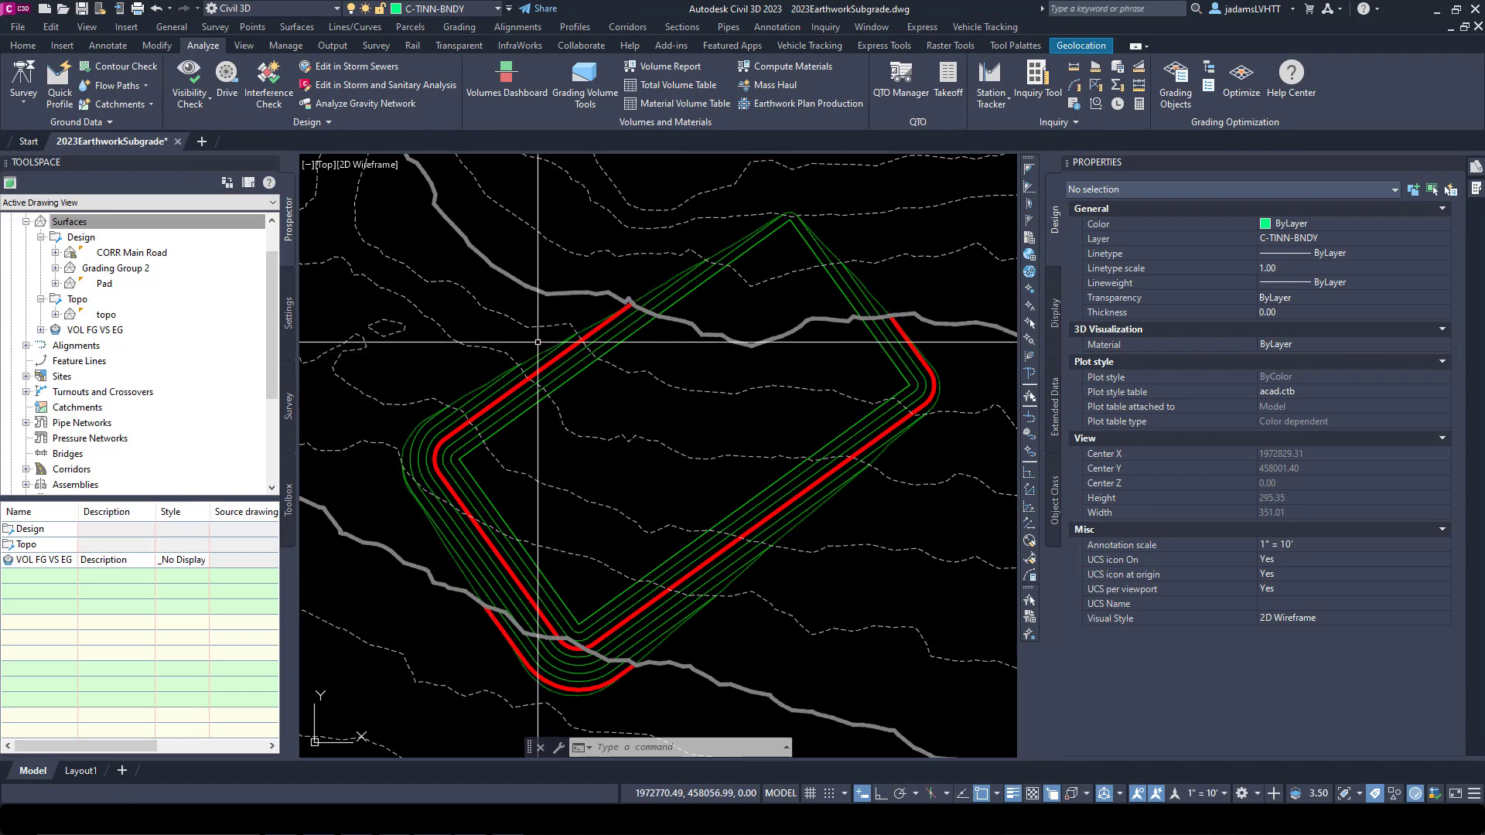
Step: Isolate the pad's feature line together with its grading, hiding everything else
left_click(552, 384)
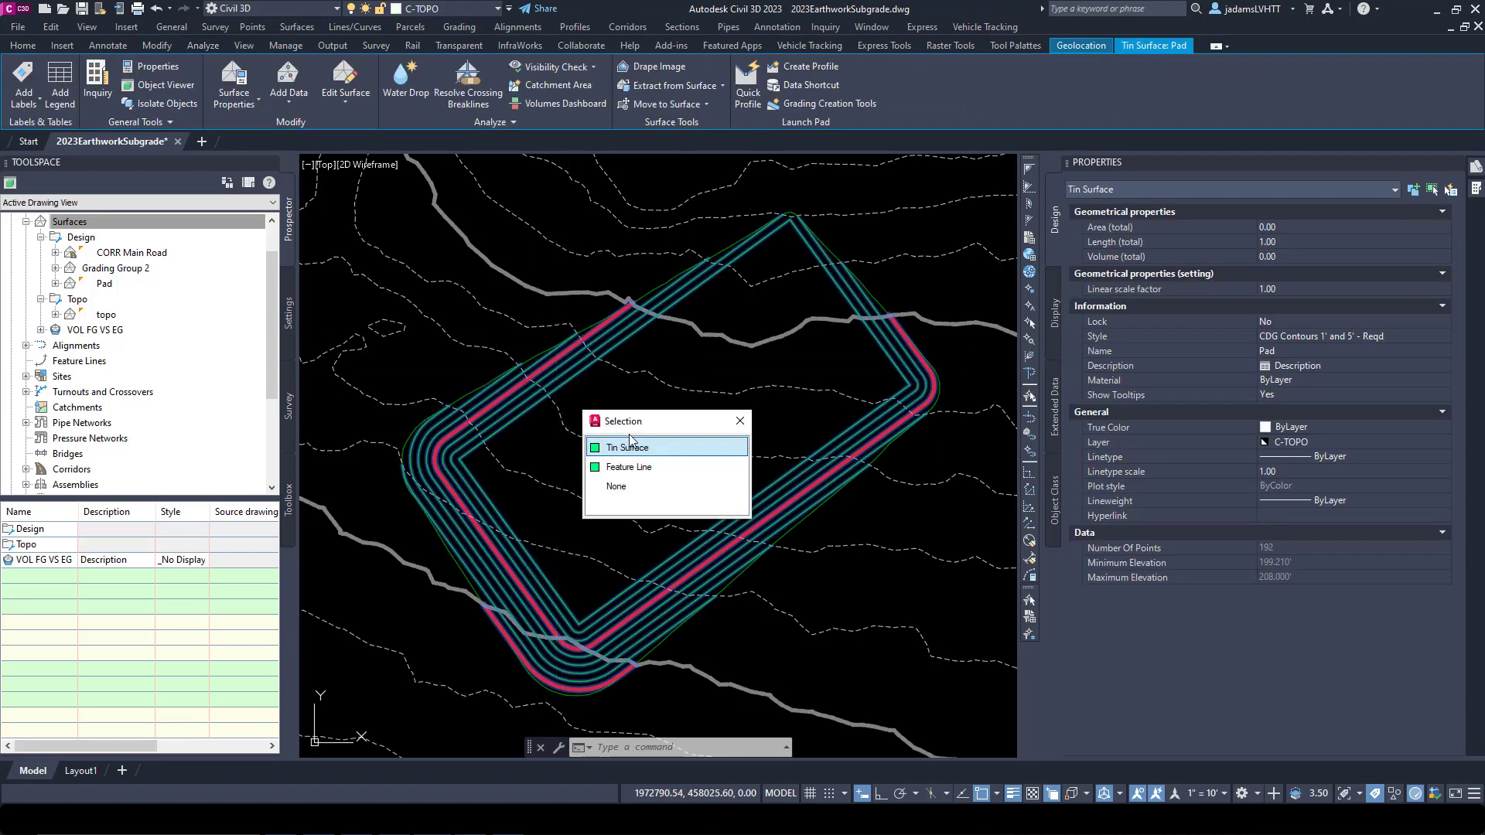
left_click(634, 467)
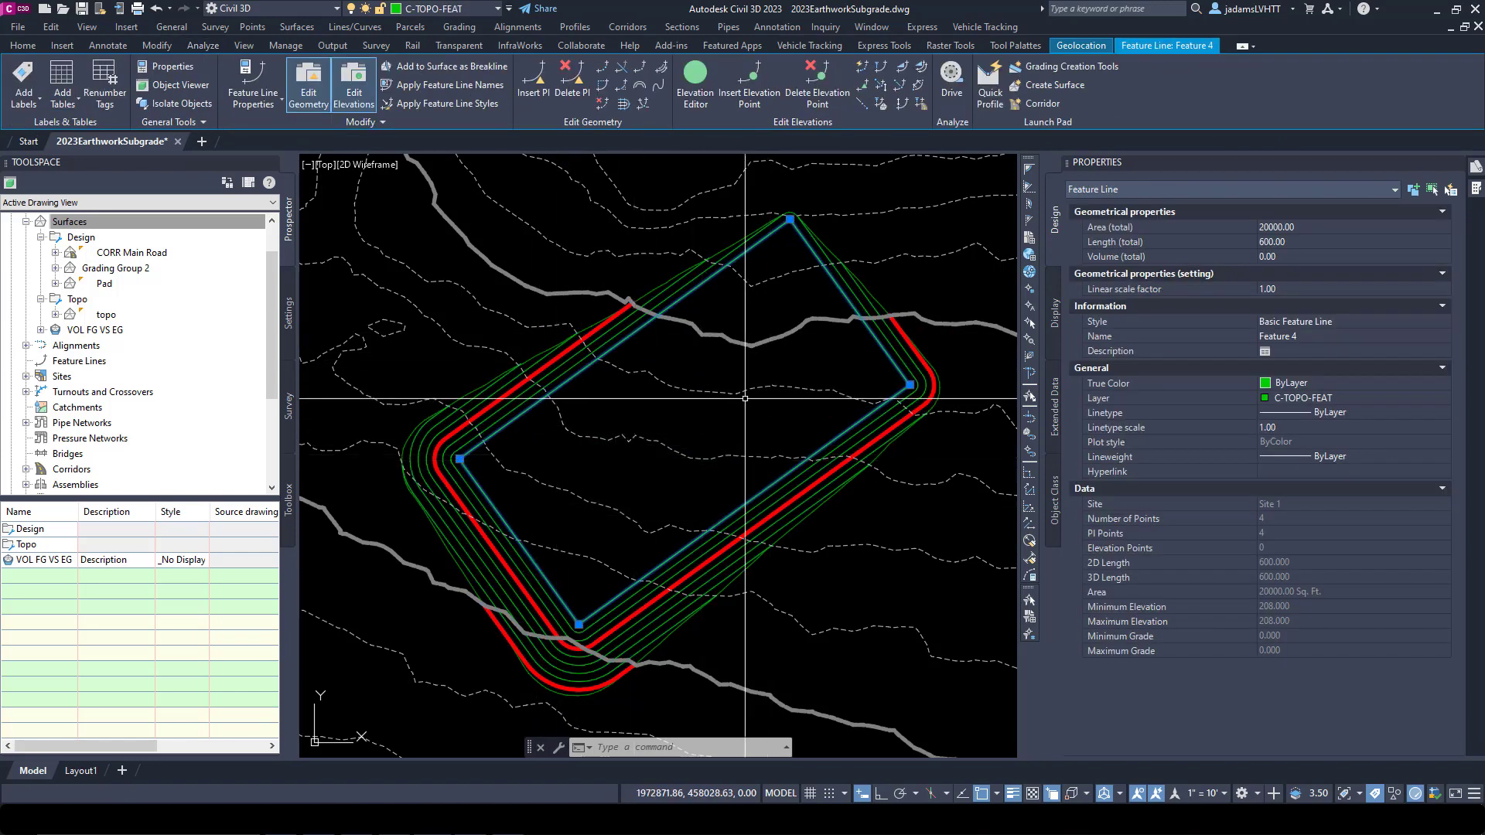
left_click(537, 354)
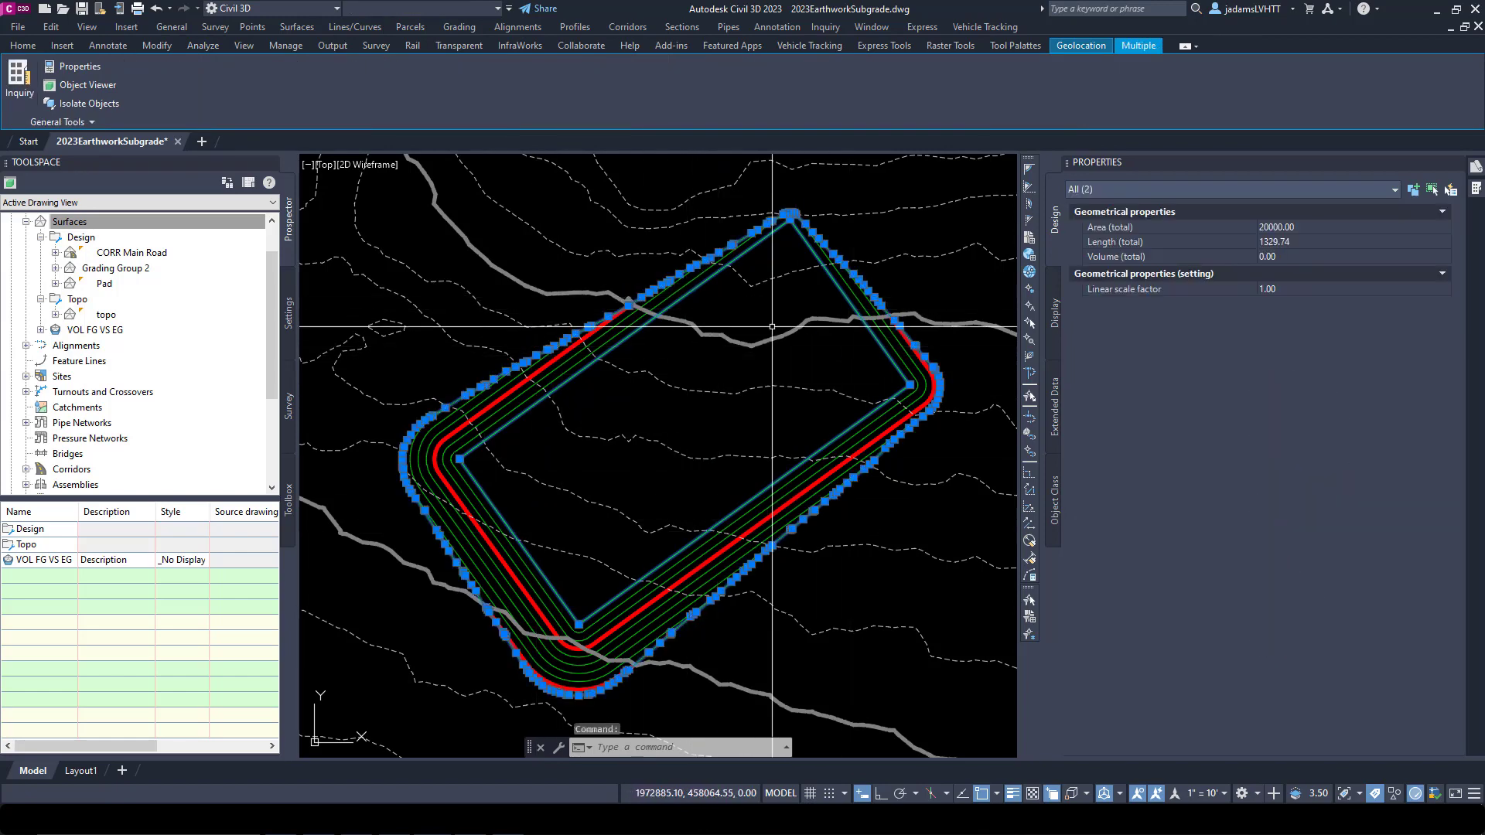
right_click(613, 472)
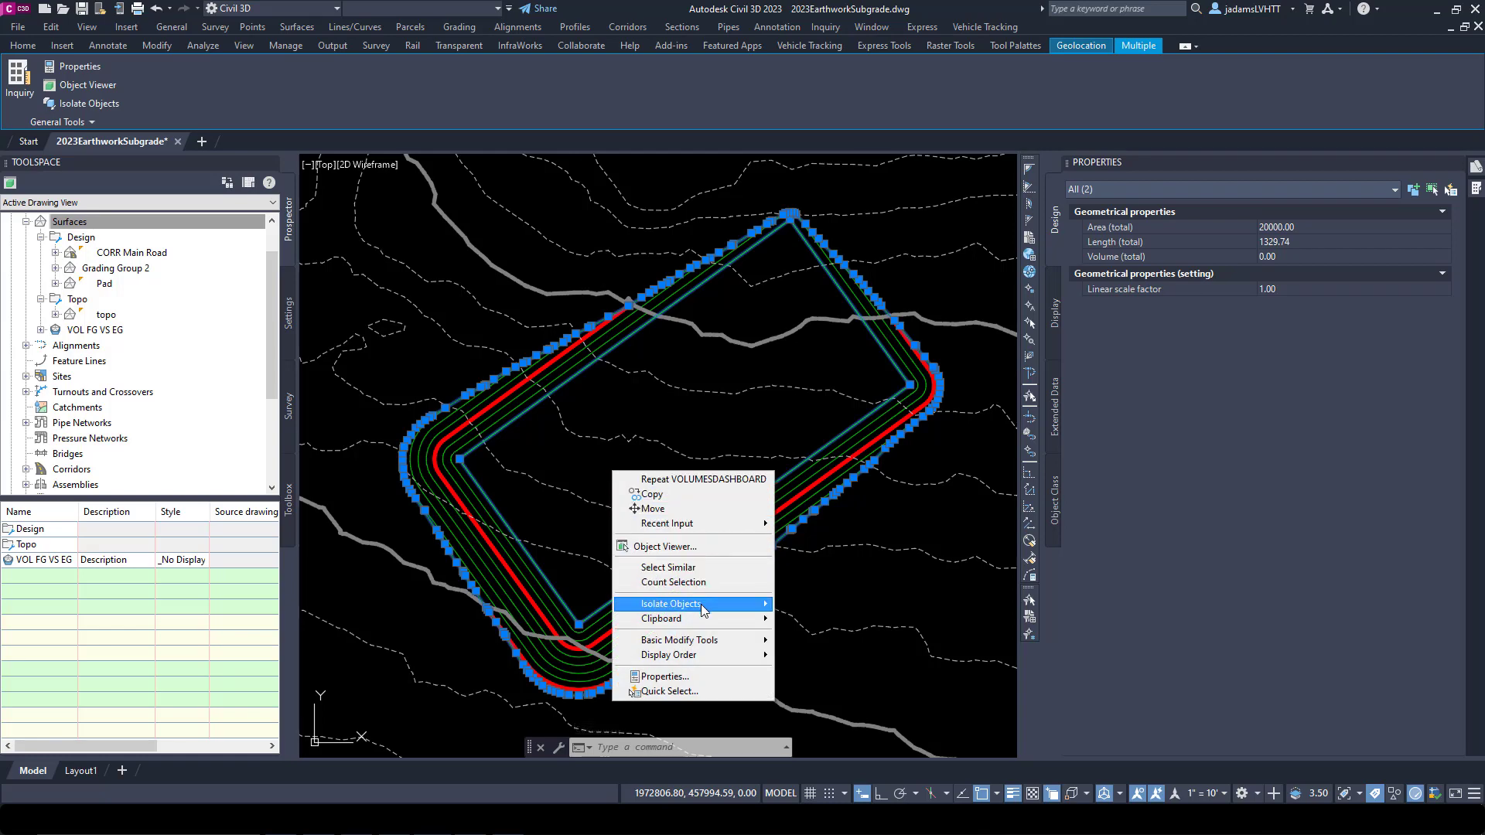
mouse_move(703, 609)
left_click(820, 608)
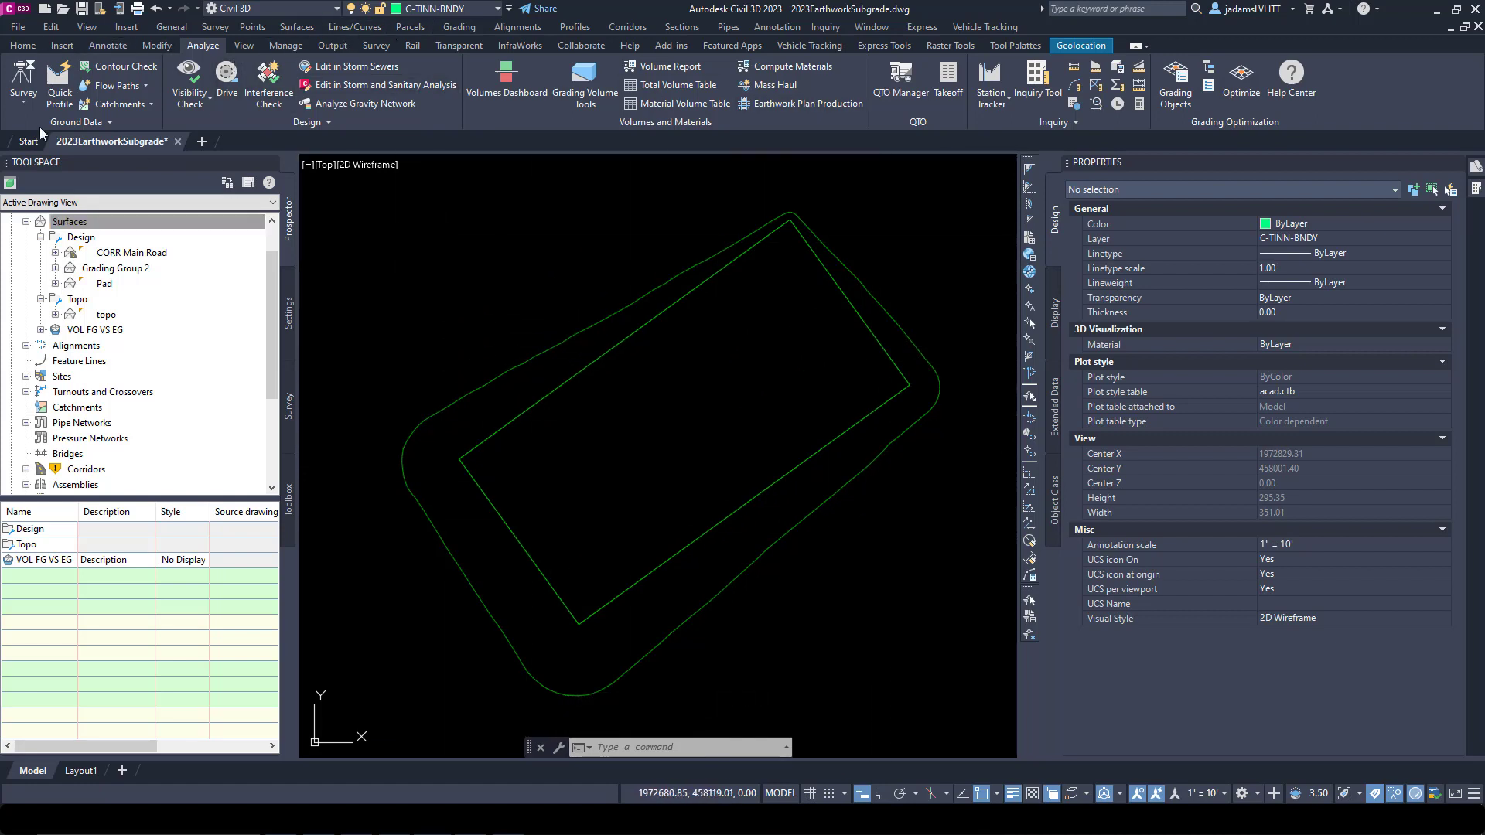
Step: Create a new layer named _Areas in Layer Properties and make it current
left_click(26, 48)
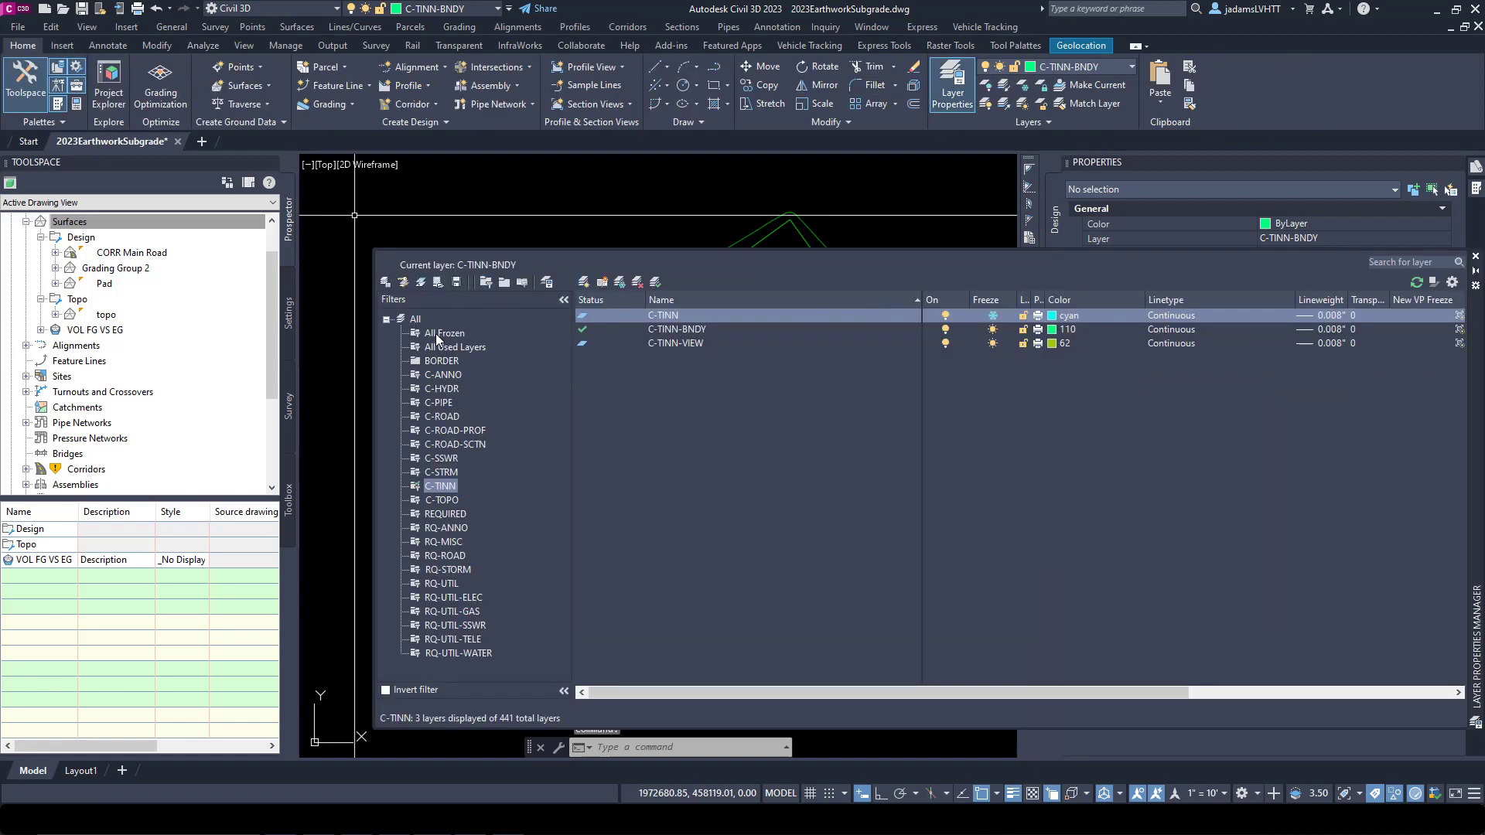
left_click(414, 322)
right_click(670, 333)
left_click(735, 433)
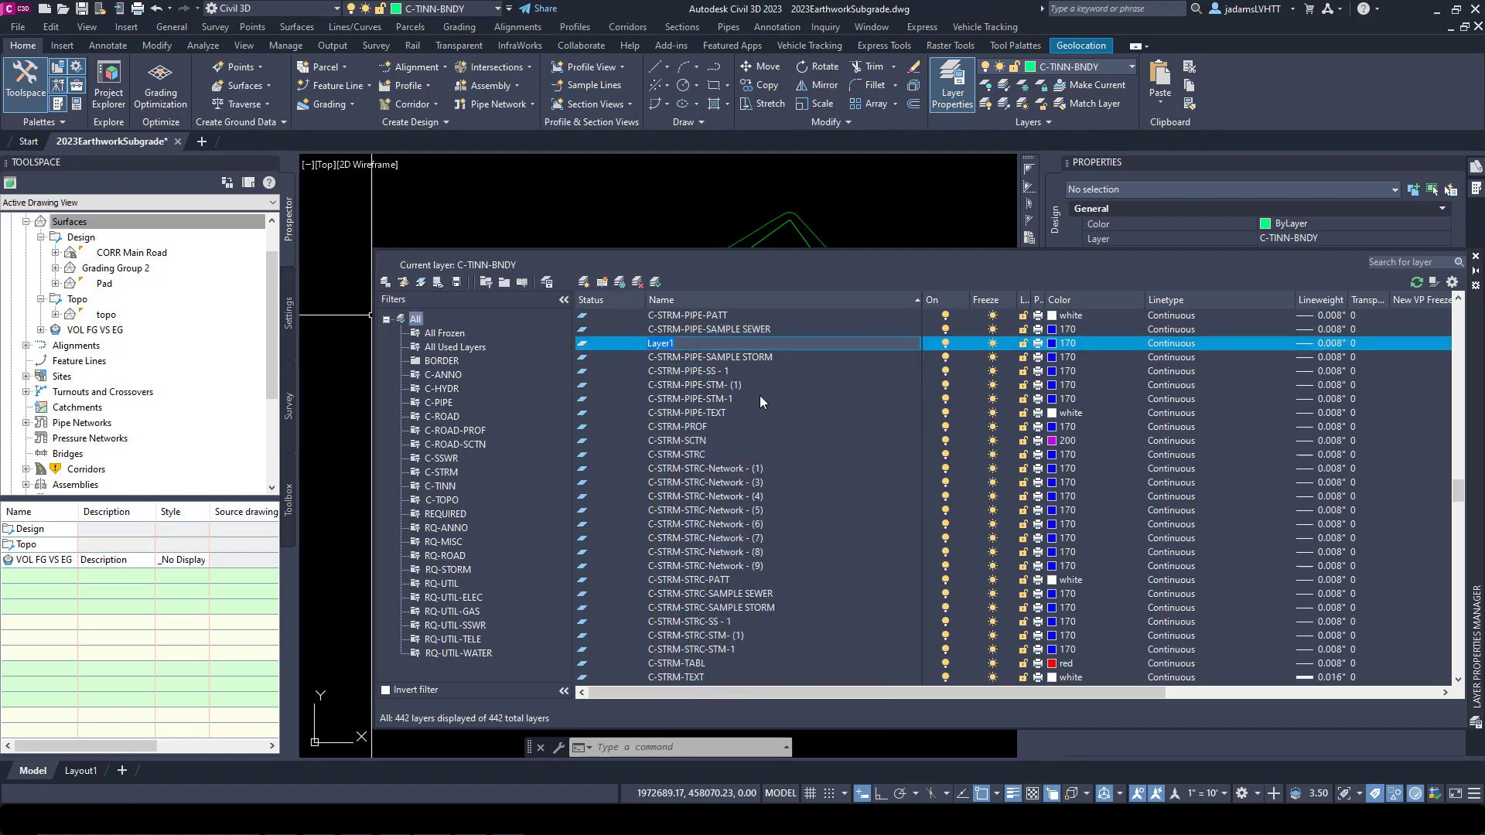
type("_Areas")
key("Return")
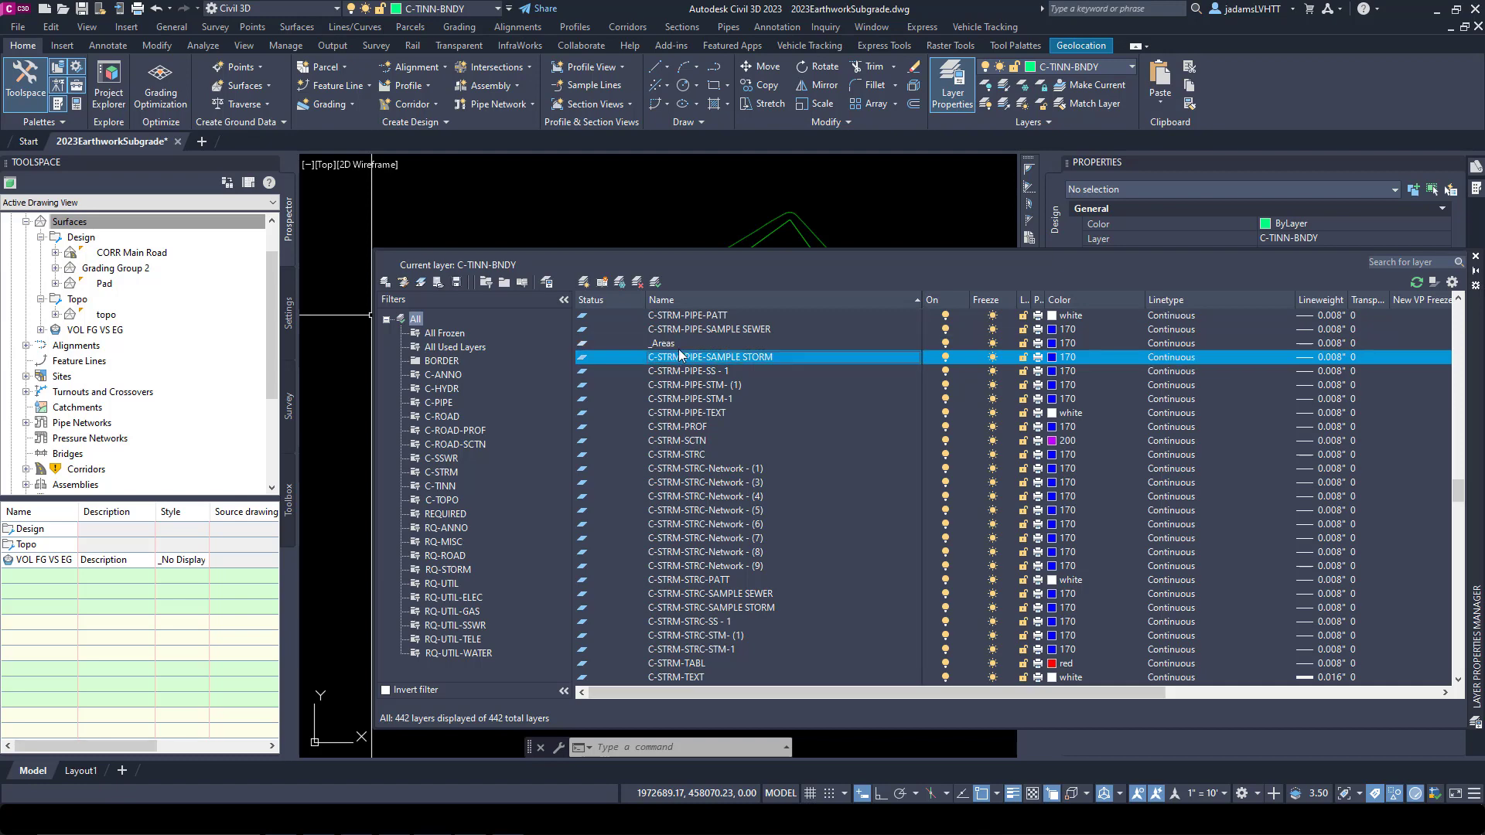
left_click(1473, 258)
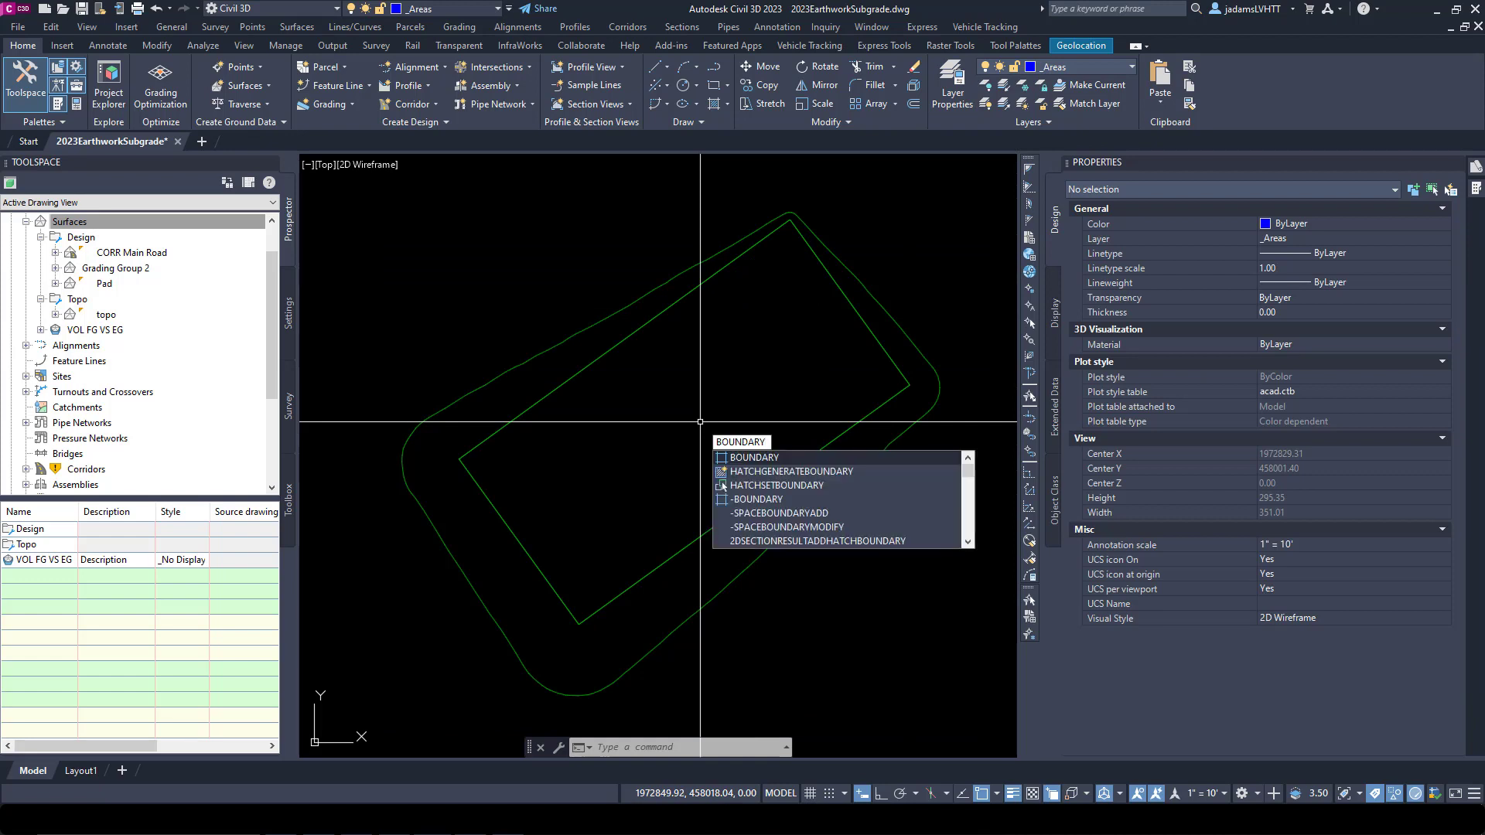
Step: Trace the inner pad rectangle with BOUNDARY, producing a closed polyline of area 20000.00, length 600.00
key("Return")
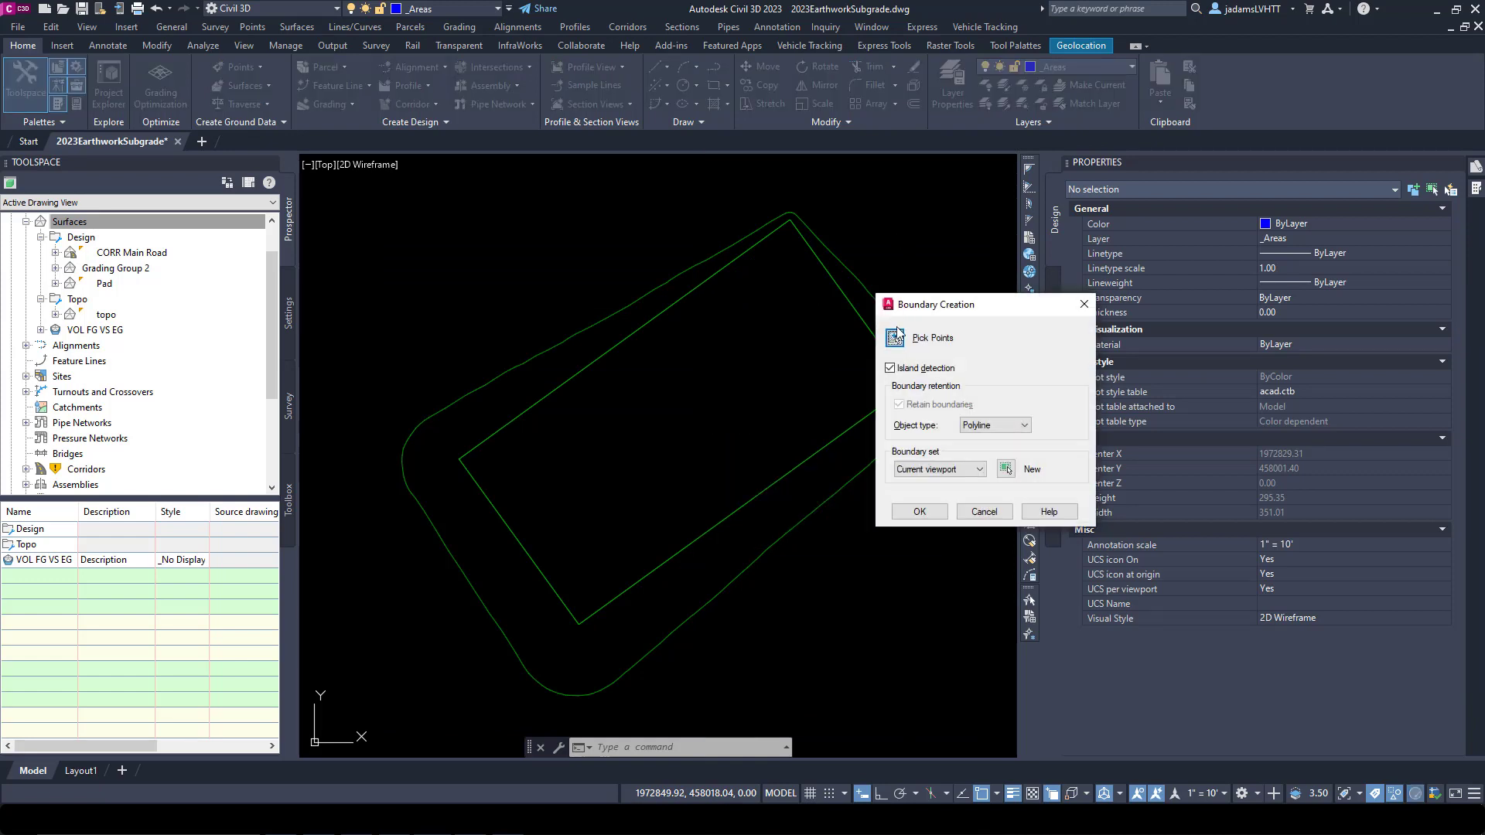
left_click(897, 341)
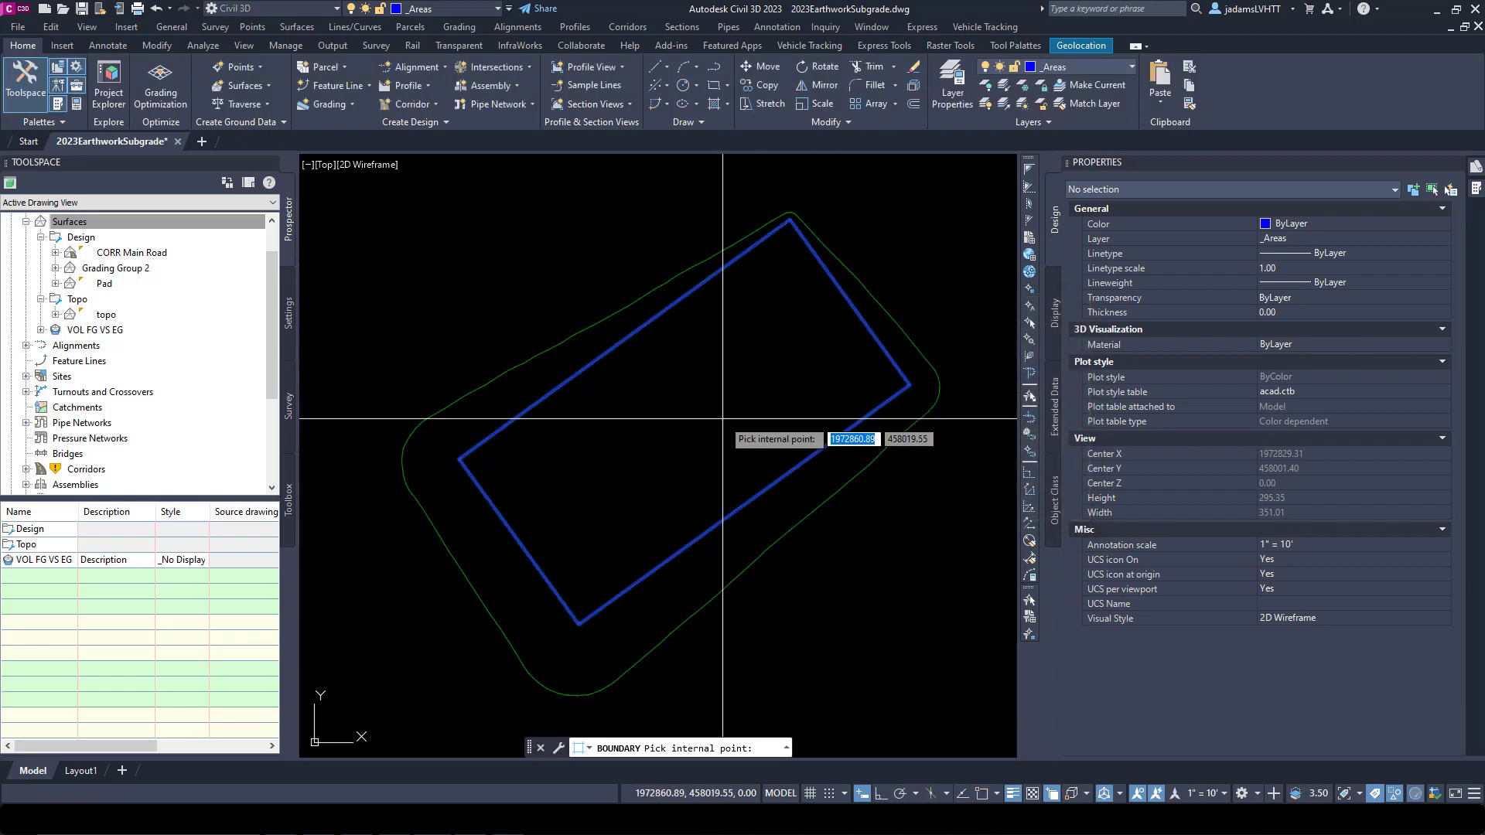
key("Return")
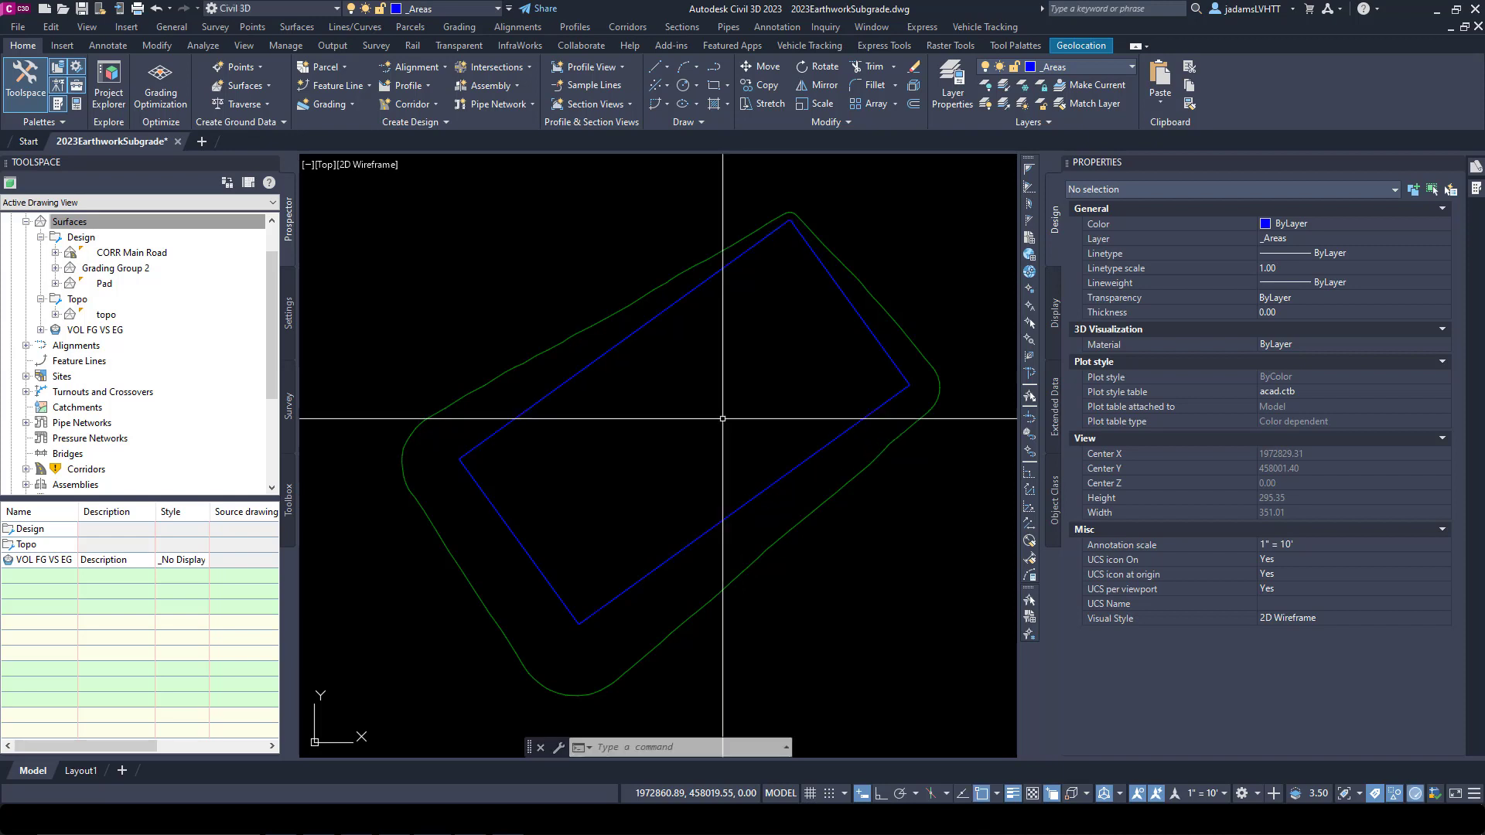
left_click(599, 357)
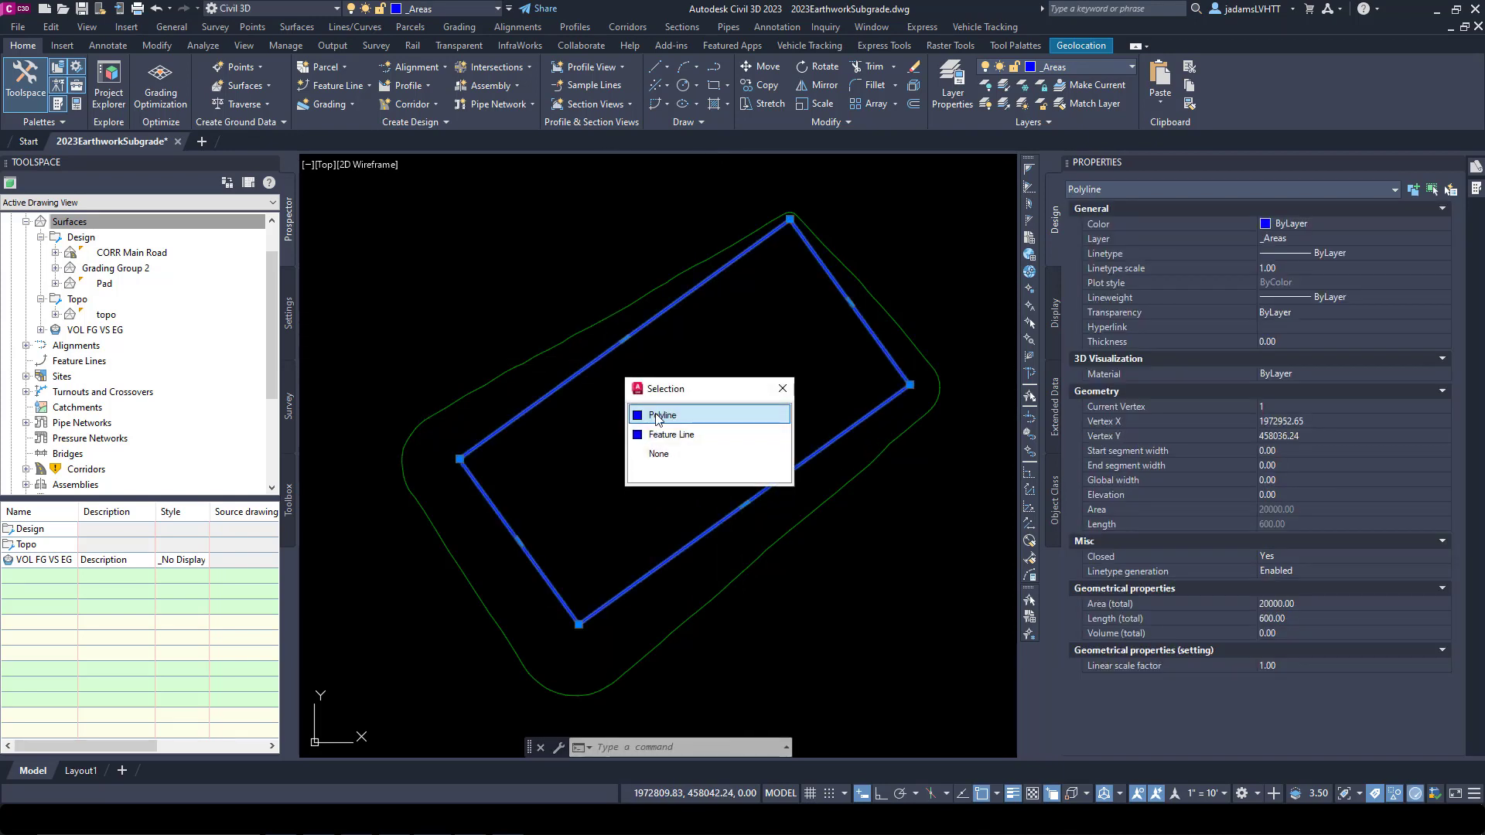
left_click(656, 416)
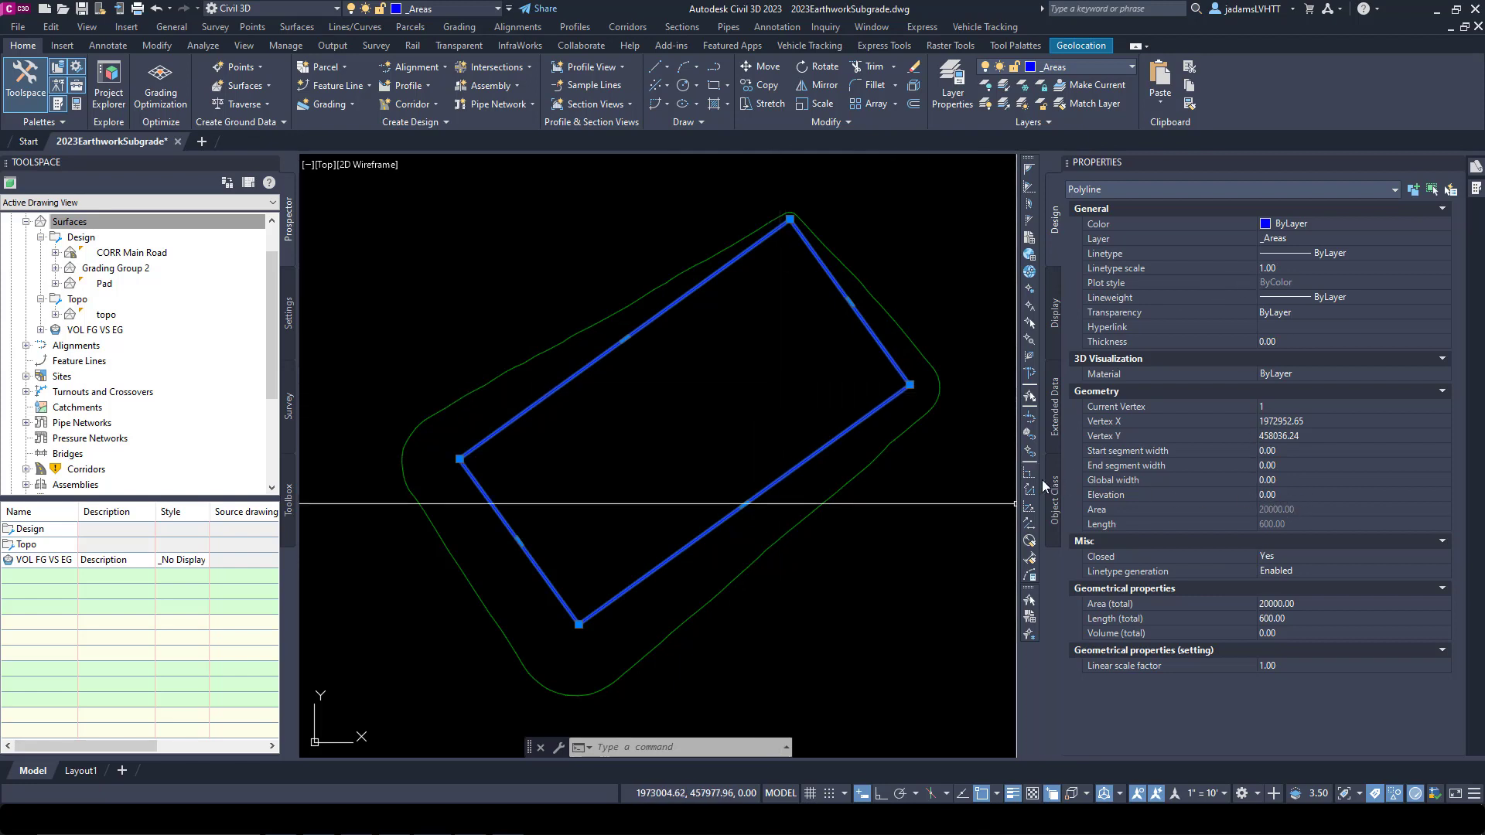
key("Escape")
key("Escape")
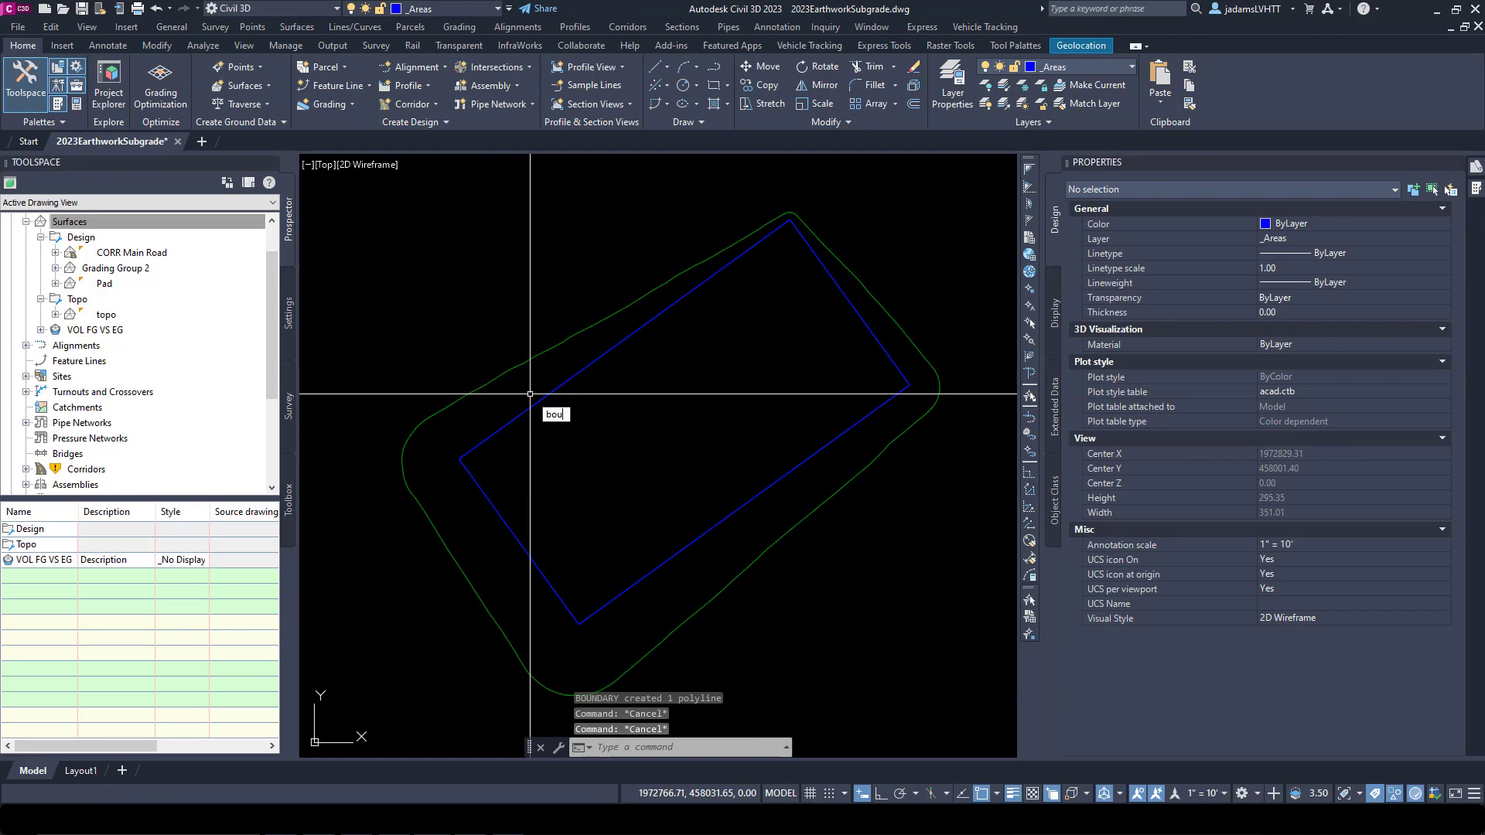
Step: Try BOUNDARY at points inside the band, dismissing the no-closed-boundary errors
key("Return")
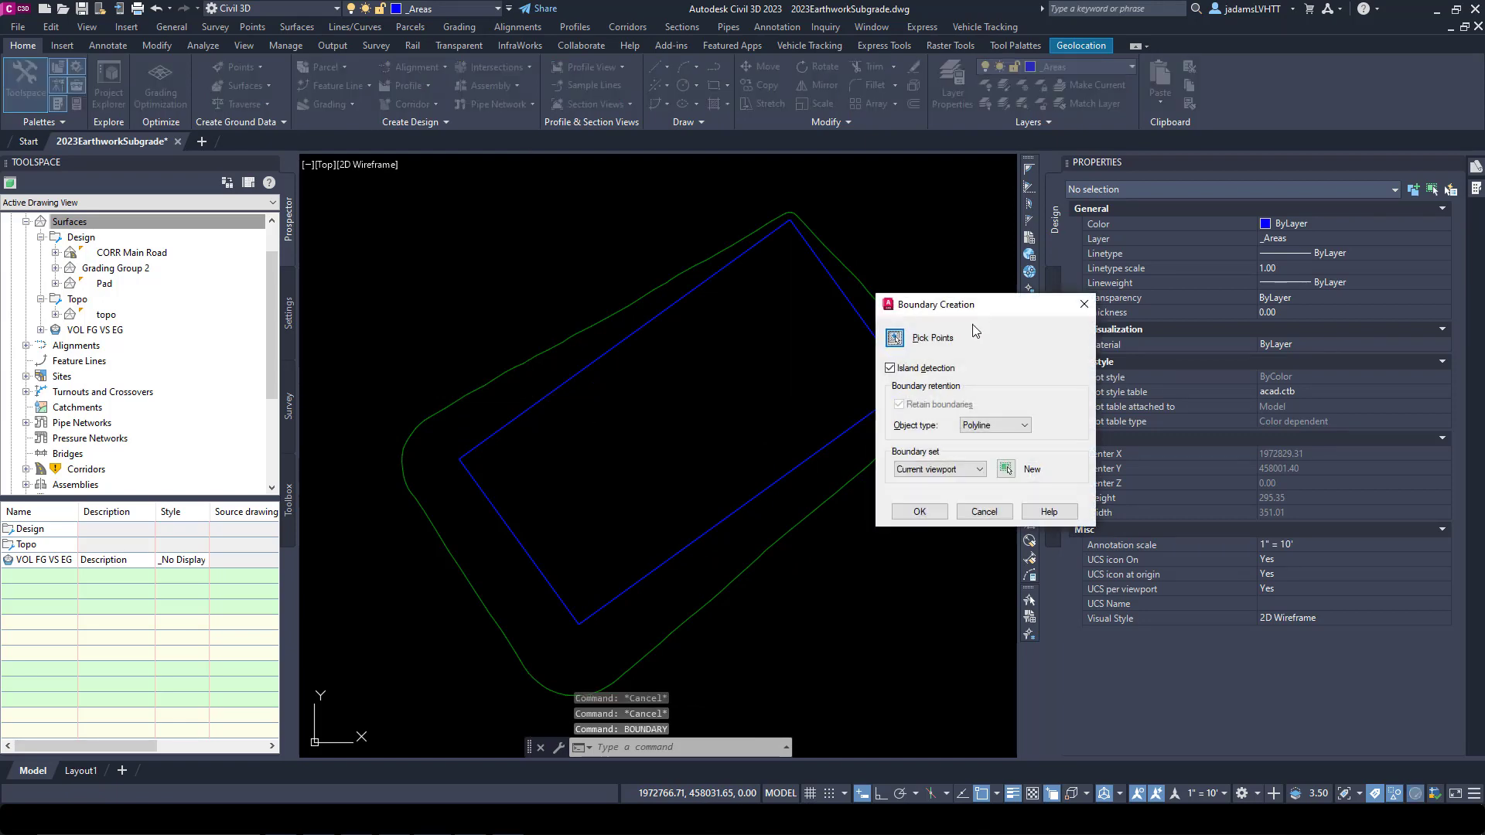
left_click(895, 341)
left_click(580, 322)
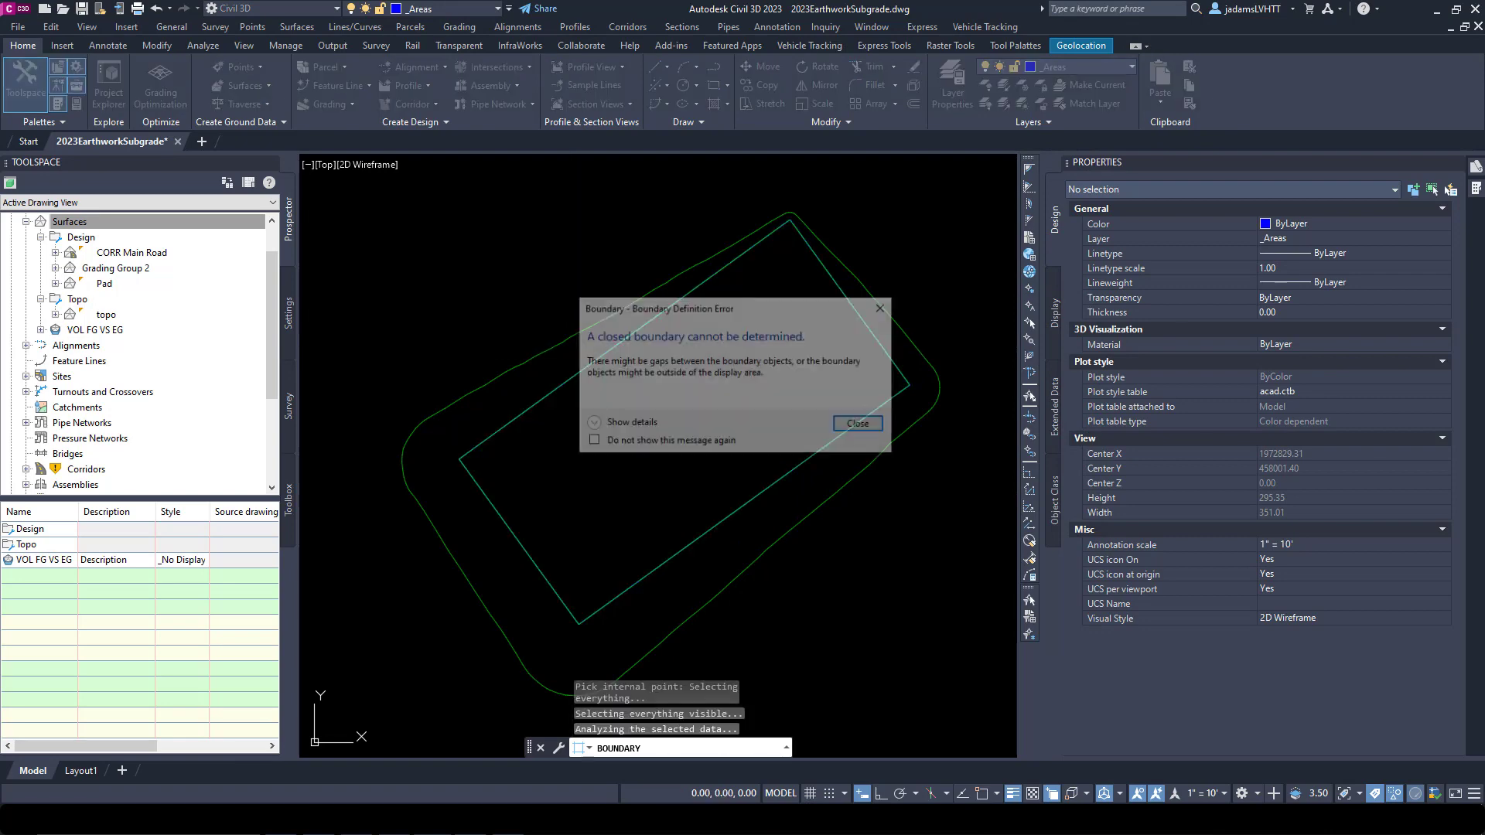
left_click(848, 430)
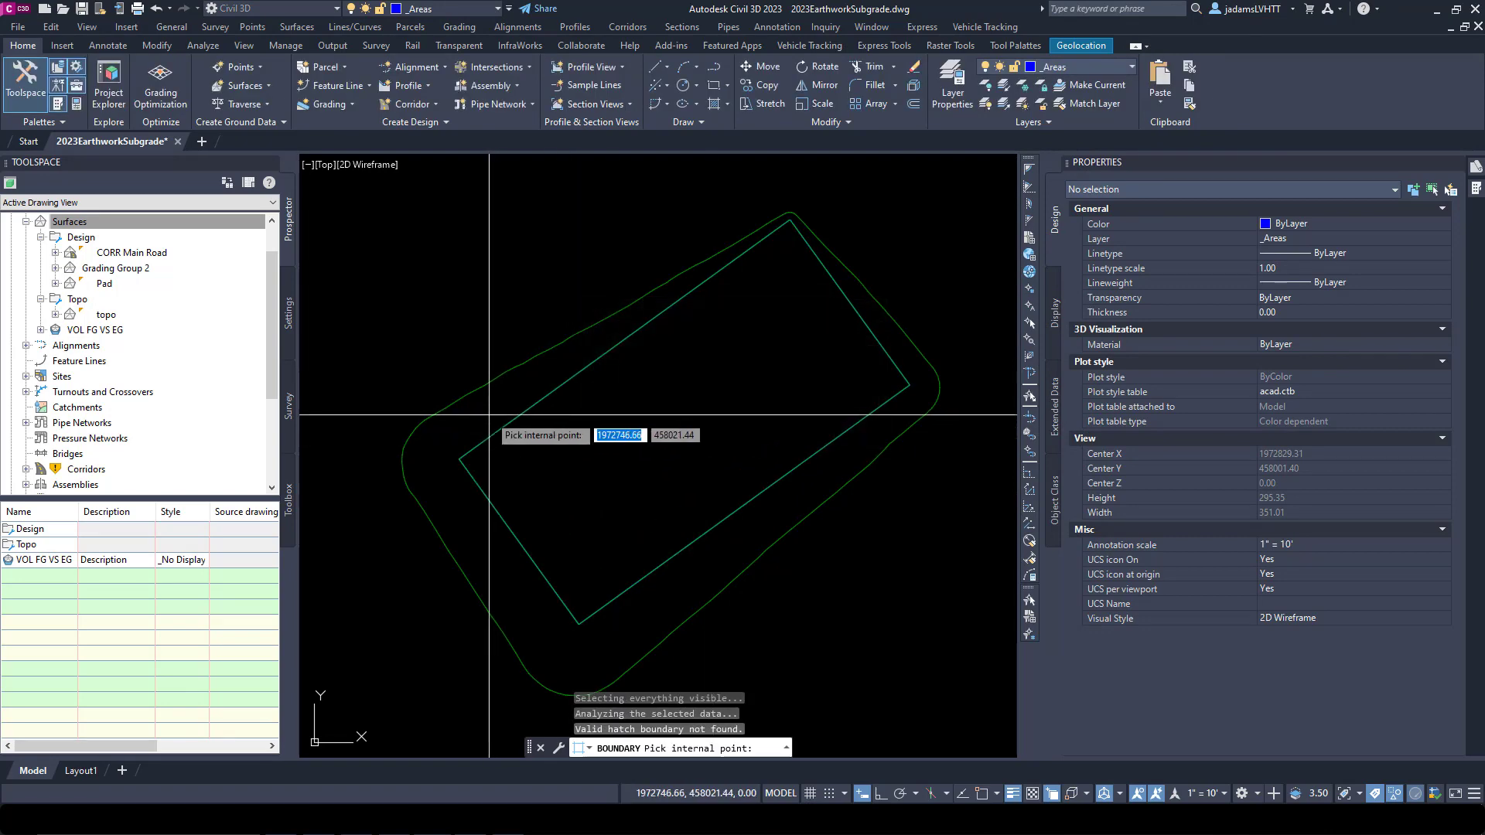
left_click(473, 413)
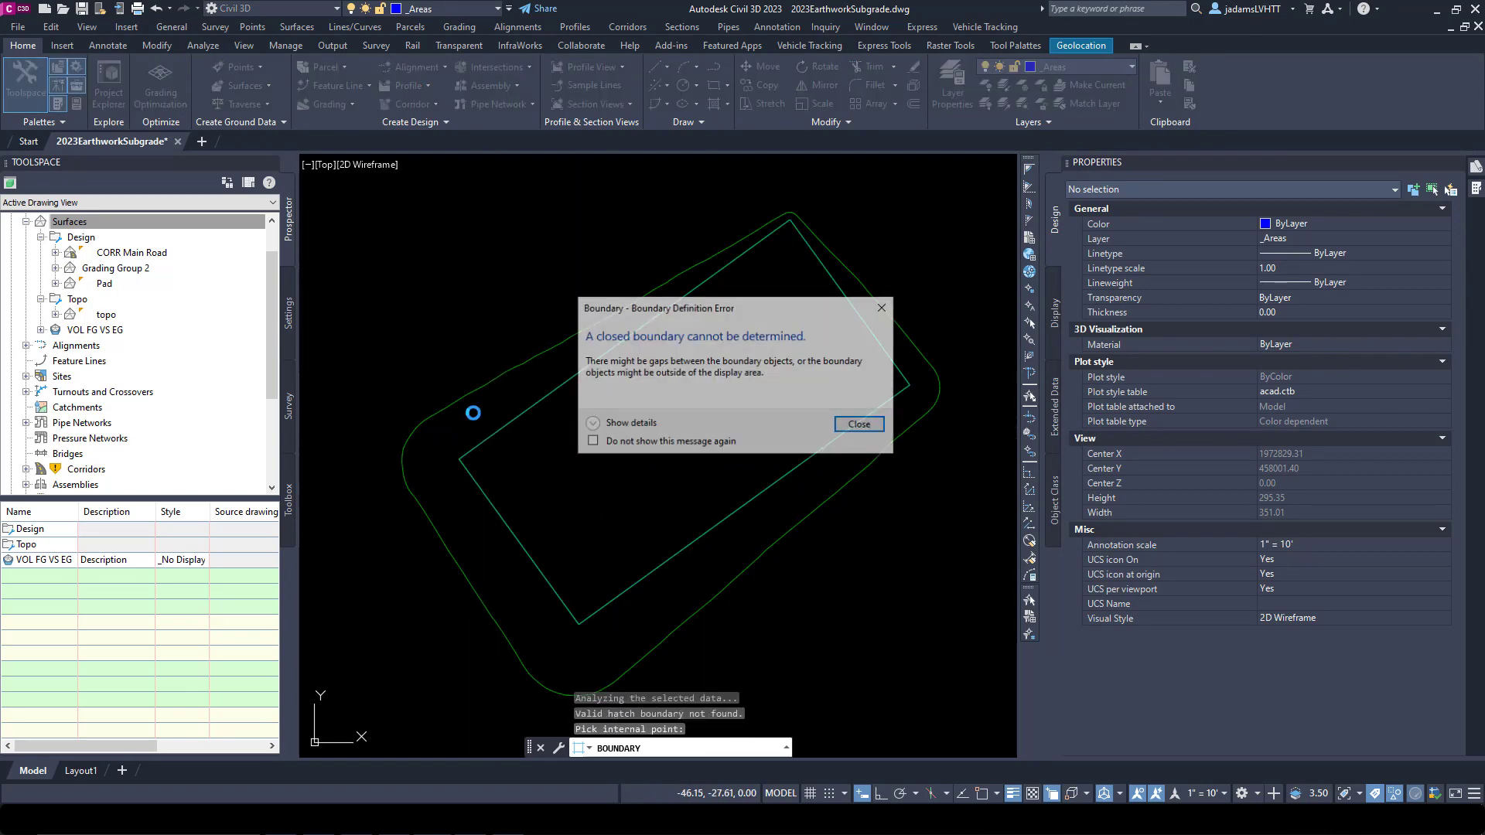
left_click(859, 426)
key("Escape")
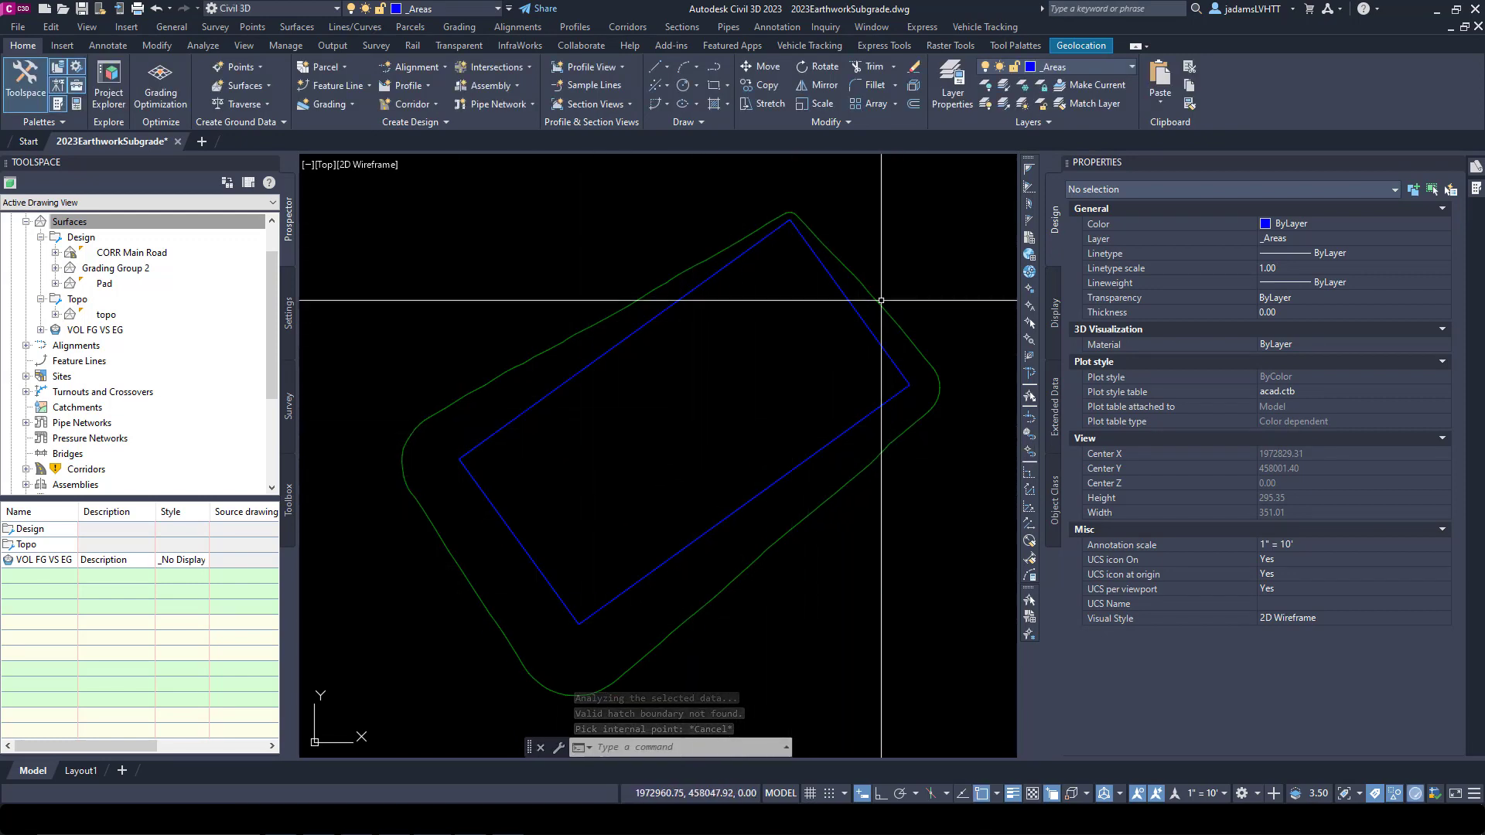
Step: Draw a short polyline cutting across the band at lower-left
type("pl")
key("Return")
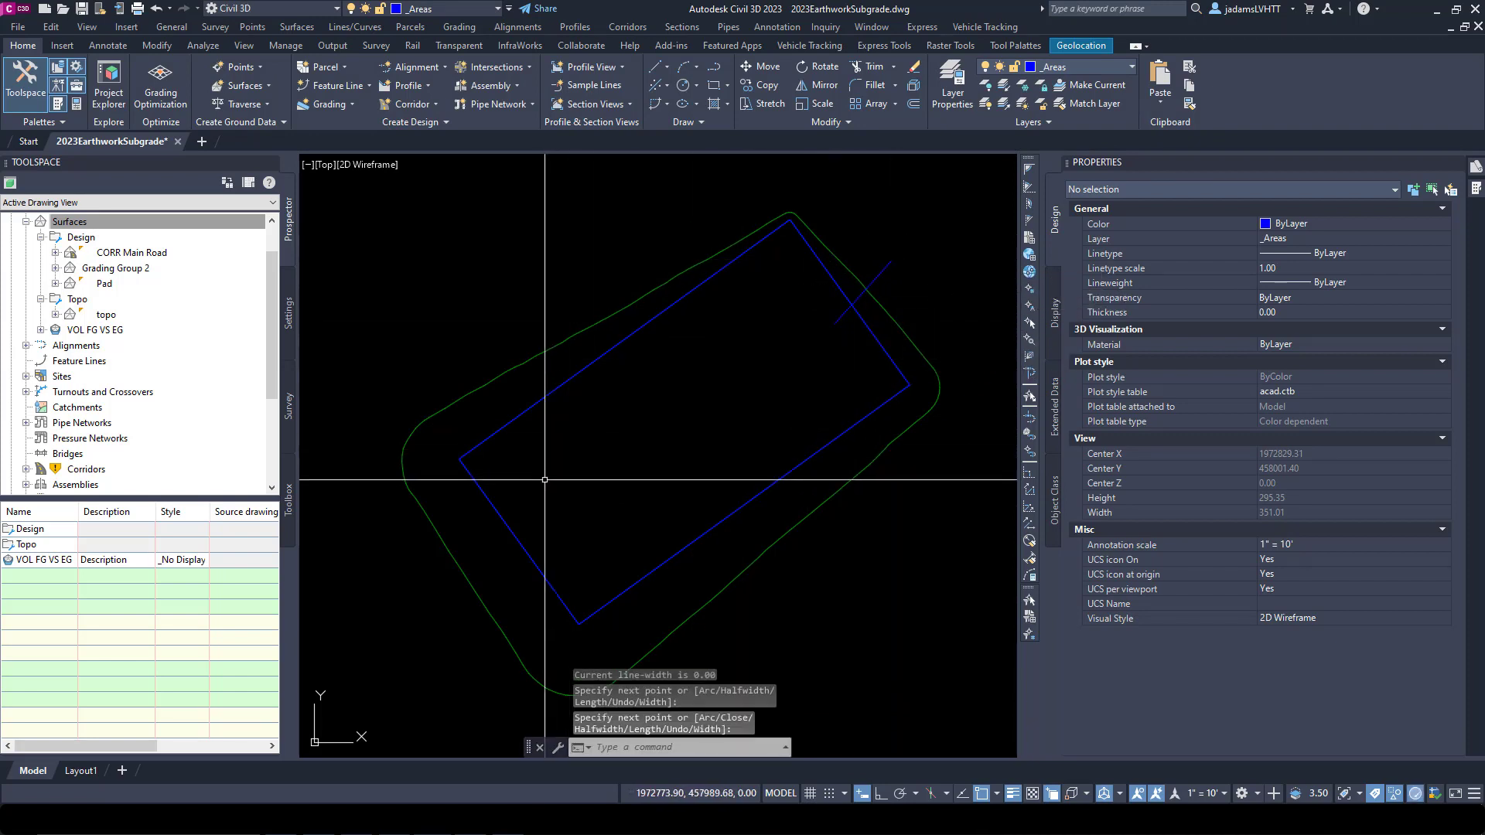
left_click(536, 522)
left_click(445, 591)
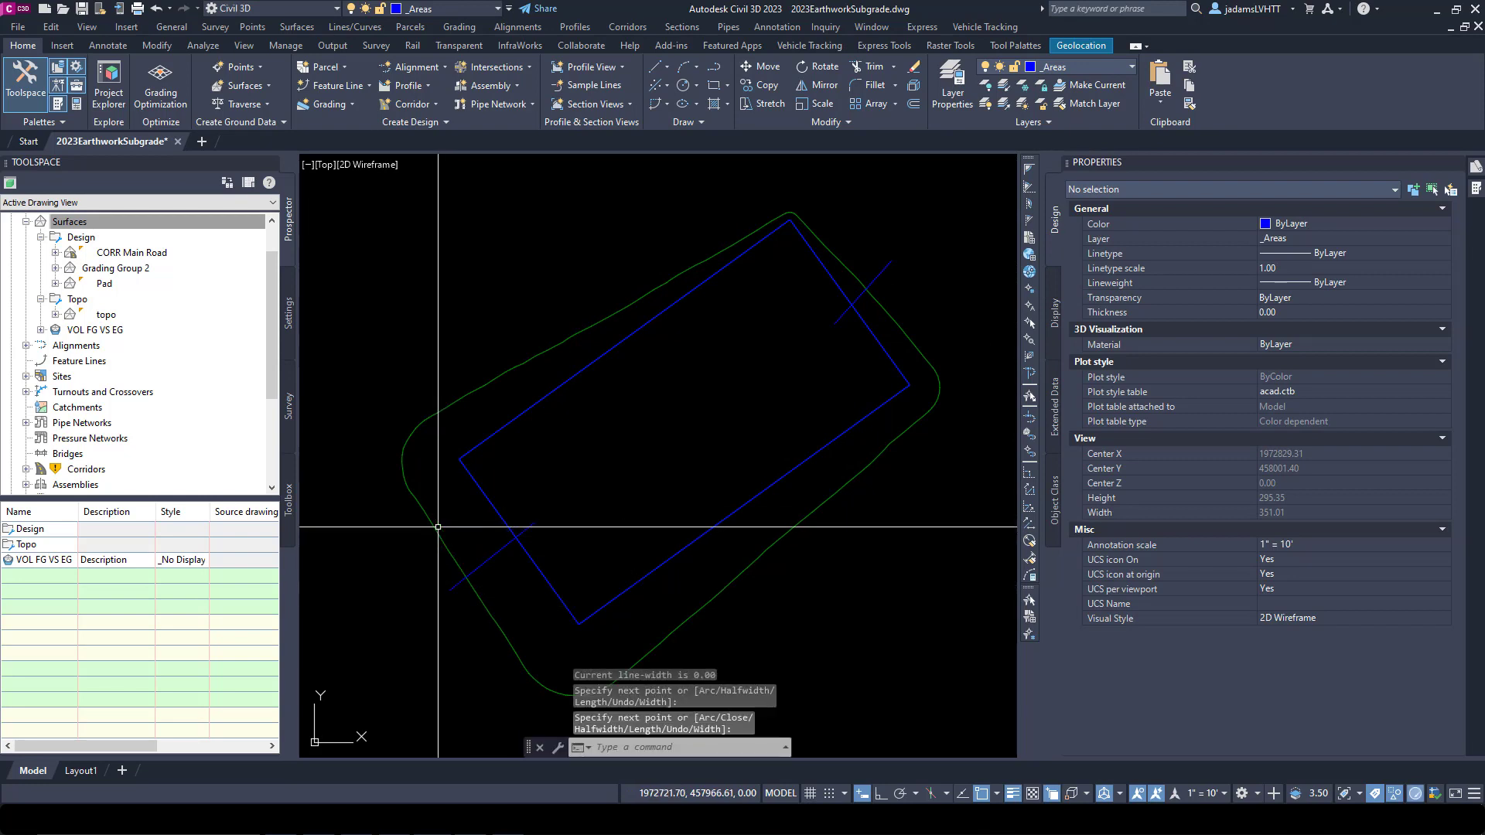
Step: Retry BOUNDARY inside the band, which again finds no closed boundary
type("bouna")
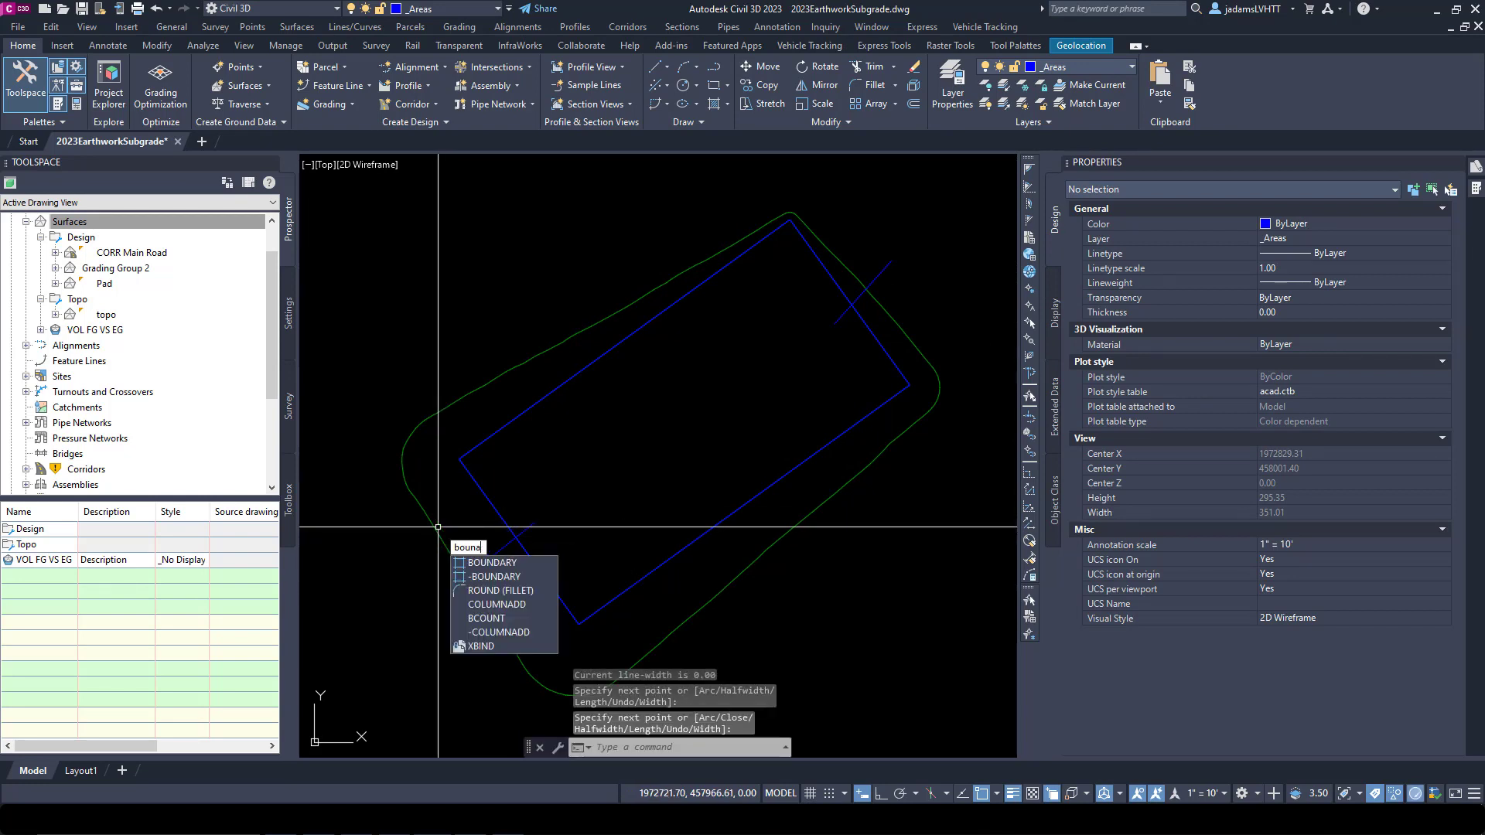
key("BackSpace")
key("Return")
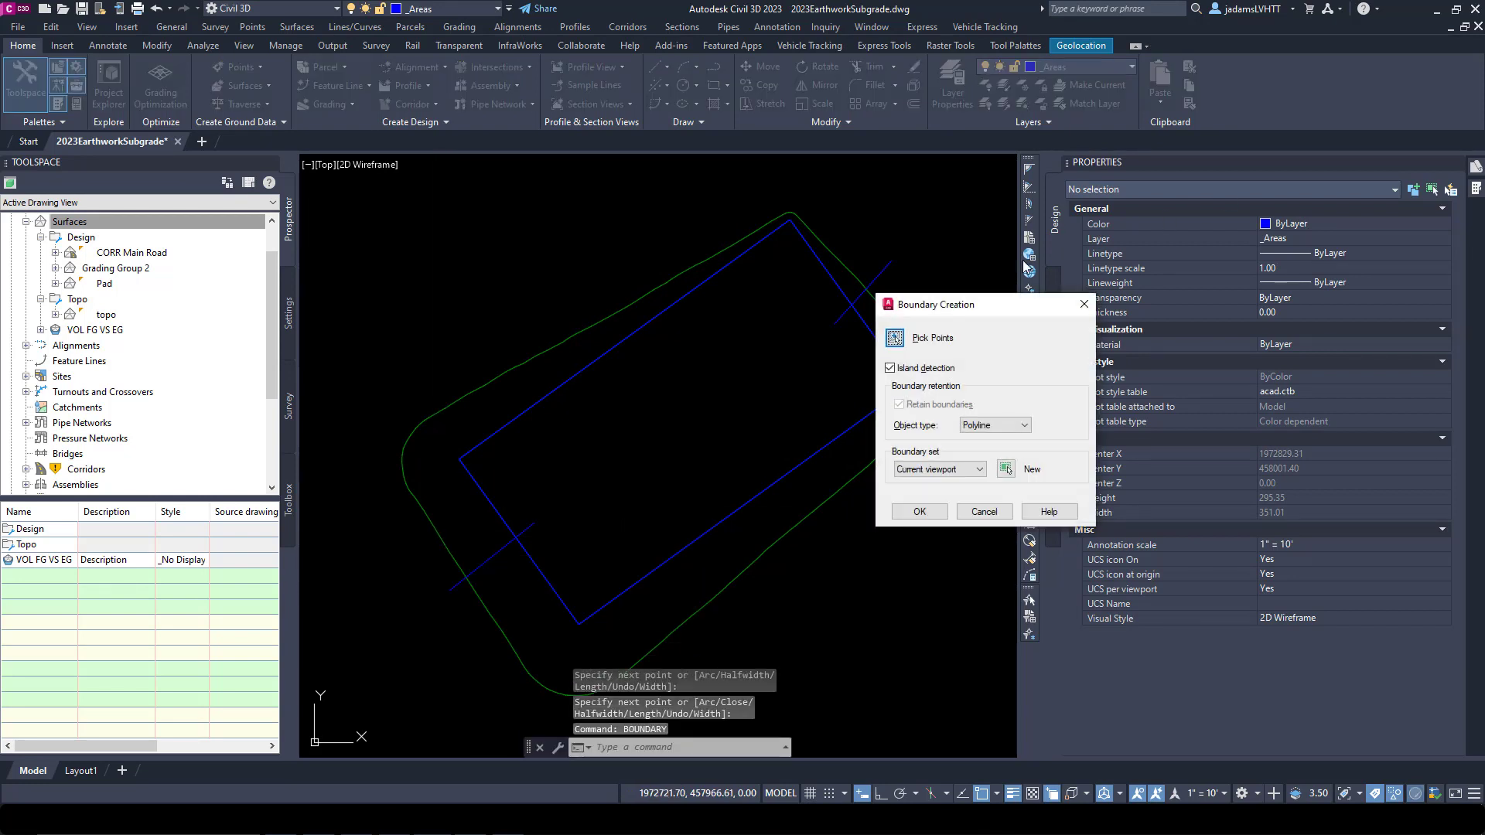
left_click(895, 337)
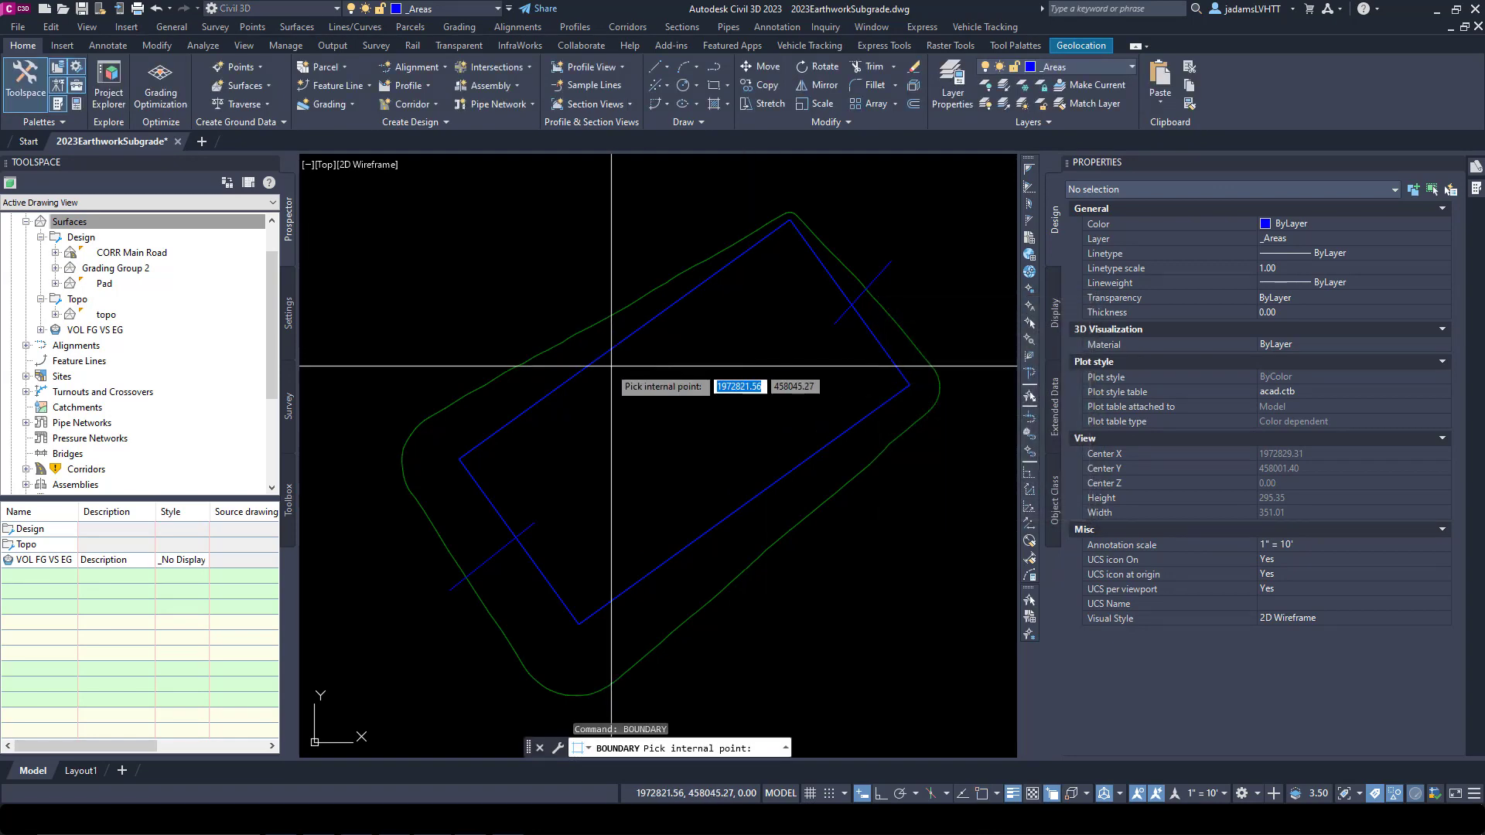
left_click(541, 387)
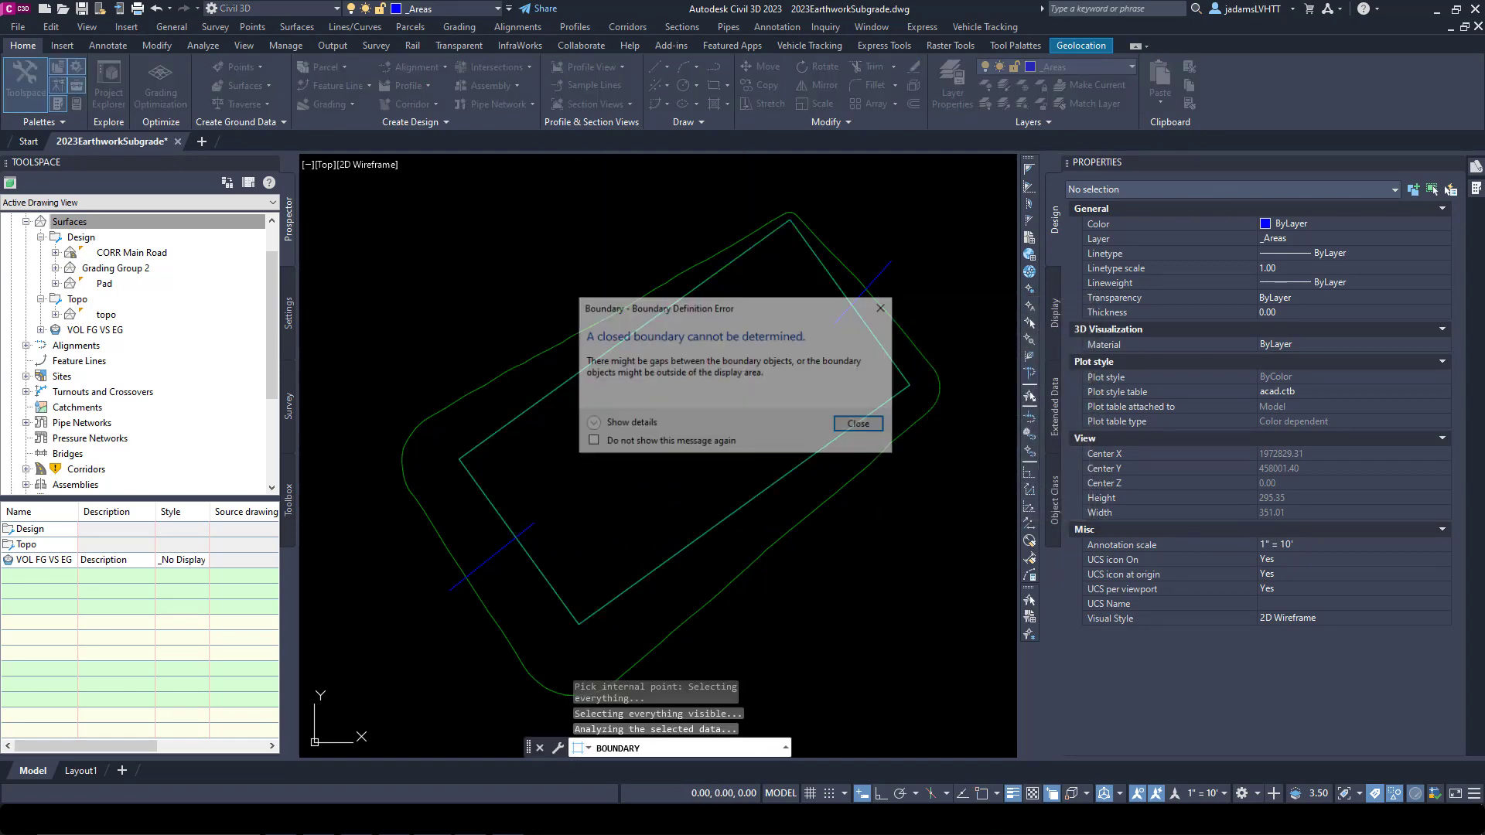
left_click(860, 425)
scroll(820, 379, "down", 1)
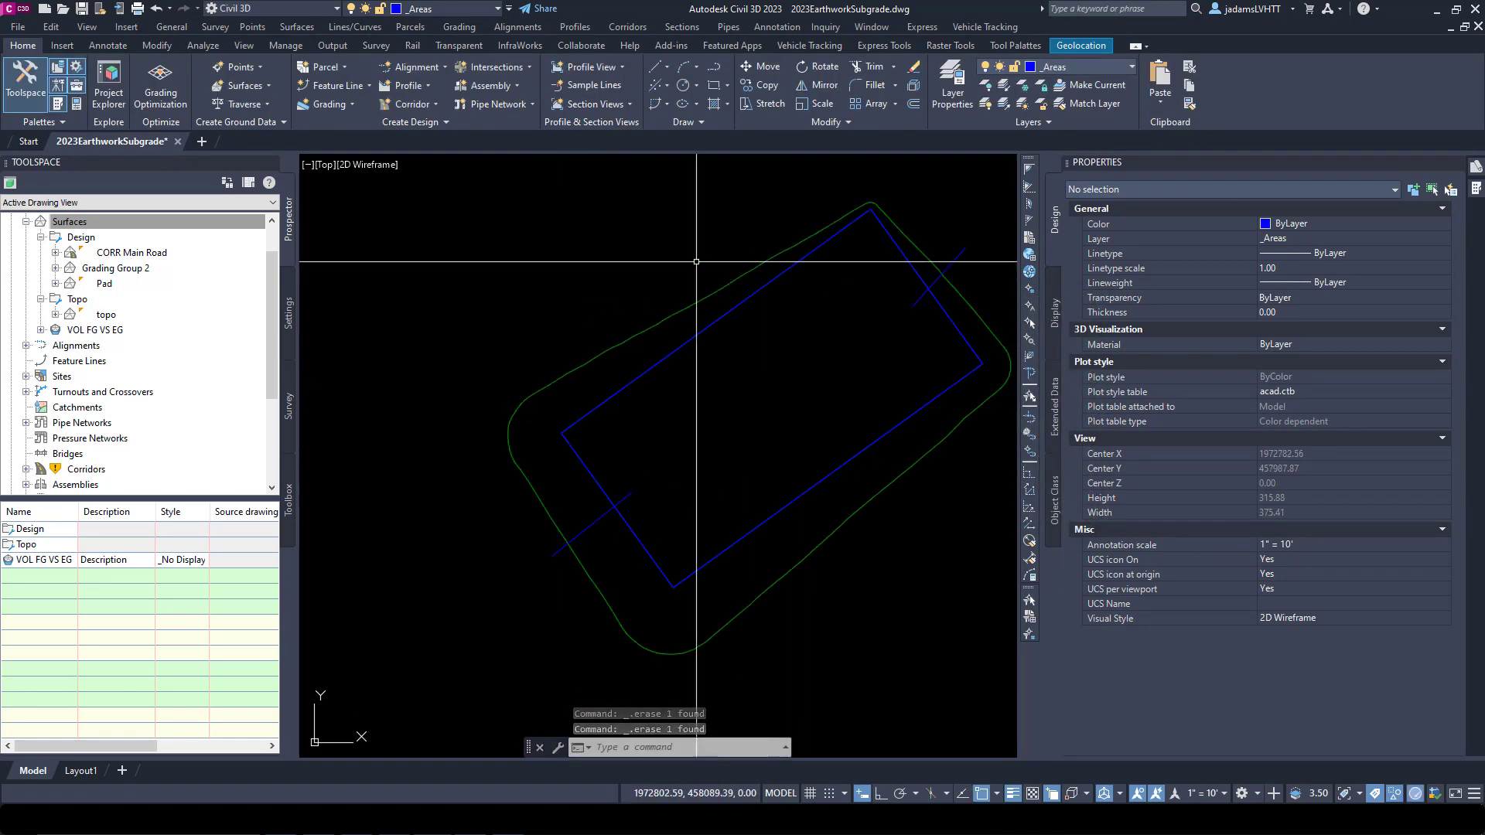
Step: Copy the green outer 3D polyline onto itself, using the same top corner as base and destination
left_click(702, 296)
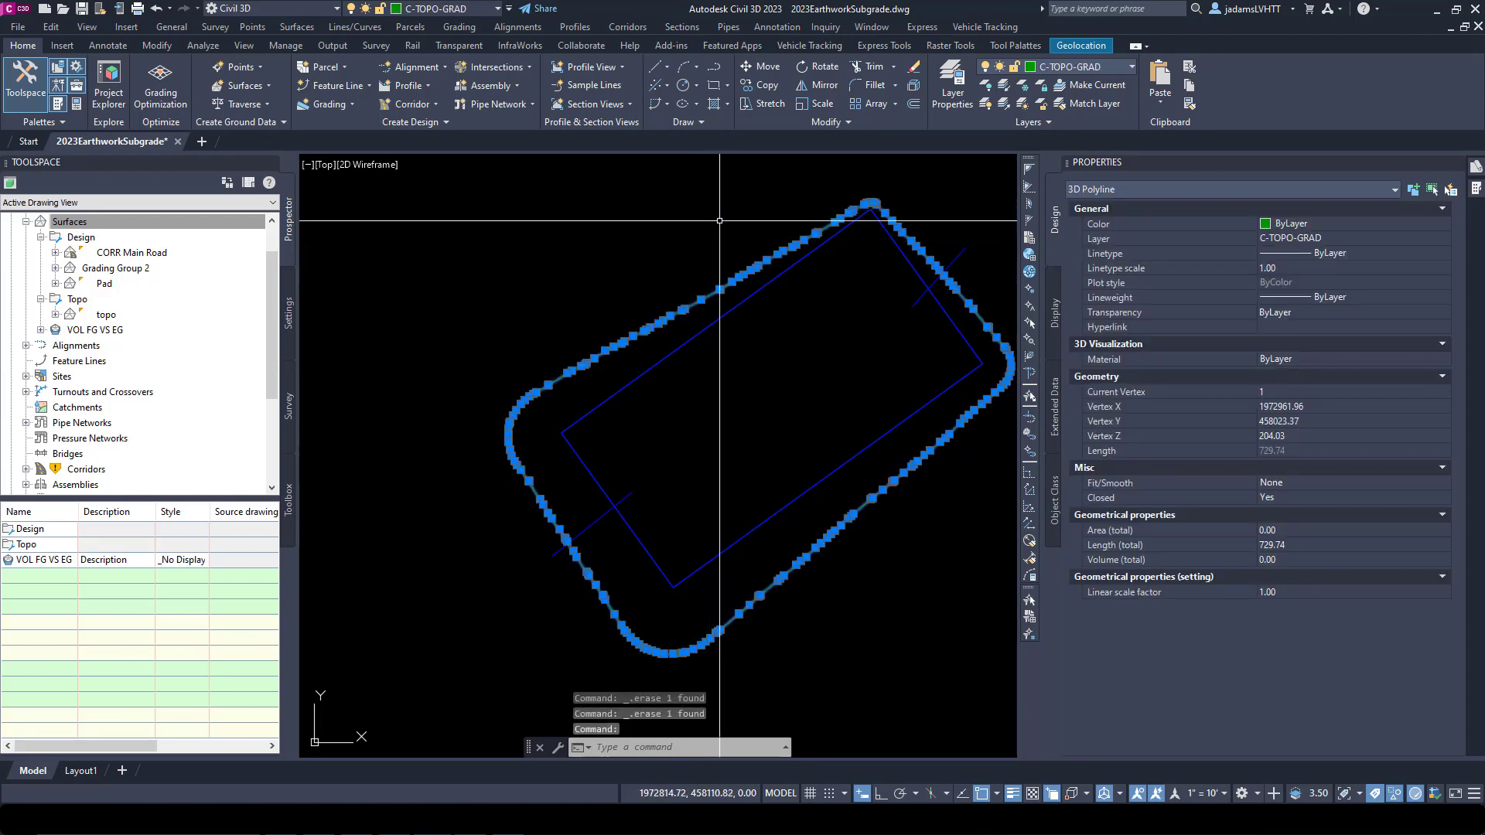
right_click(709, 229)
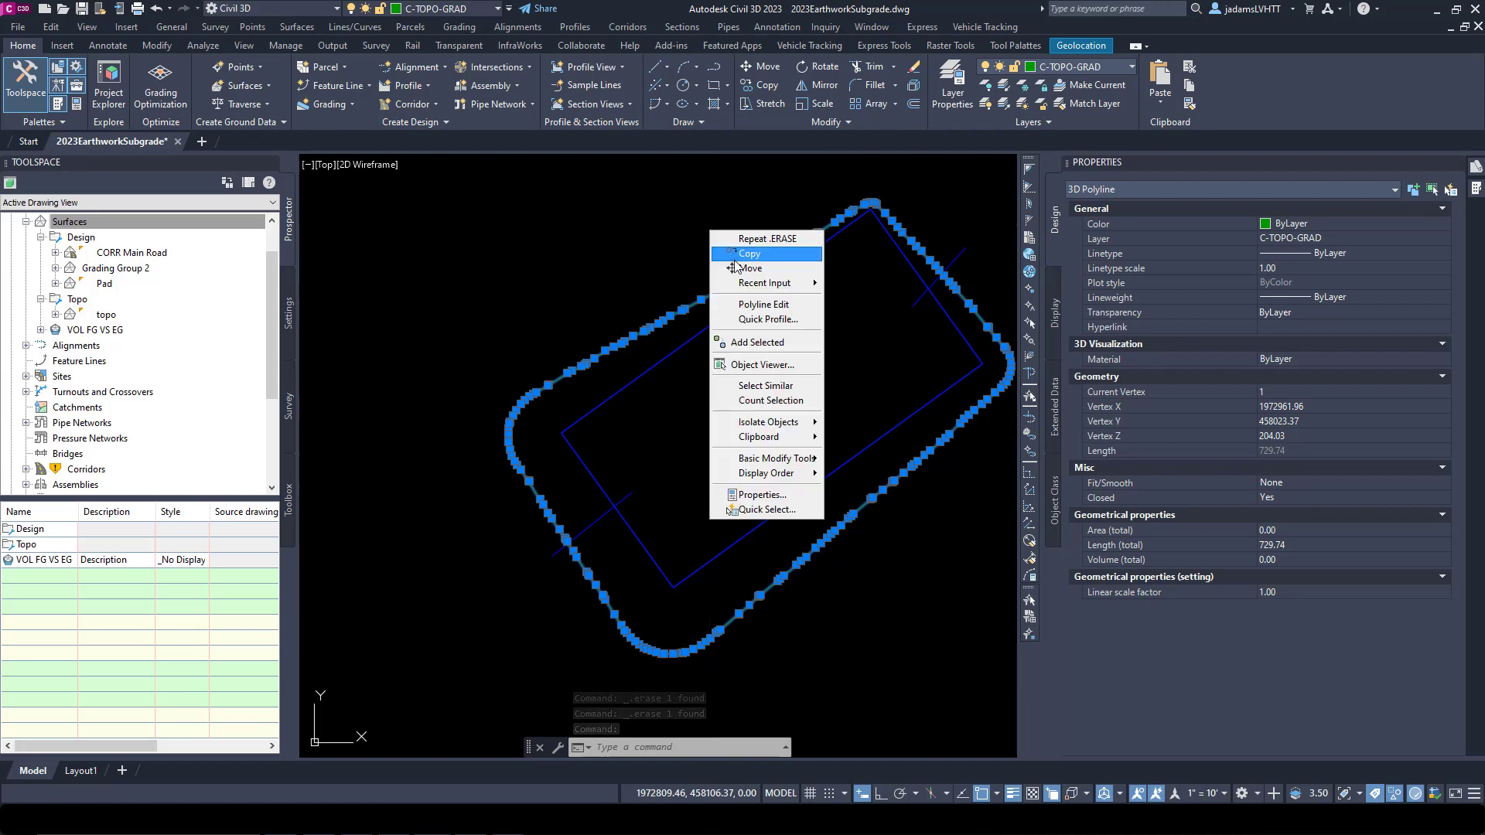
left_click(750, 254)
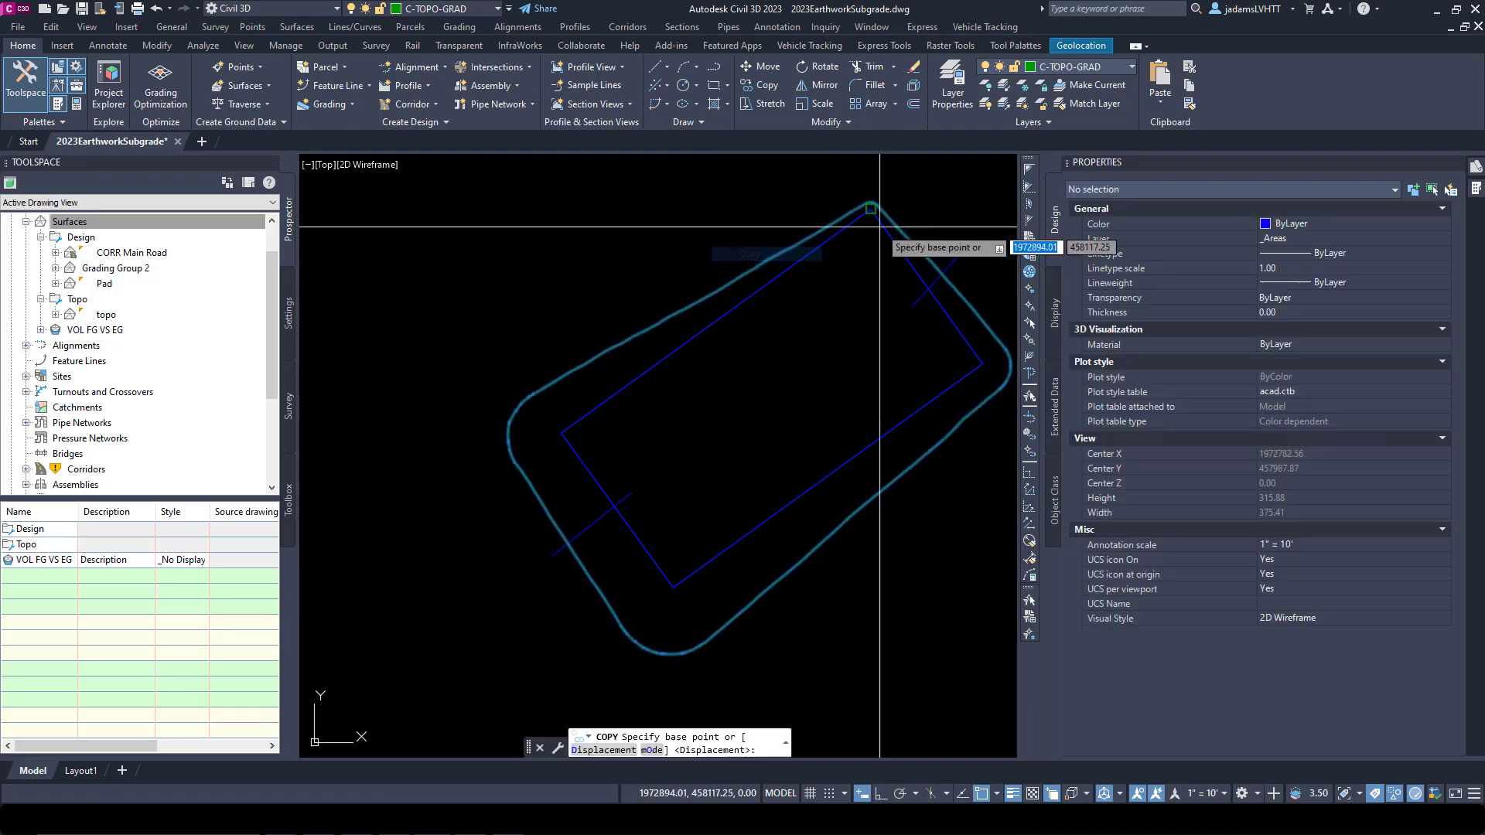
scroll(868, 224, "up", 5)
left_click(866, 226)
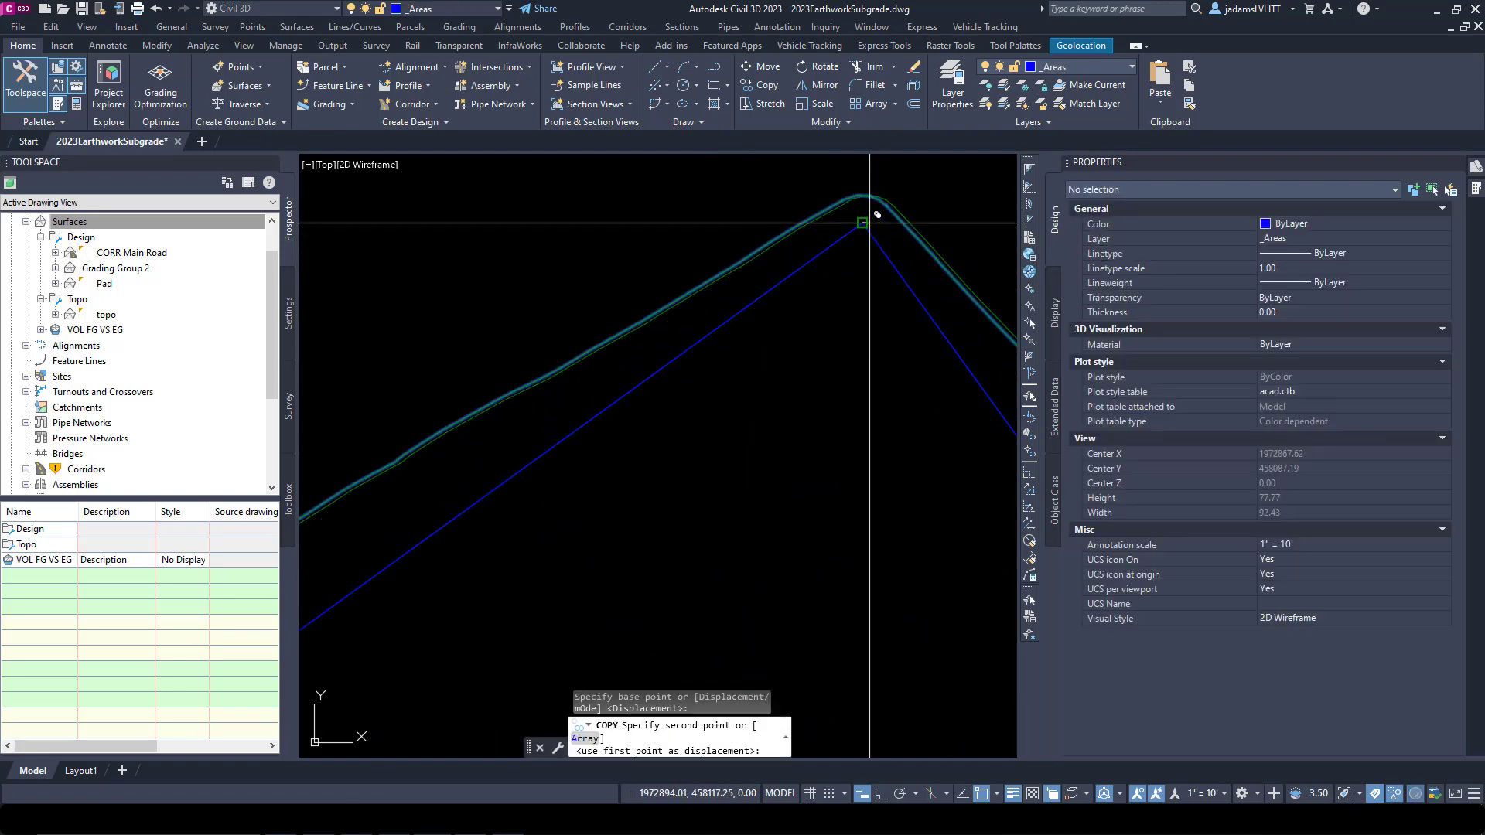
left_click(870, 229)
key("Escape")
Step: Convert one of the two overlapping outer 3D polylines into a 2D polyline
left_click(850, 198)
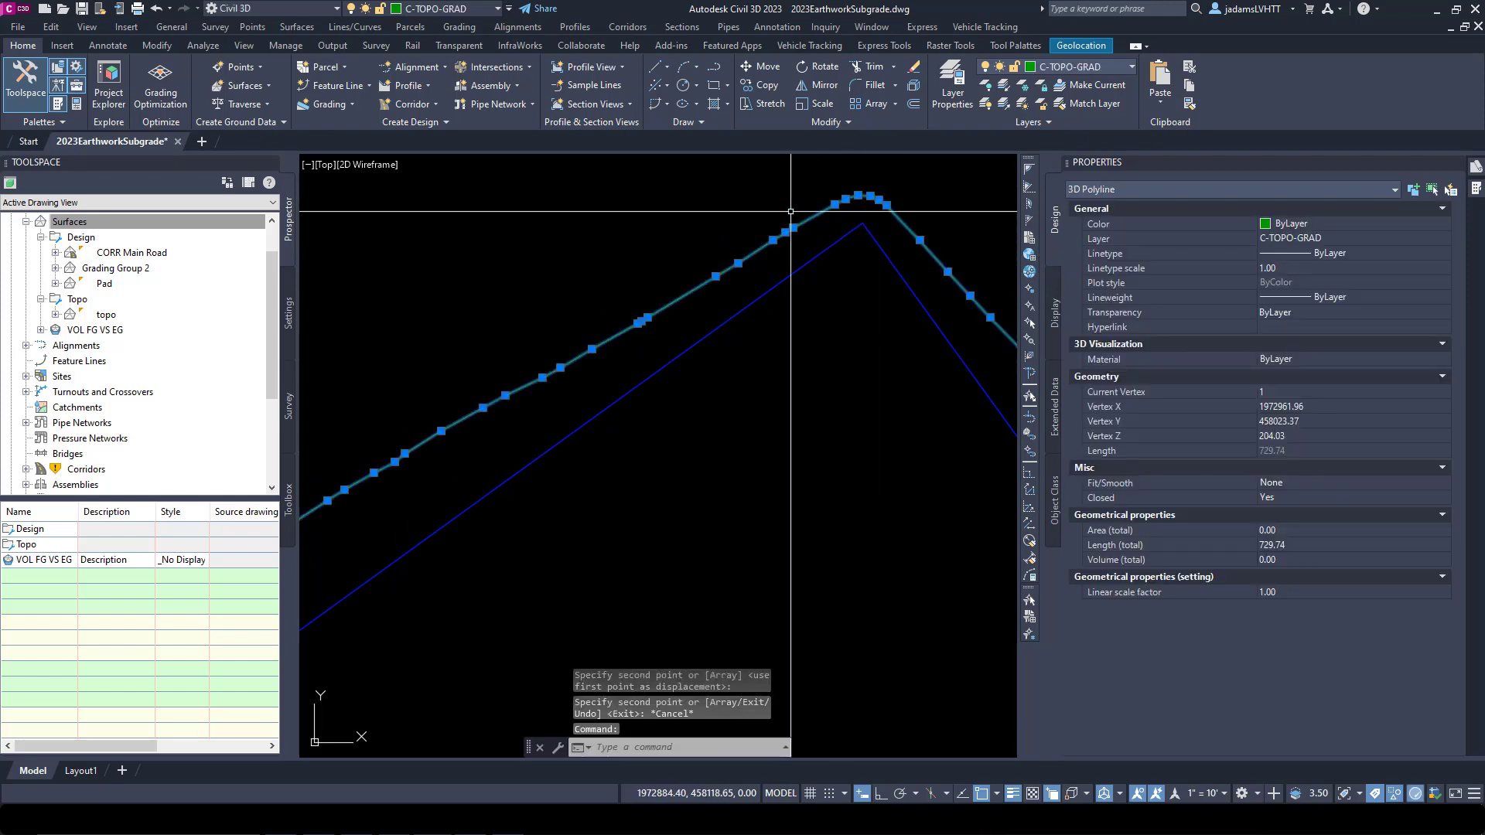
left_click(820, 216)
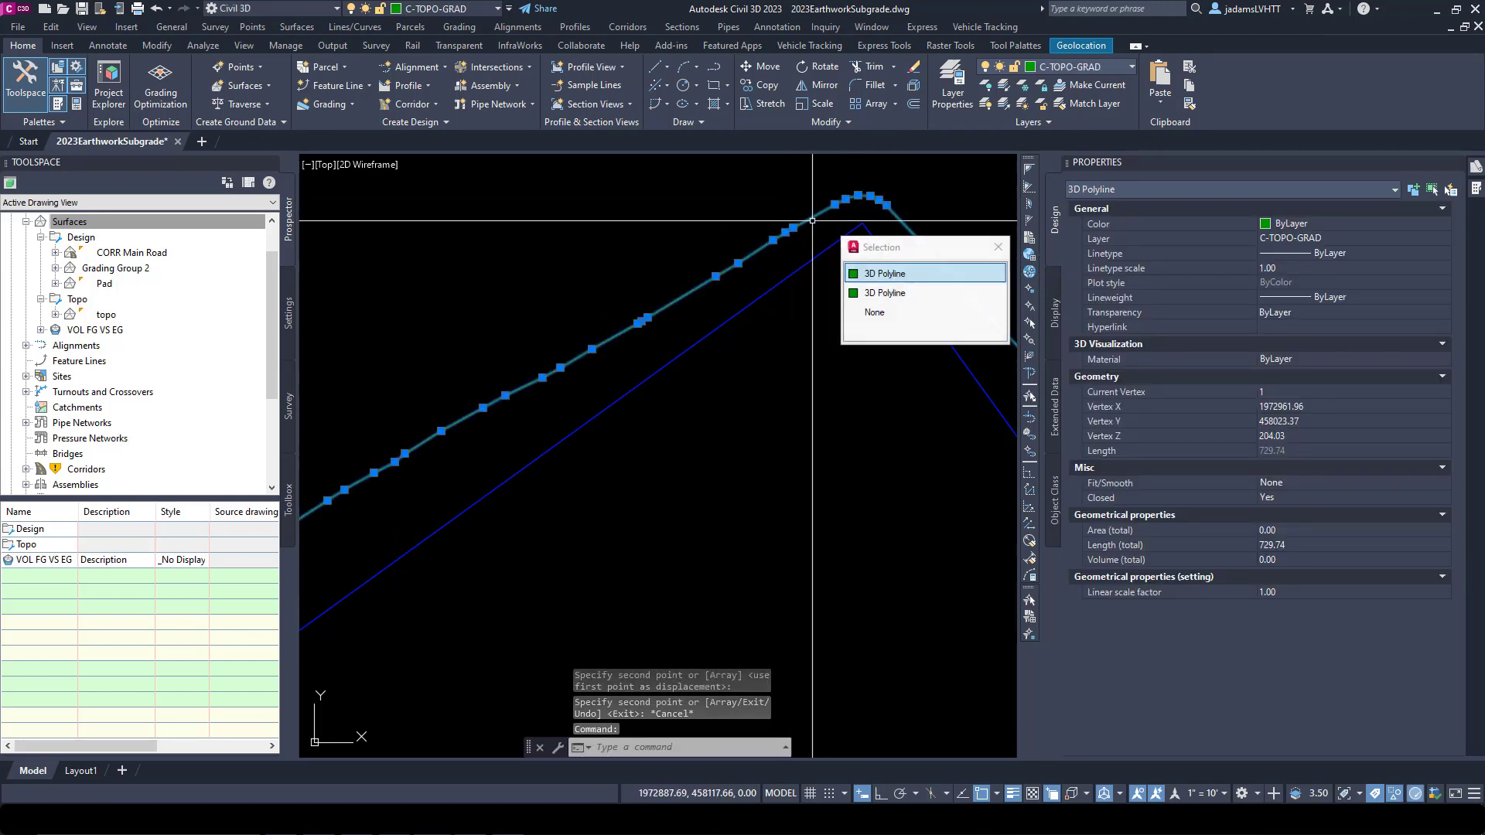
left_click(869, 283)
left_click(459, 27)
mouse_move(541, 271)
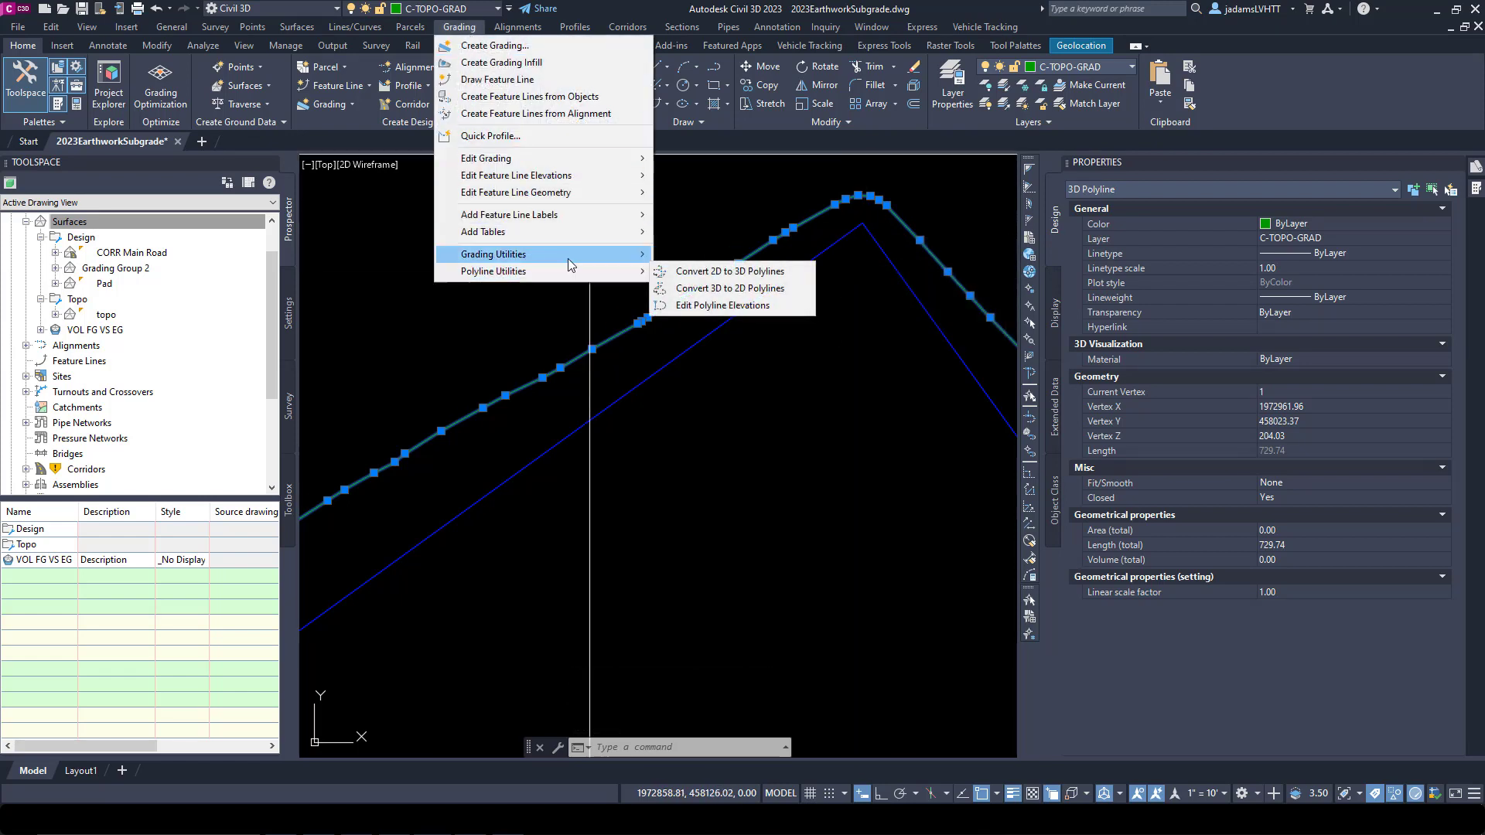
left_click(695, 296)
scroll(745, 221, "down", 6)
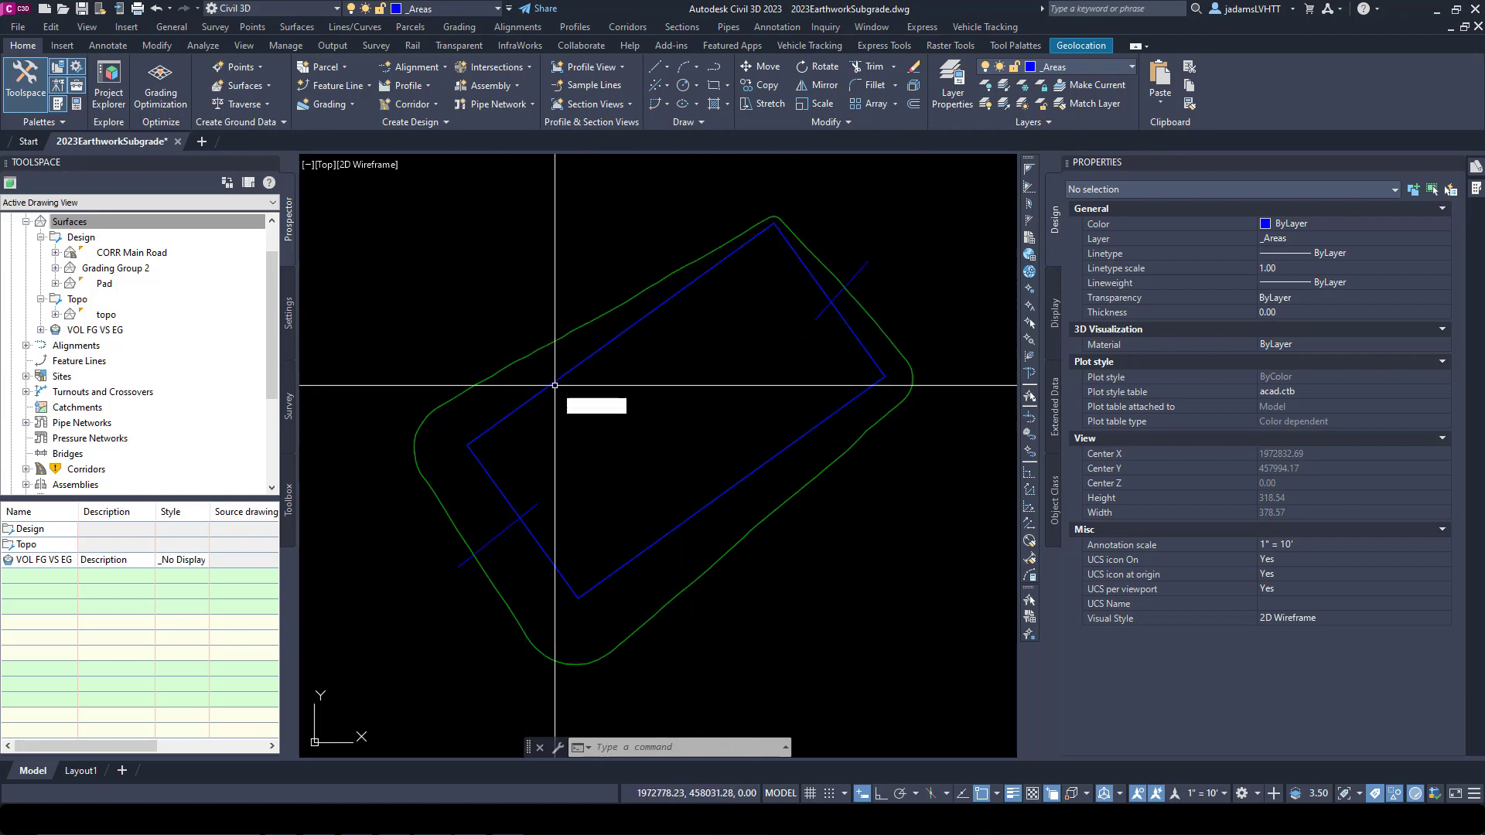
Step: Create a closed boundary polyline inside the upper-left band
key("Return")
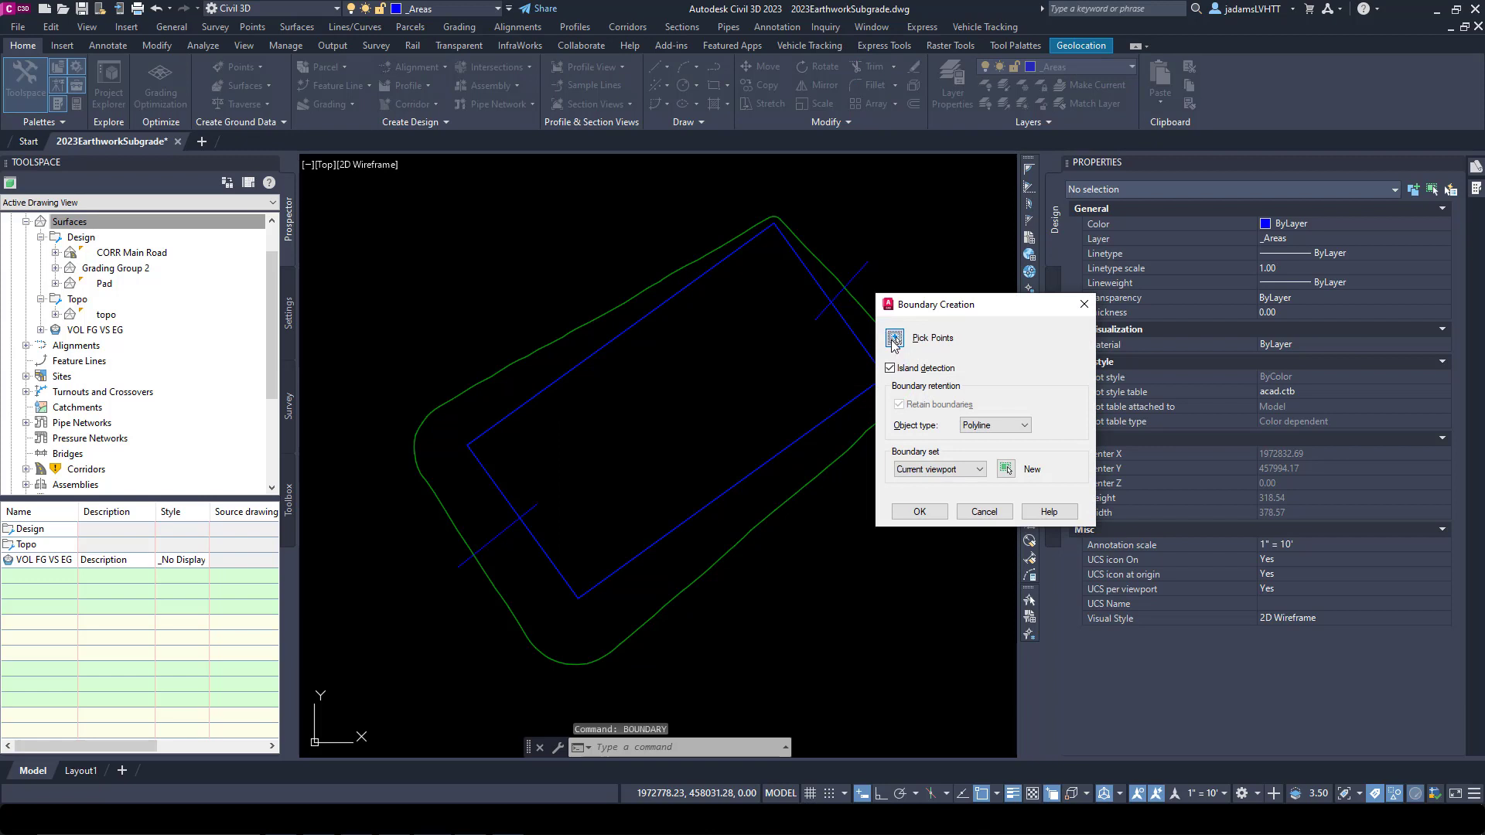
left_click(895, 340)
left_click(454, 473)
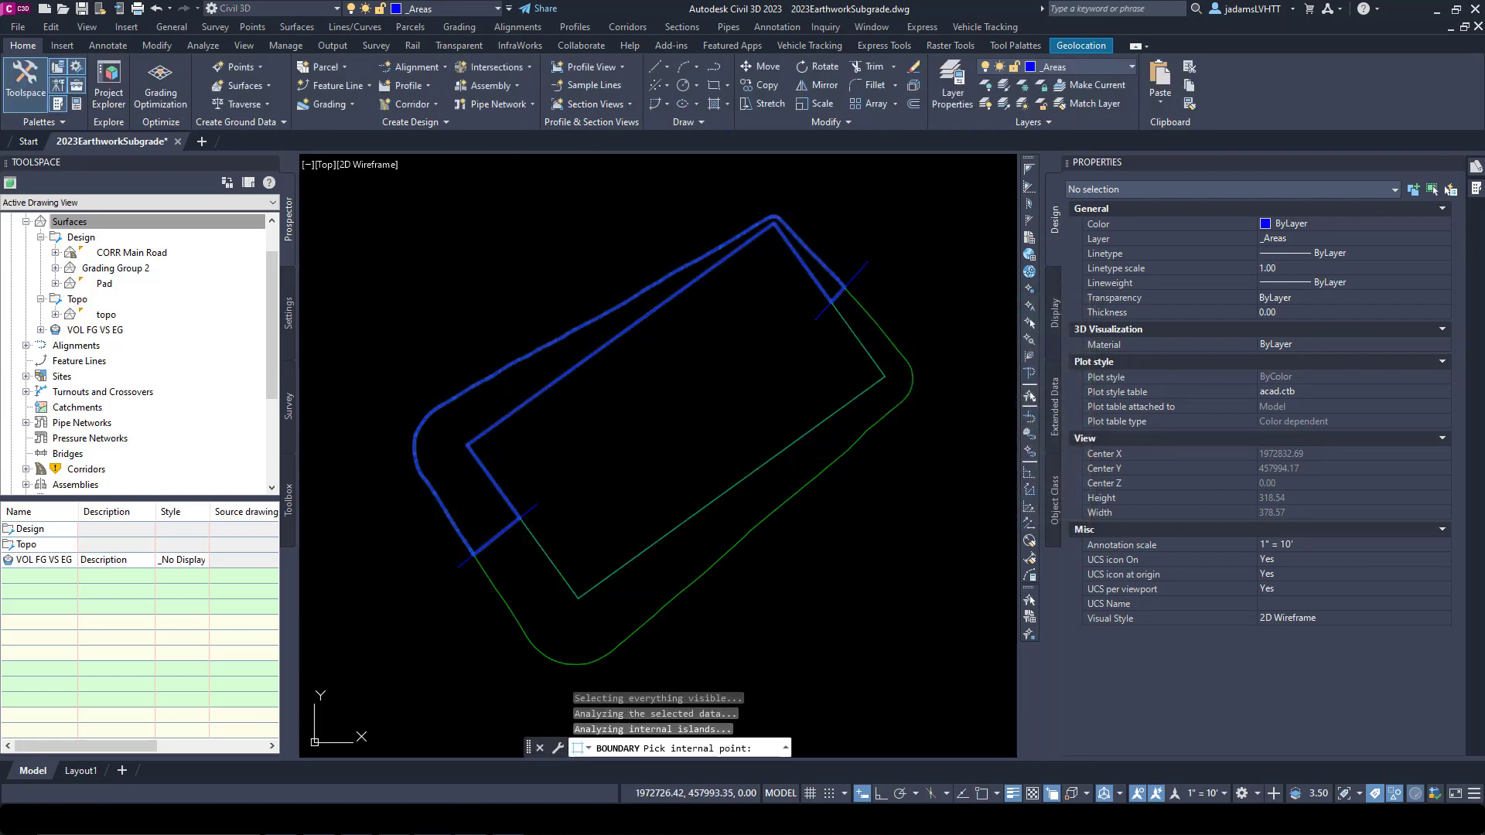
left_click(462, 485)
key("Return")
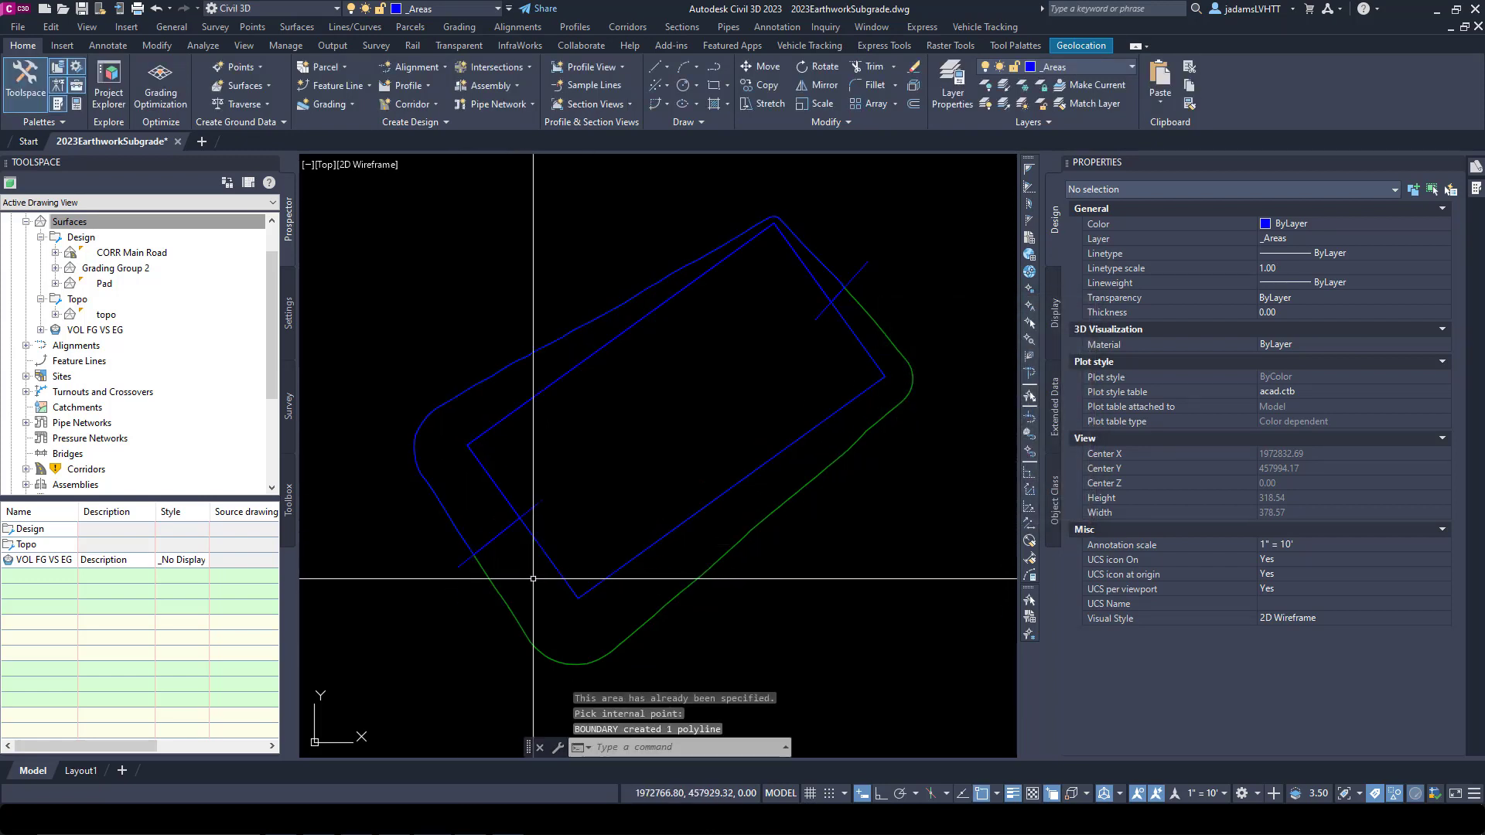
Step: Create a second closed boundary polyline inside the right band
key("Return")
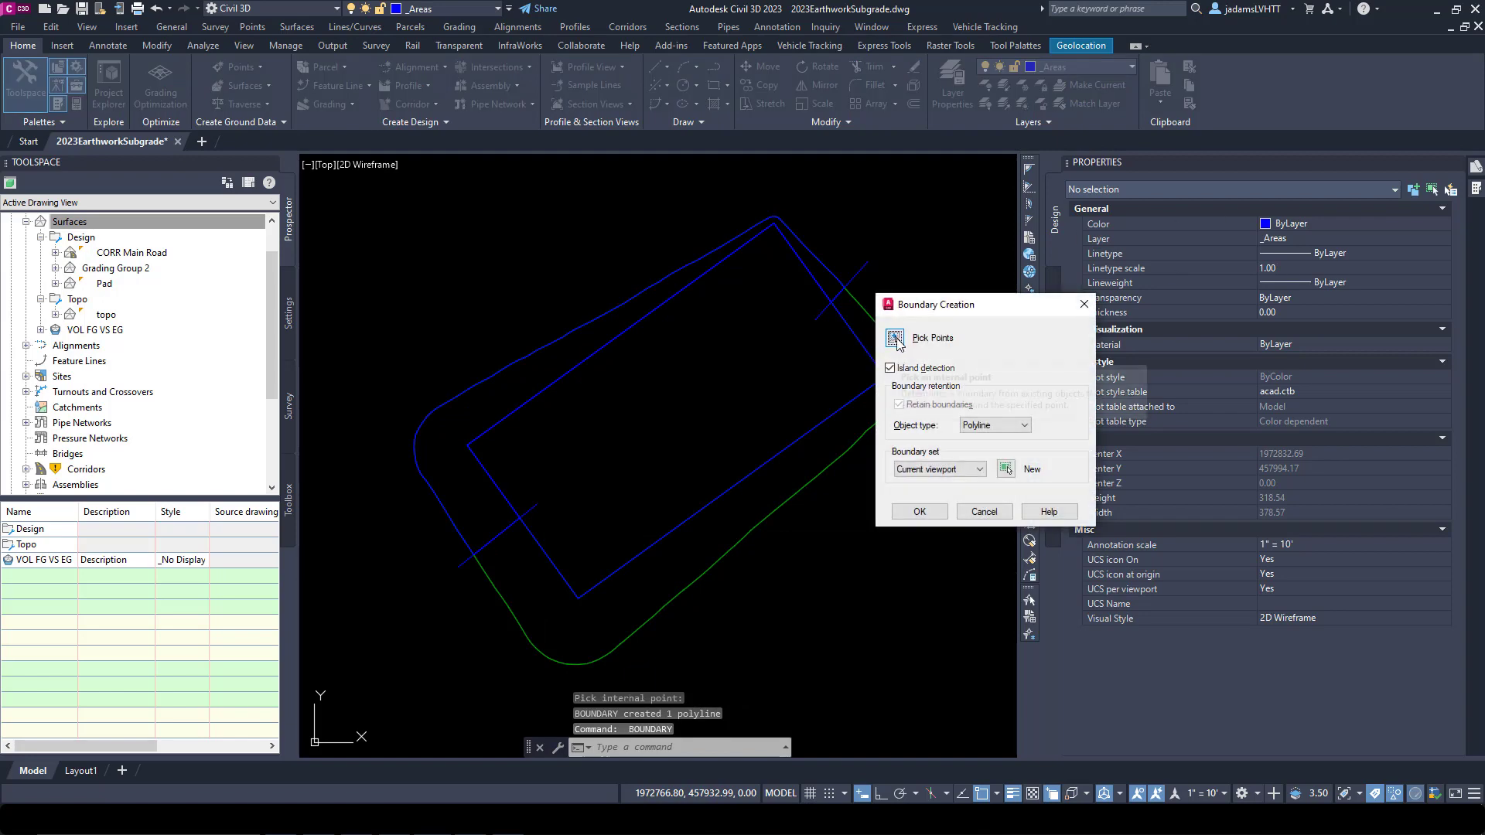
left_click(895, 340)
left_click(851, 429)
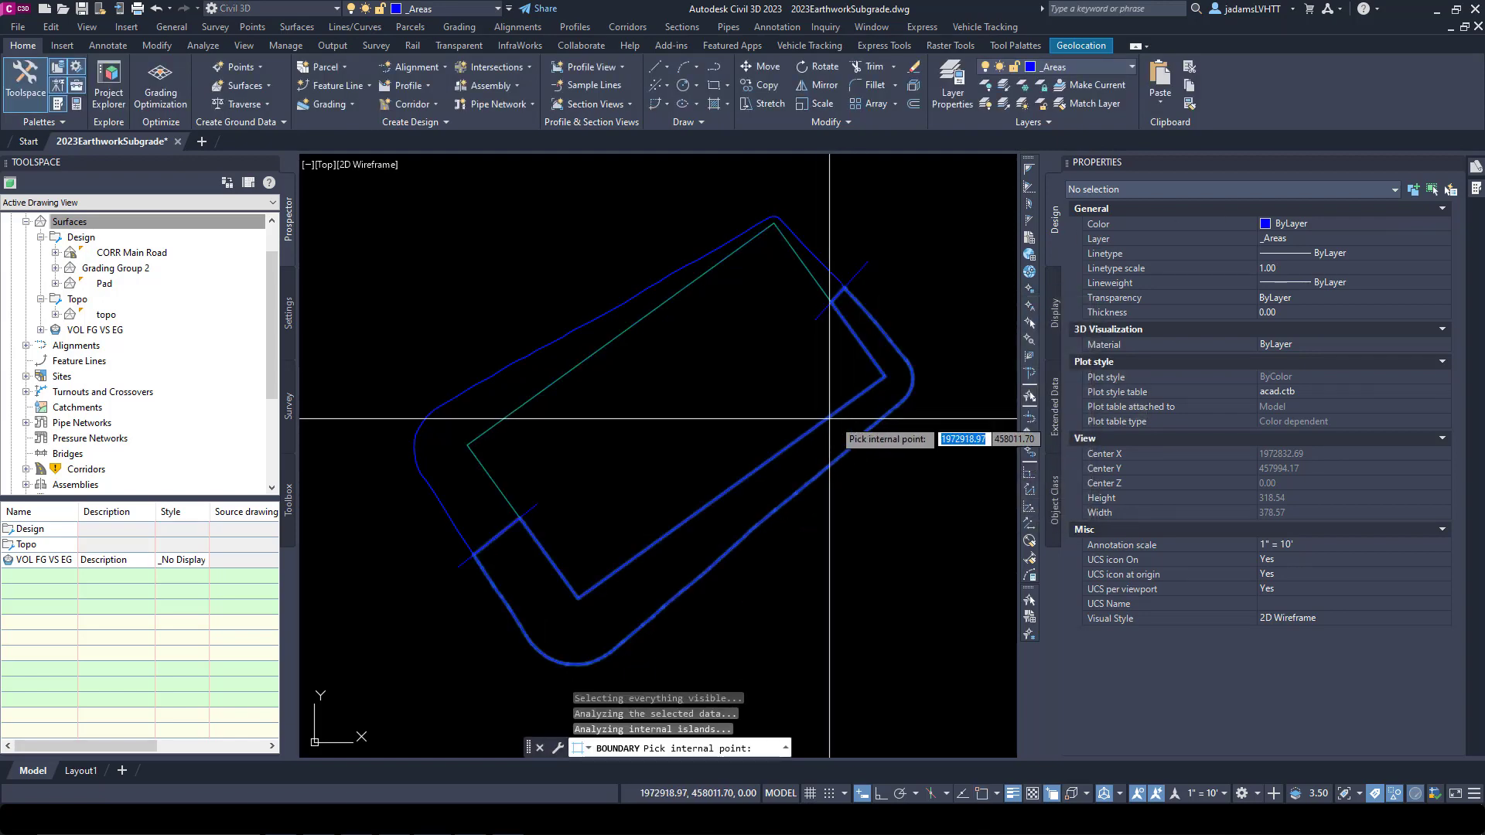
key("Return")
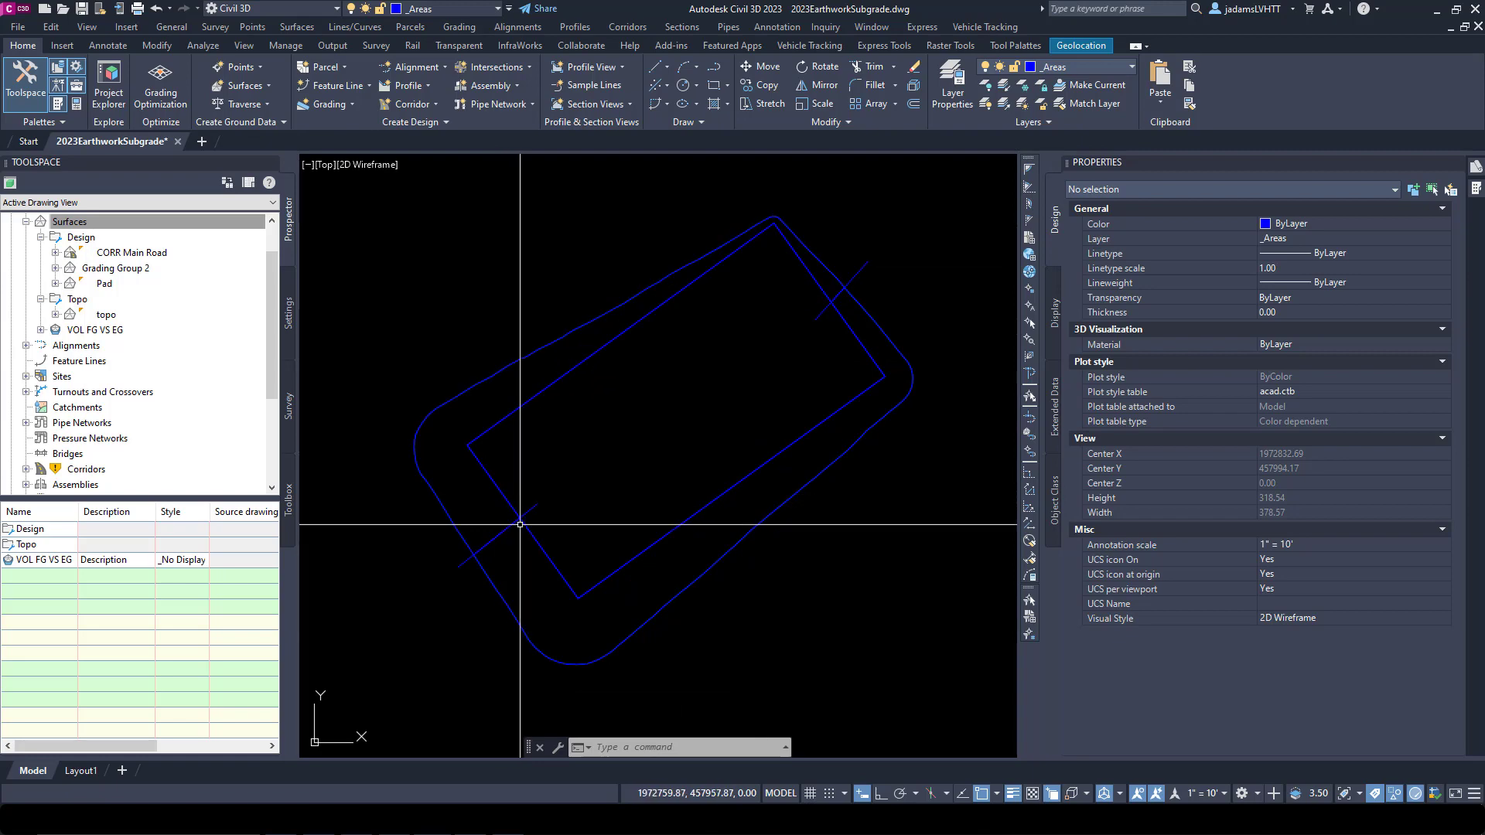
left_click(568, 563)
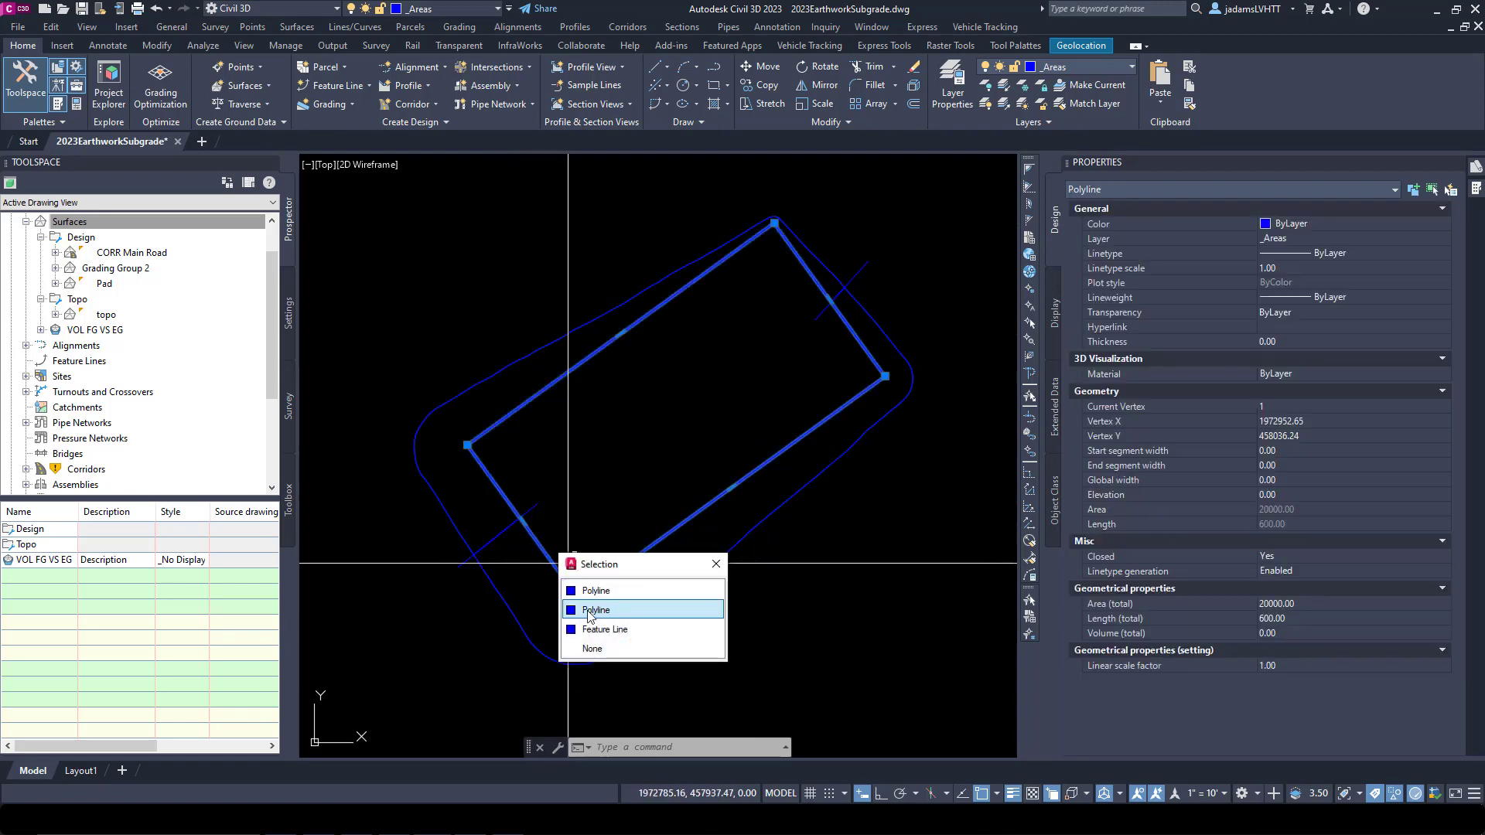
left_click(588, 611)
scroll(520, 524, "up", 5)
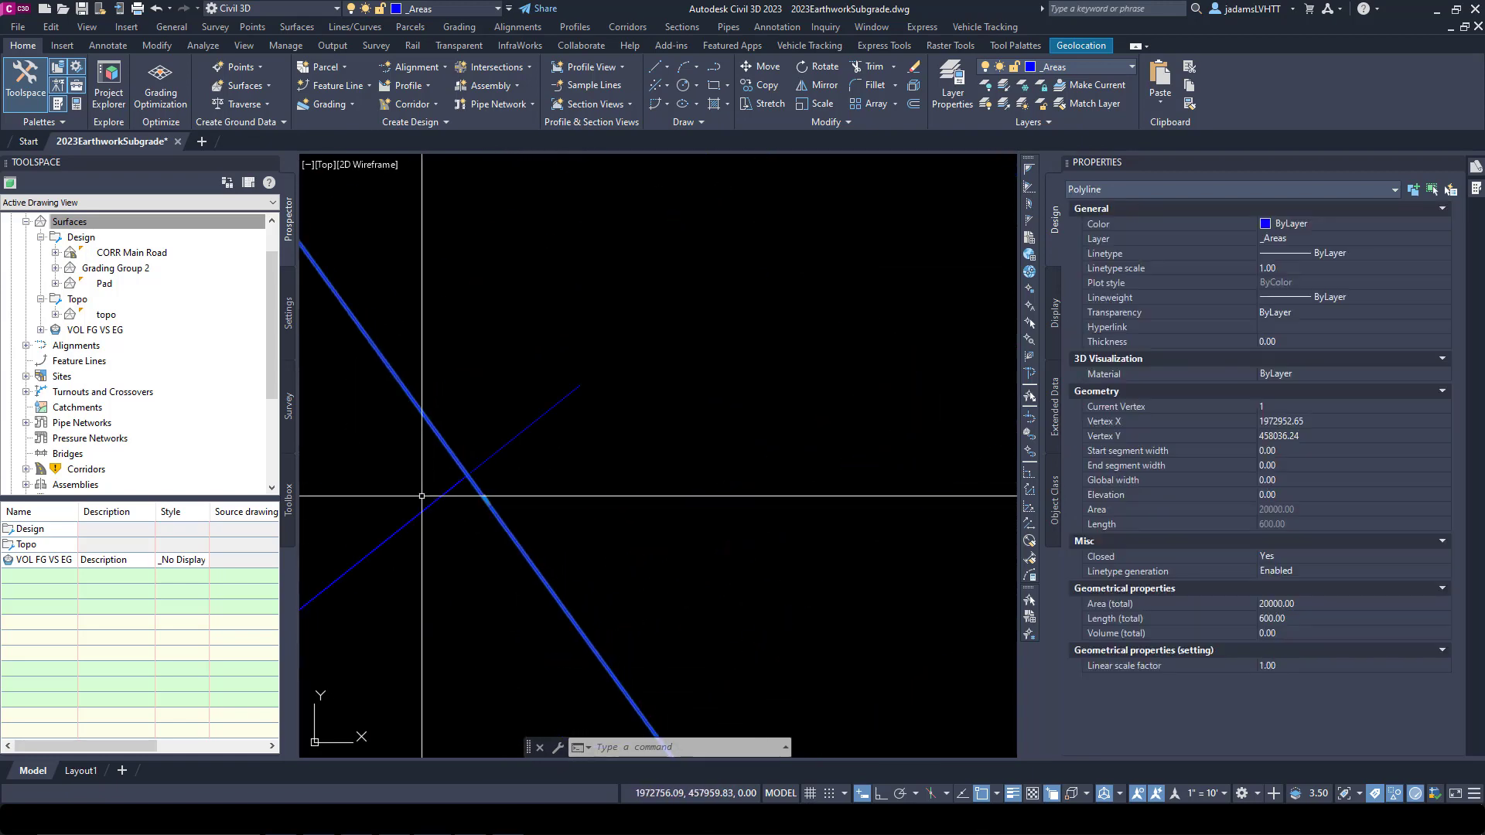
scroll(421, 495, "down", 4)
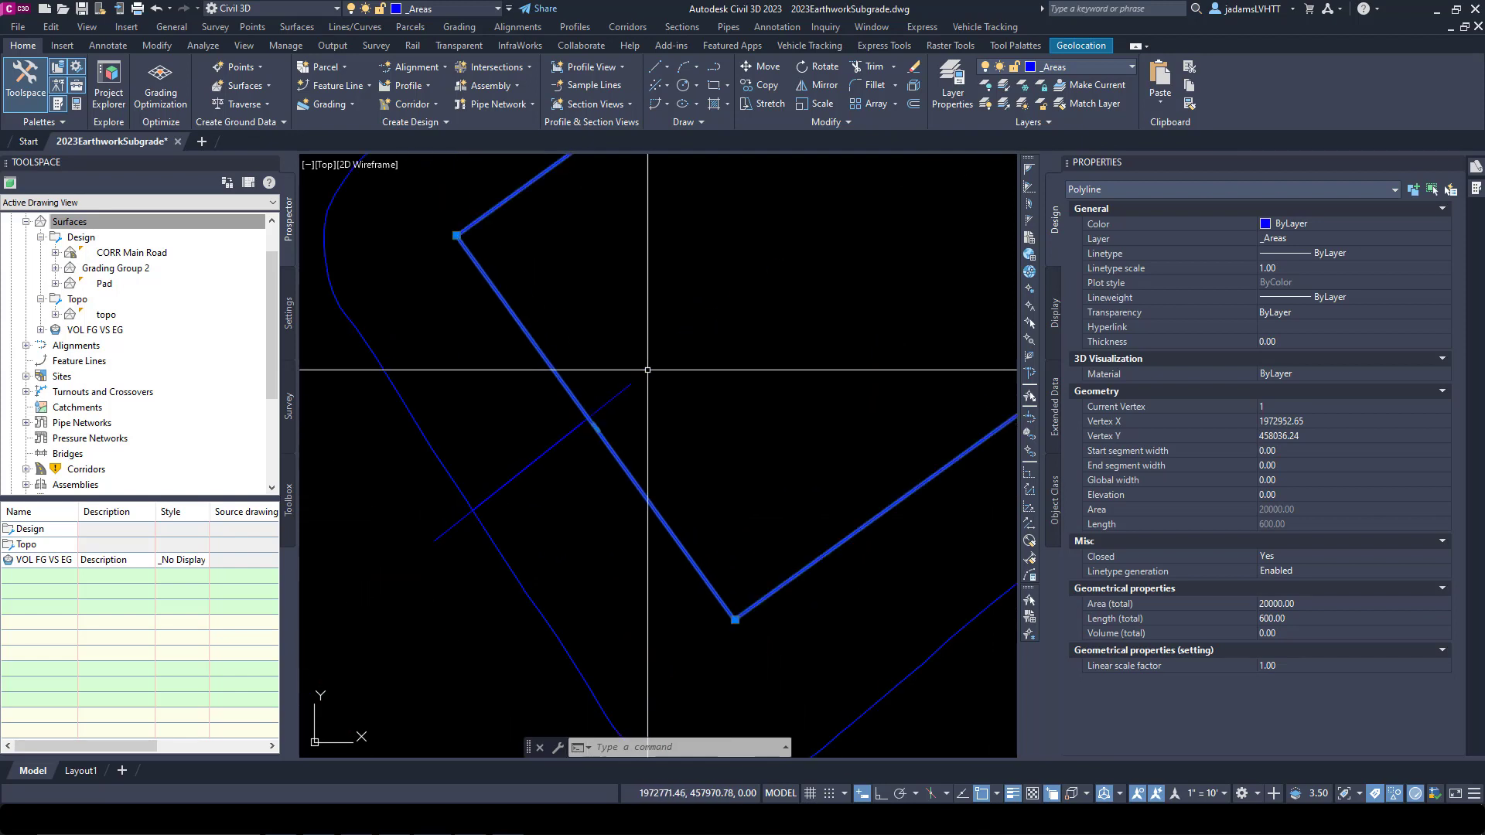
scroll(649, 366, "down", 3)
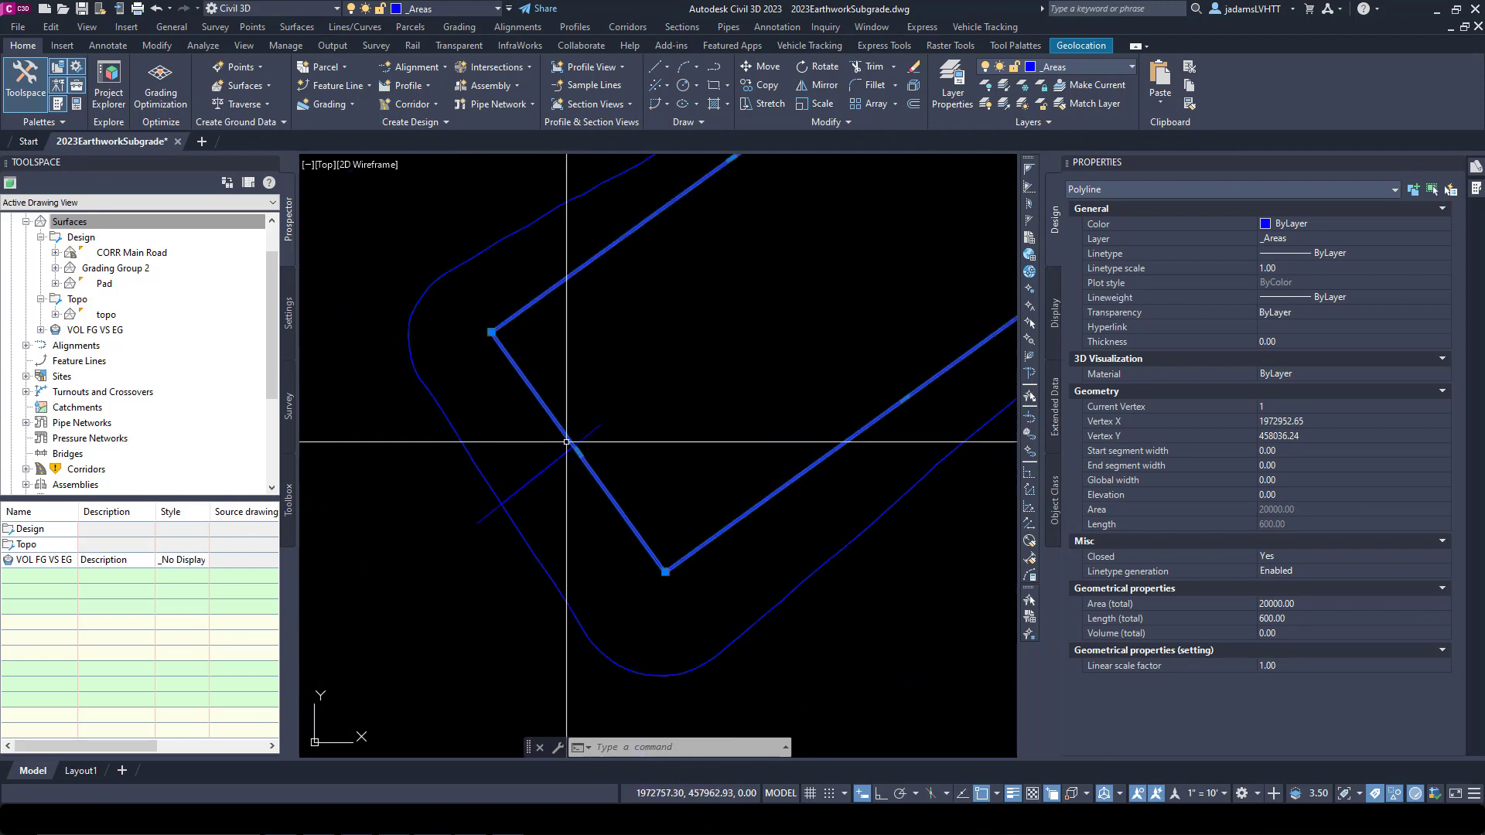
key("Escape")
left_click(570, 437)
key("Escape")
left_click(594, 430)
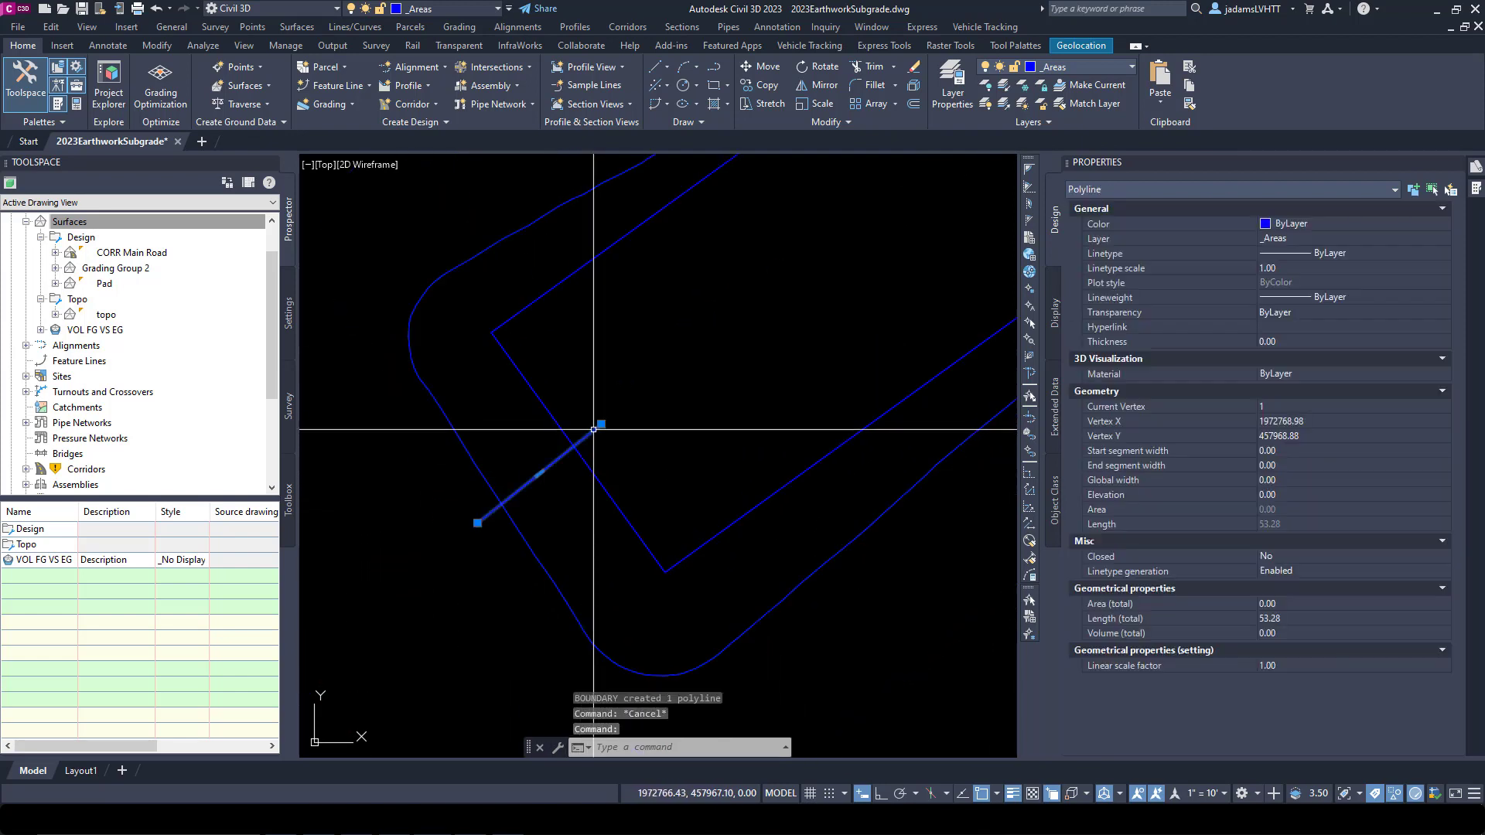
key("Delete")
scroll(557, 441, "down", 5)
scroll(665, 387, "up", 8)
left_click(626, 307)
key("Delete")
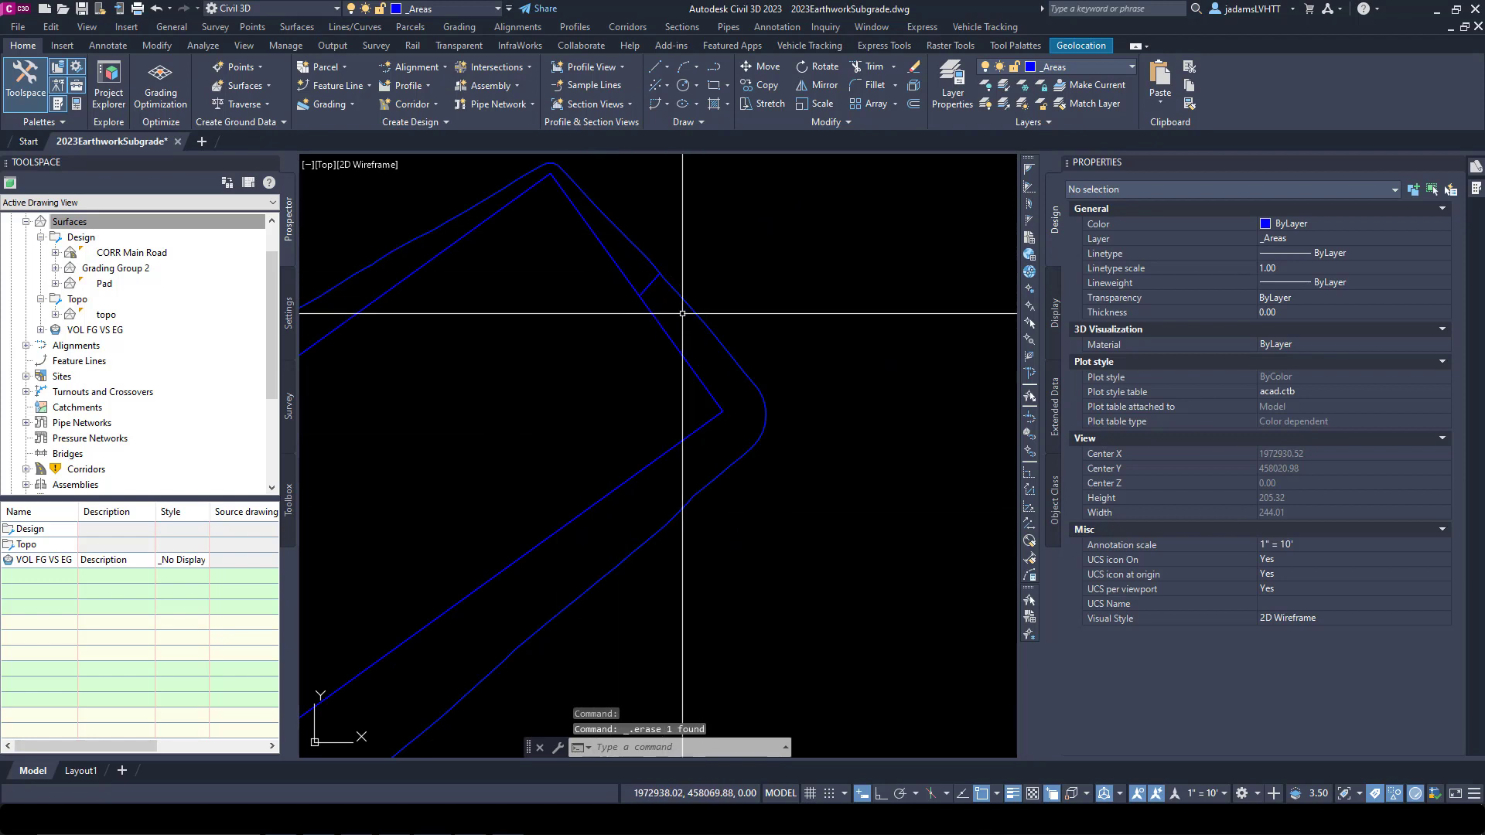
scroll(614, 254, "up", 6)
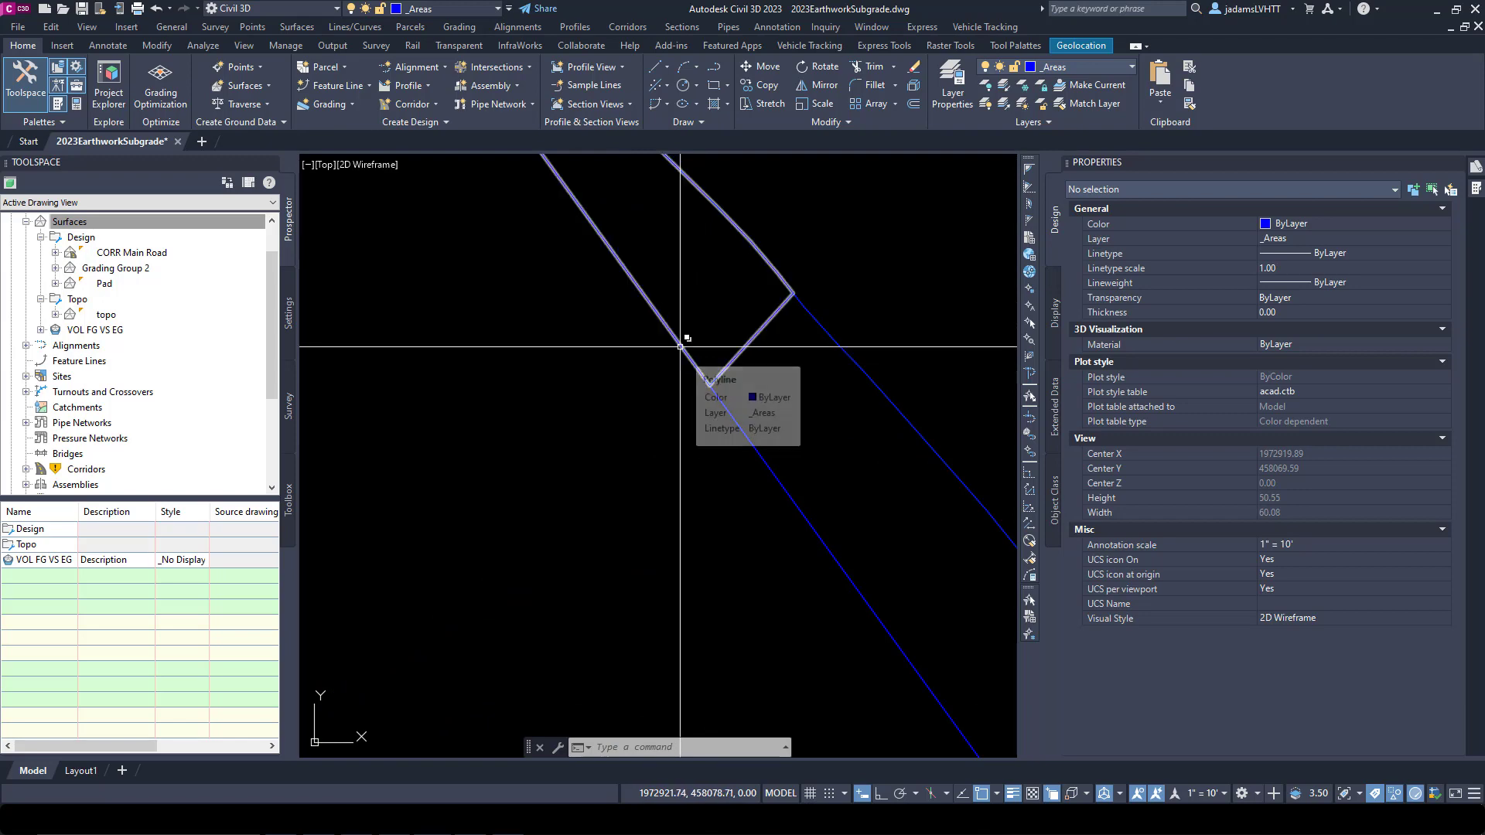
Step: Offset the inner pad rectangle polyline by 0.1
left_click(680, 347)
left_click(680, 348)
left_click(746, 424)
scroll(866, 389, "down", 4)
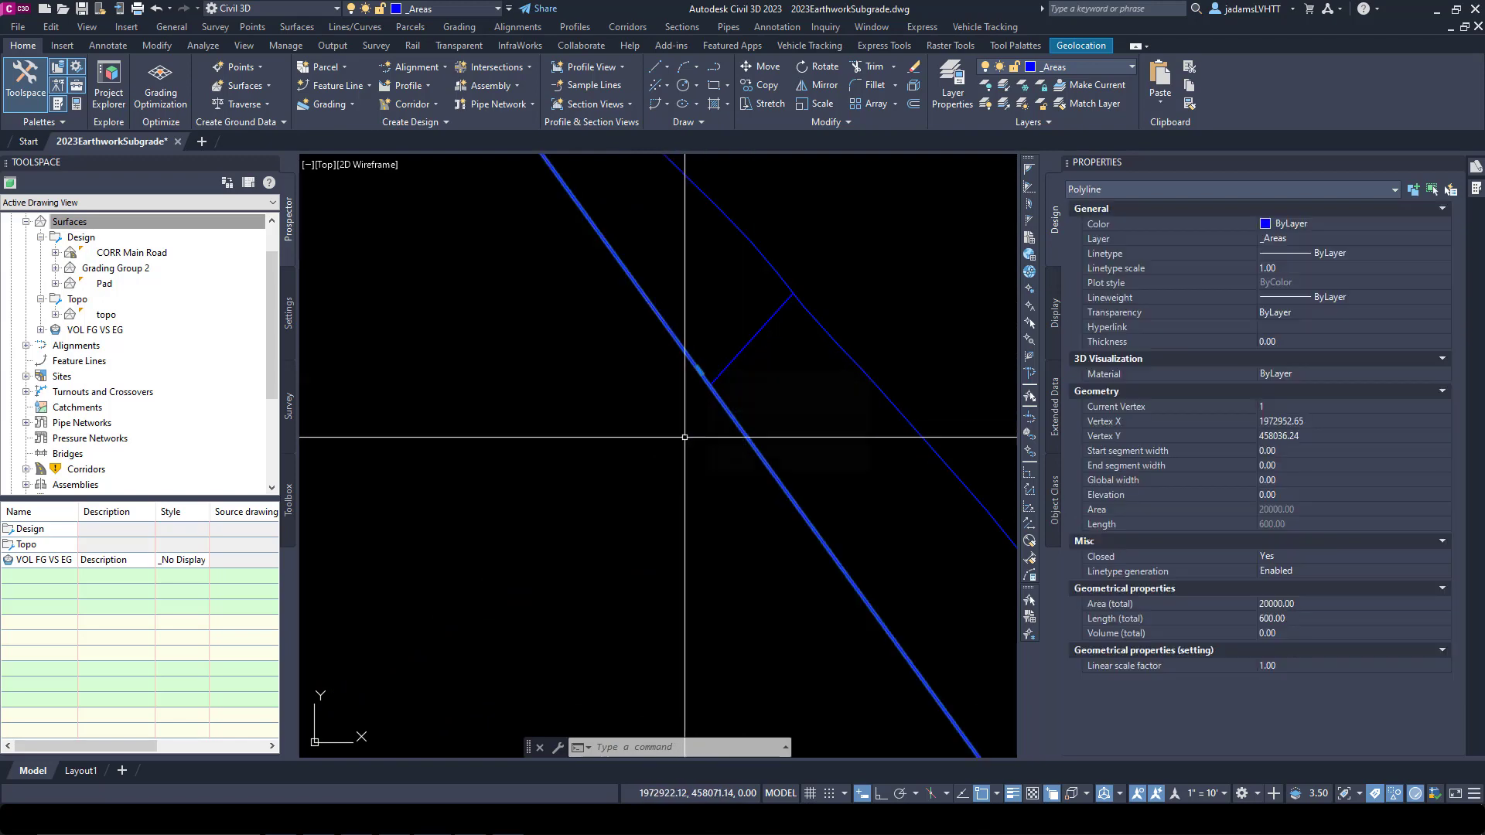
scroll(703, 414, "up", 2)
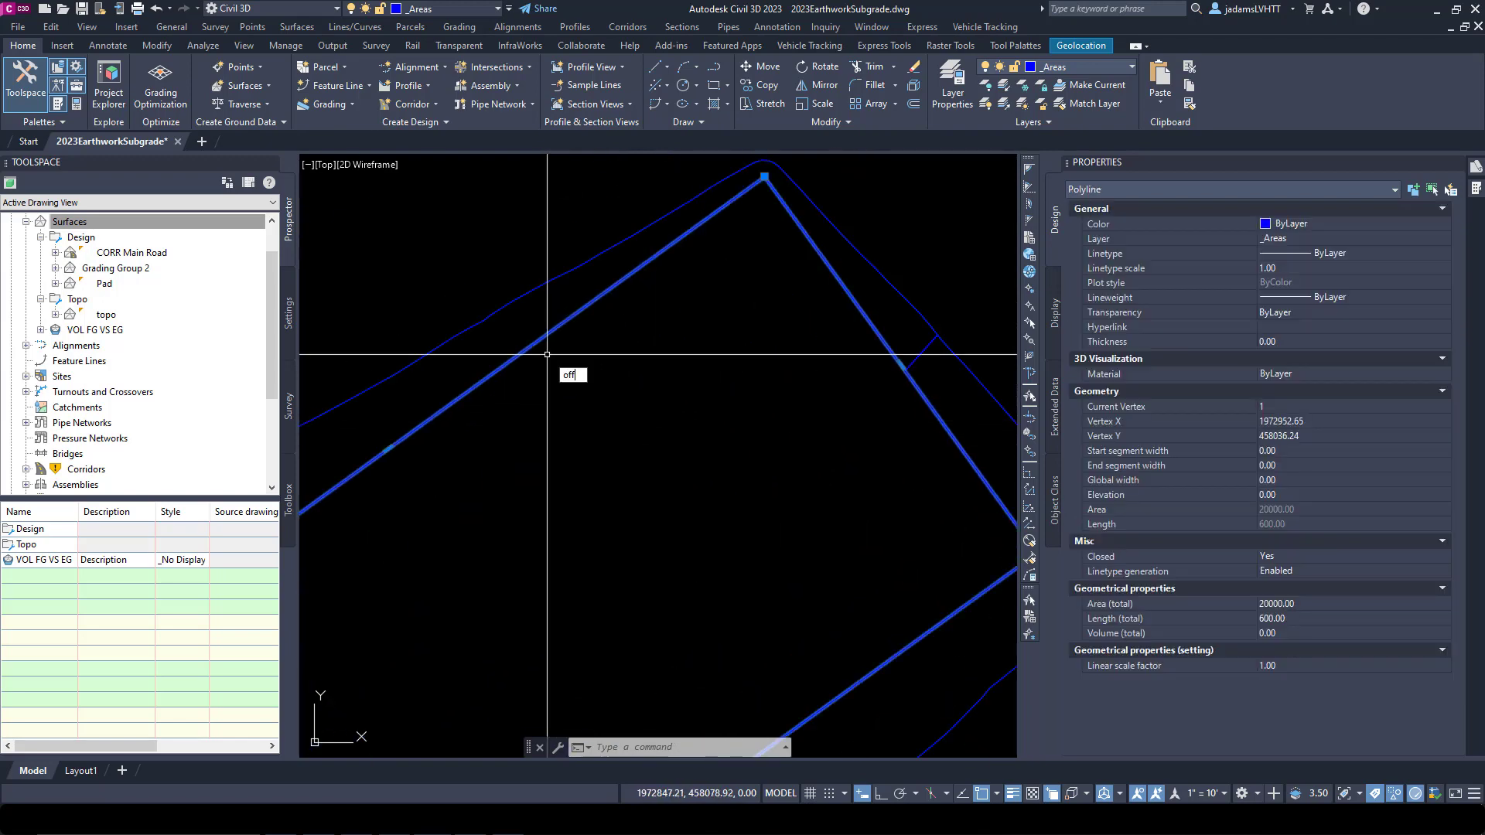
key("Return")
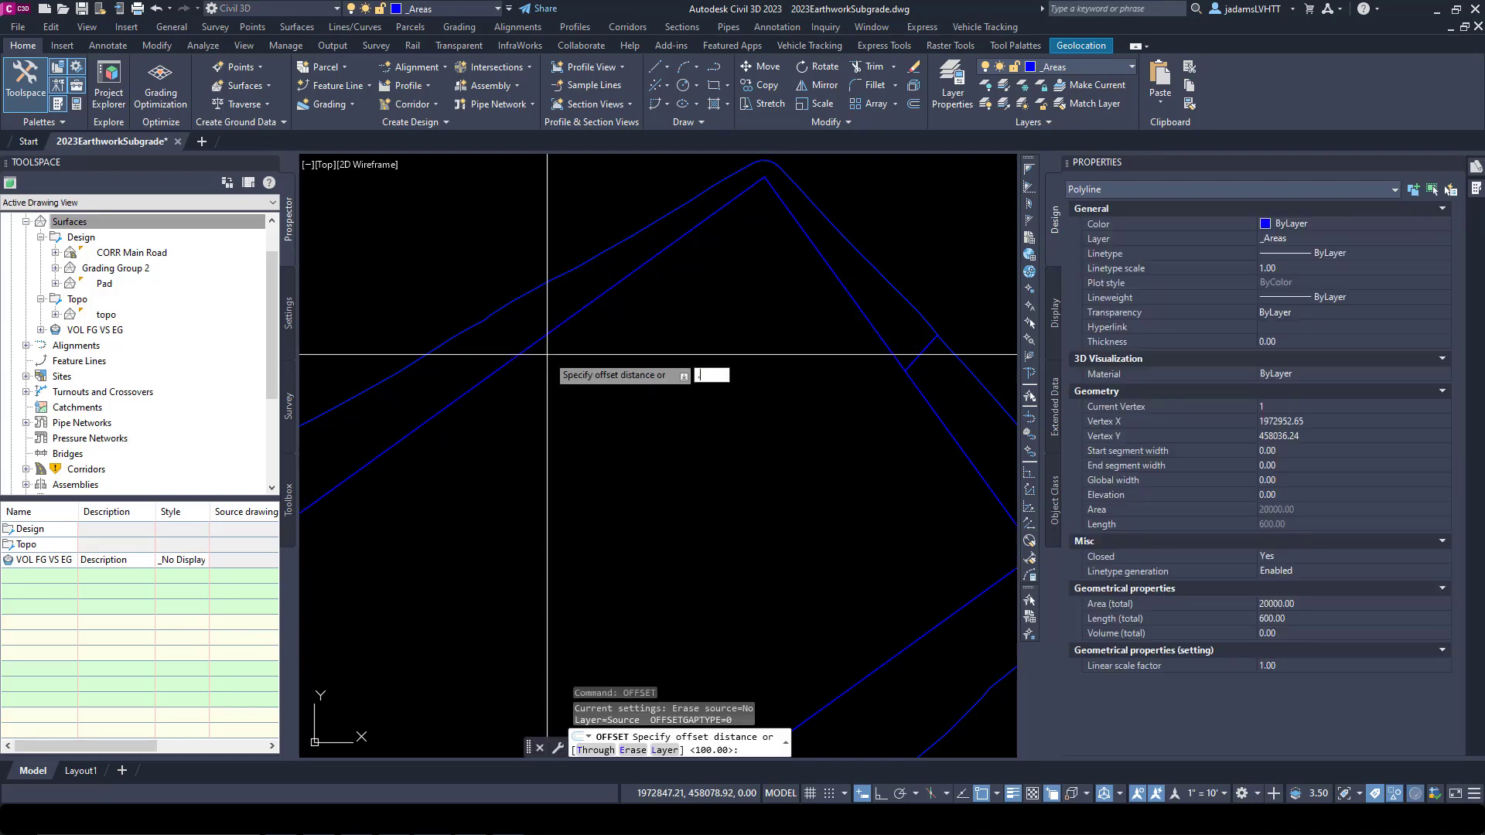
type(".1")
key("Return")
left_click(620, 279)
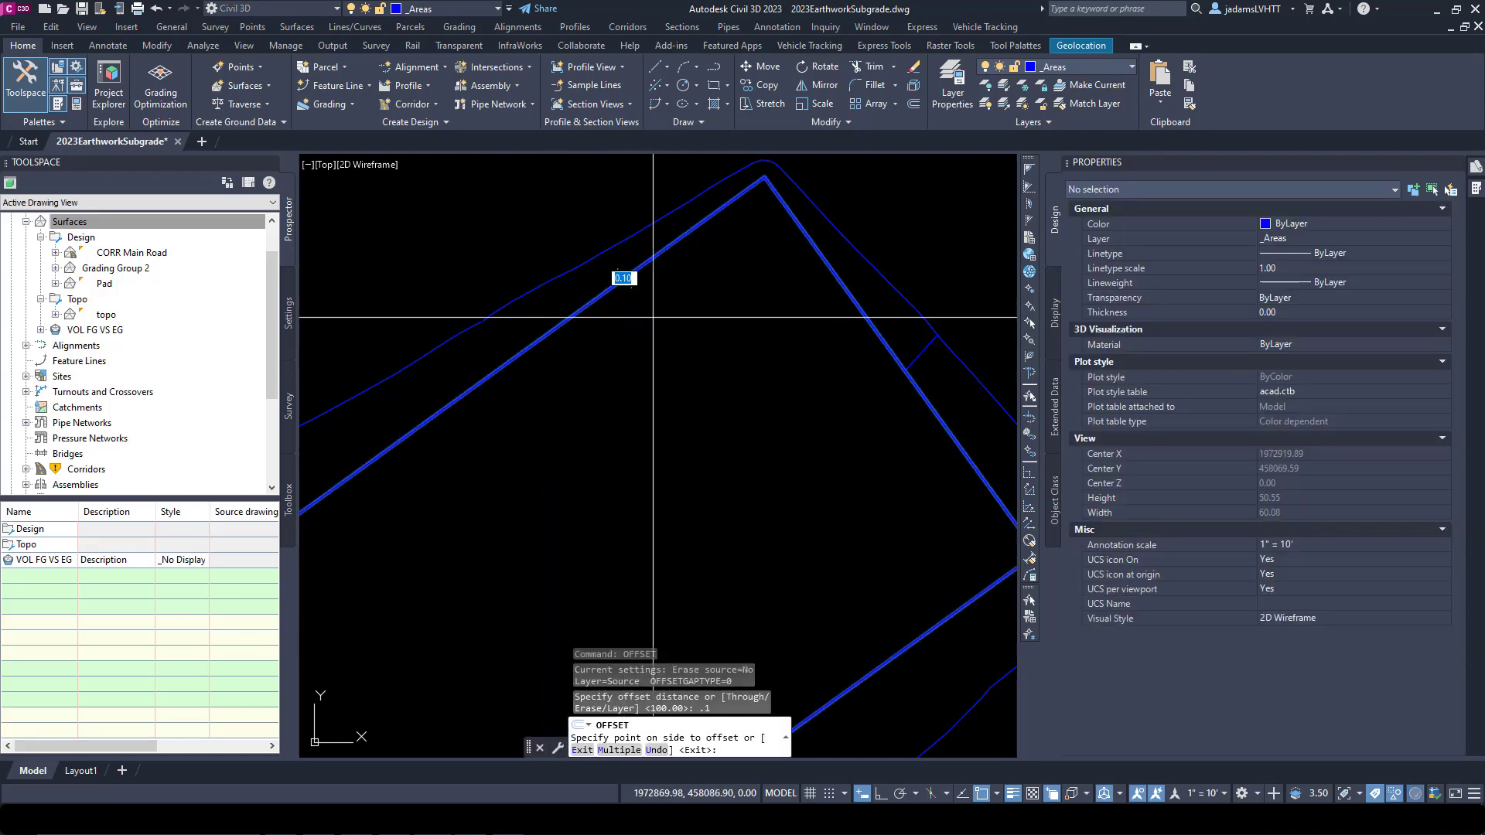
left_click(746, 486)
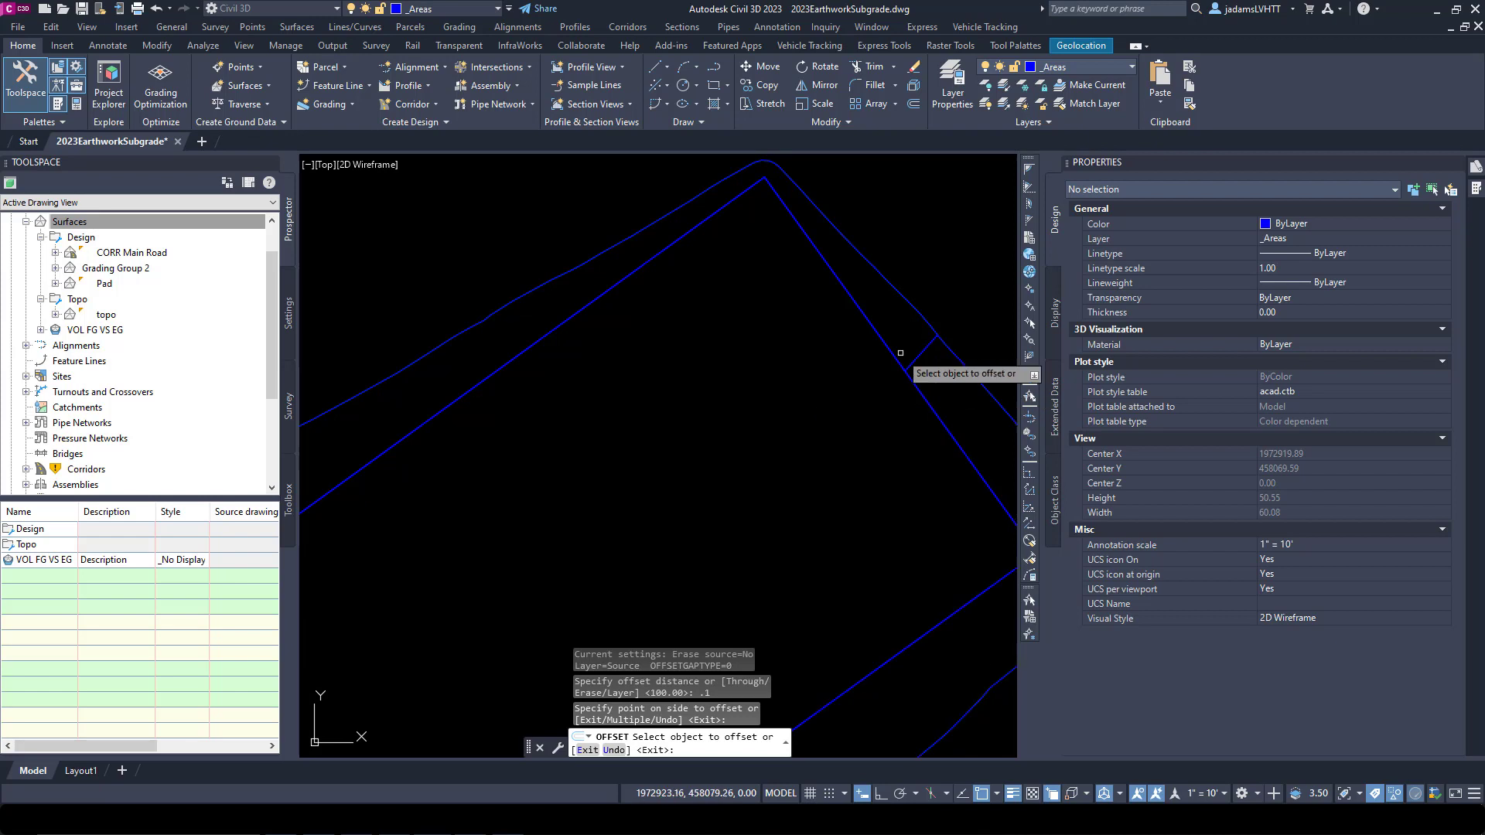
scroll(897, 356, "up", 3)
scroll(897, 356, "up", 4)
key("Escape")
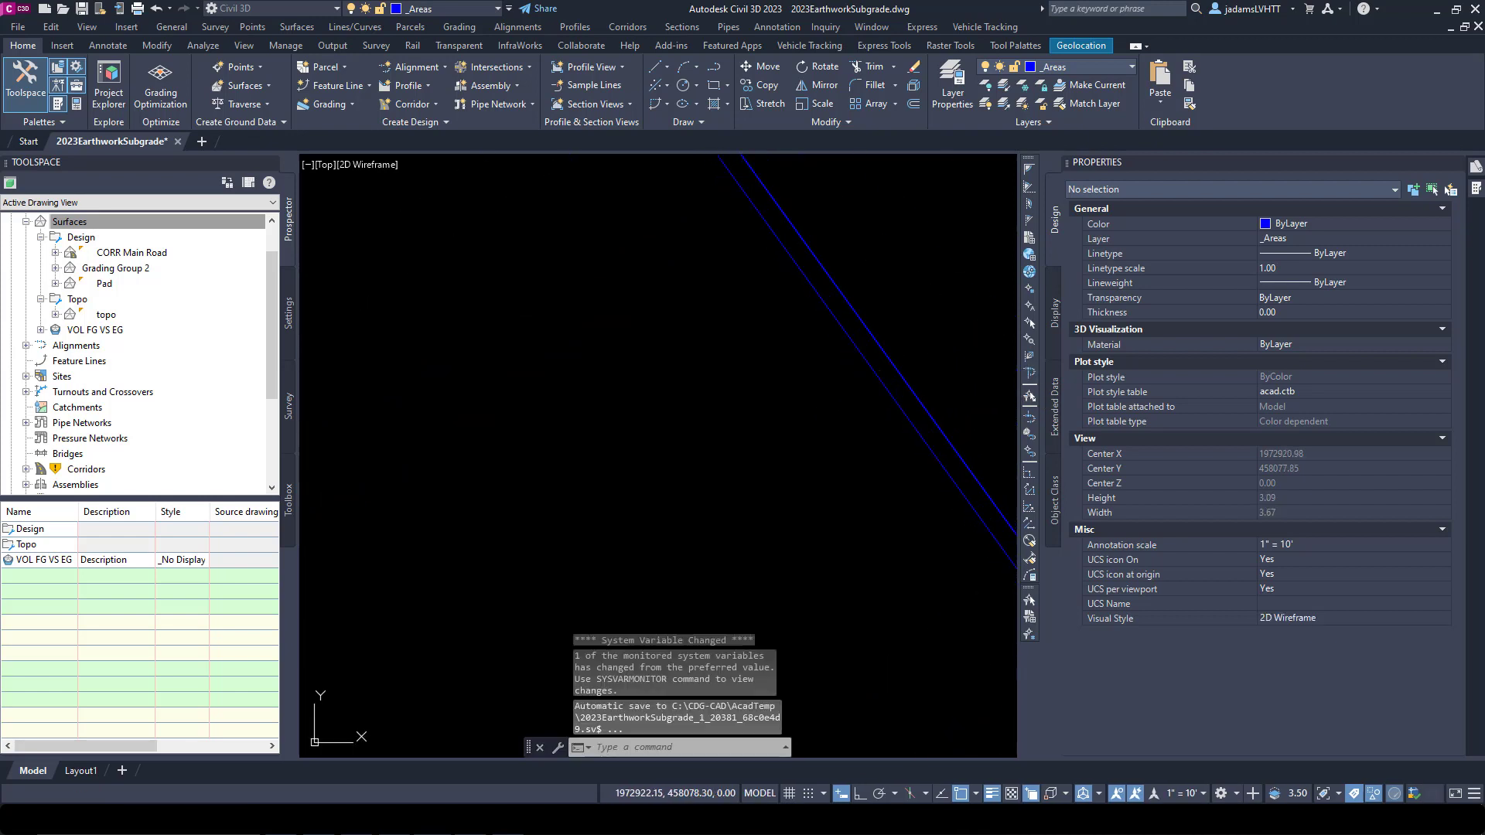
Step: Erase the original rectangle polyline that overlaps the offset copy
mouse_move(887, 367)
middle_mouse_down()
mouse_move(650, 580)
mouse_move(784, 461)
middle_mouse_up()
left_click(802, 457)
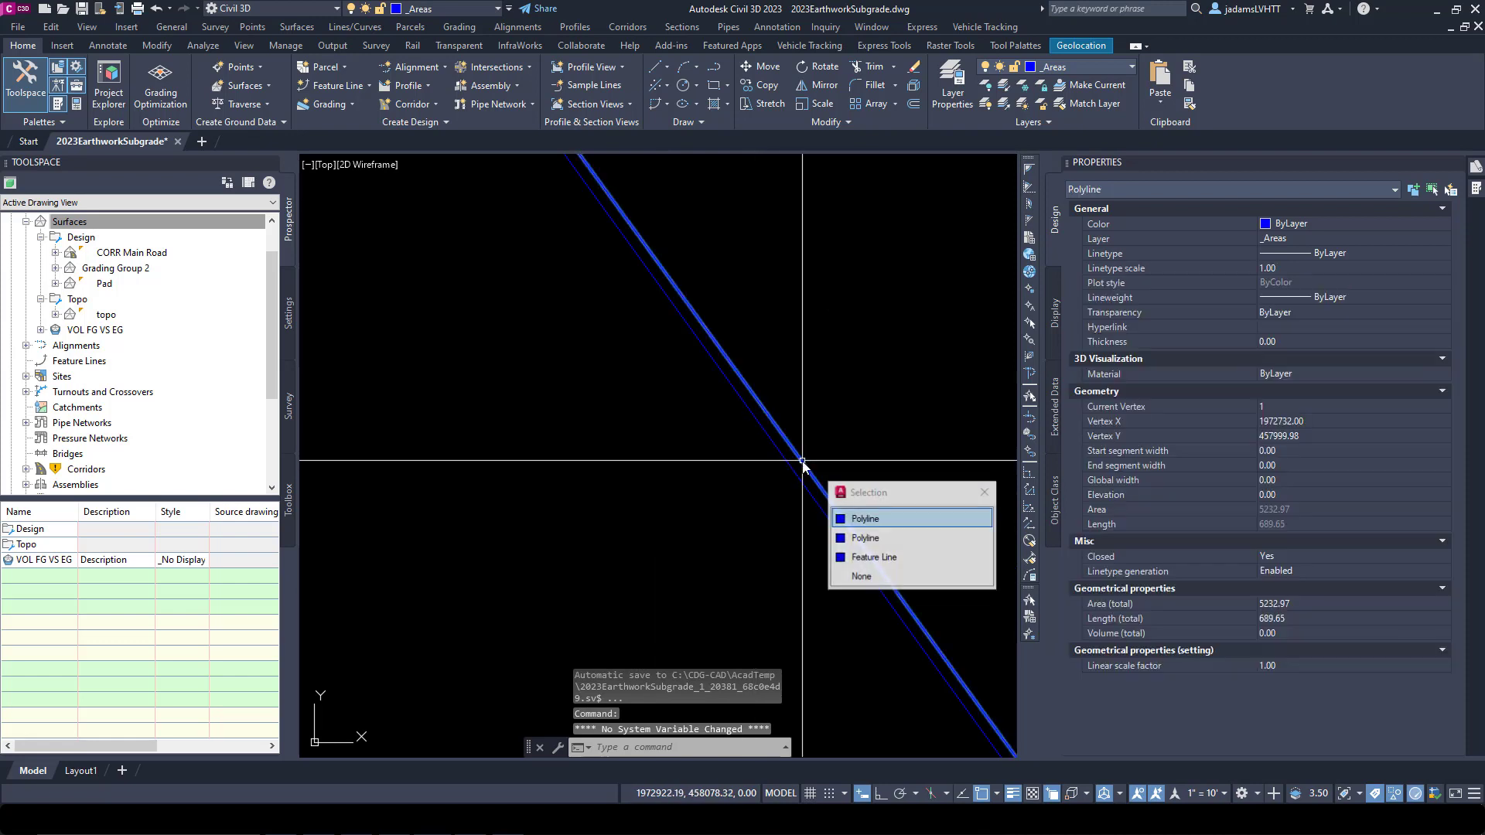
key("Escape")
scroll(796, 304, "down", 6)
scroll(656, 359, "up", 3)
left_click(636, 362)
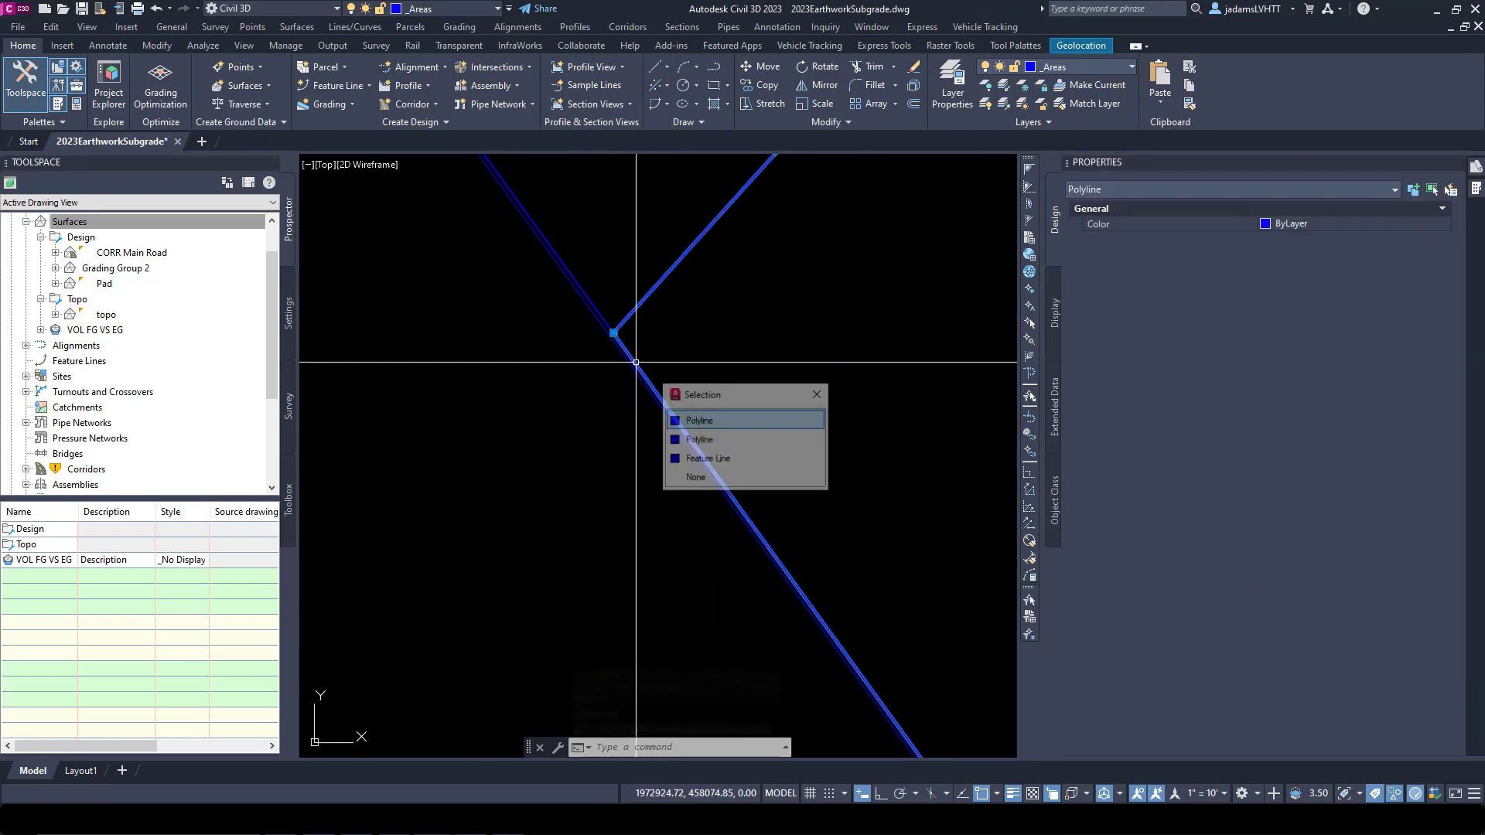
left_click(698, 430)
scroll(692, 439, "down", 5)
key("Delete")
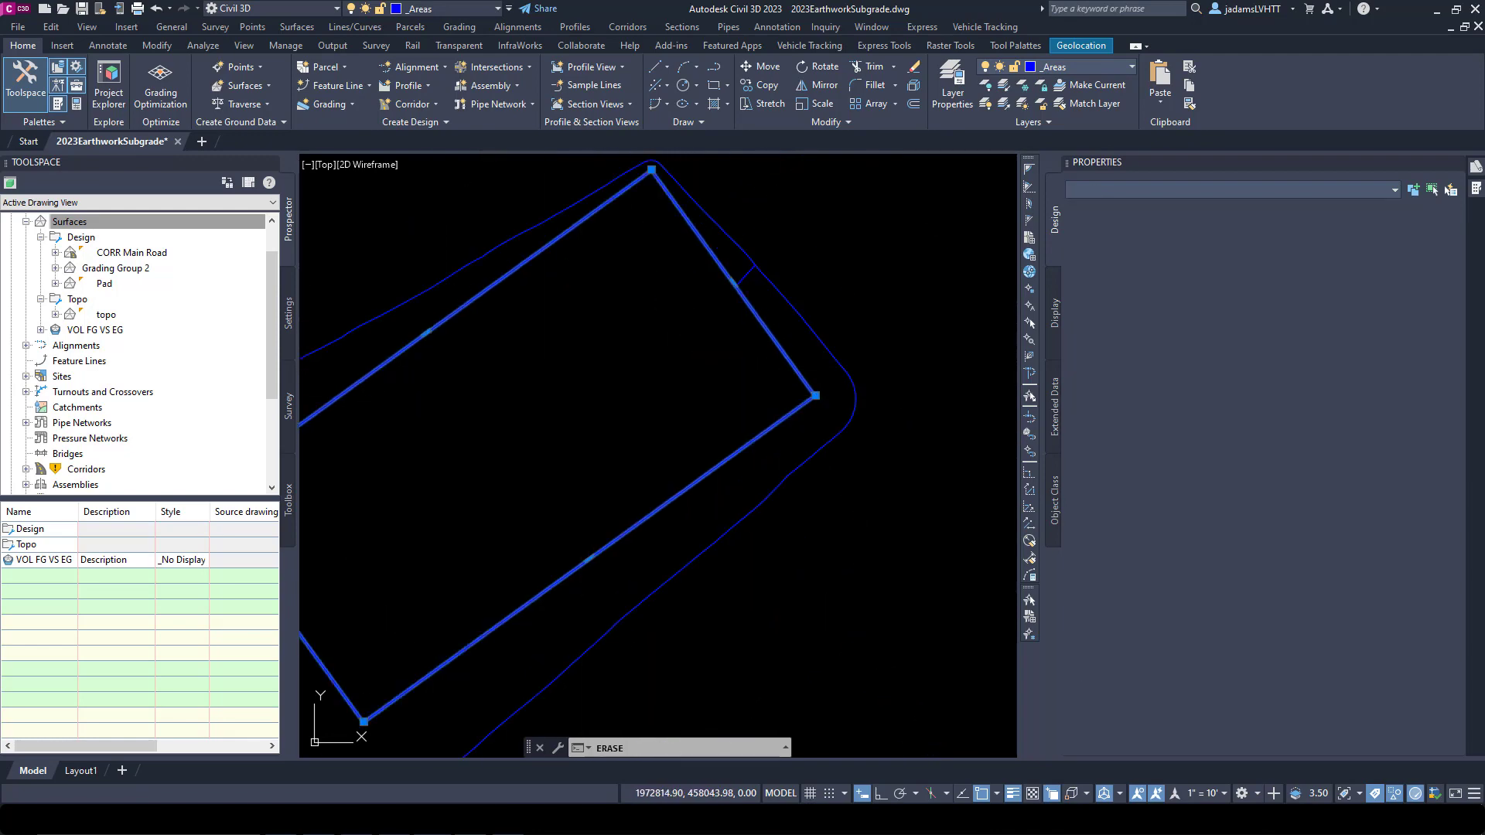
scroll(430, 374, "up", 2)
scroll(653, 161, "up", 2)
scroll(654, 161, "up", 3)
scroll(867, 267, "down", 3)
scroll(650, 305, "down", 6)
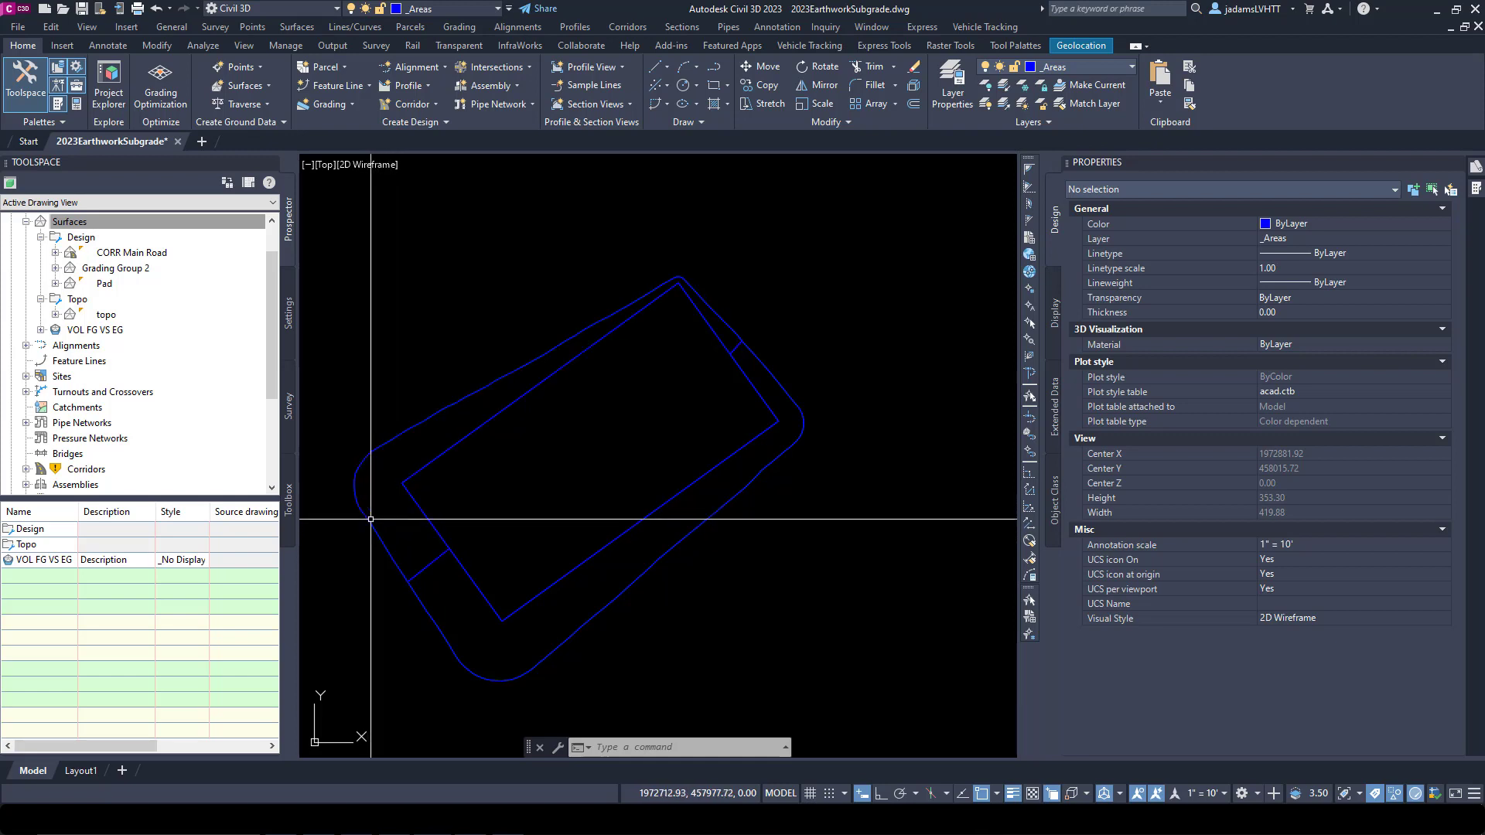
Step: Set the elevation of both outer band polylines to 0.5 in Properties
left_click(399, 437)
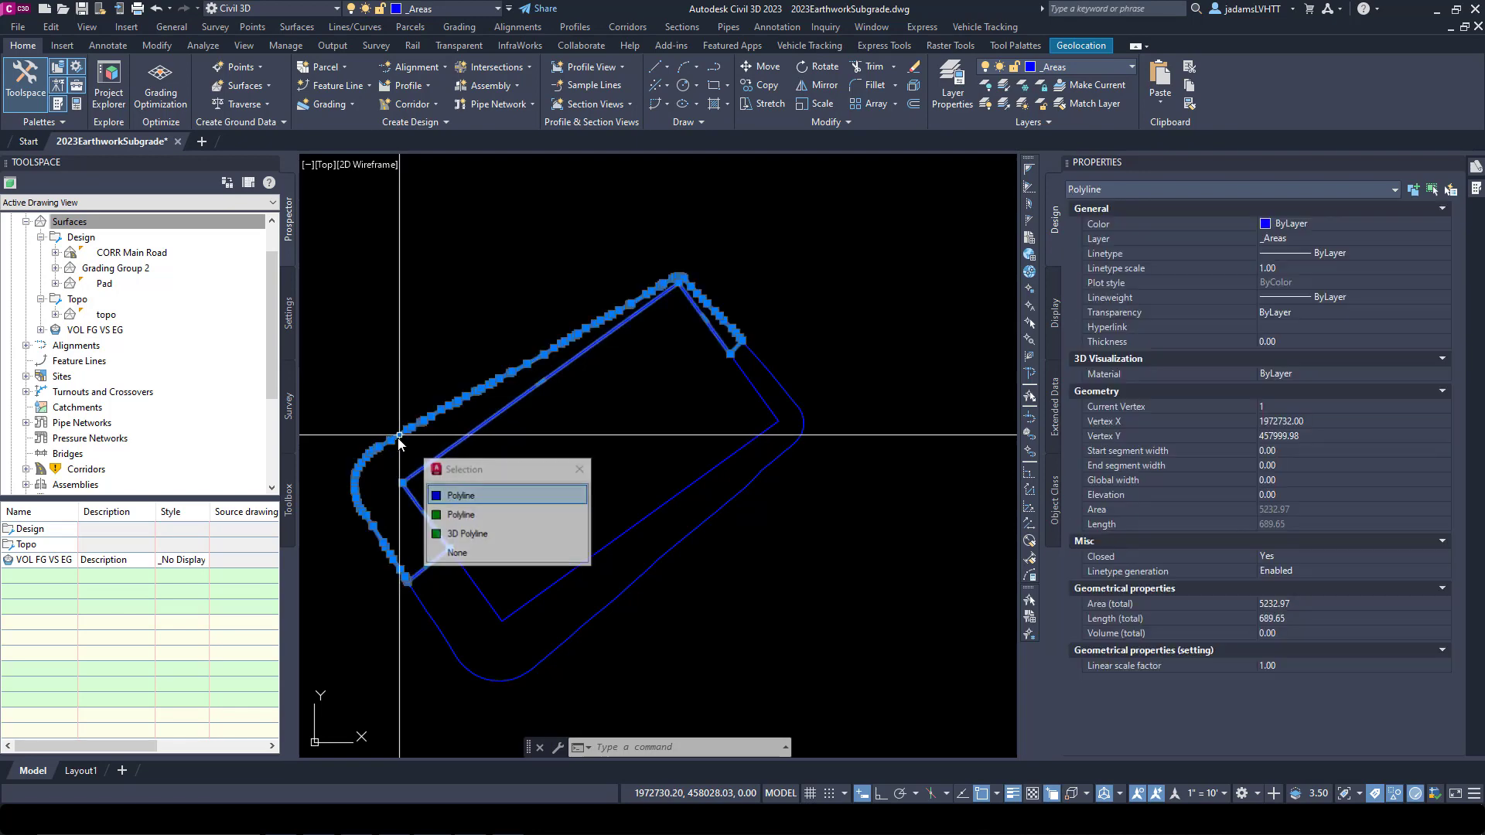
left_click(474, 496)
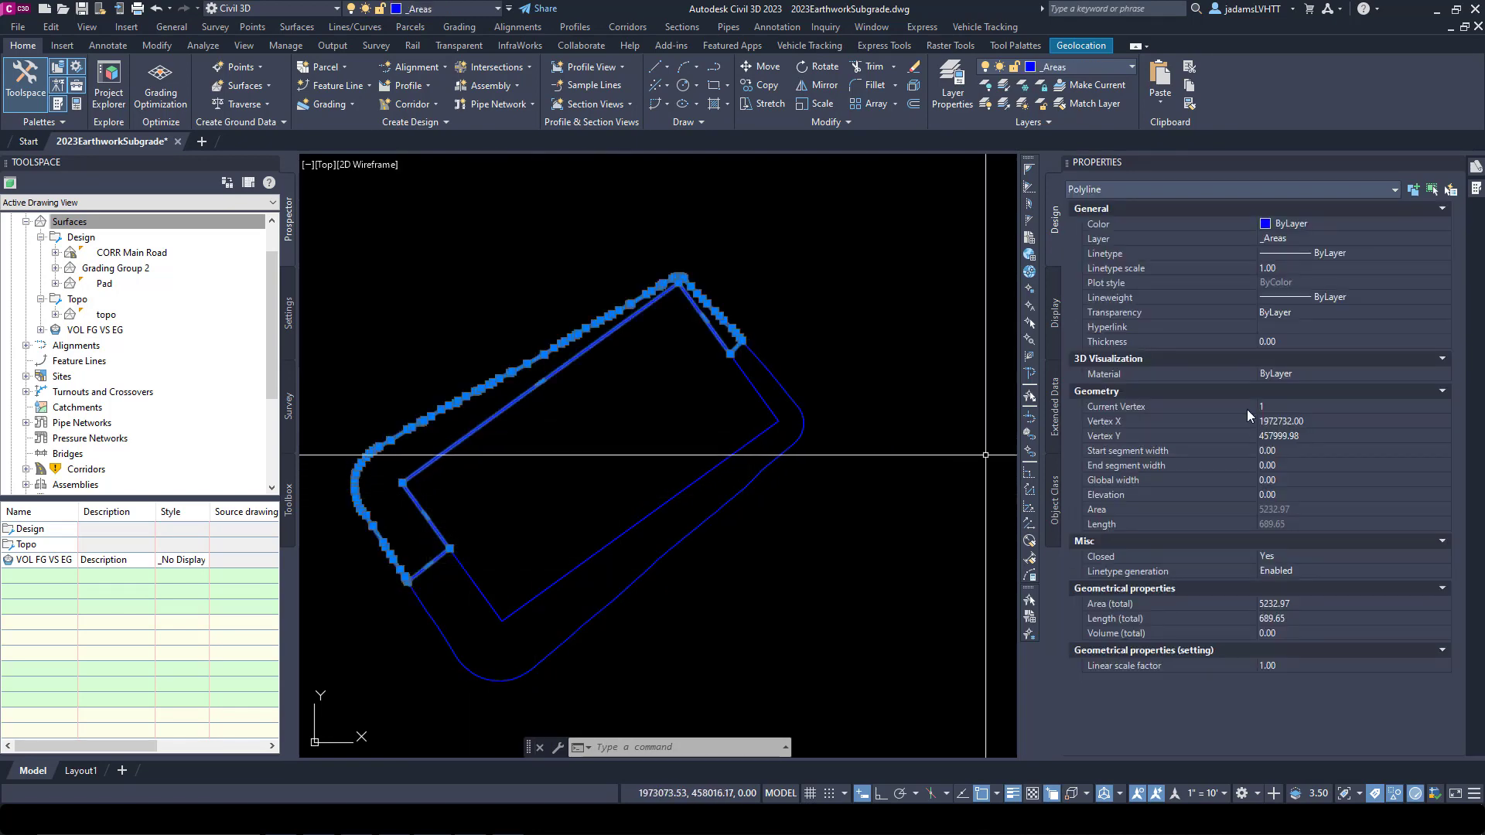
left_click(1294, 493)
type(".5")
key("Return")
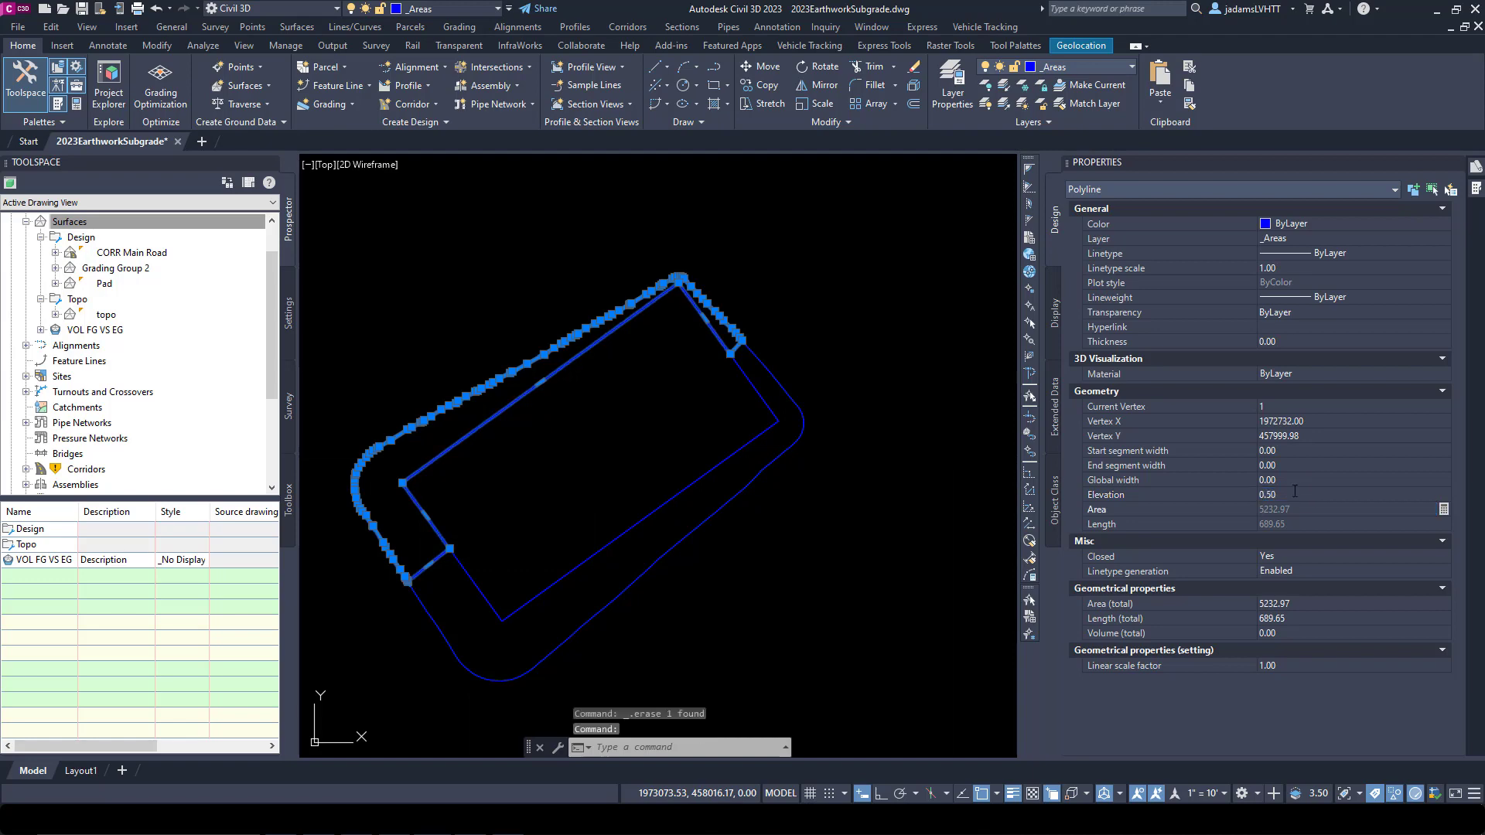
key("Escape")
key("Escape")
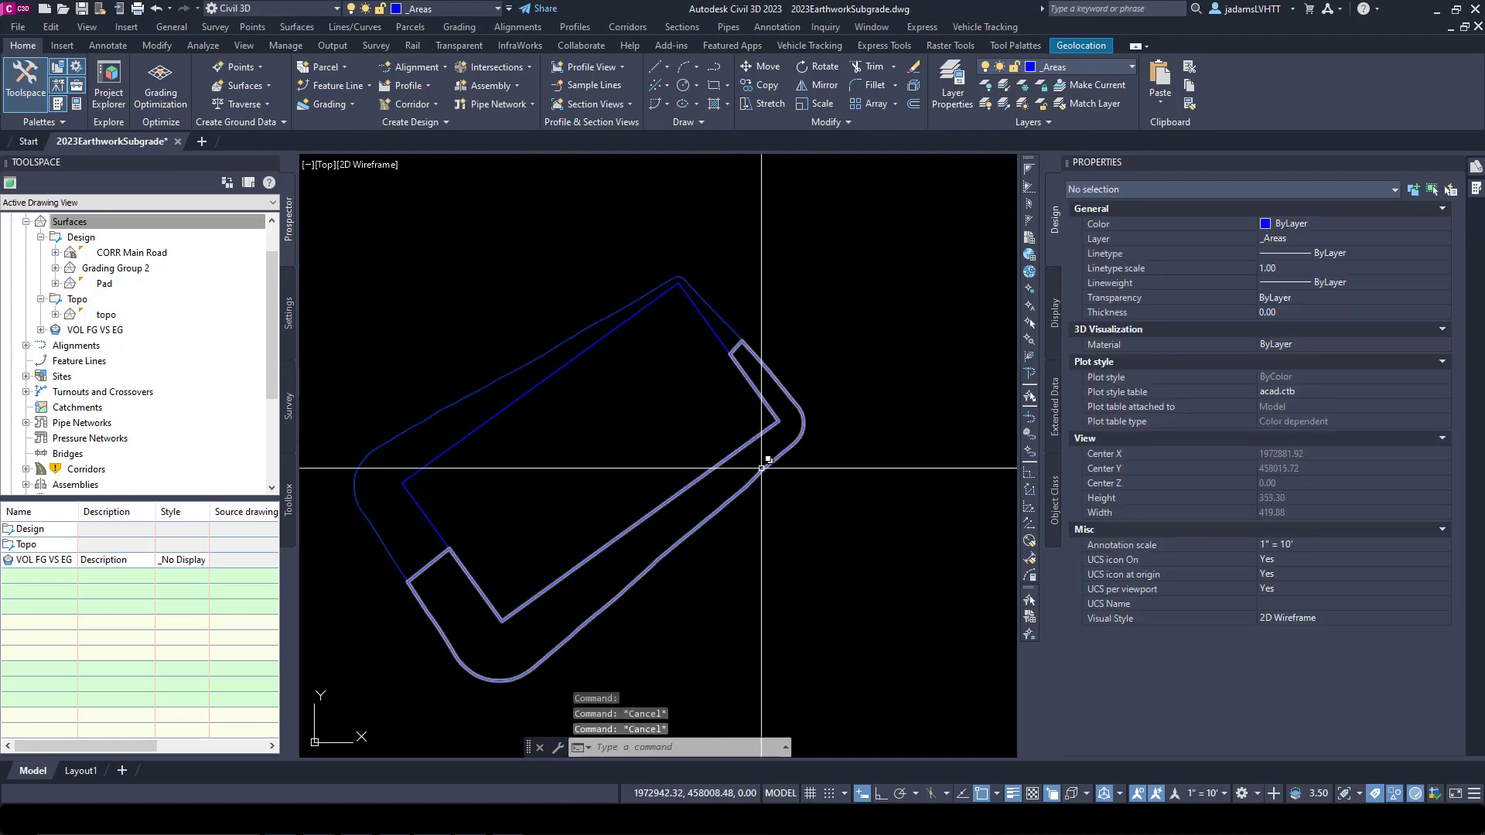
left_click(767, 458)
left_click(815, 527)
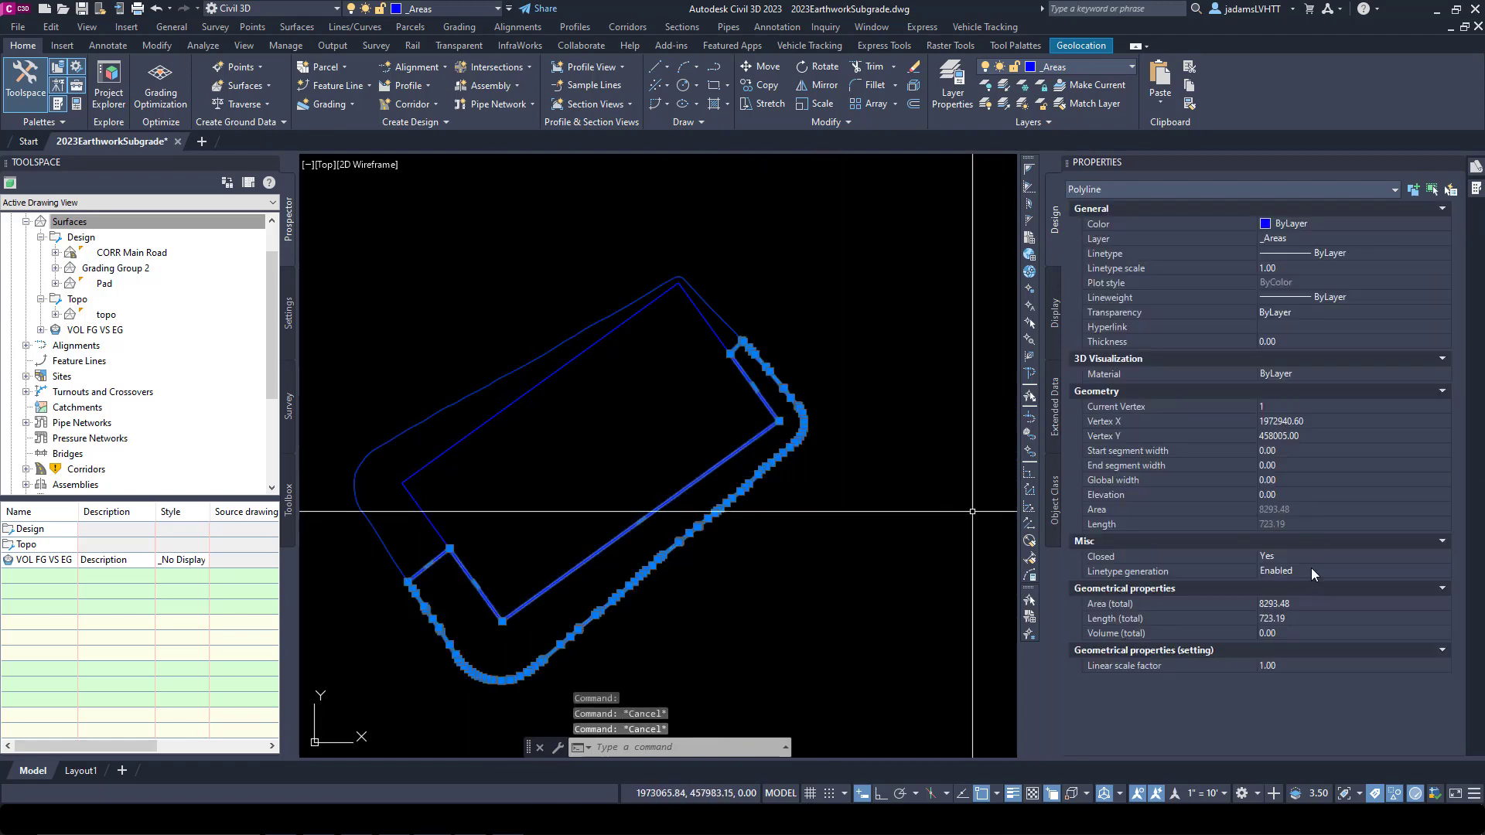
left_click(1298, 494)
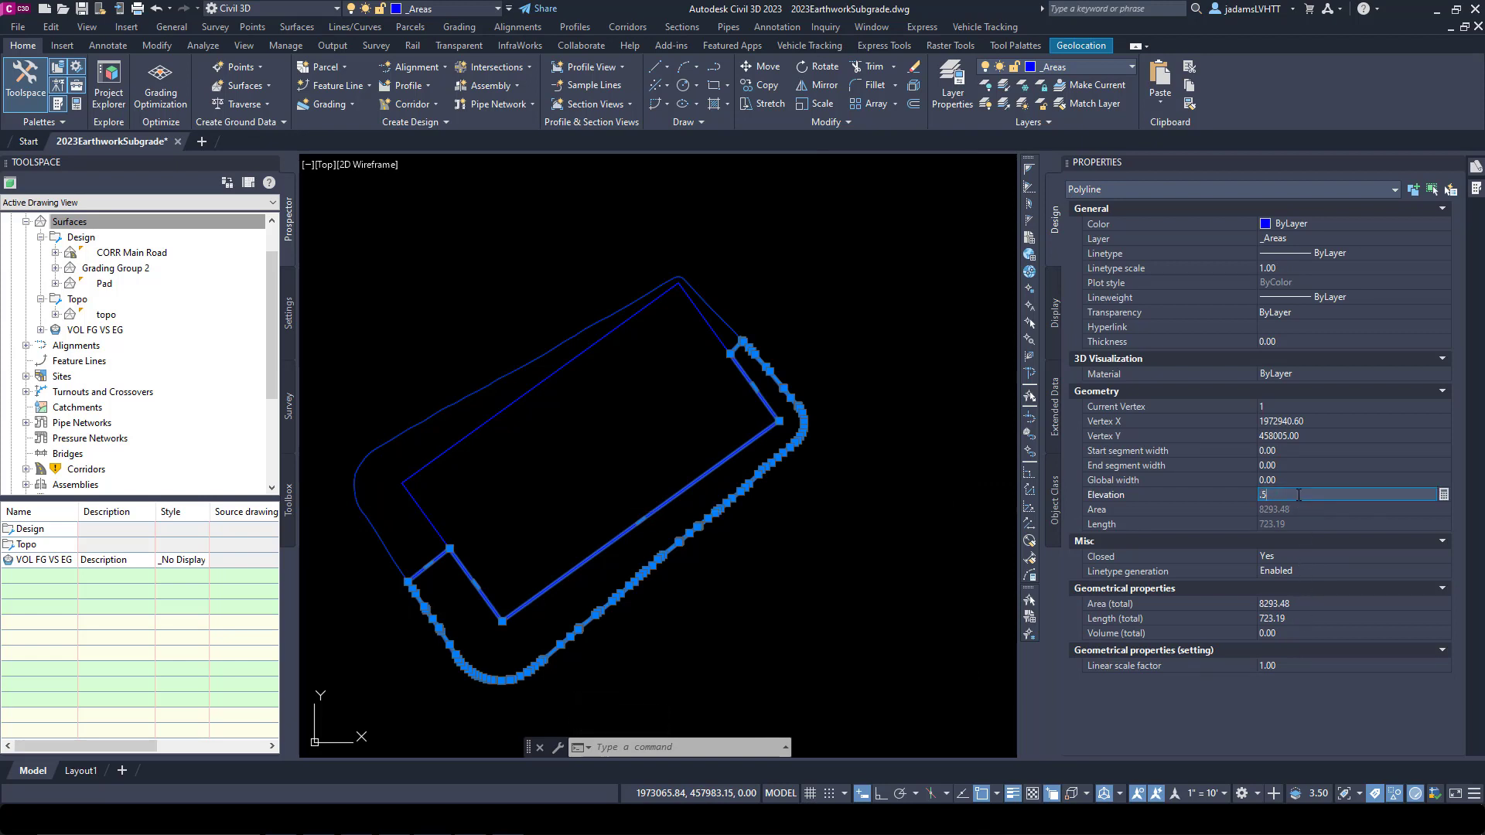
key("Escape")
scroll(572, 309, "up", 8)
Step: Set the offset inner rectangle's elevation to 1
left_click(529, 283)
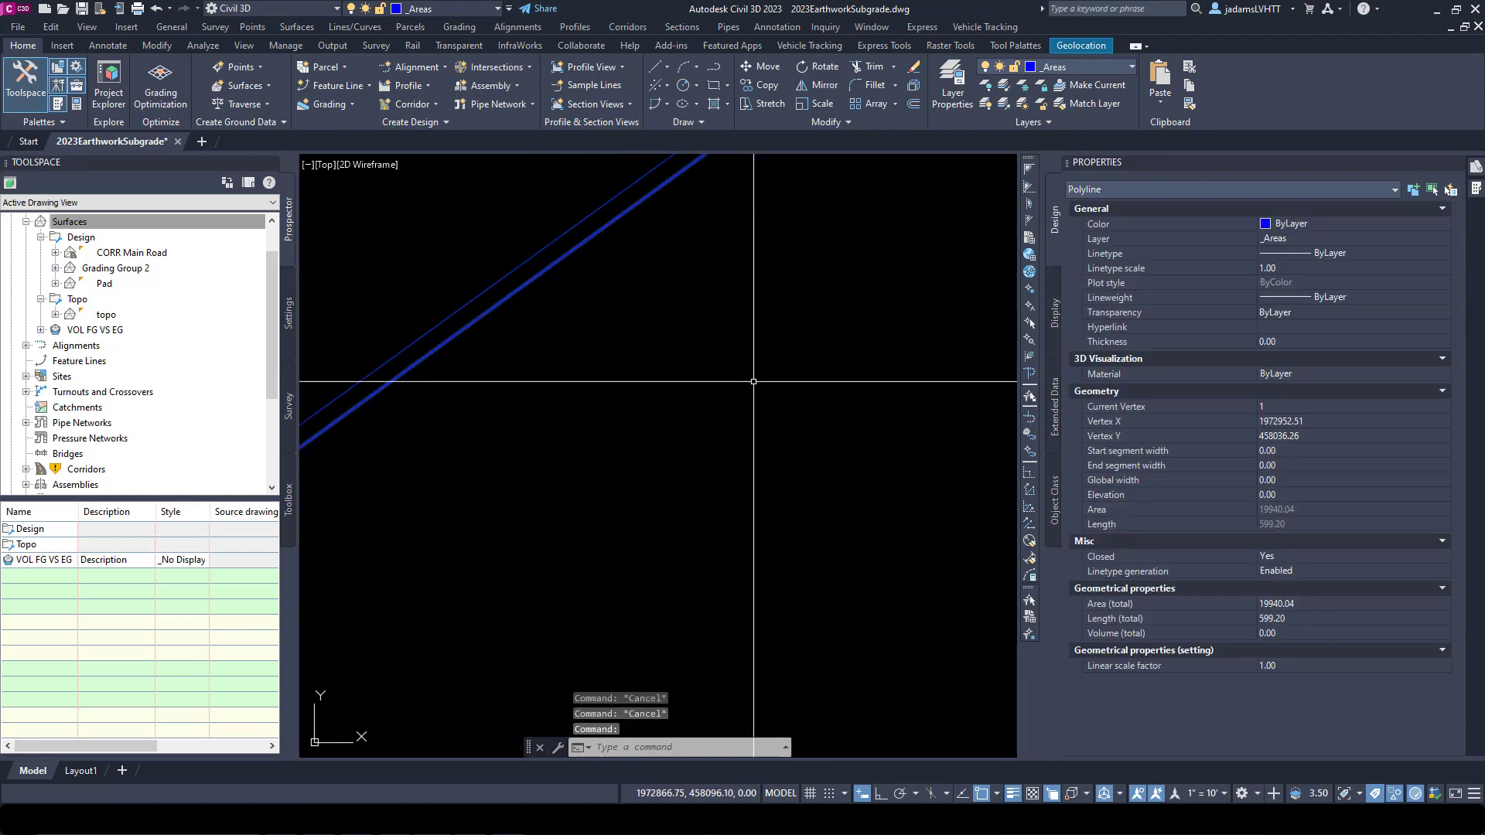
left_click(1288, 495)
key("Escape")
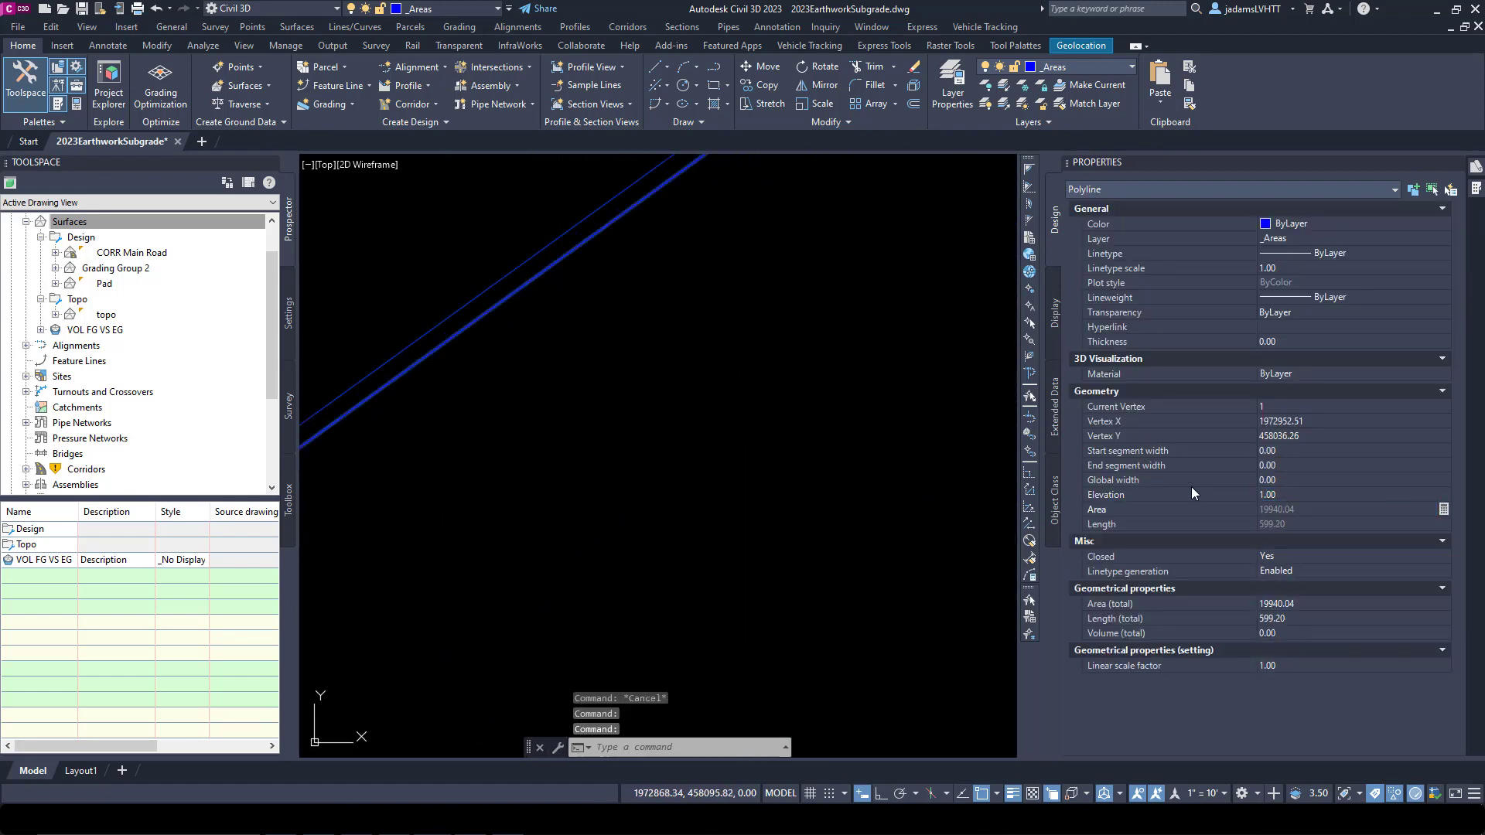
key("Escape")
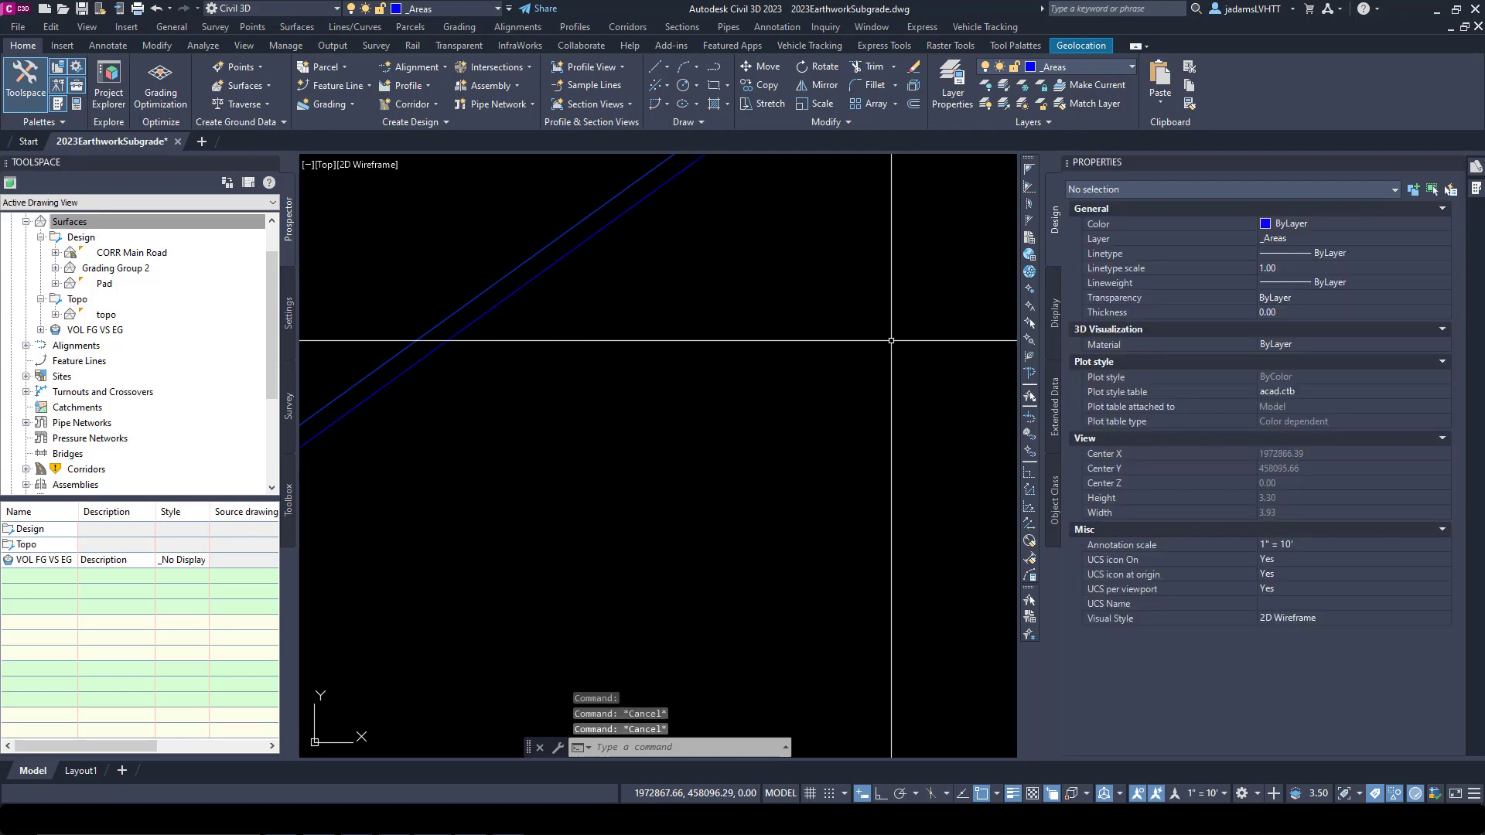
scroll(679, 401, "down", 15)
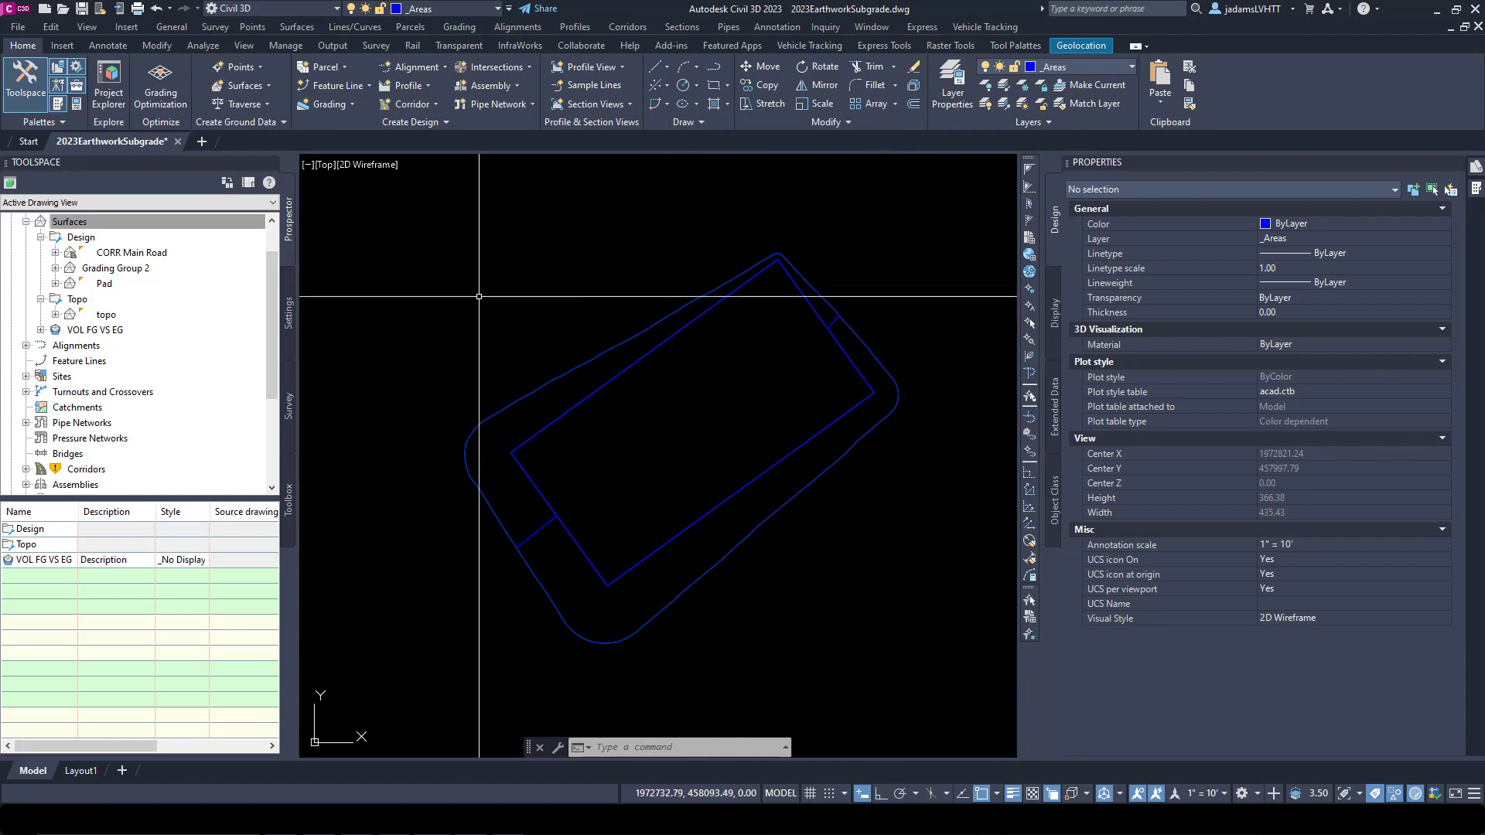
Step: Create a TIN surface named subgrade temp using the CDG Contours 1' and 5' - Reqd style
left_click(74, 226)
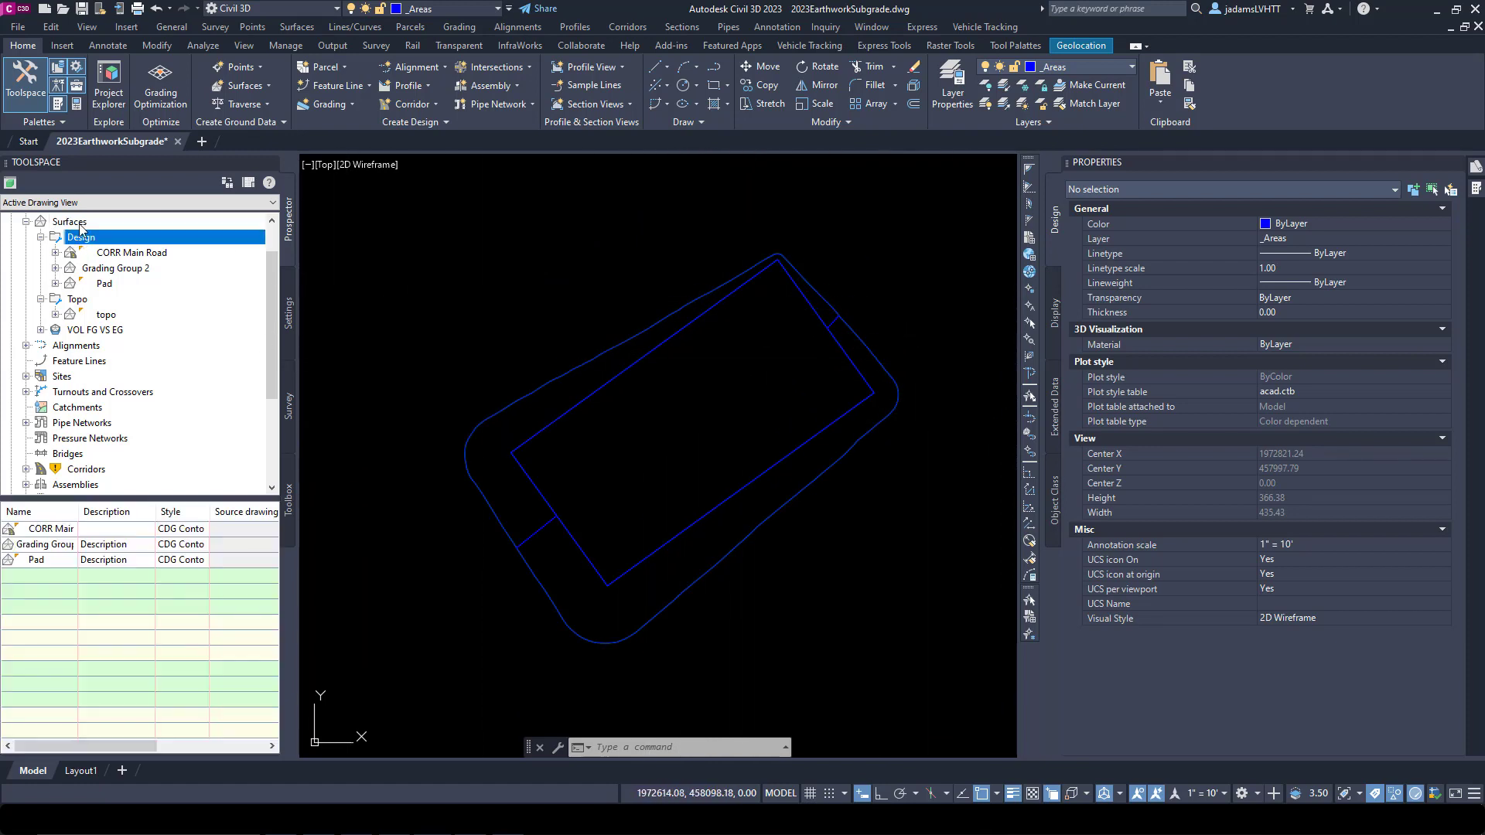
right_click(98, 225)
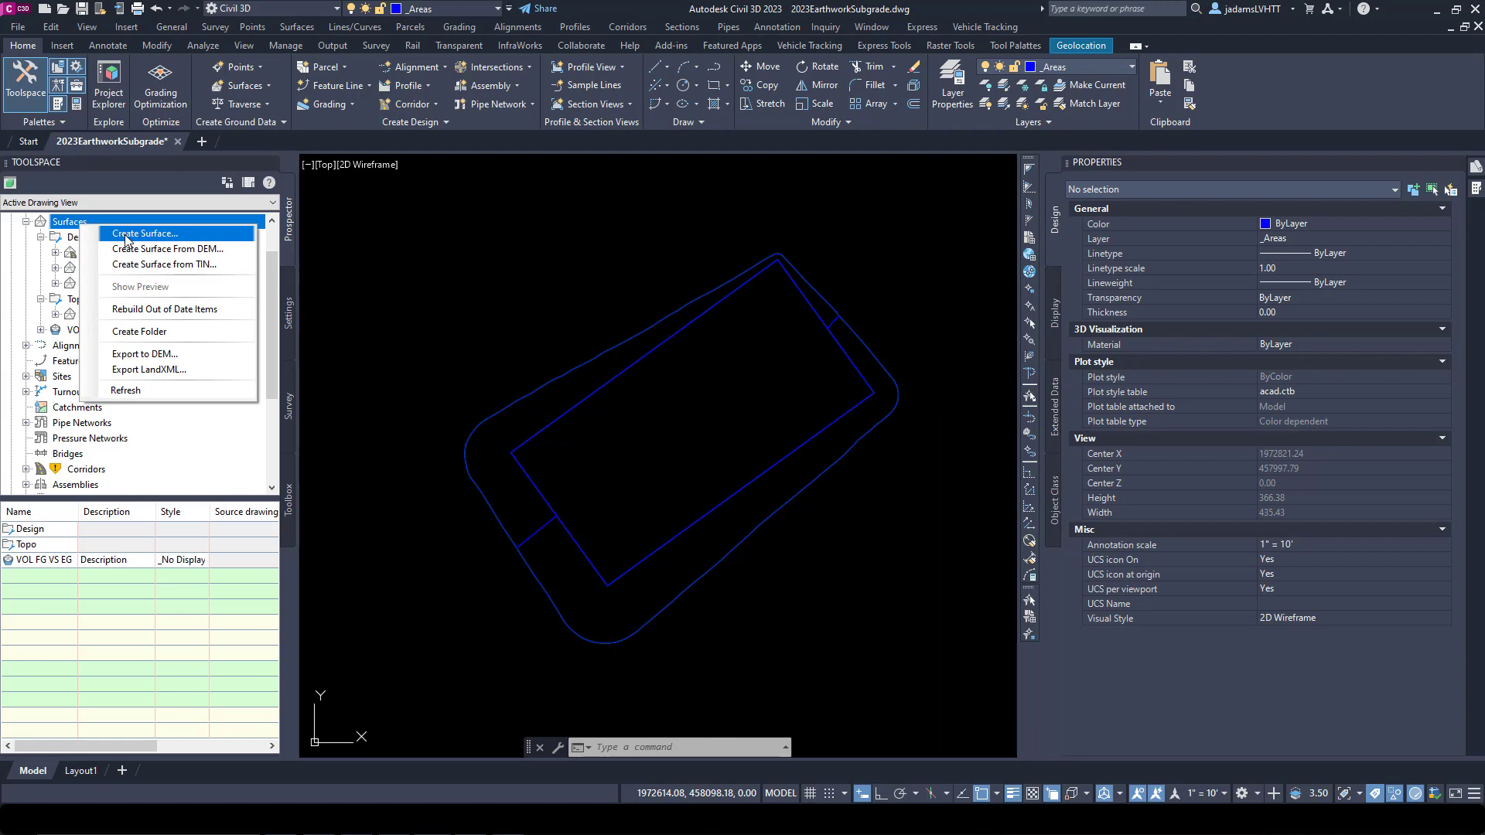
left_click(126, 236)
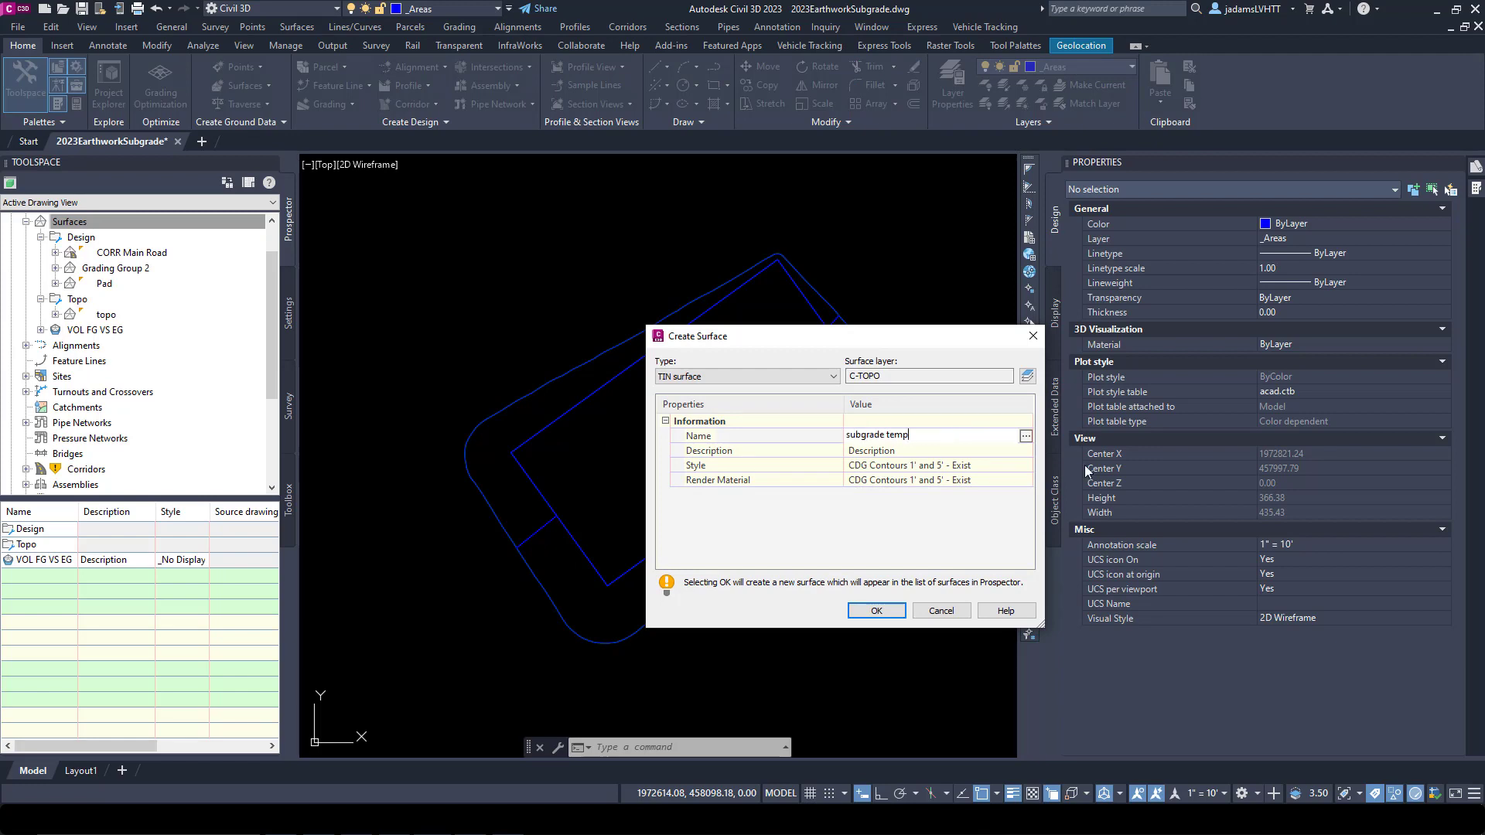
key("Return")
left_click(1023, 467)
left_click(1025, 466)
left_click(1047, 374)
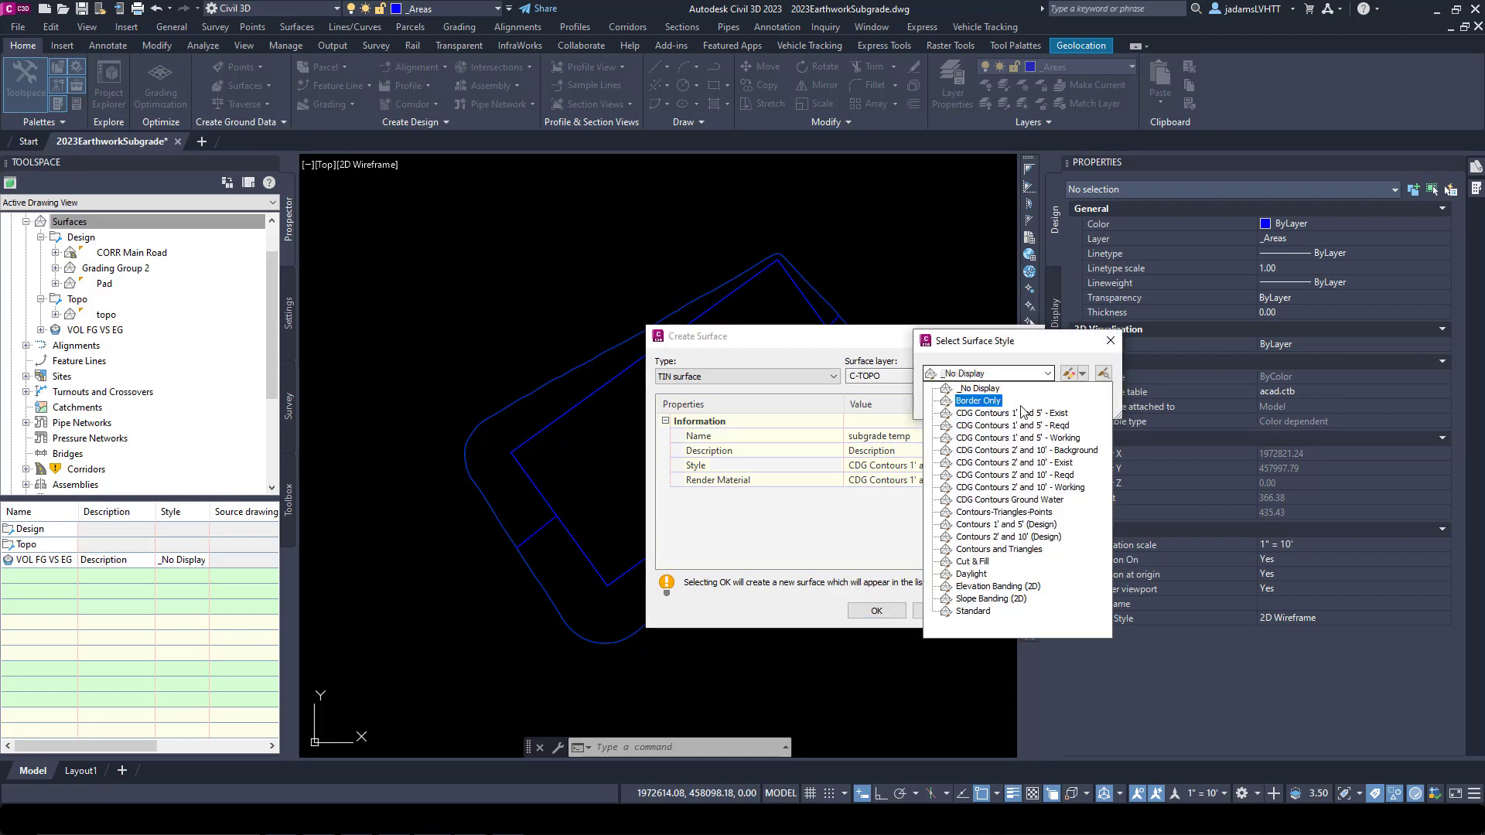
left_click(1040, 427)
left_click(953, 402)
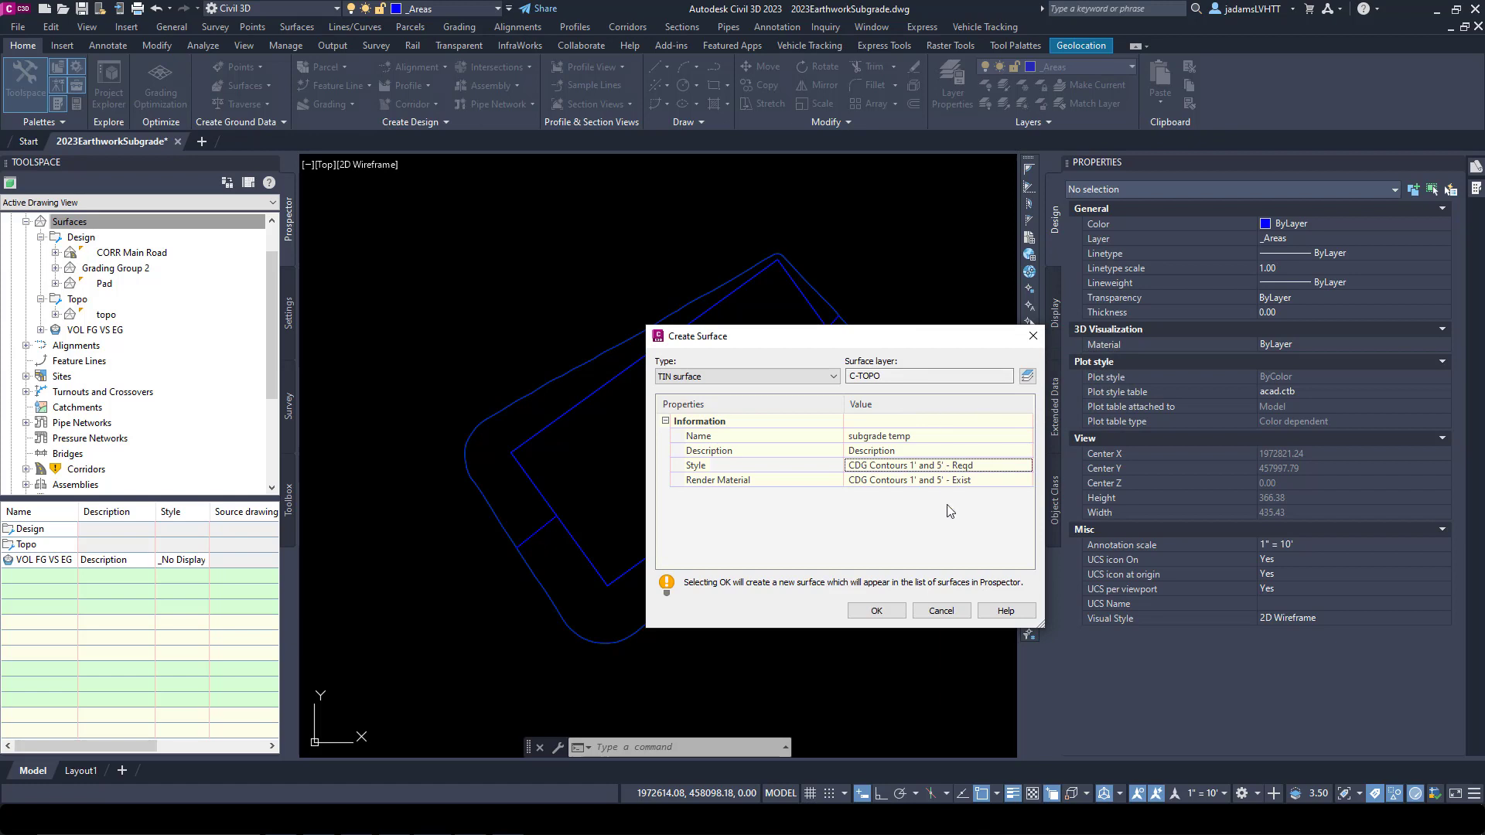
left_click(876, 611)
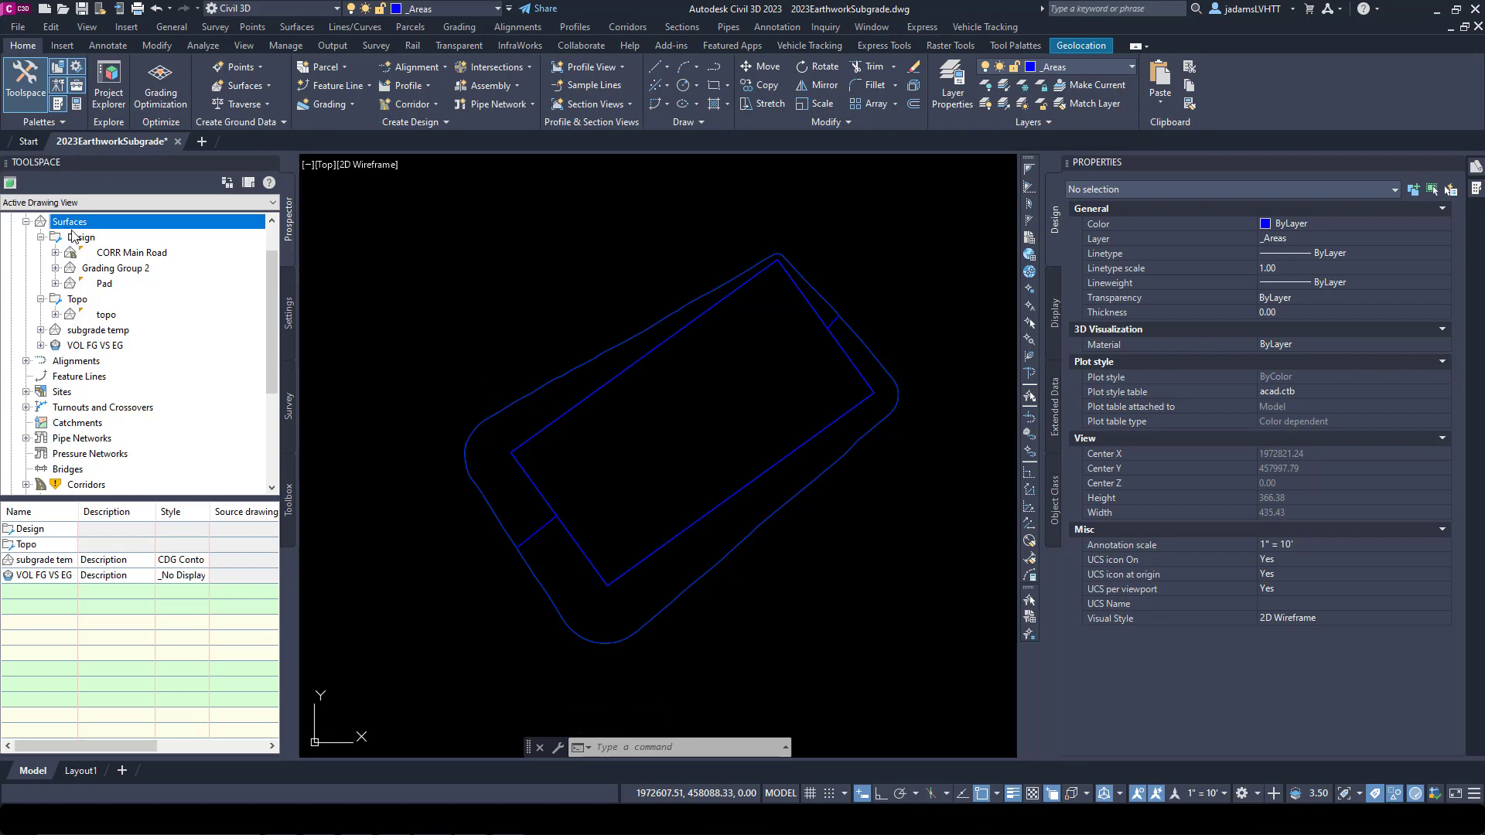
Step: Create a Subgrade surfaces folder and drag subgrade temp into it
right_click(98, 226)
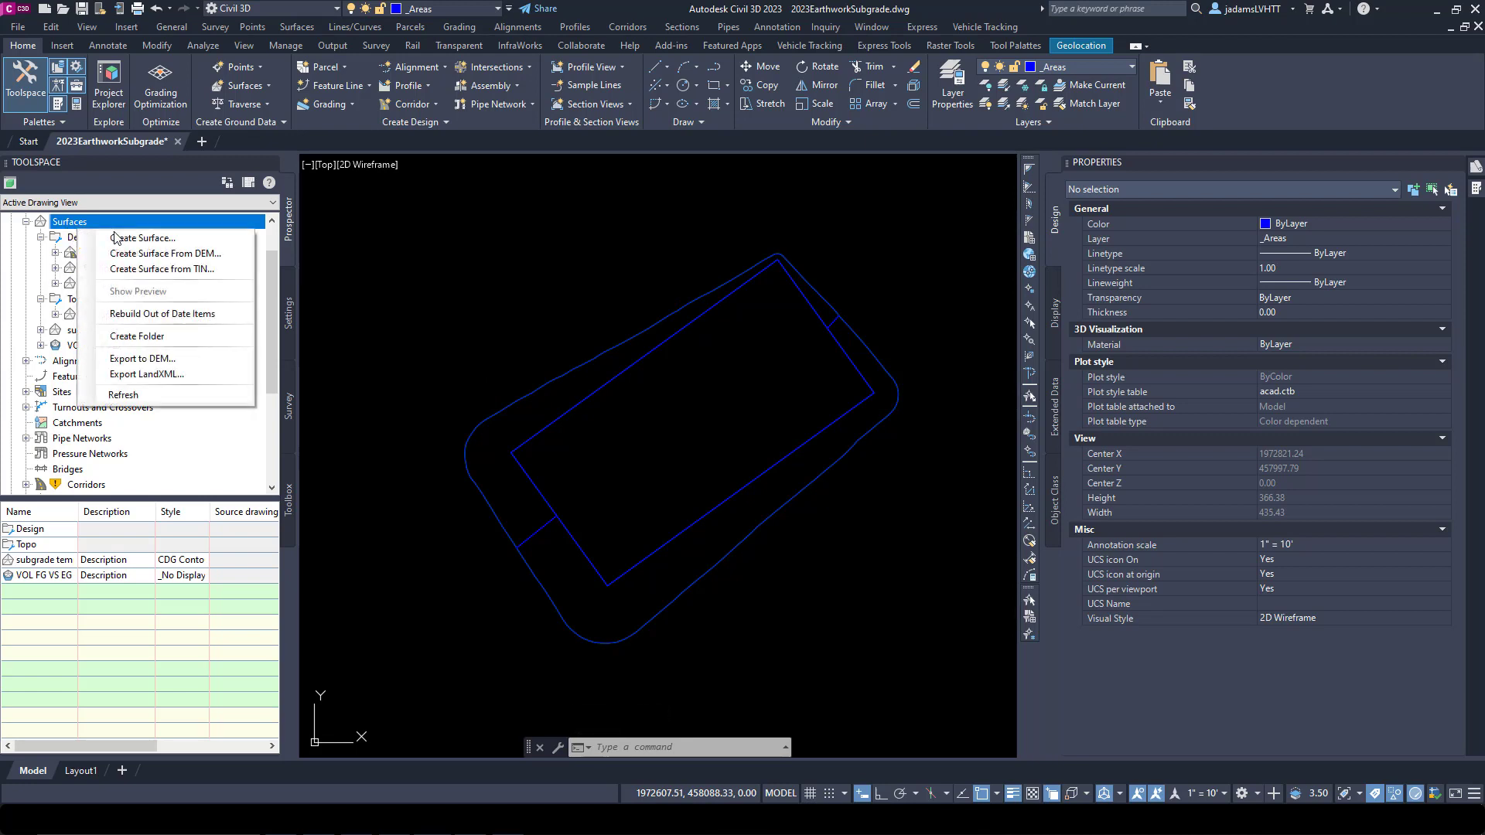
left_click(139, 335)
type("Sub")
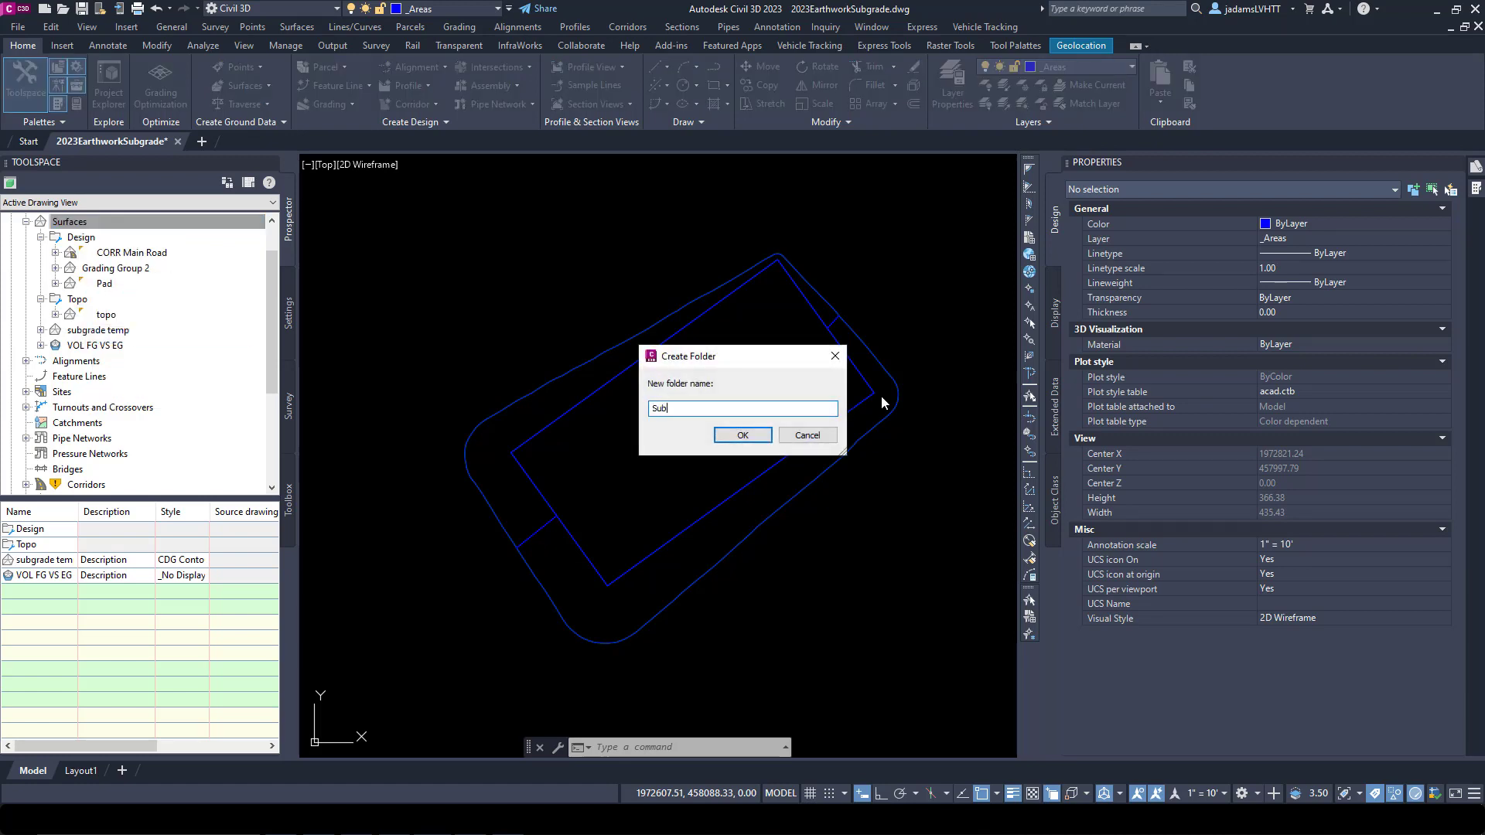
type("grade")
key("Return")
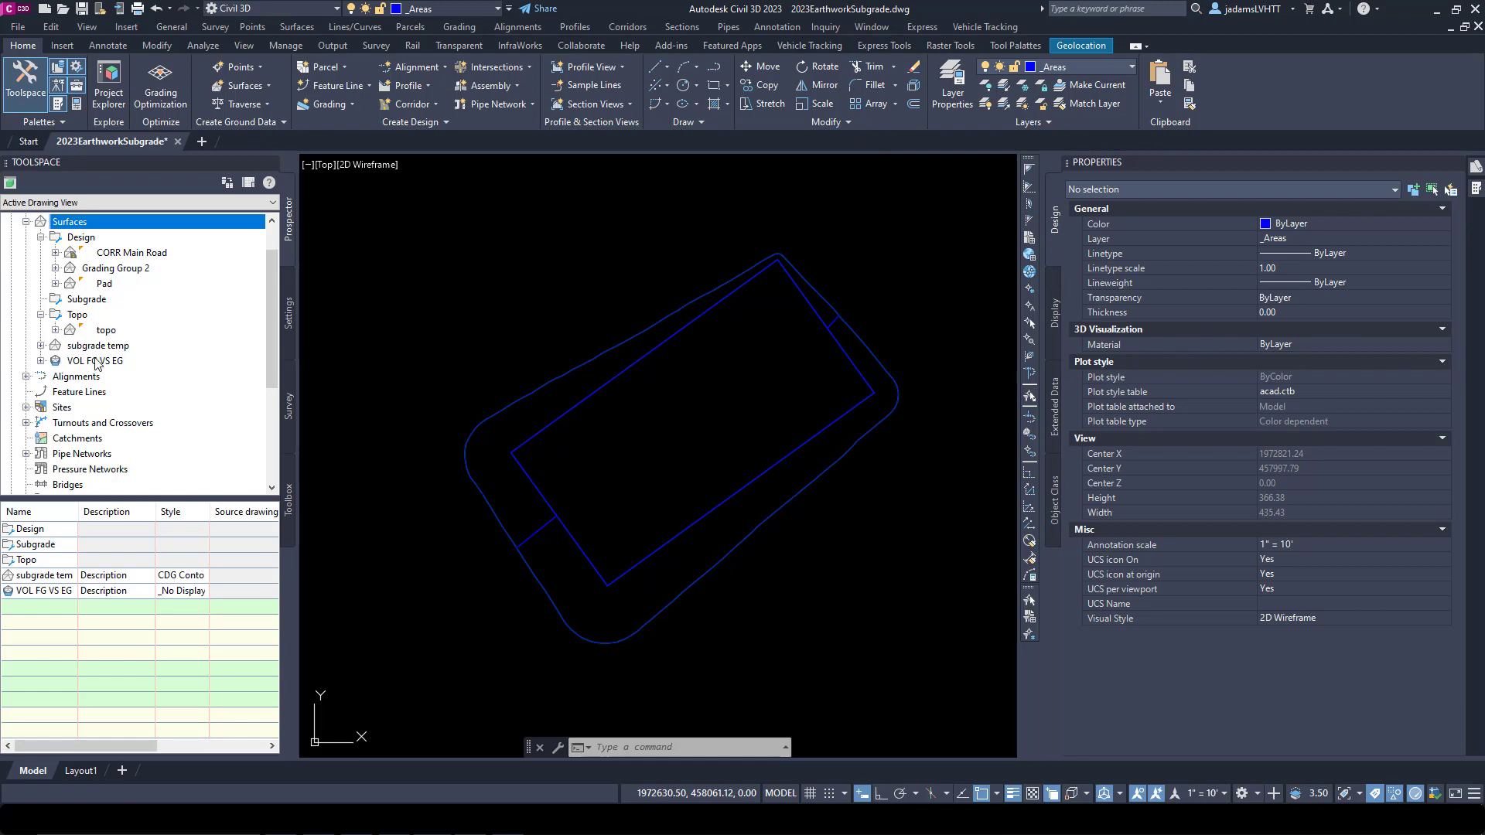
left_click(116, 348)
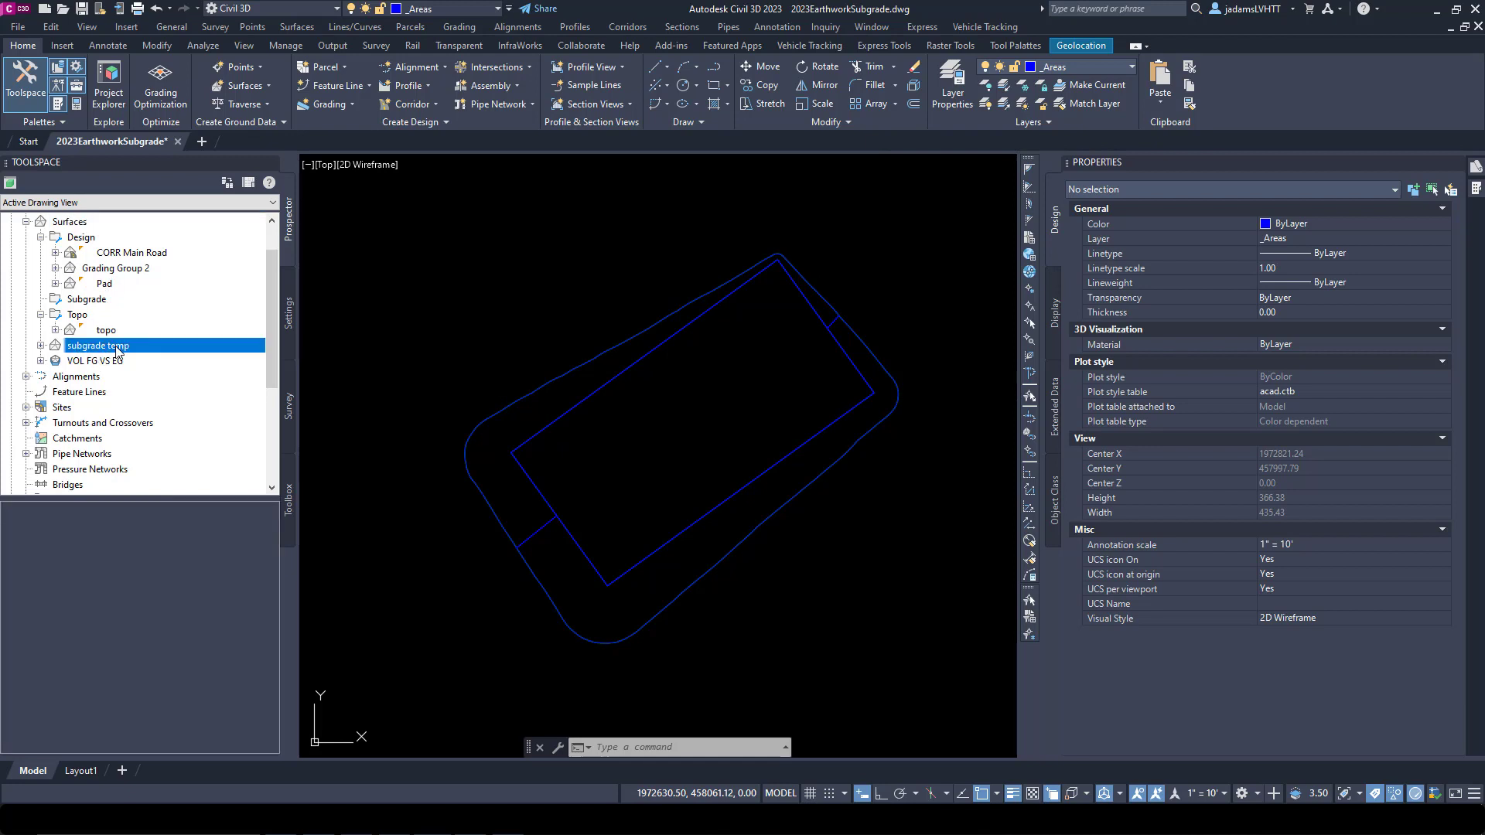
left_click_drag(116, 352, 138, 306)
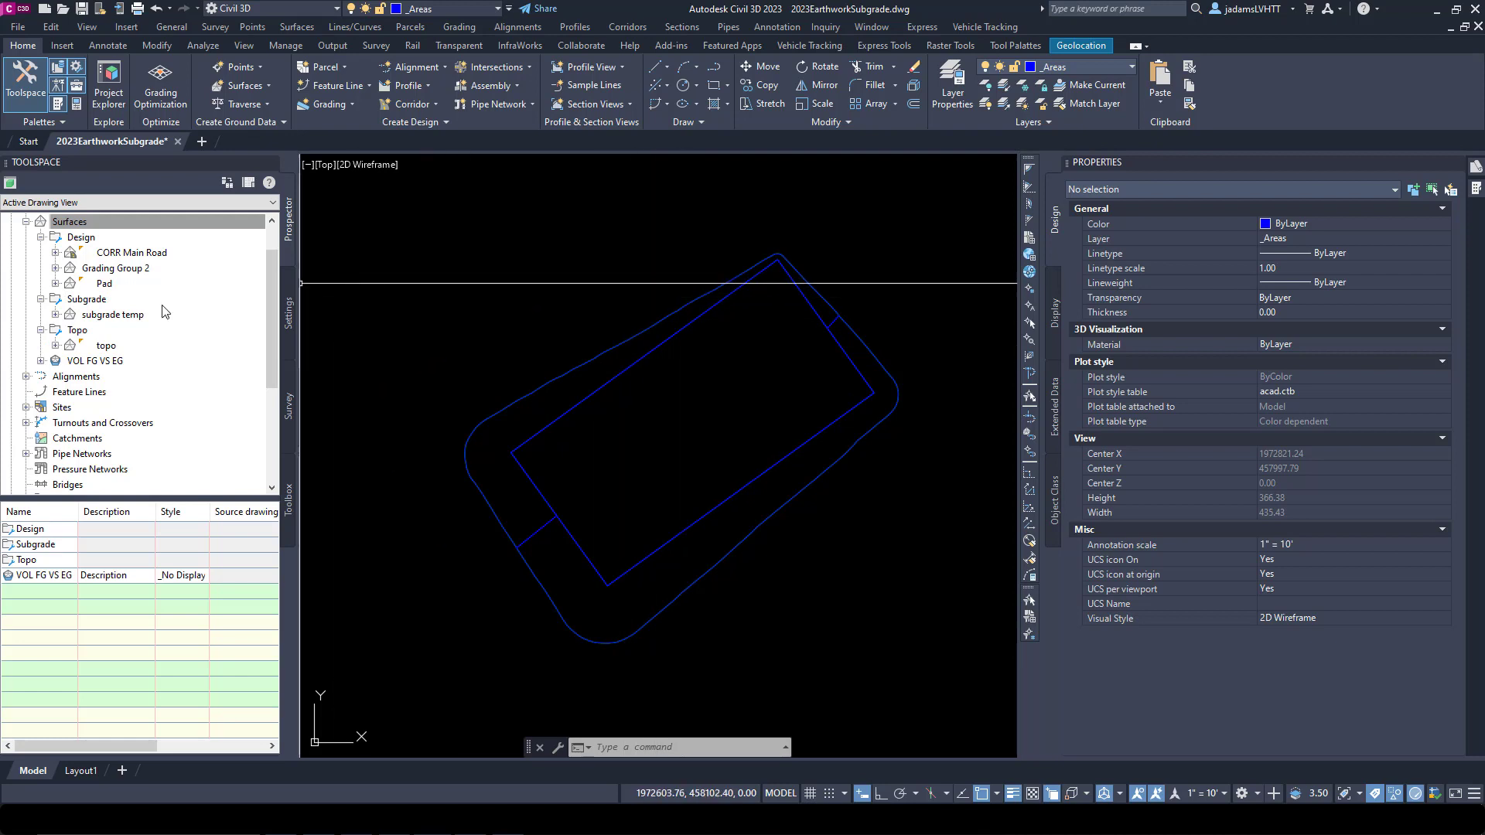
Step: Window-select the six area outlines and add them to subgrade temp's Contours as 'areas', with gap filling off
left_click(56, 315)
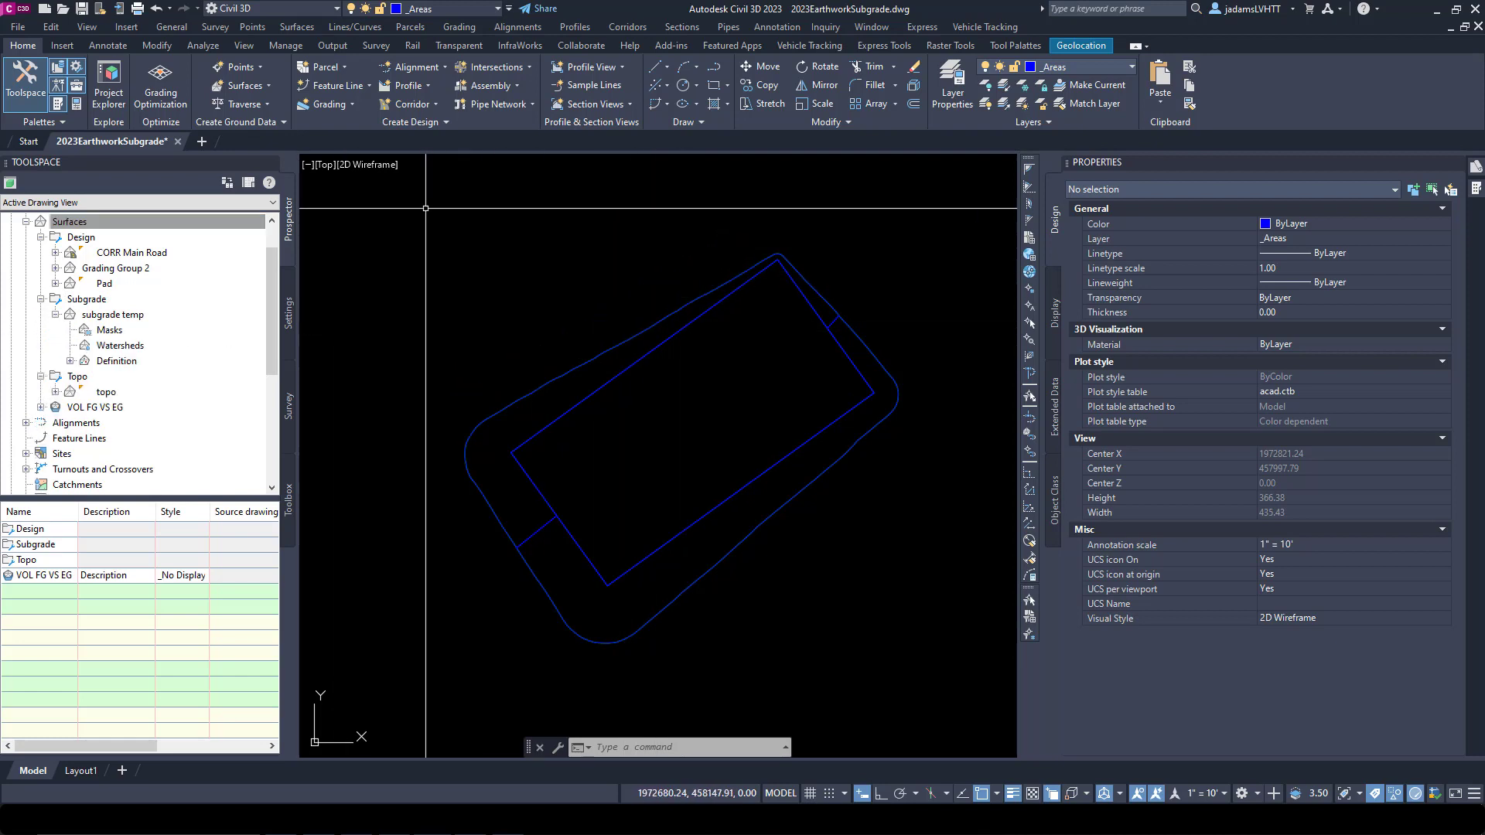
left_click(403, 207)
left_click(924, 640)
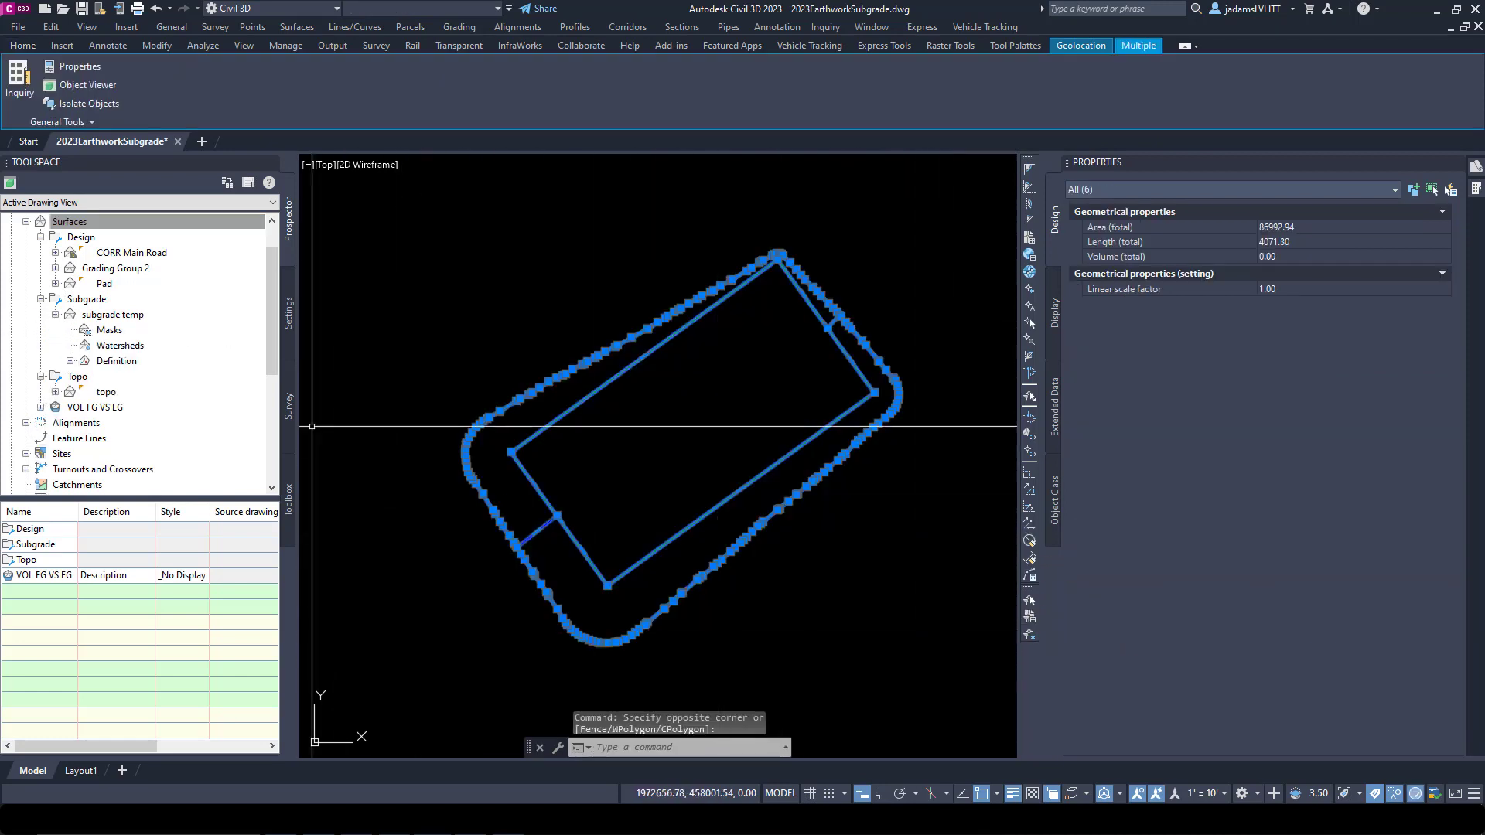
left_click(70, 361)
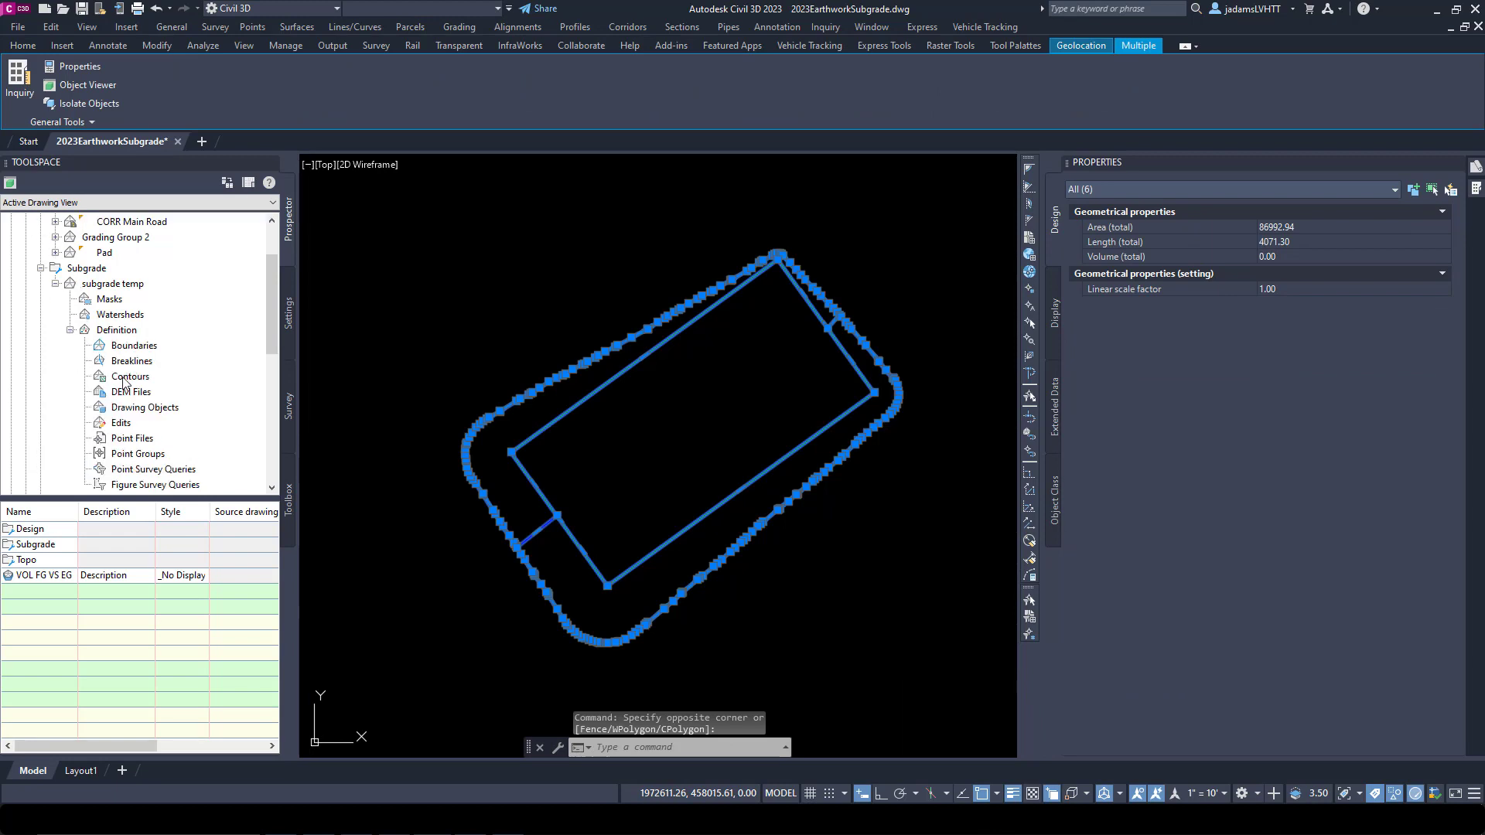
right_click(123, 378)
left_click(166, 386)
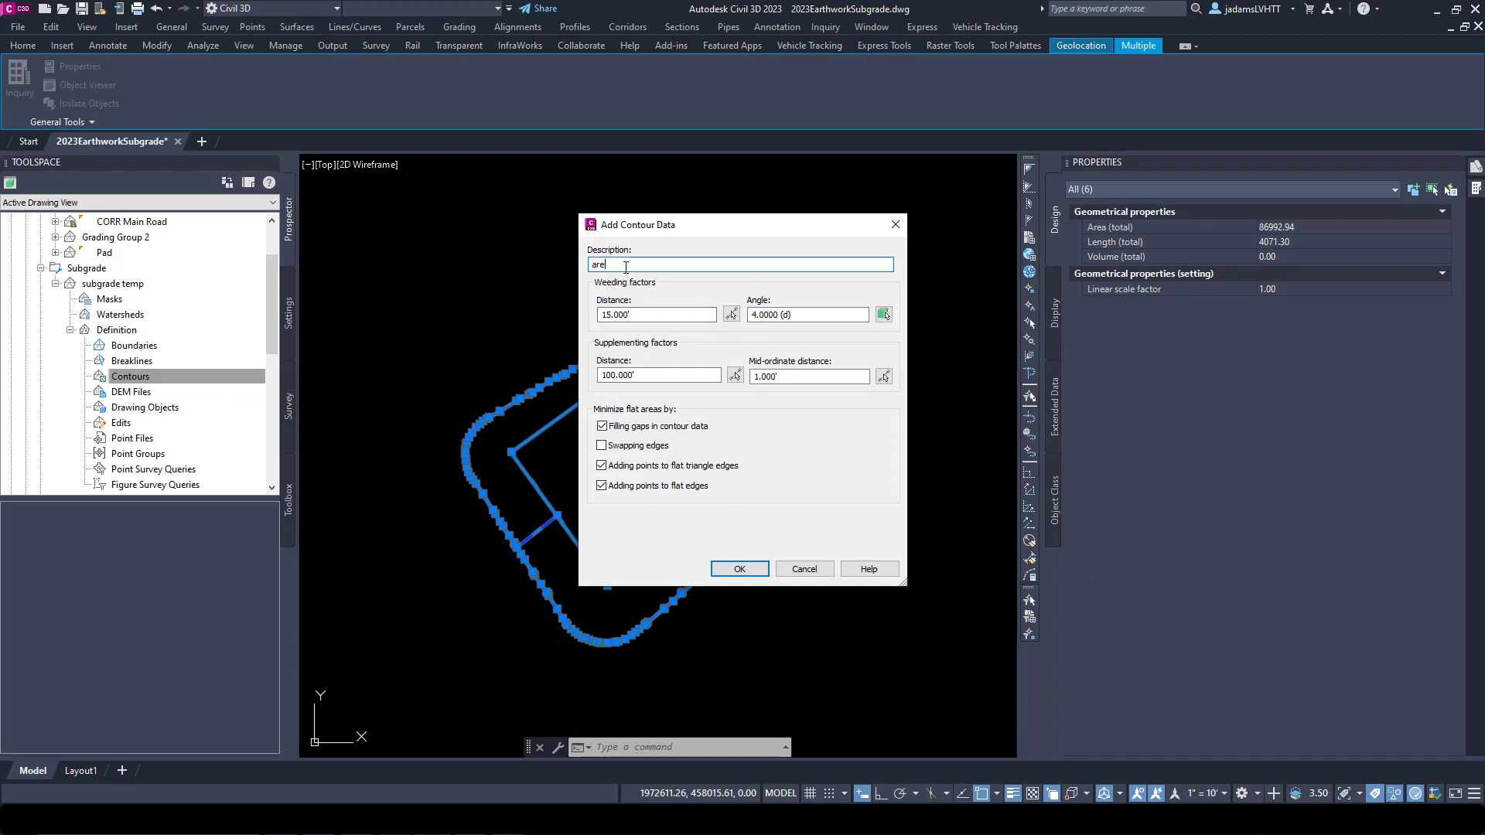
left_click(606, 427)
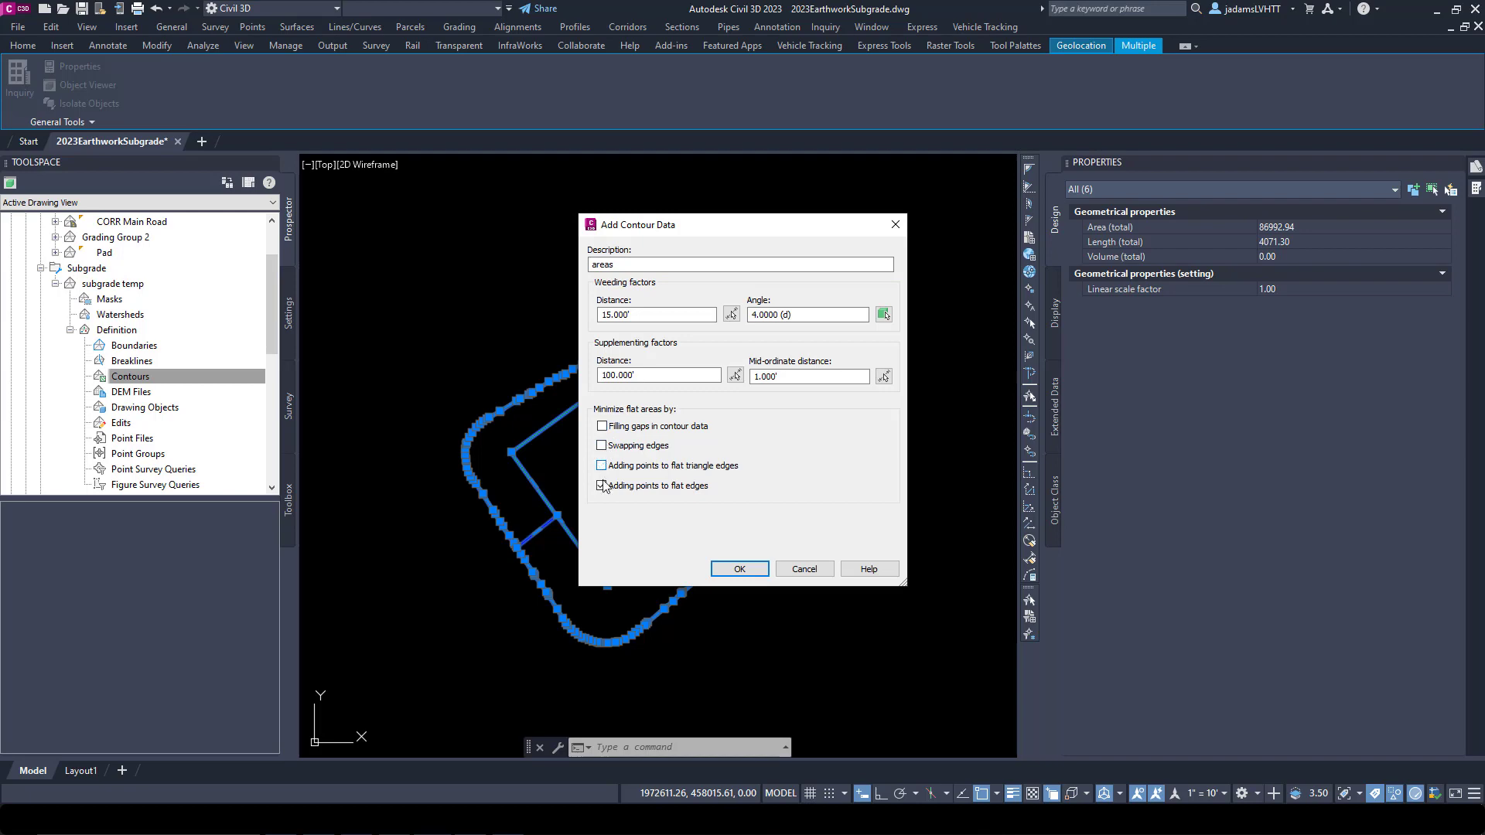
left_click(740, 568)
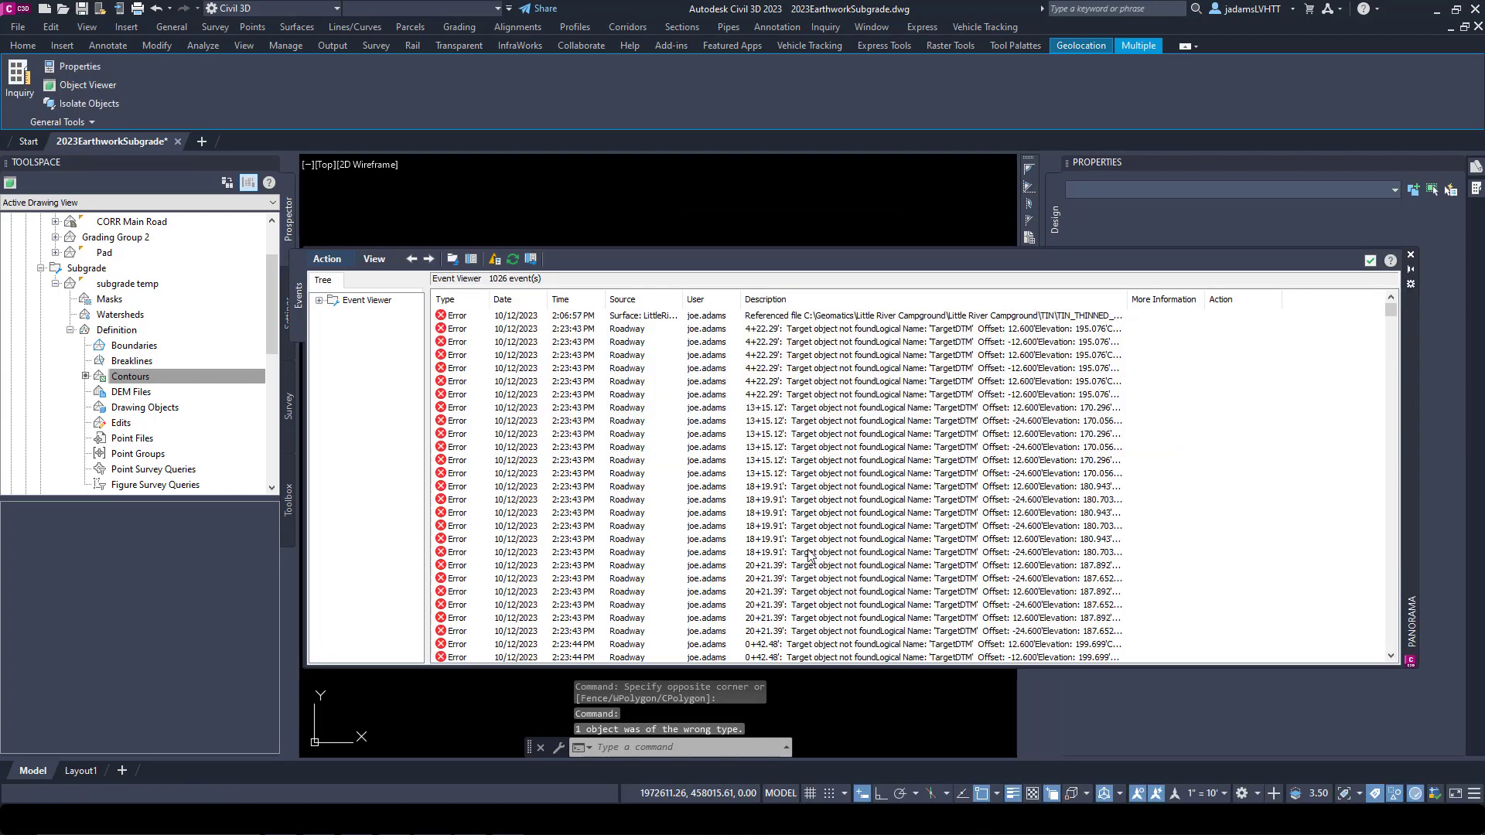
Step: Close the Event Viewer and undo the areas contour data
left_click(1371, 259)
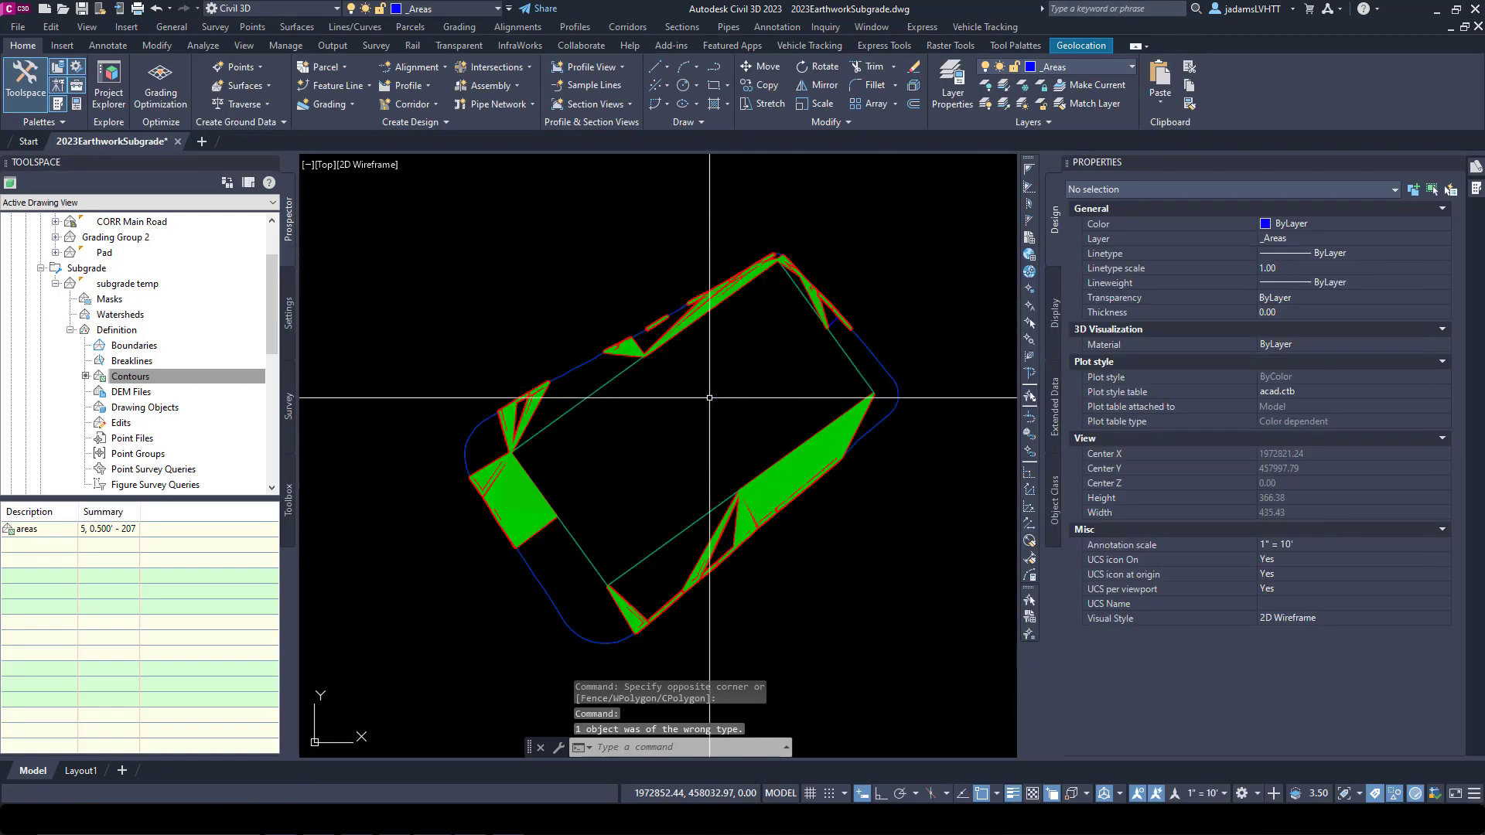
scroll(541, 513, "up", 8)
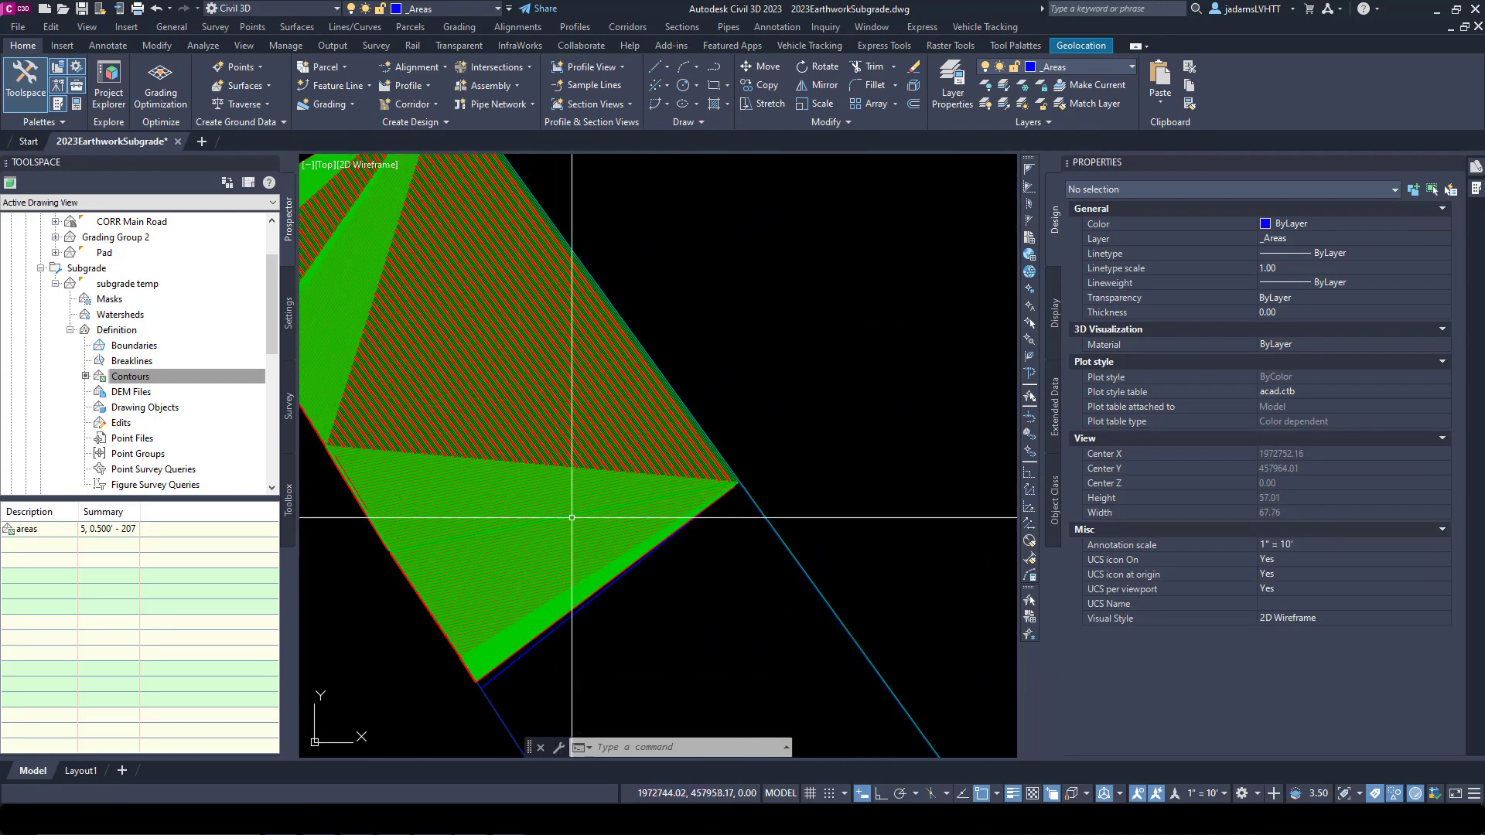
mouse_move(574, 529)
key("ctrl+z")
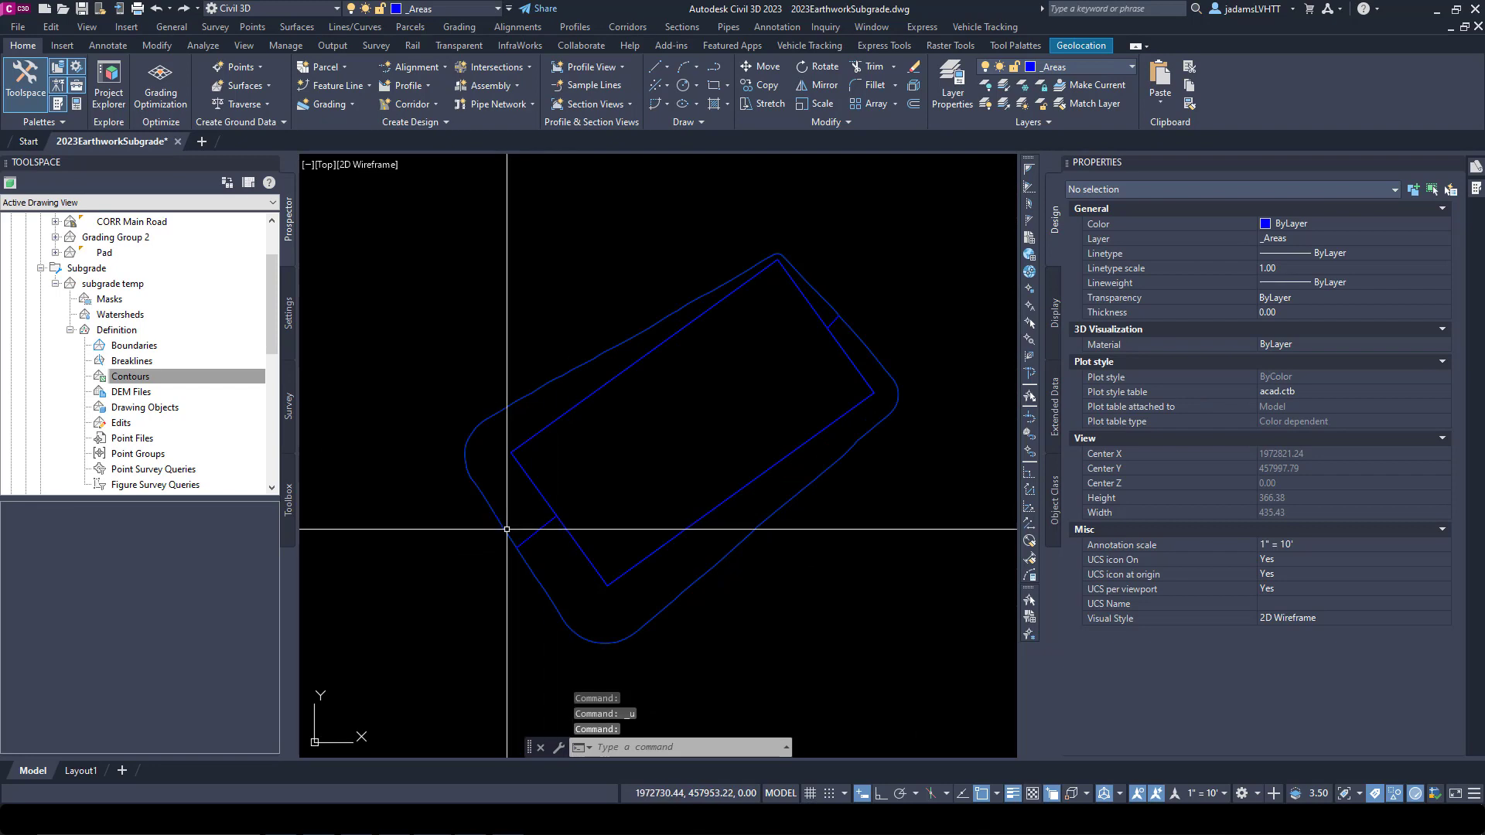
Step: Select the three boundary polylines, using selection cycling among overlapping objects
left_click(492, 427)
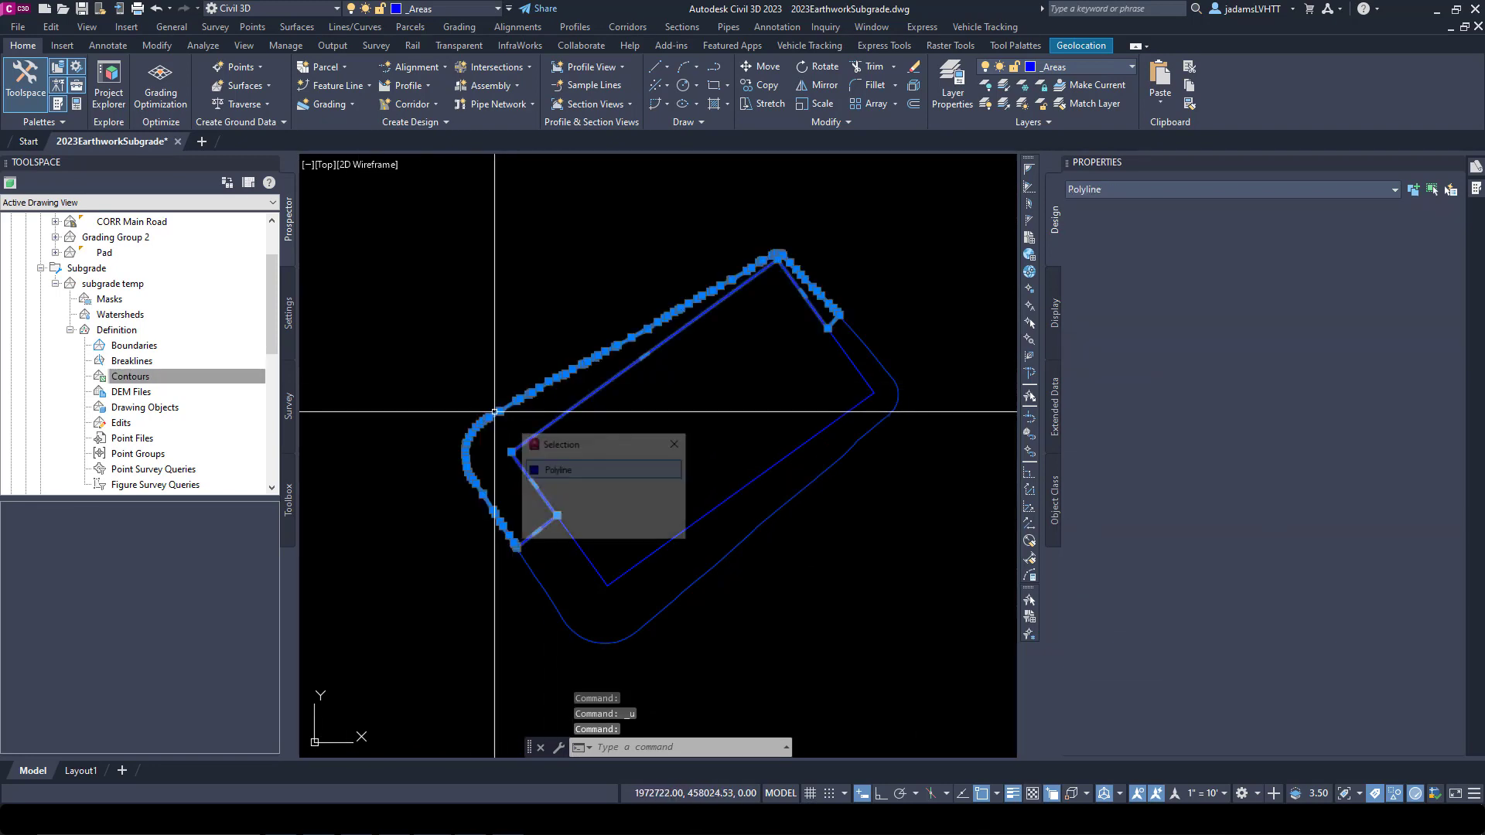
left_click(557, 470)
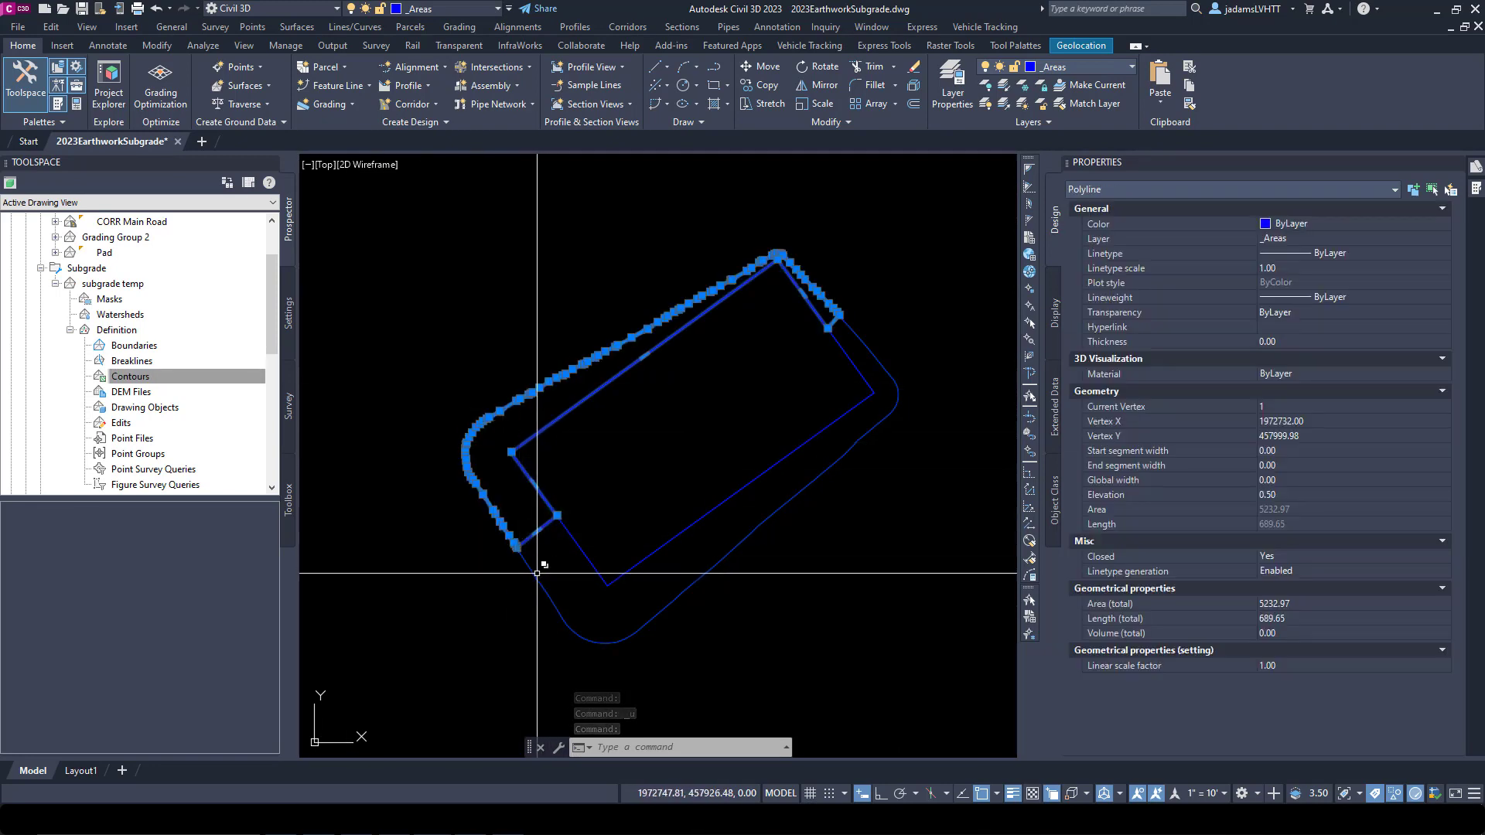
left_click(537, 576)
left_click(619, 656)
scroll(596, 572, "up", 3)
scroll(588, 553, "up", 5)
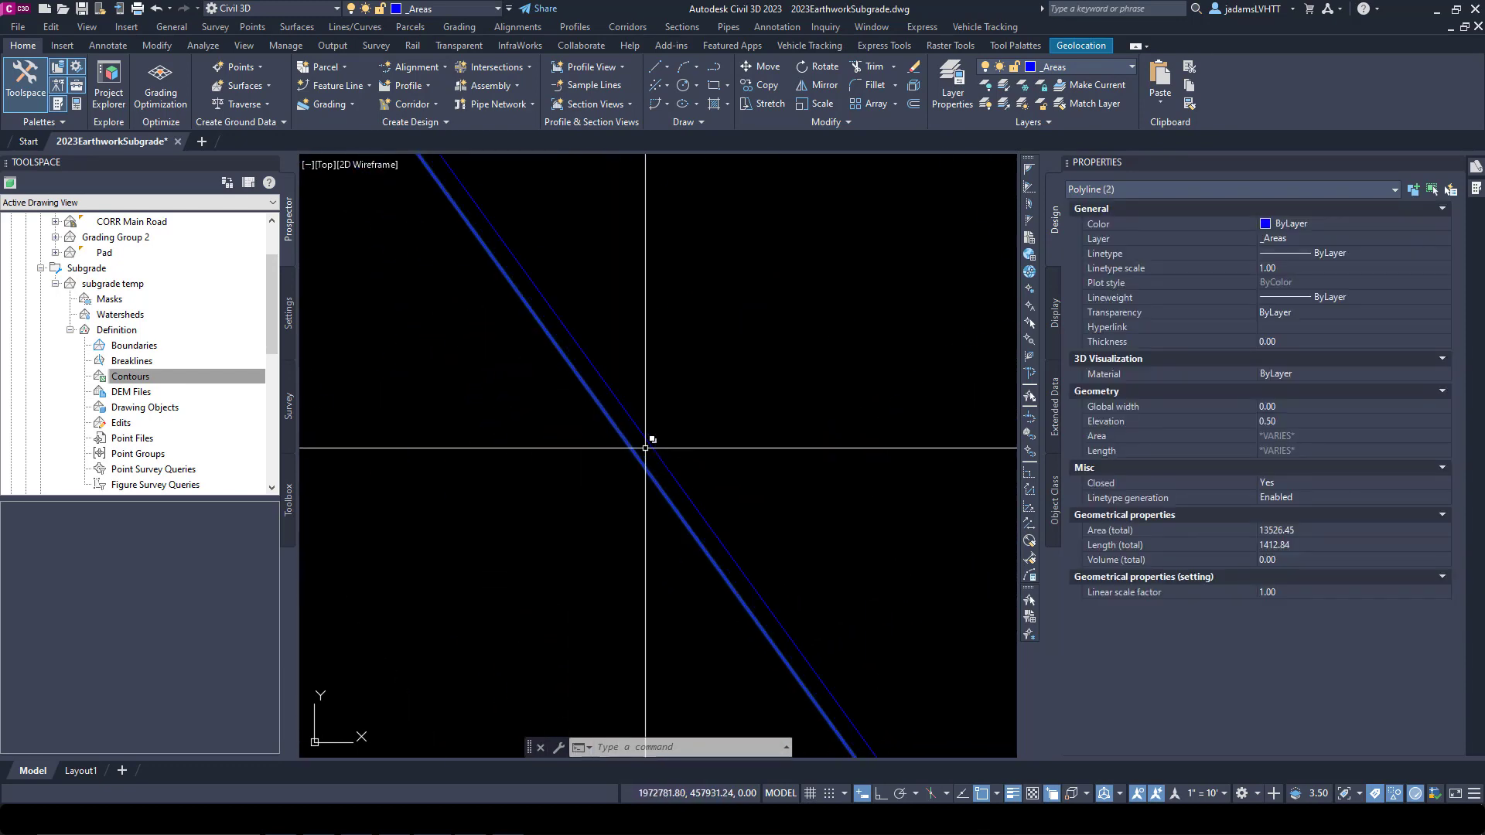
left_click(659, 437)
left_click(649, 358)
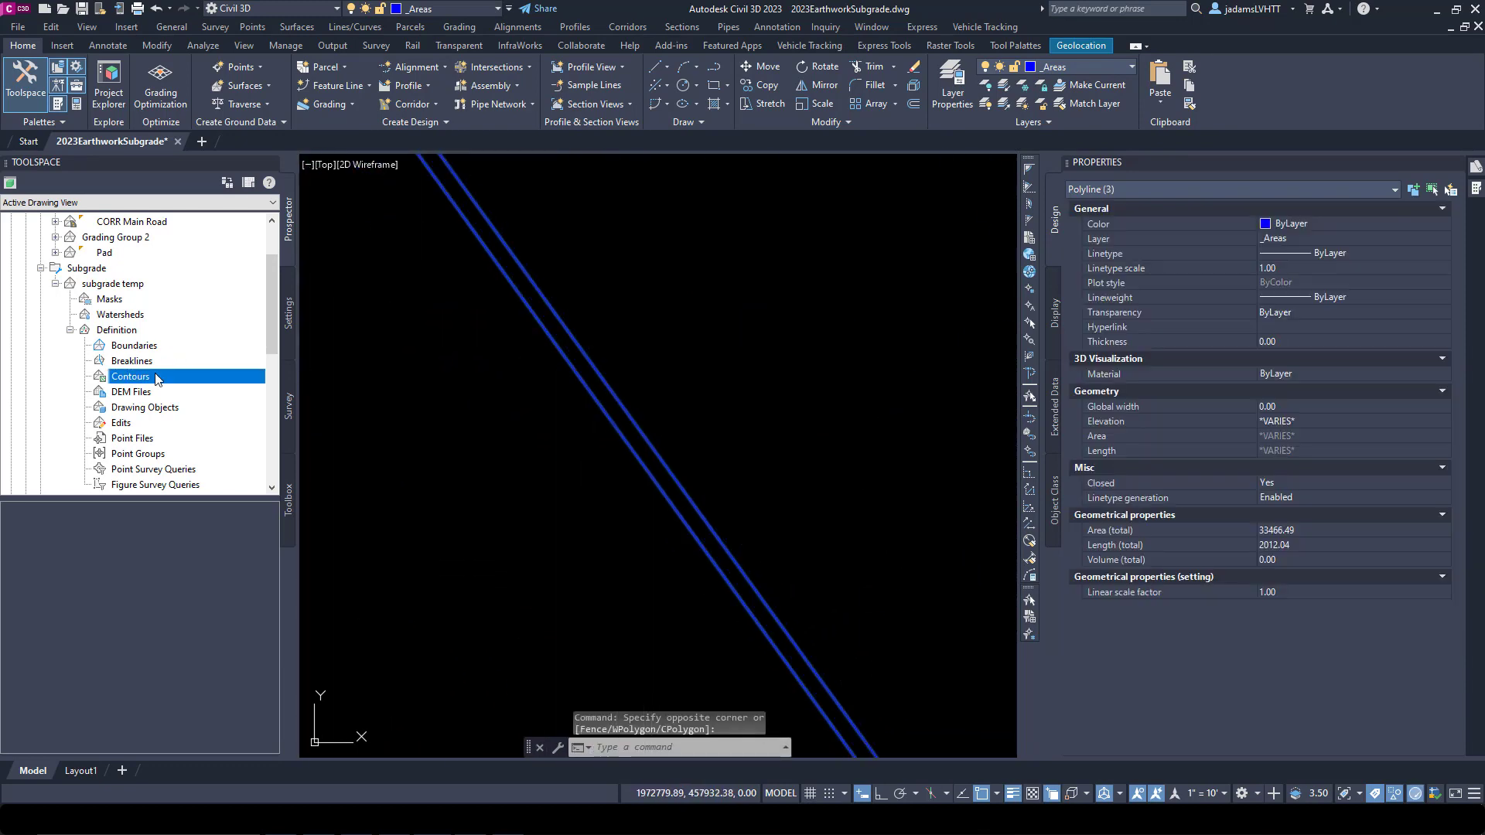
Step: Add the three polylines as subgrade temp contour data with gap filling and flat-edge points off
right_click(178, 383)
left_click(189, 390)
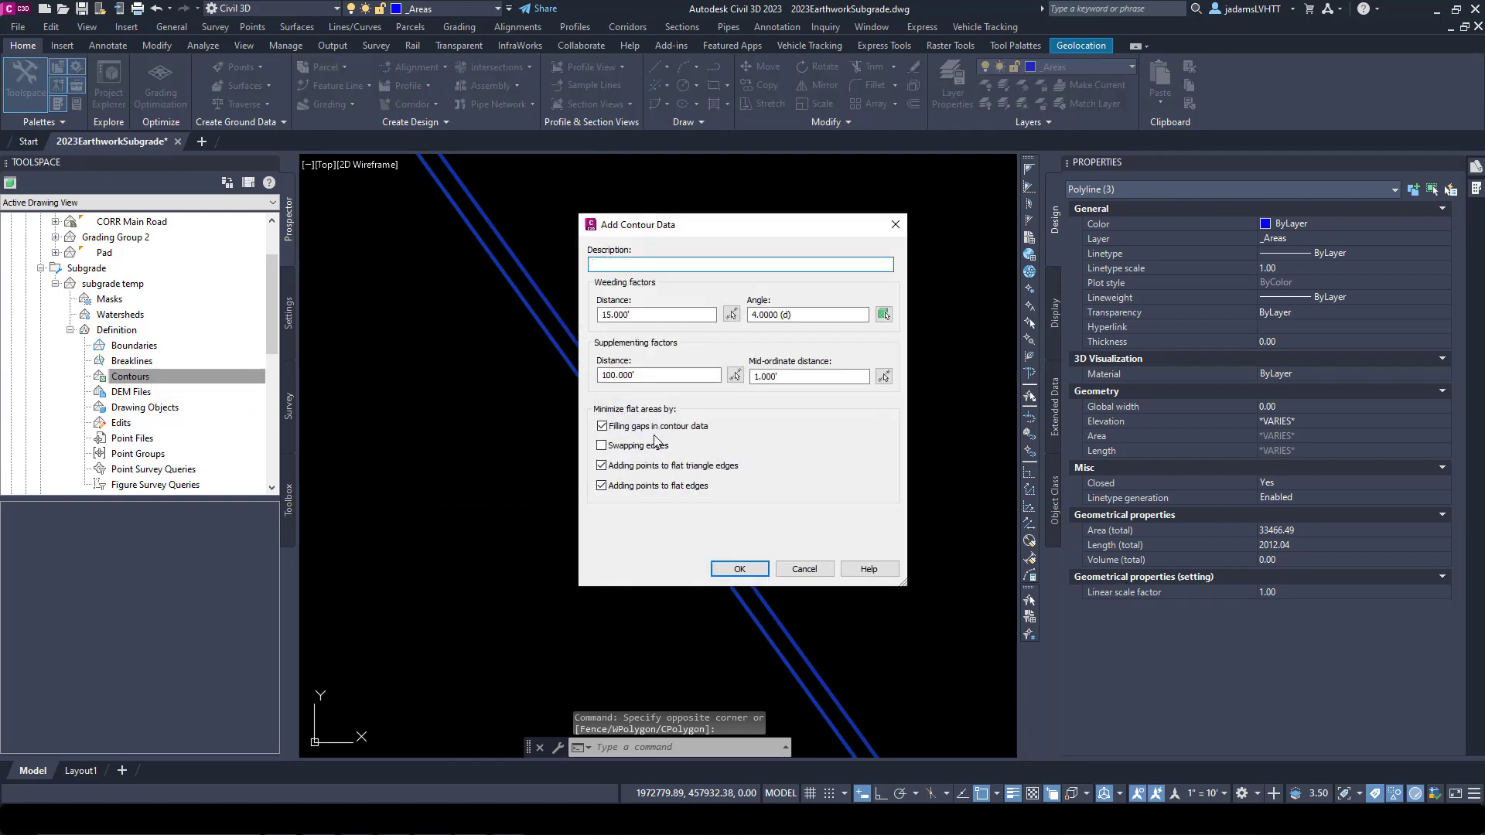
left_click(651, 428)
left_click(602, 466)
left_click(740, 569)
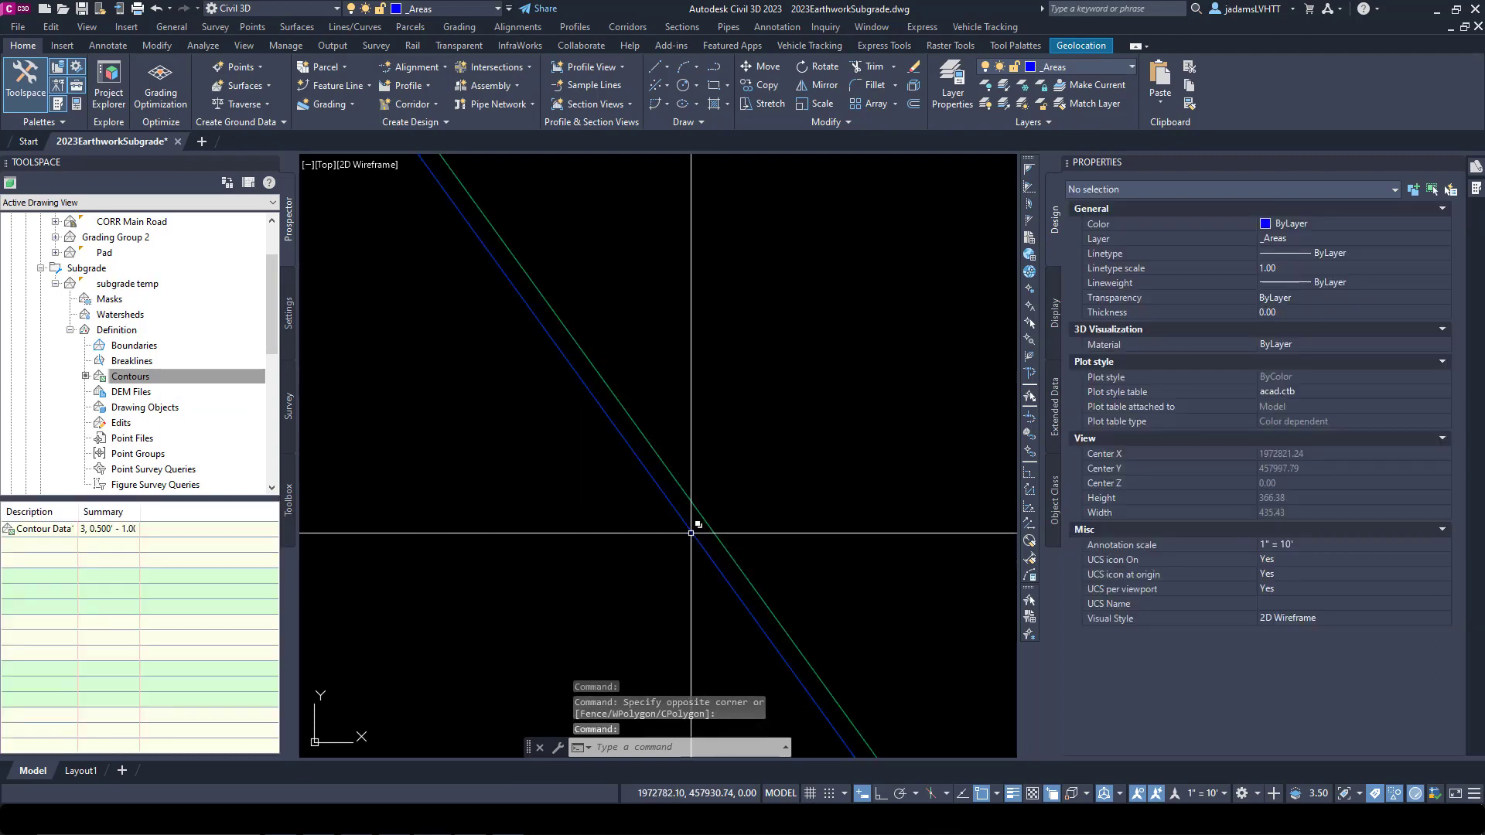
scroll(595, 380, "down", 6)
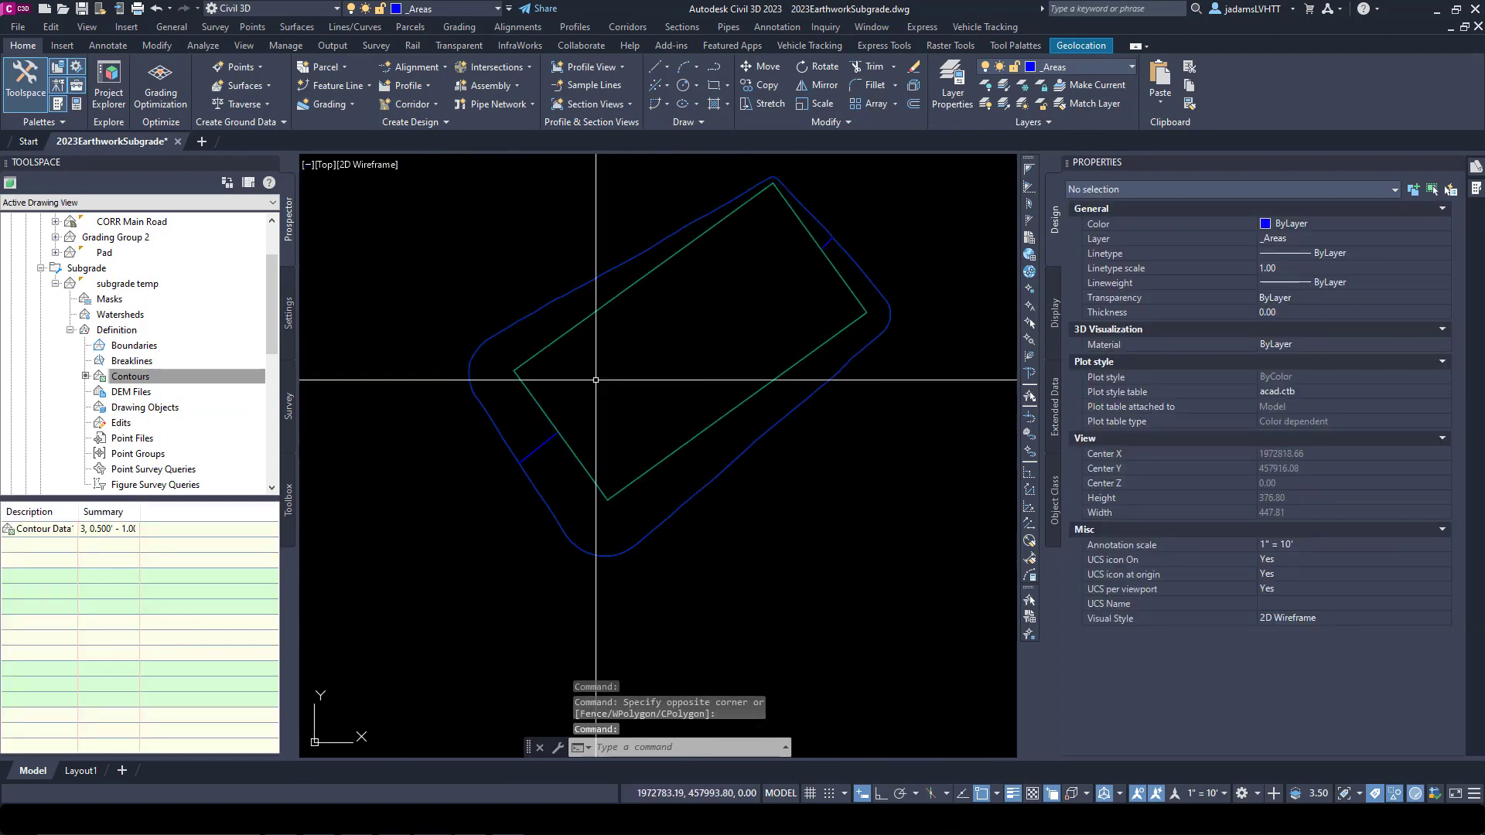
right_click(582, 349)
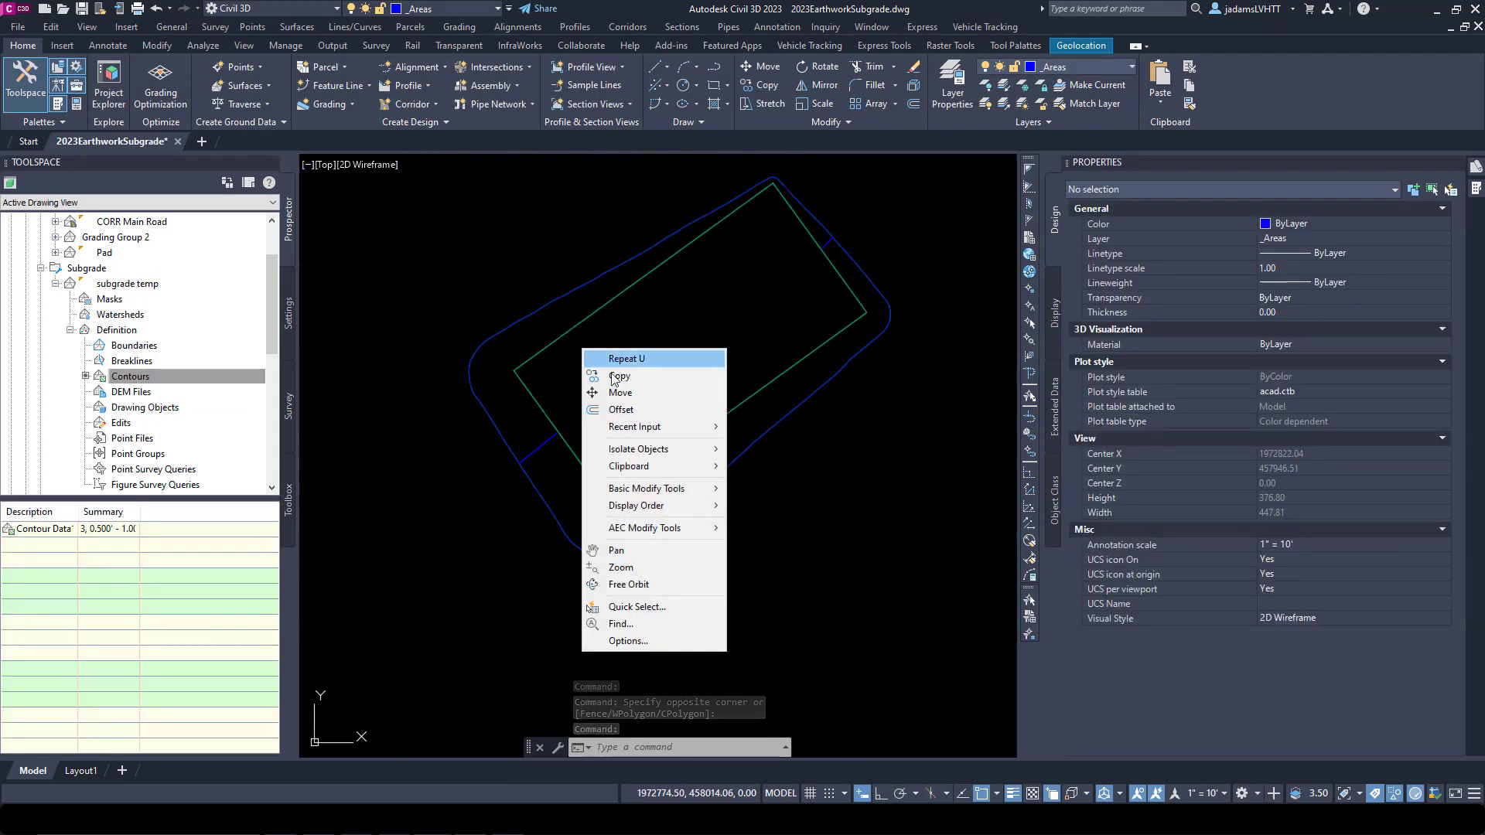
Step: End object isolation to restore hidden objects, then try Open File Location and dismiss the warning
mouse_move(650, 450)
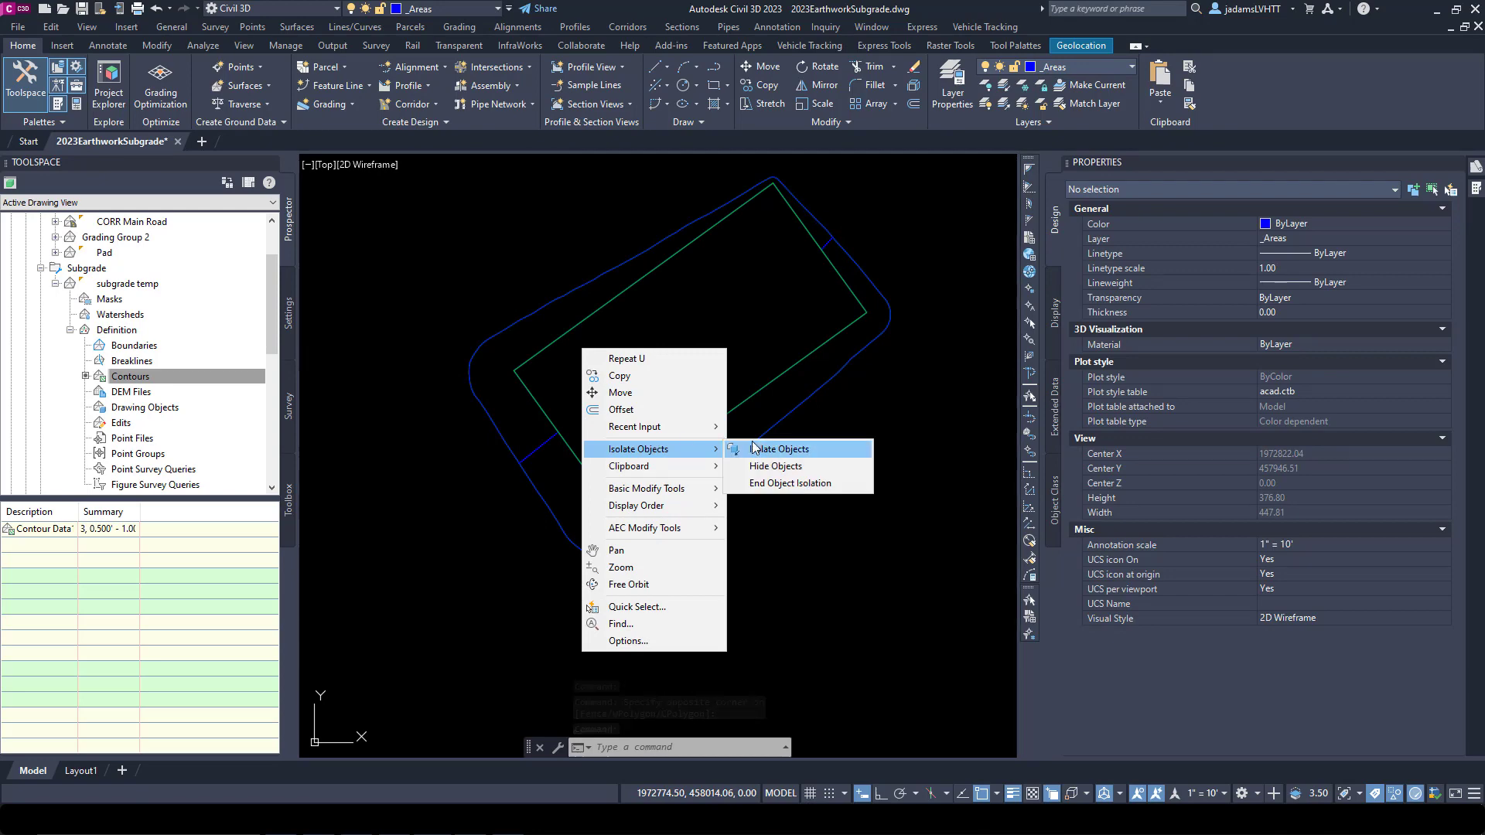
left_click(778, 490)
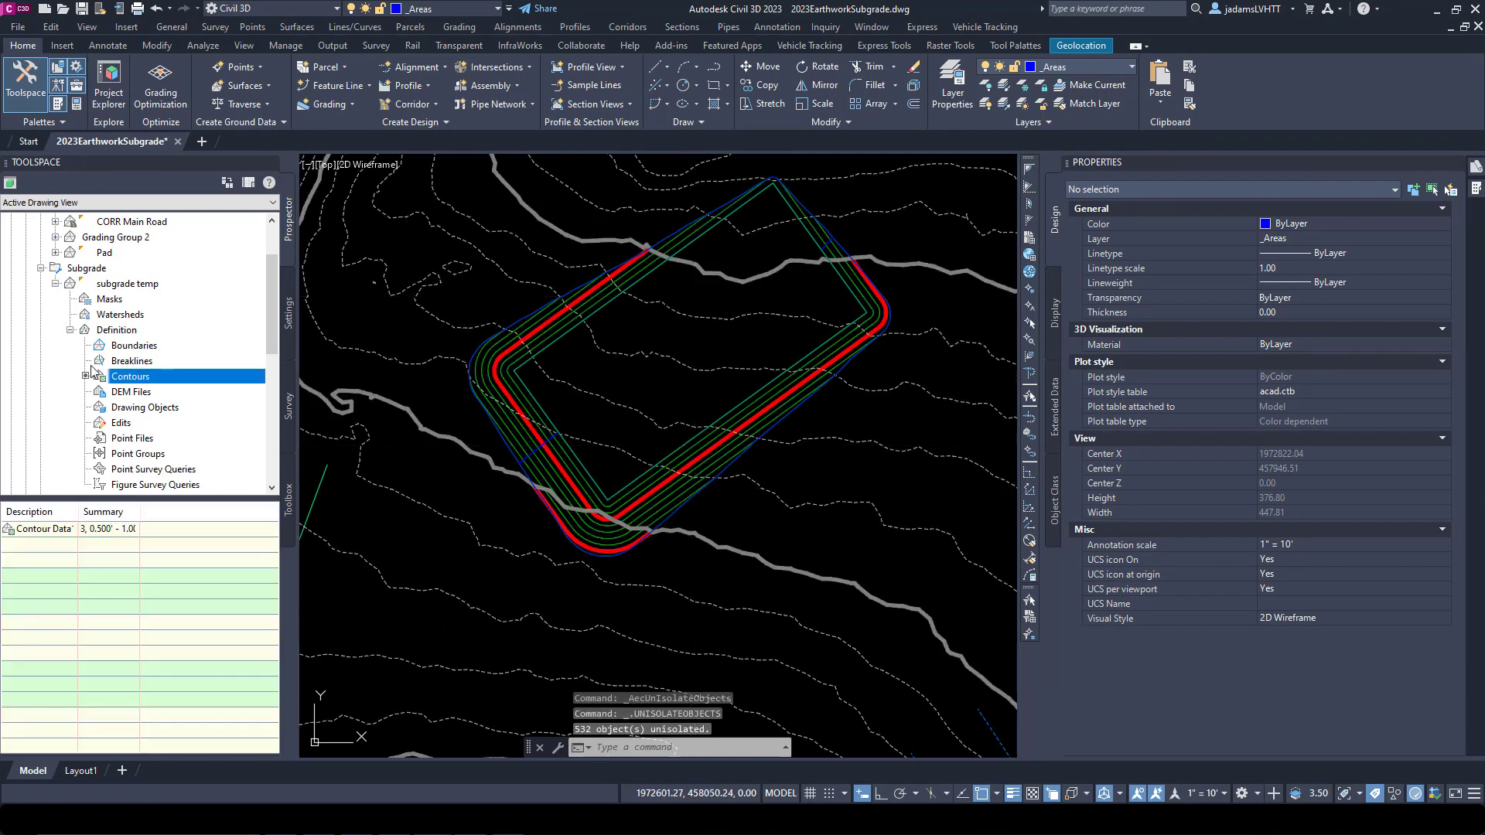
right_click(126, 141)
left_click(165, 309)
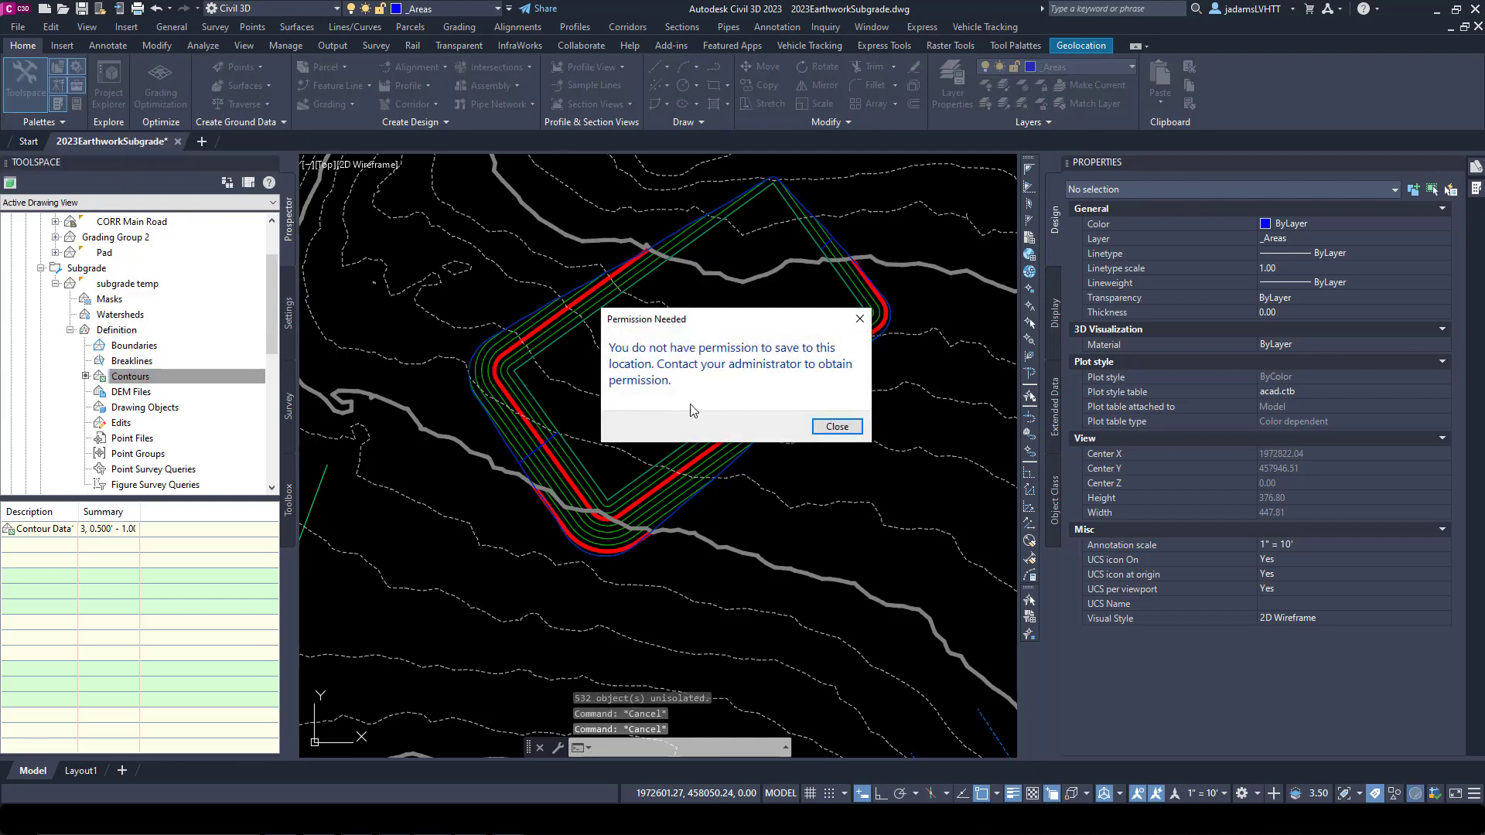
left_click(822, 427)
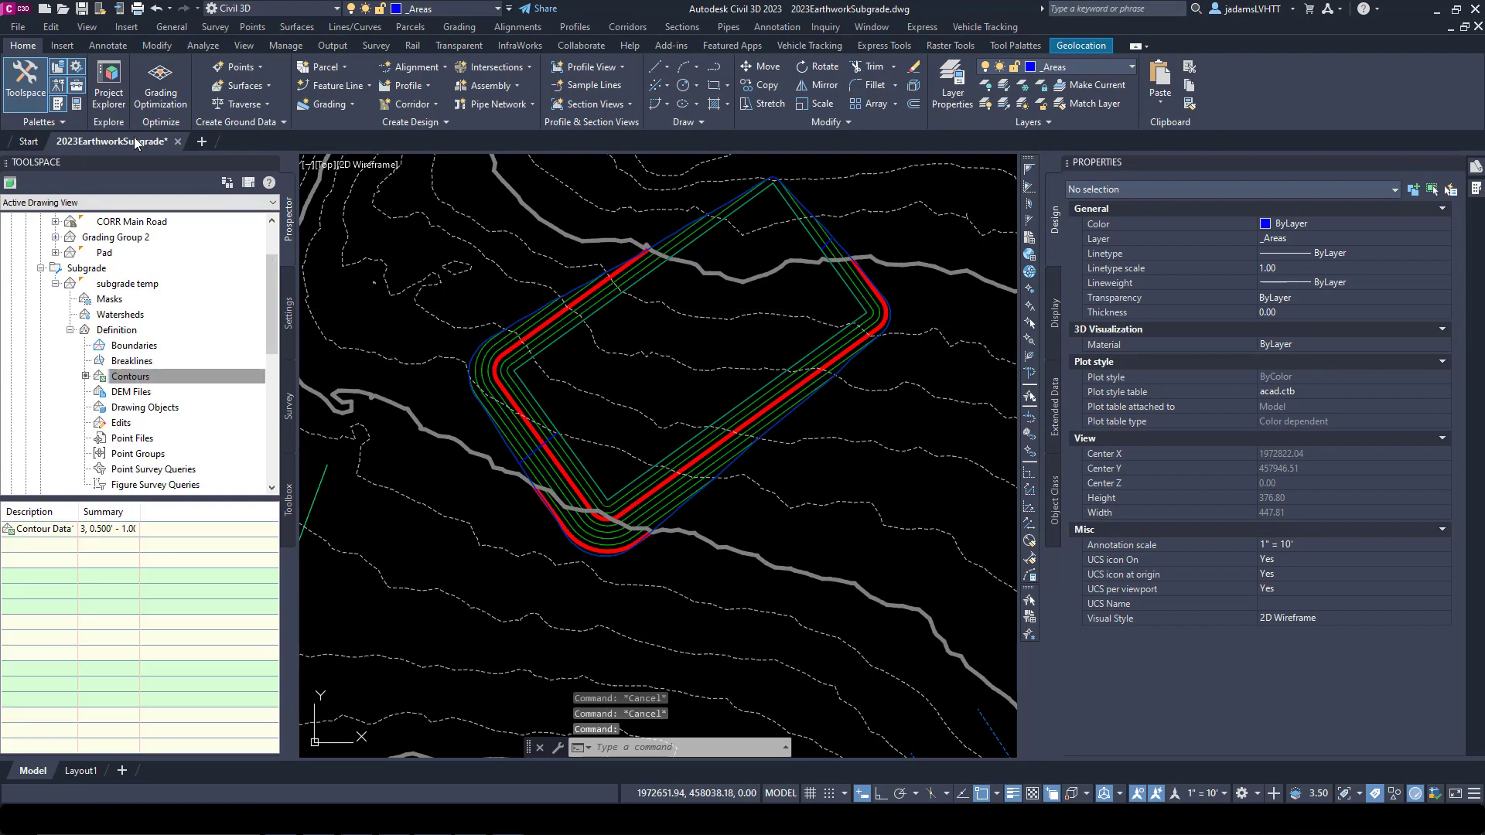
Step: Try Save As and Save from the file tab, cancelling and dismissing the permission warning
right_click(136, 143)
left_click(171, 203)
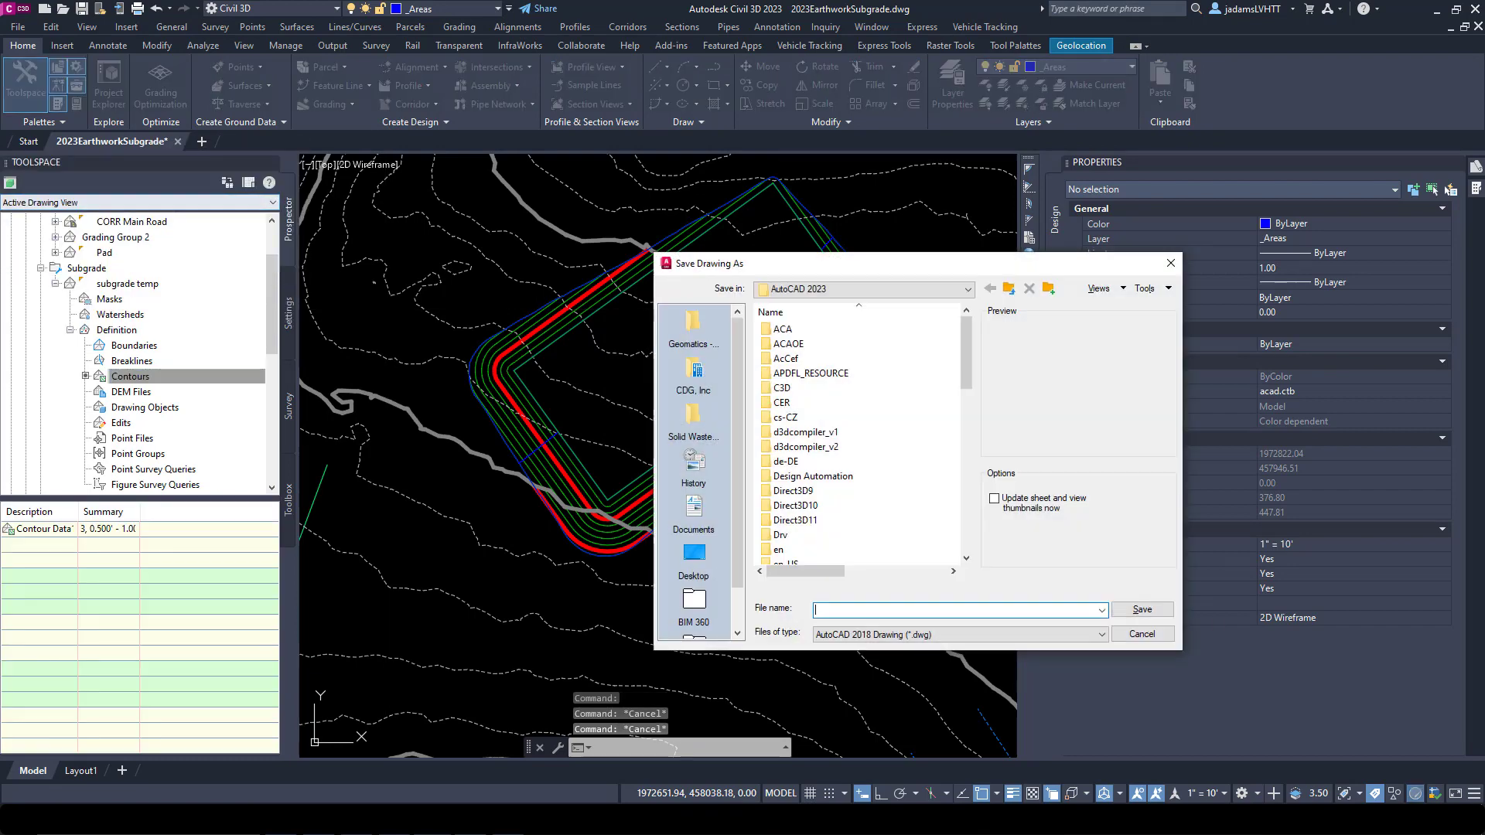
left_click(1143, 635)
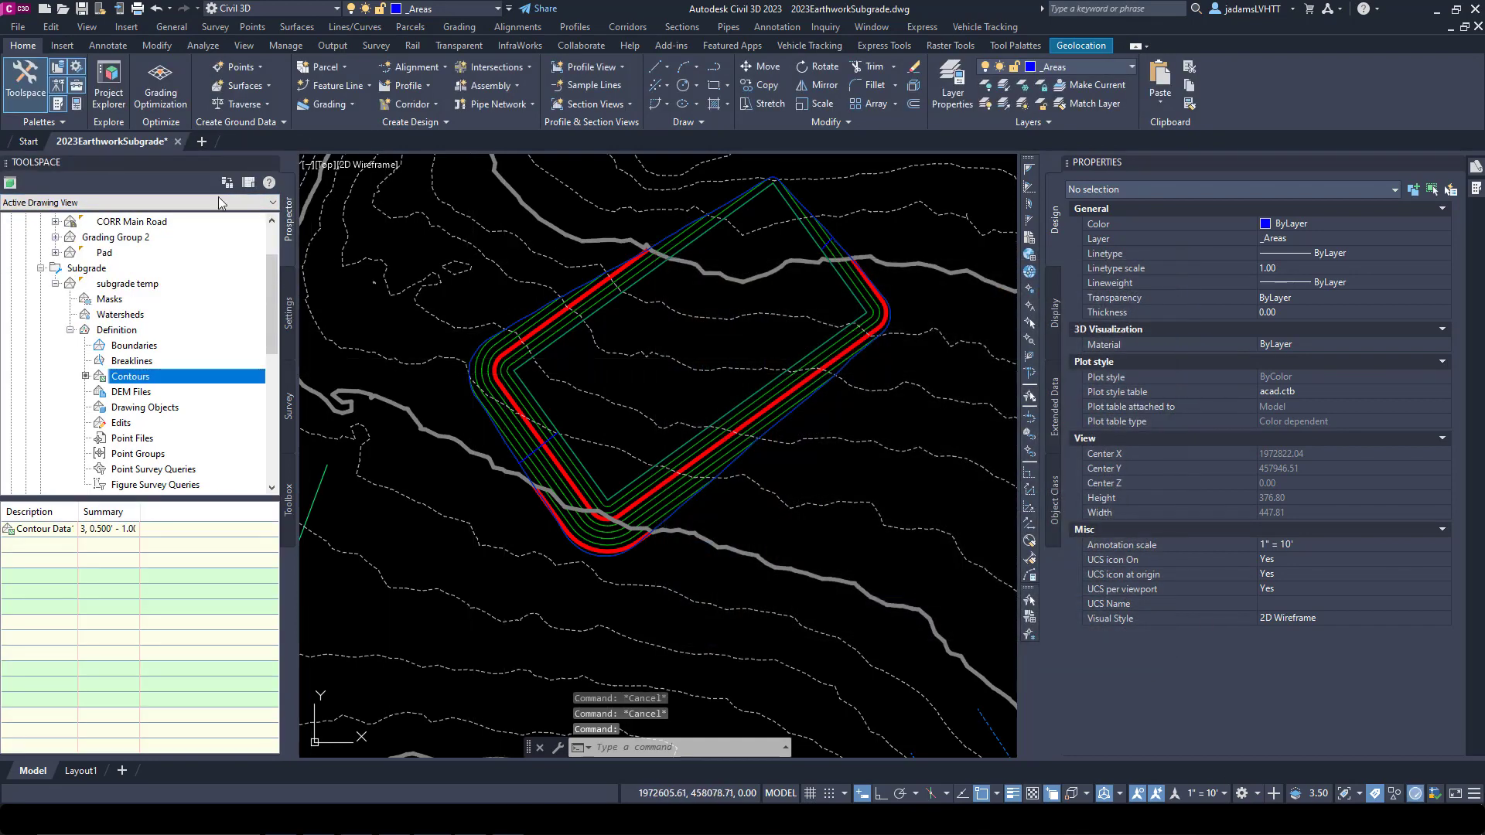
right_click(135, 143)
left_click(169, 184)
left_click(837, 426)
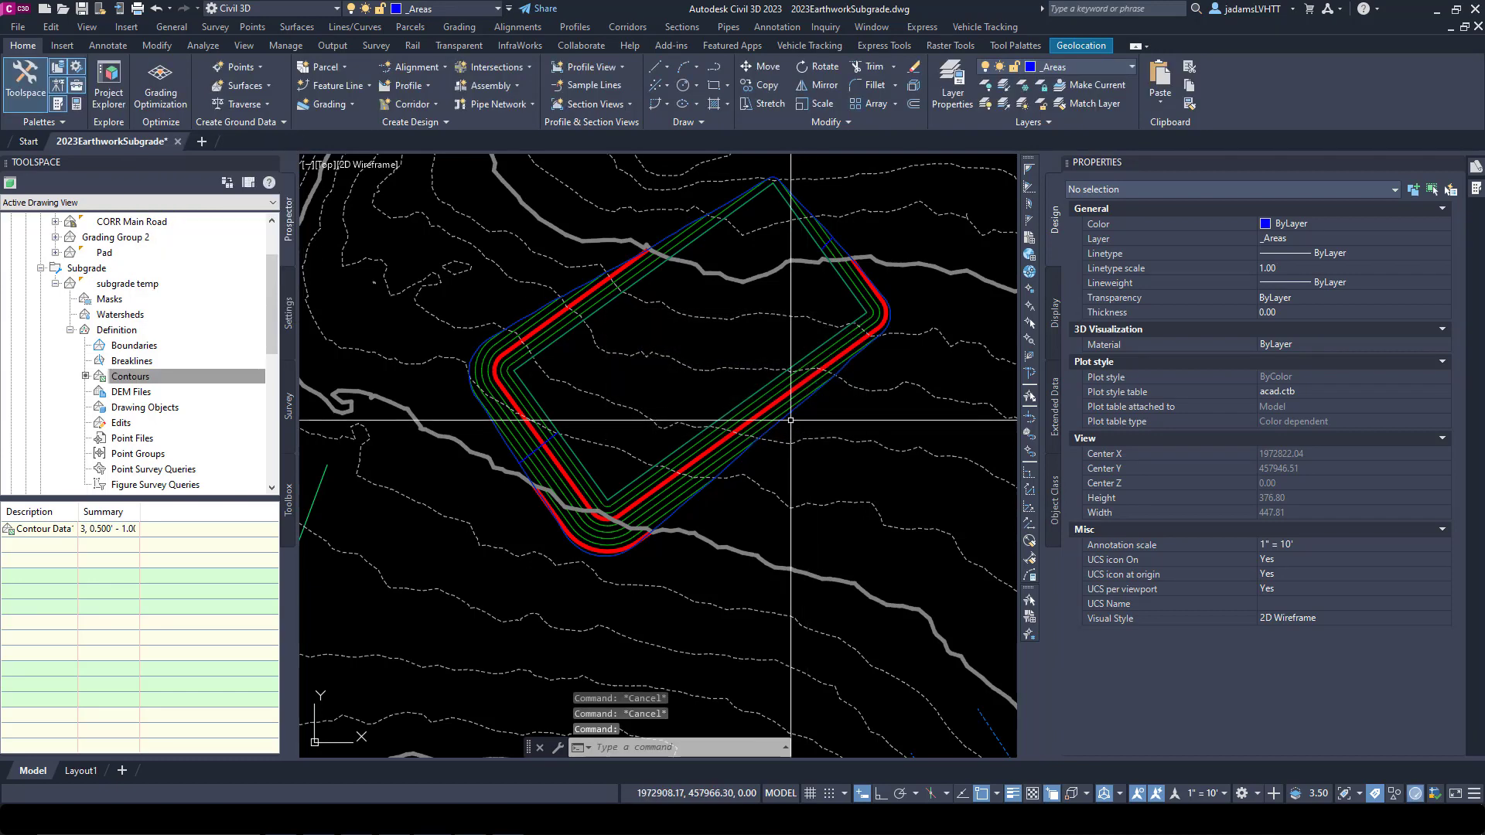
left_click(784, 416)
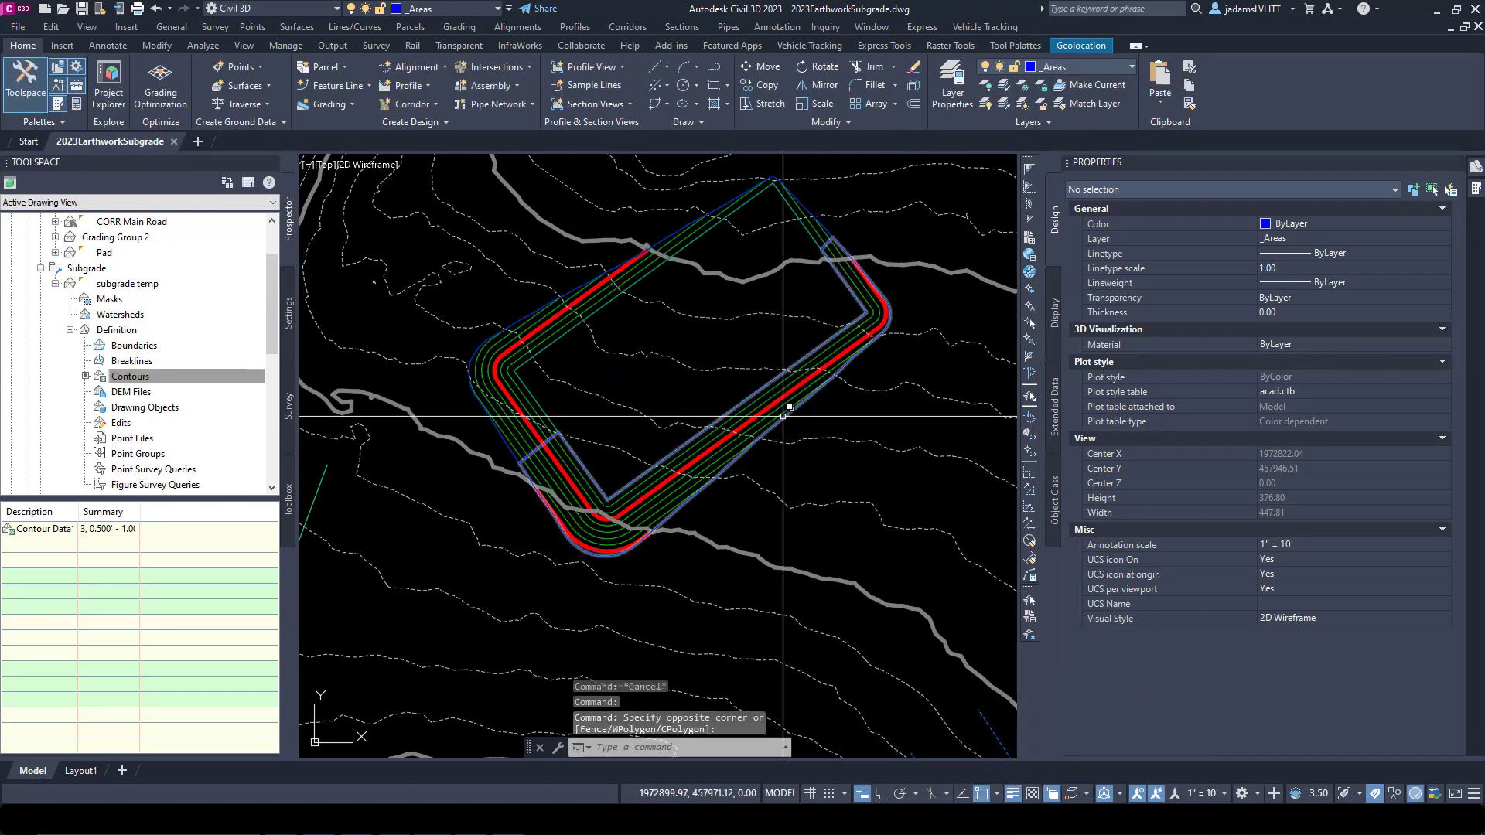
right_click(122, 286)
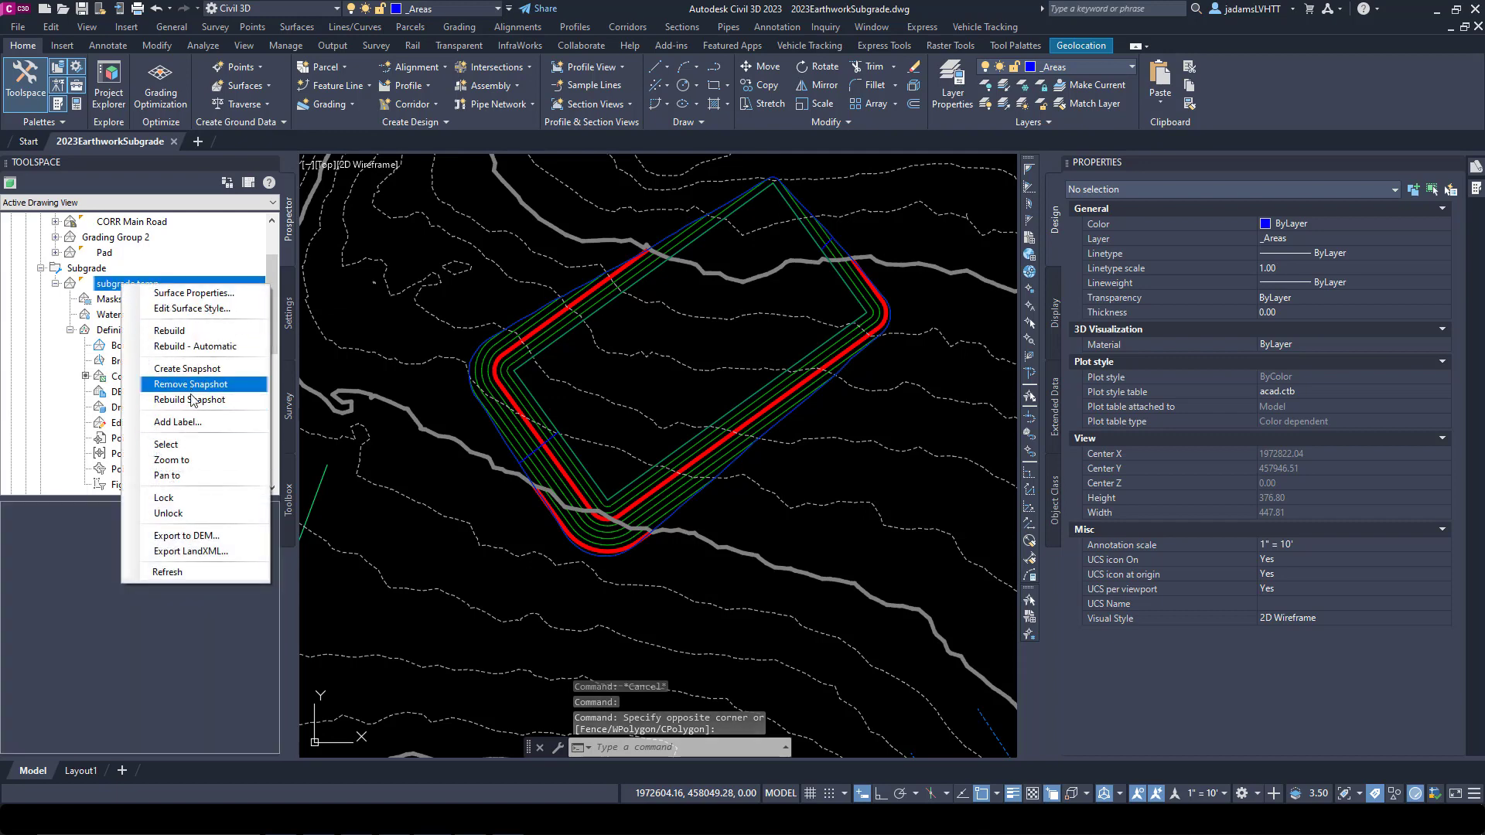
left_click(165, 445)
scroll(134, 300, "up", 1)
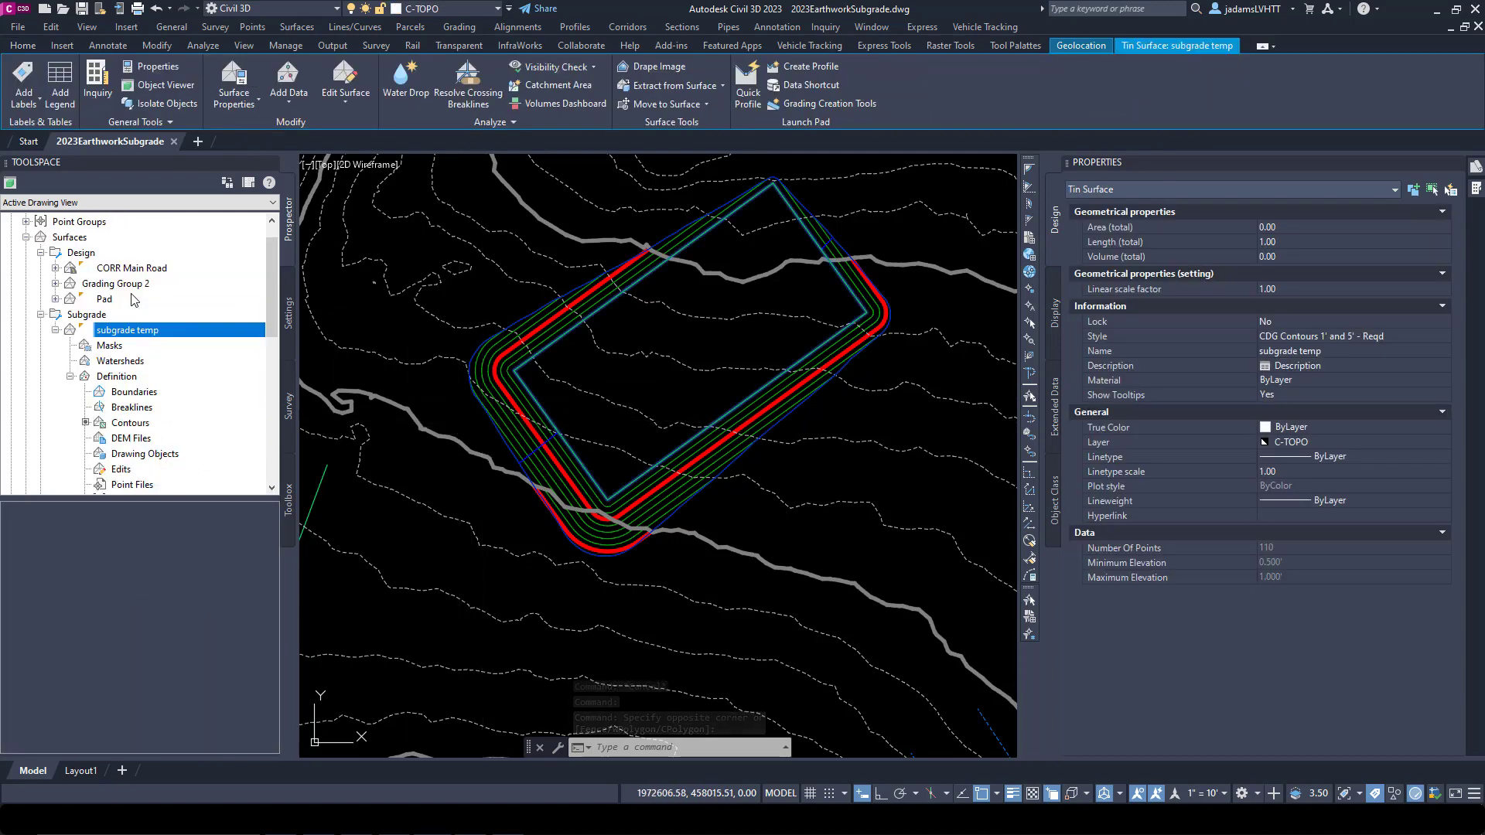
scroll(120, 393, "down", 3)
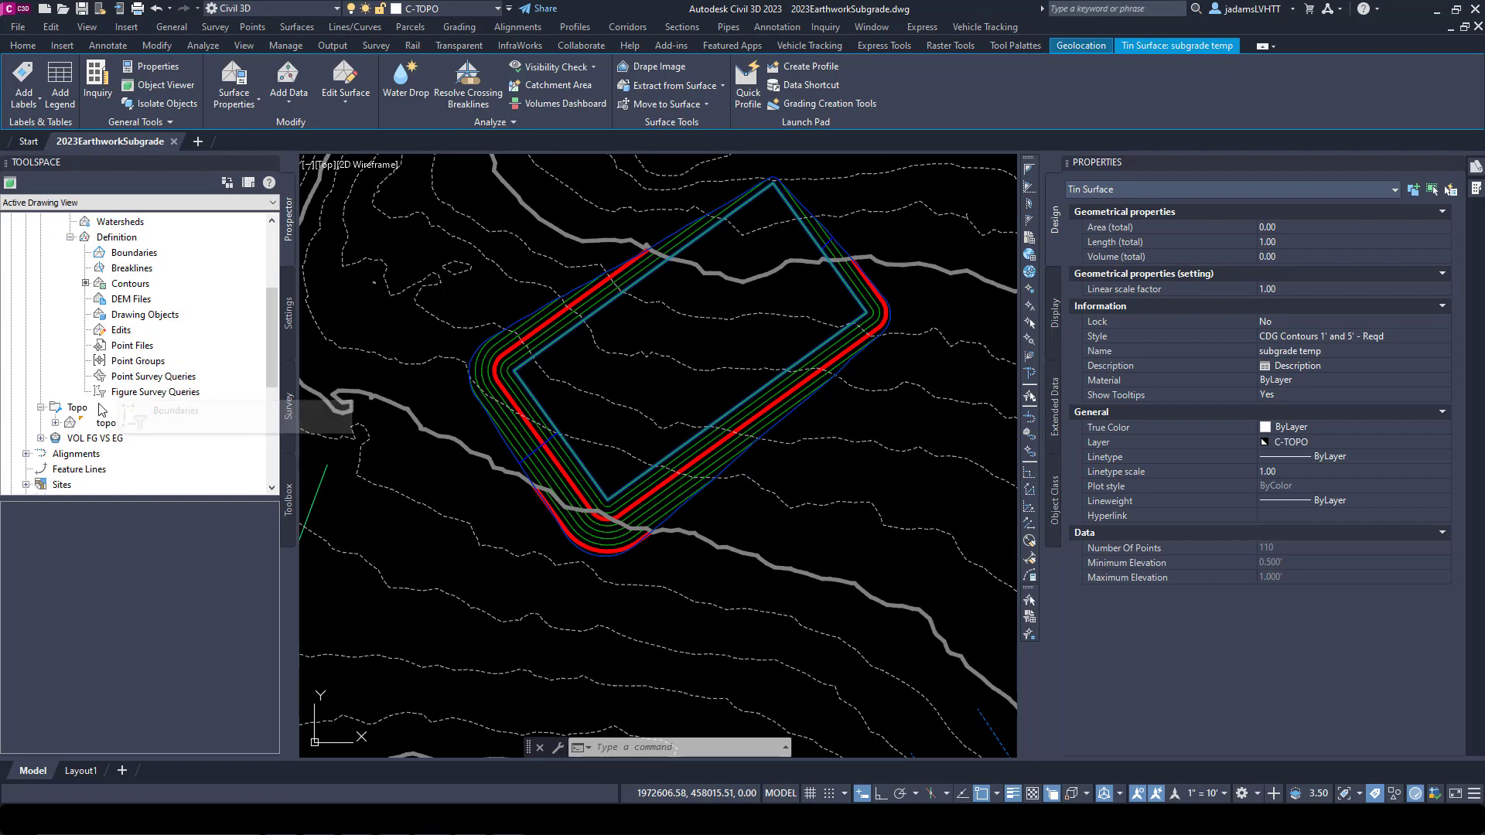
scroll(120, 360, "up", 3)
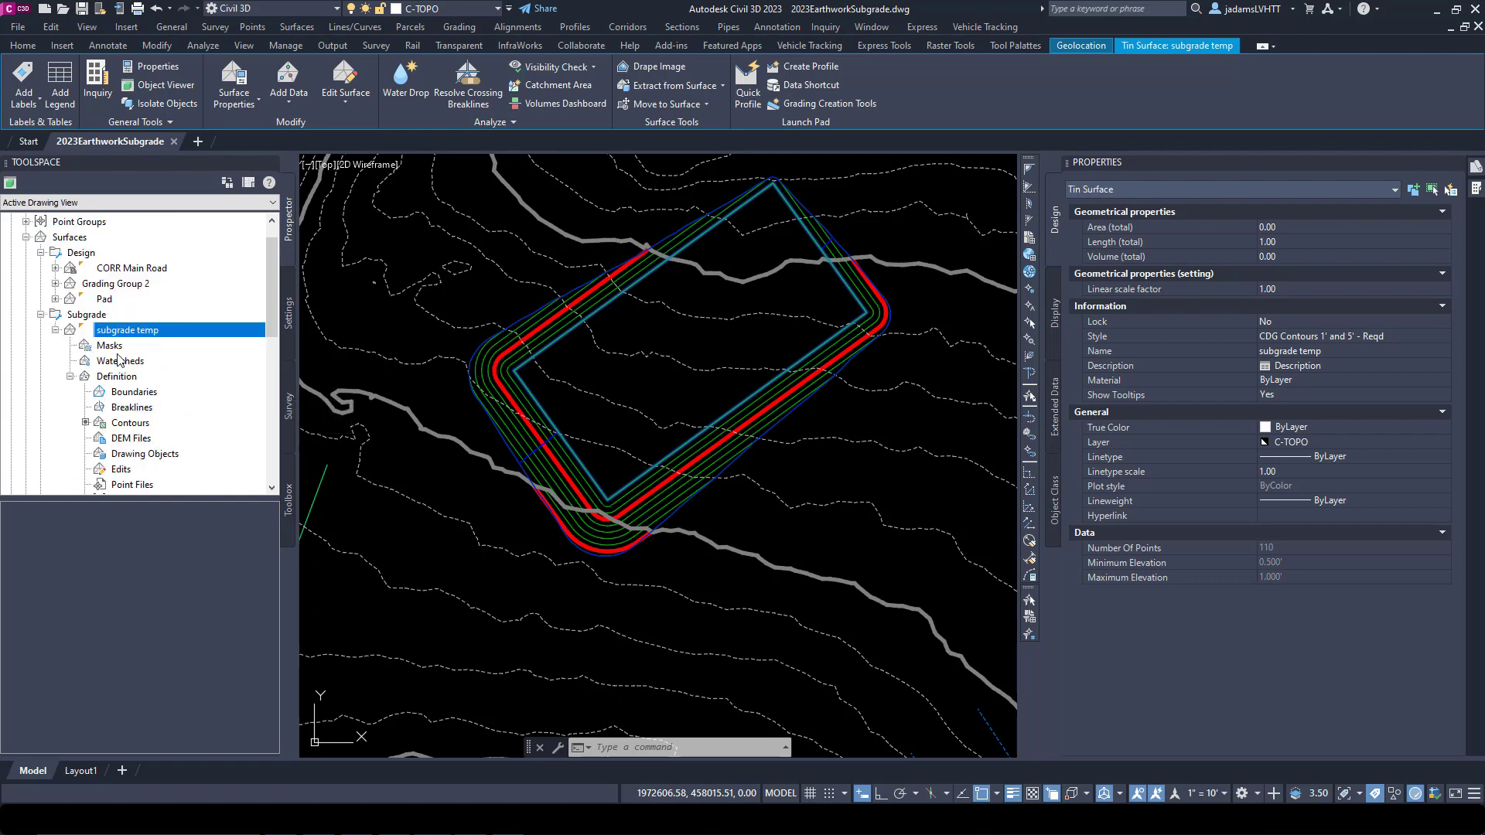
right_click(107, 304)
left_click(155, 462)
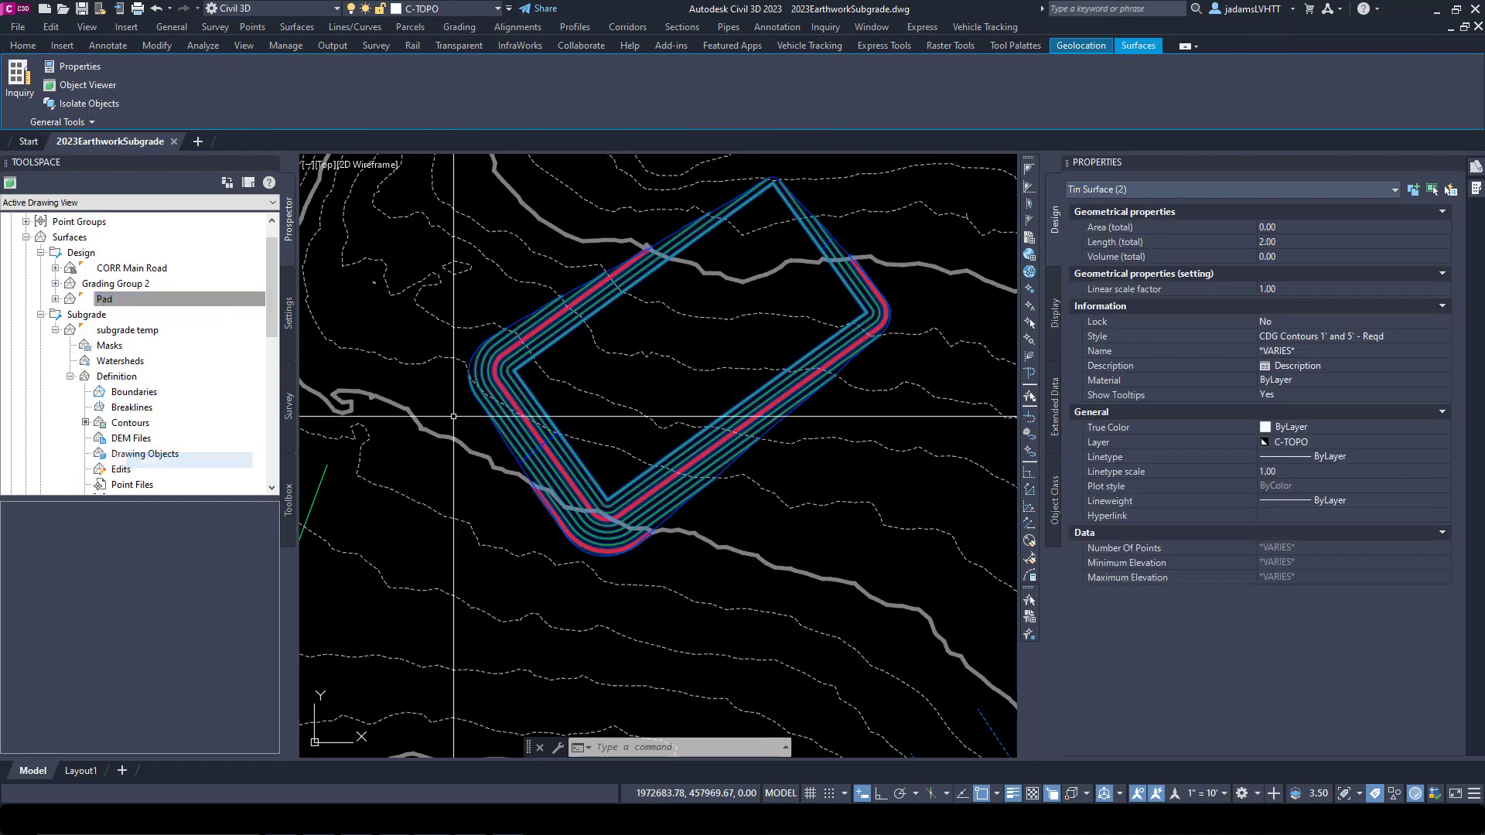
right_click(576, 372)
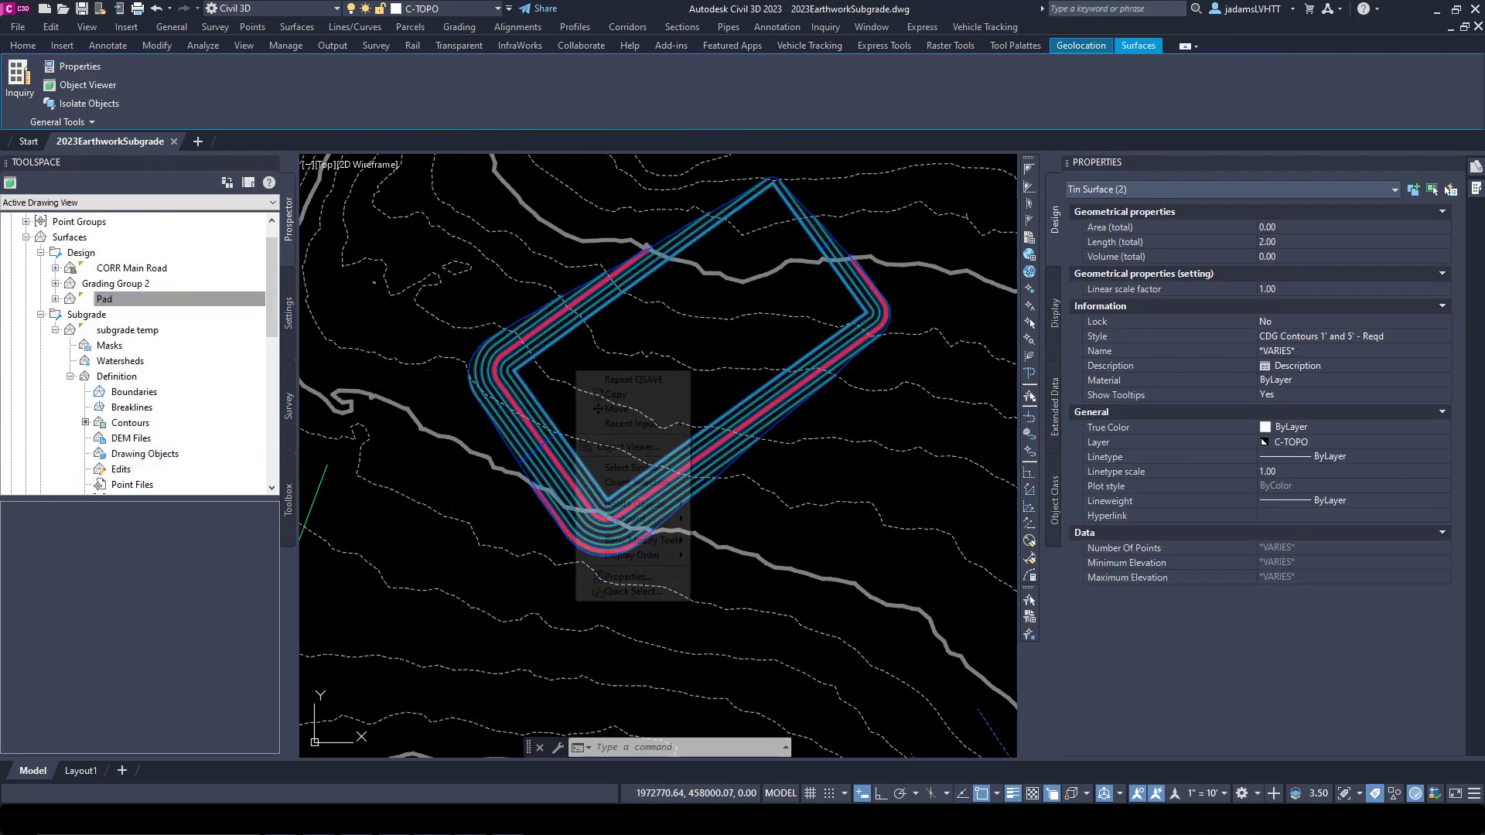
left_click(639, 447)
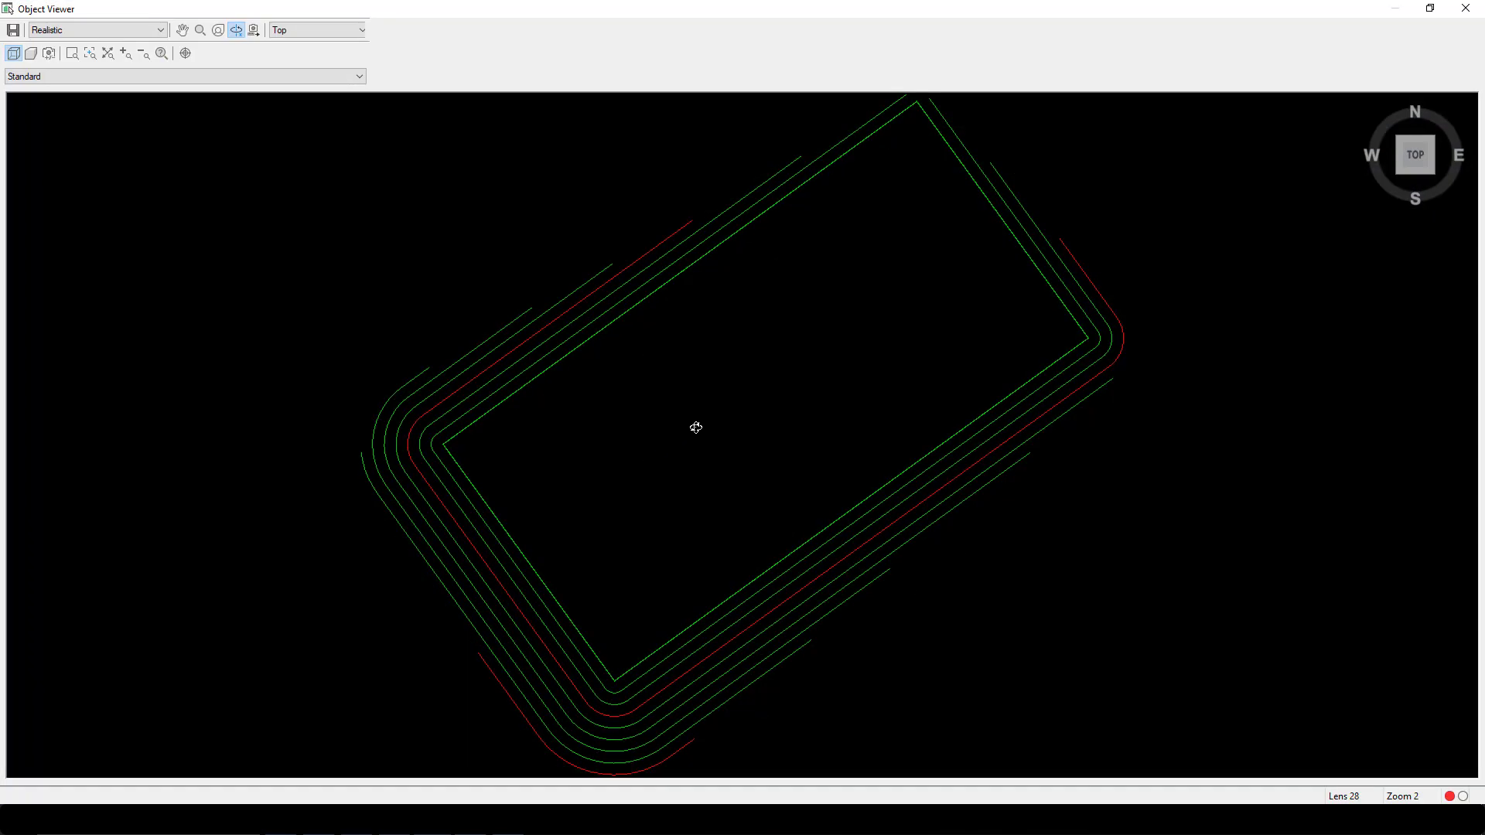
mouse_move(708, 535)
left_mouse_down()
mouse_move(717, 352)
mouse_move(696, 387)
mouse_move(755, 441)
mouse_move(769, 345)
left_mouse_up()
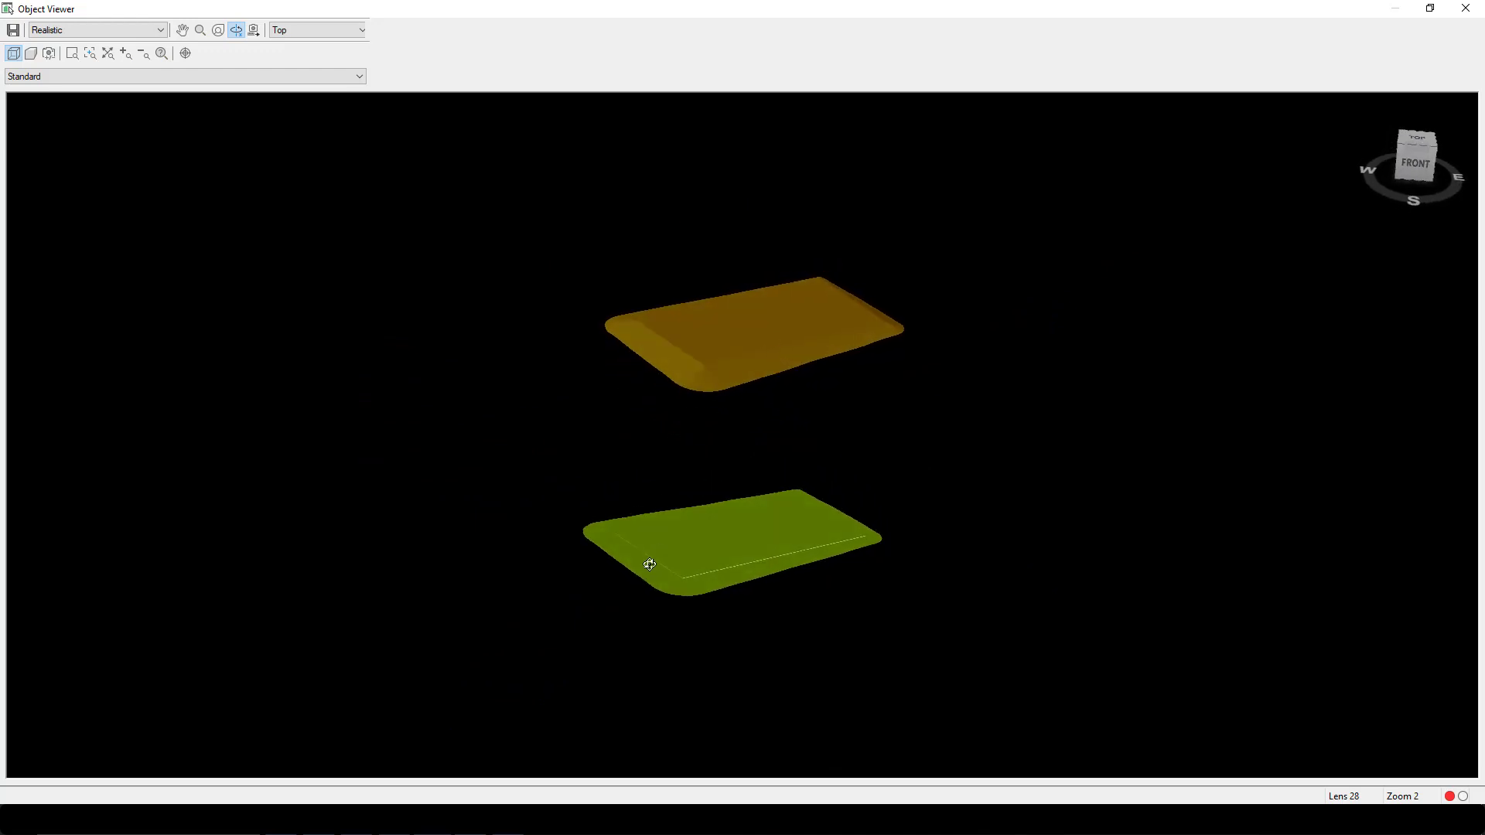
scroll(697, 599, "up", 2)
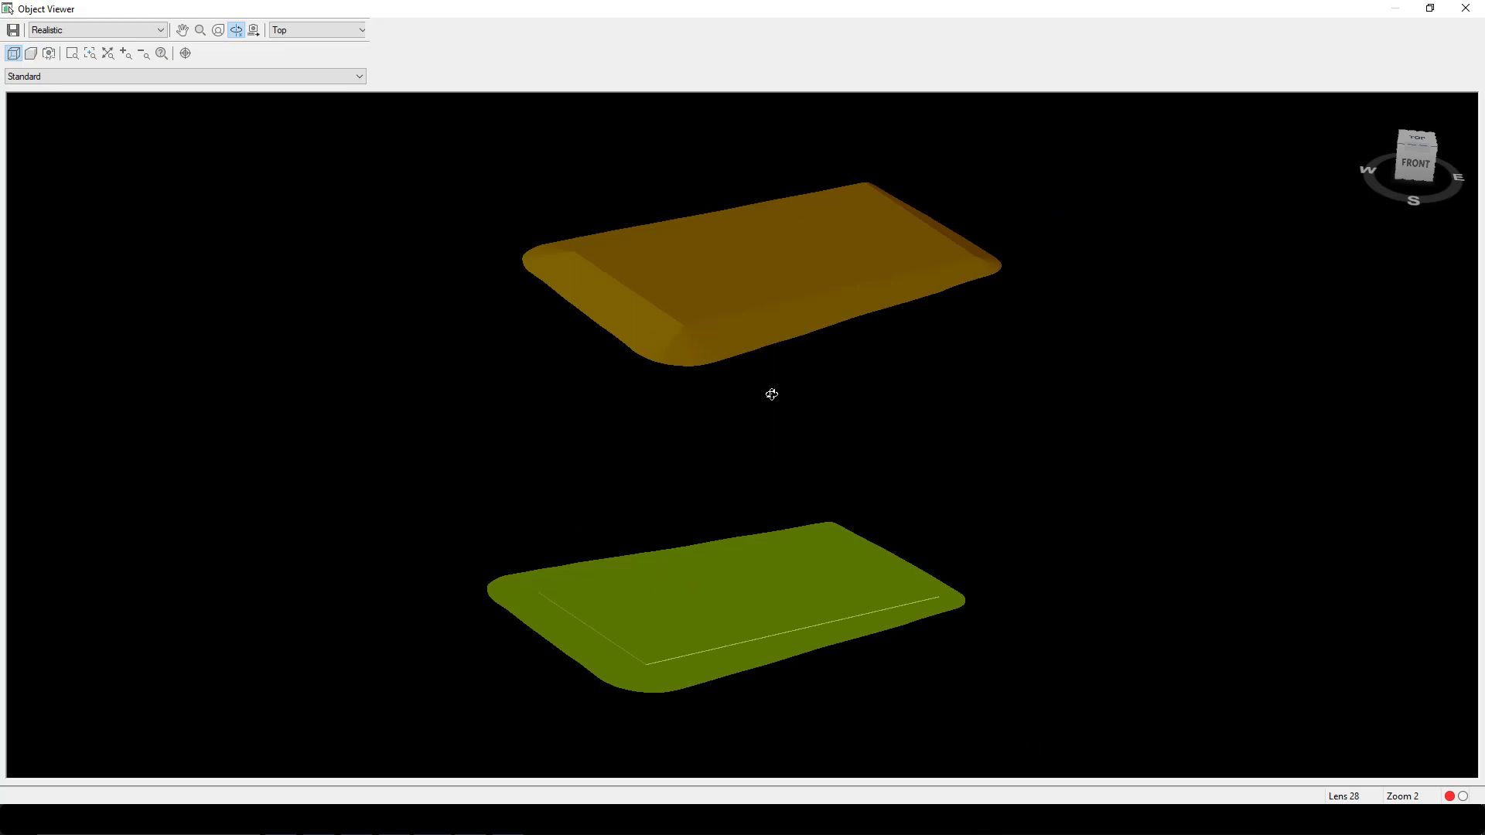
mouse_move(772, 394)
left_mouse_down()
mouse_move(769, 454)
mouse_move(878, 401)
mouse_move(779, 424)
mouse_move(789, 404)
left_mouse_up()
left_click(1466, 7)
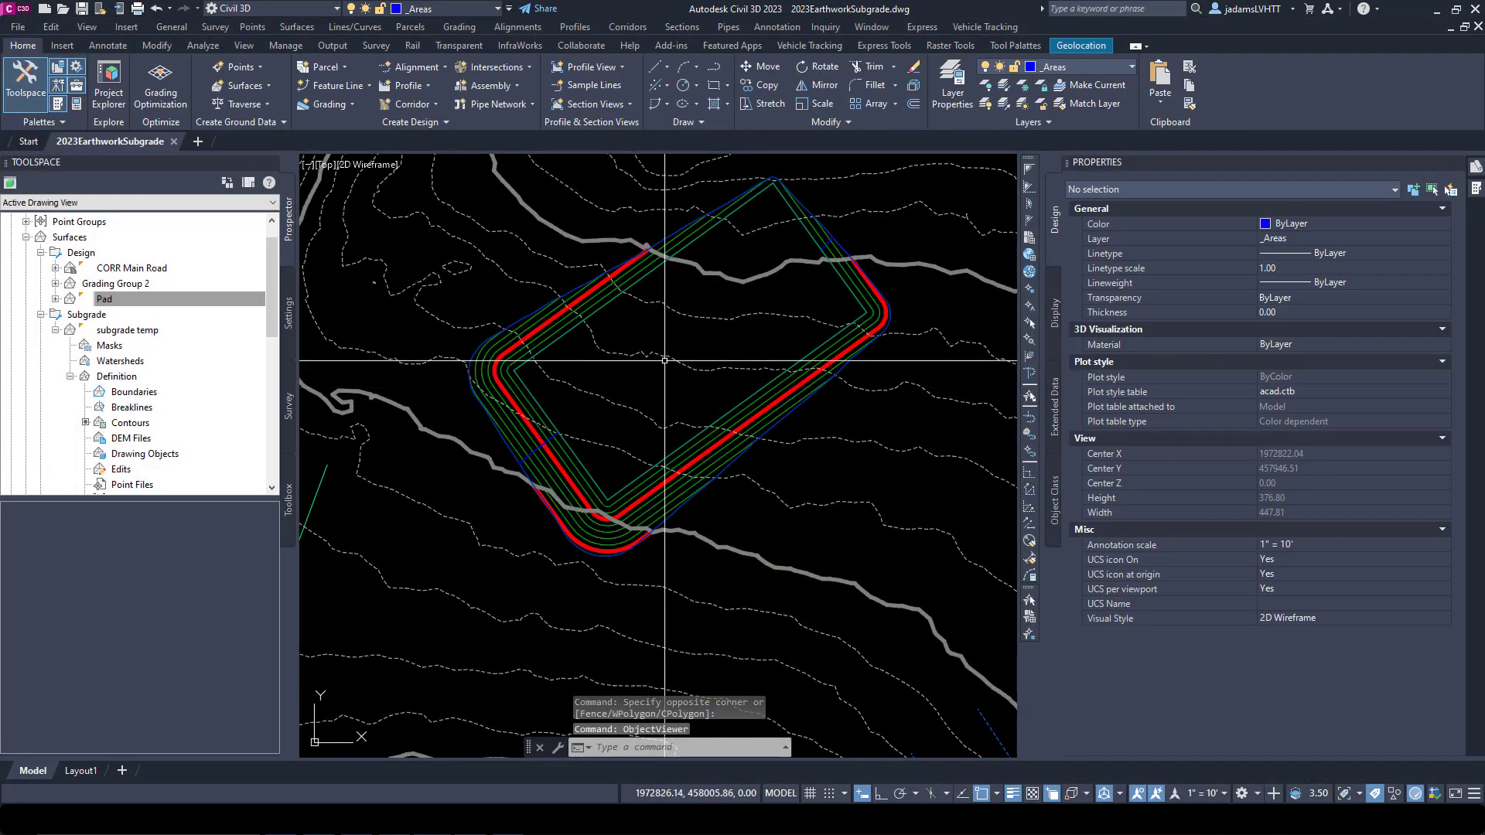
scroll(542, 364, "down", 3)
scroll(531, 363, "up", 5)
scroll(666, 335, "down", 2)
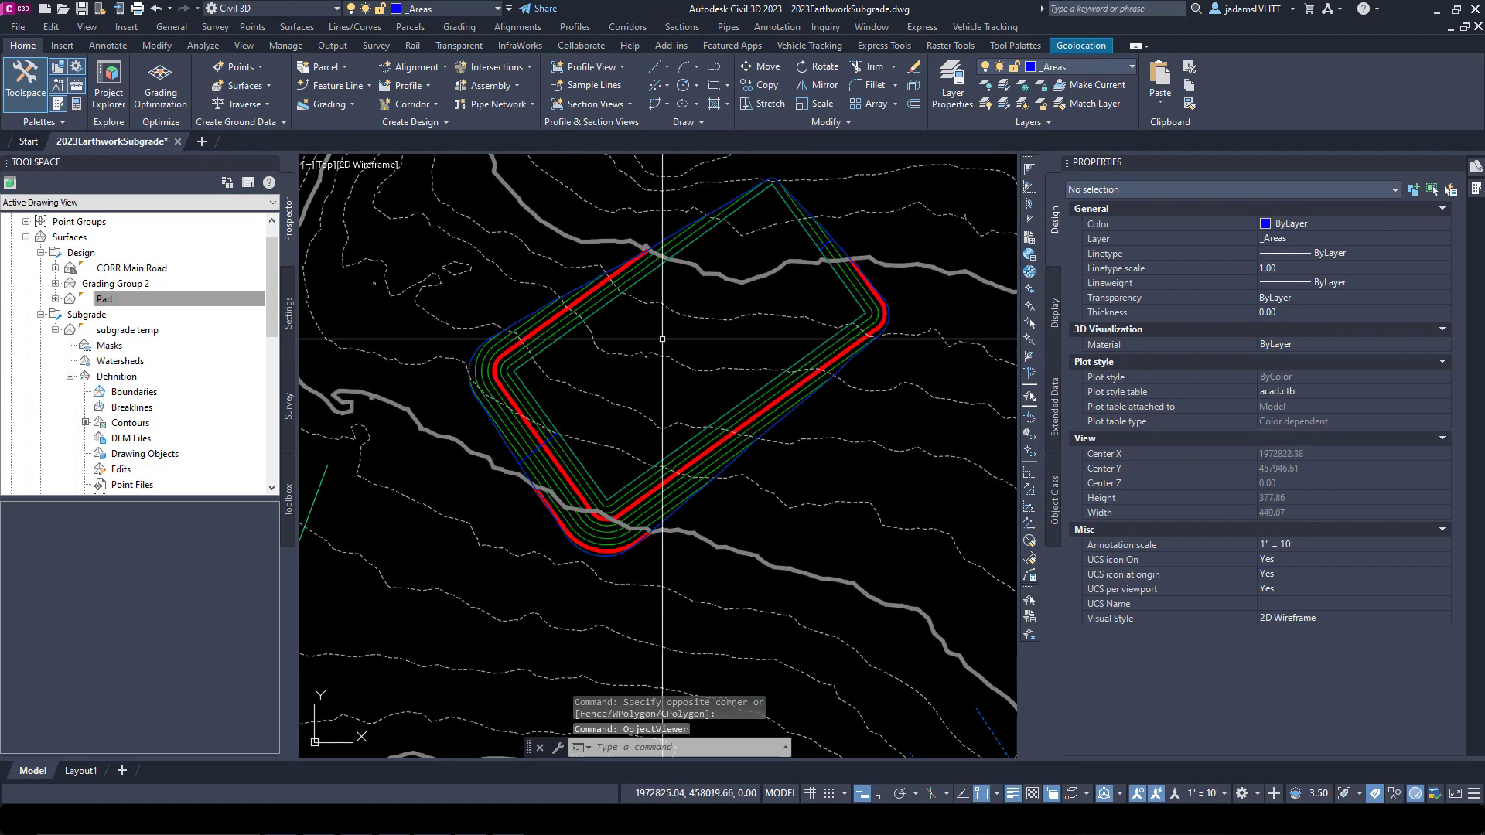
mouse_move(687, 369)
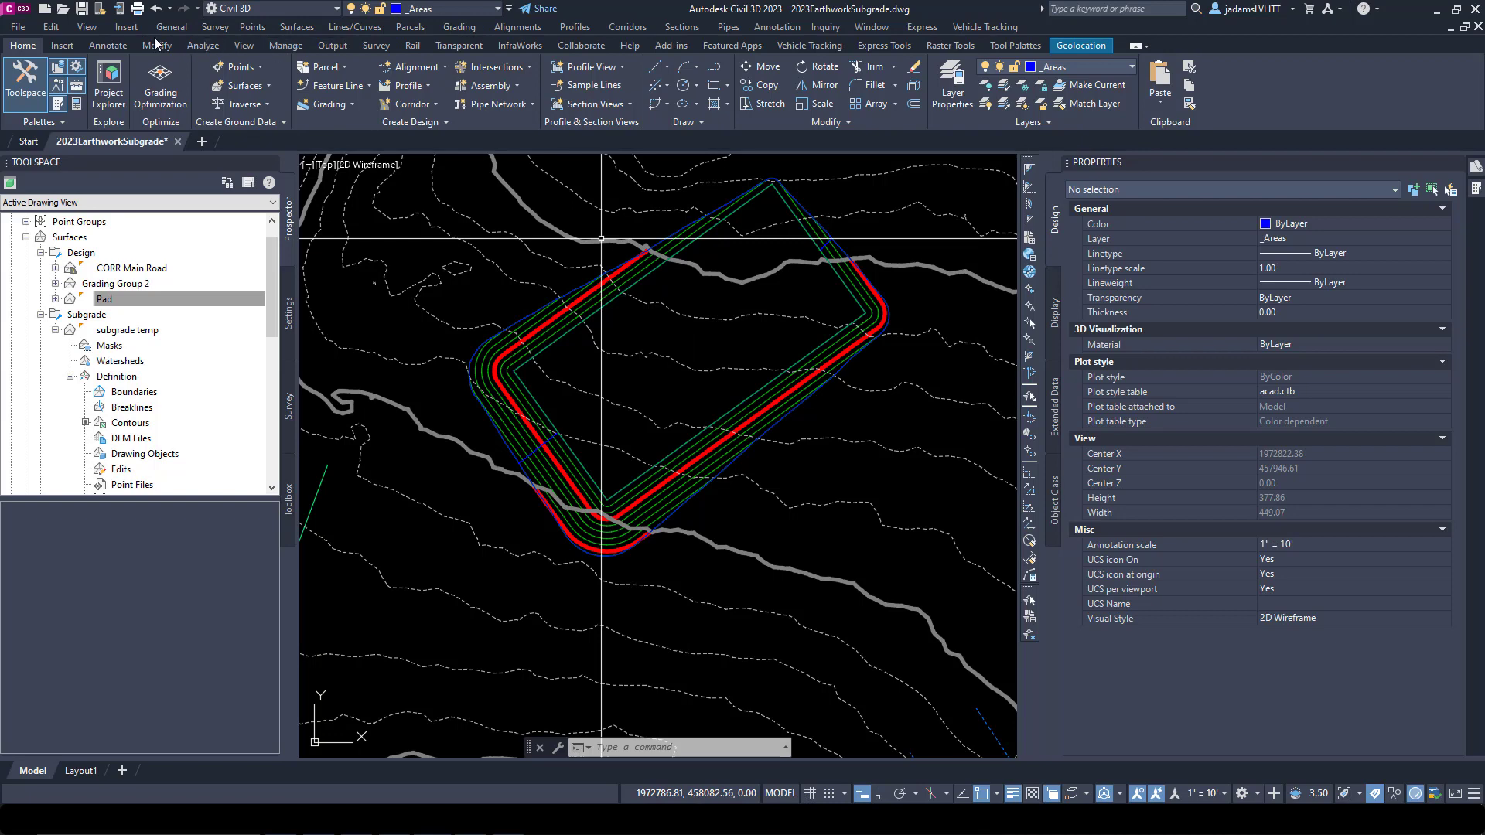
Step: Open the Volumes Dashboard and start a new volume surface named VOL SUBGRADE
left_click(202, 45)
left_click(499, 77)
left_click(343, 262)
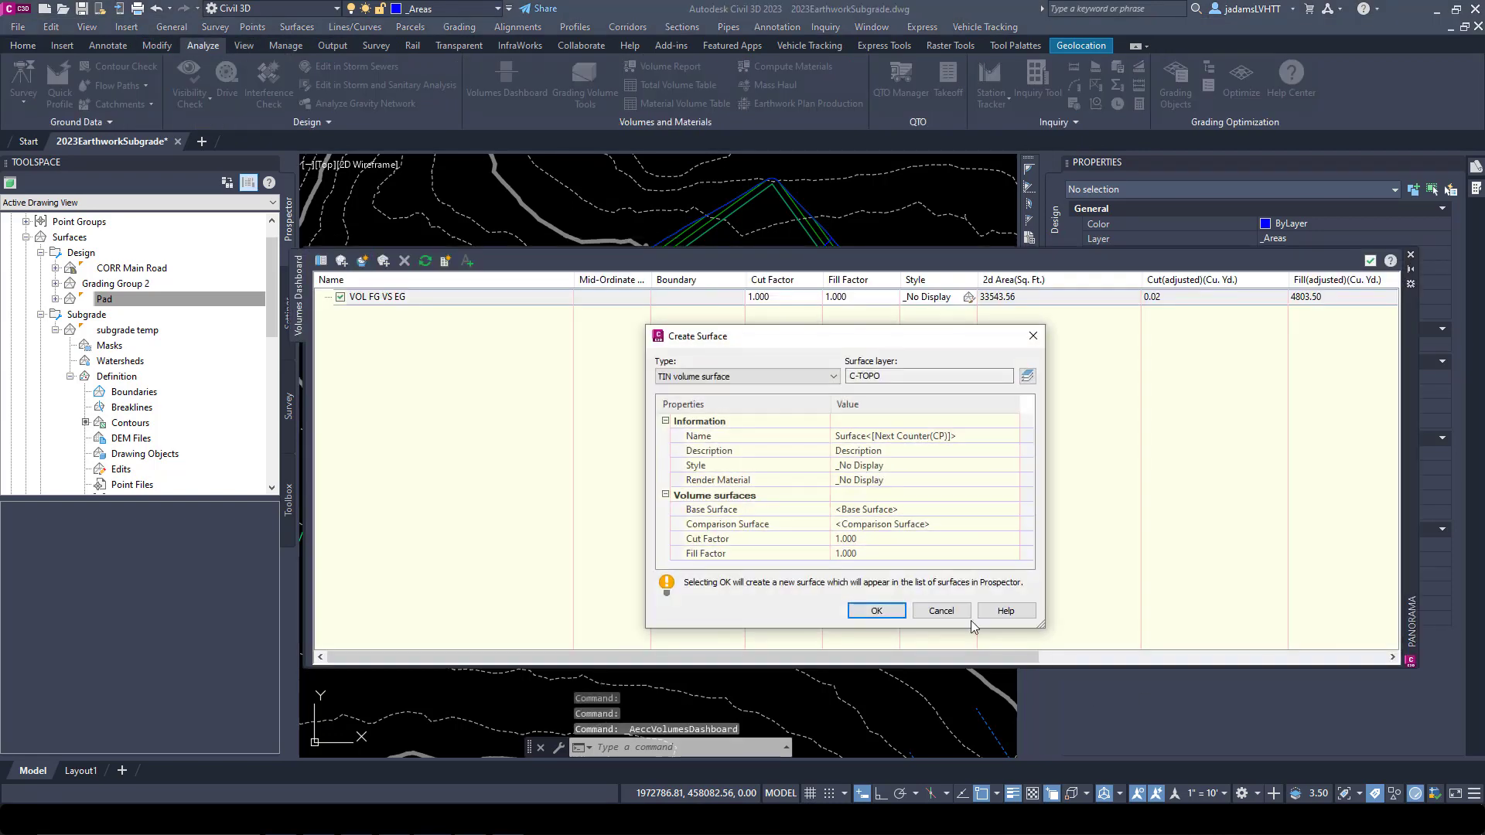
left_click(917, 436)
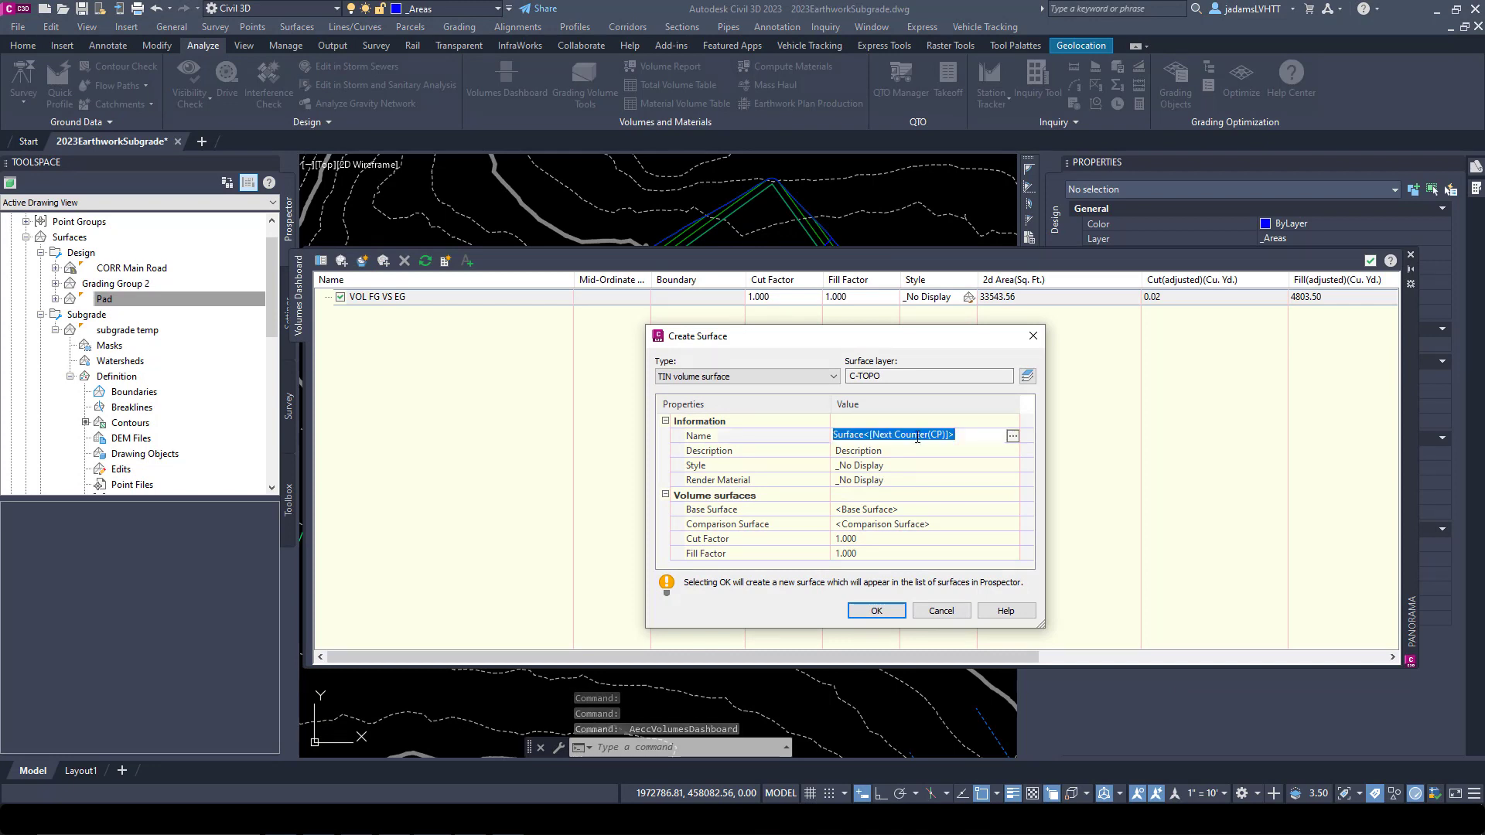
type("Sub")
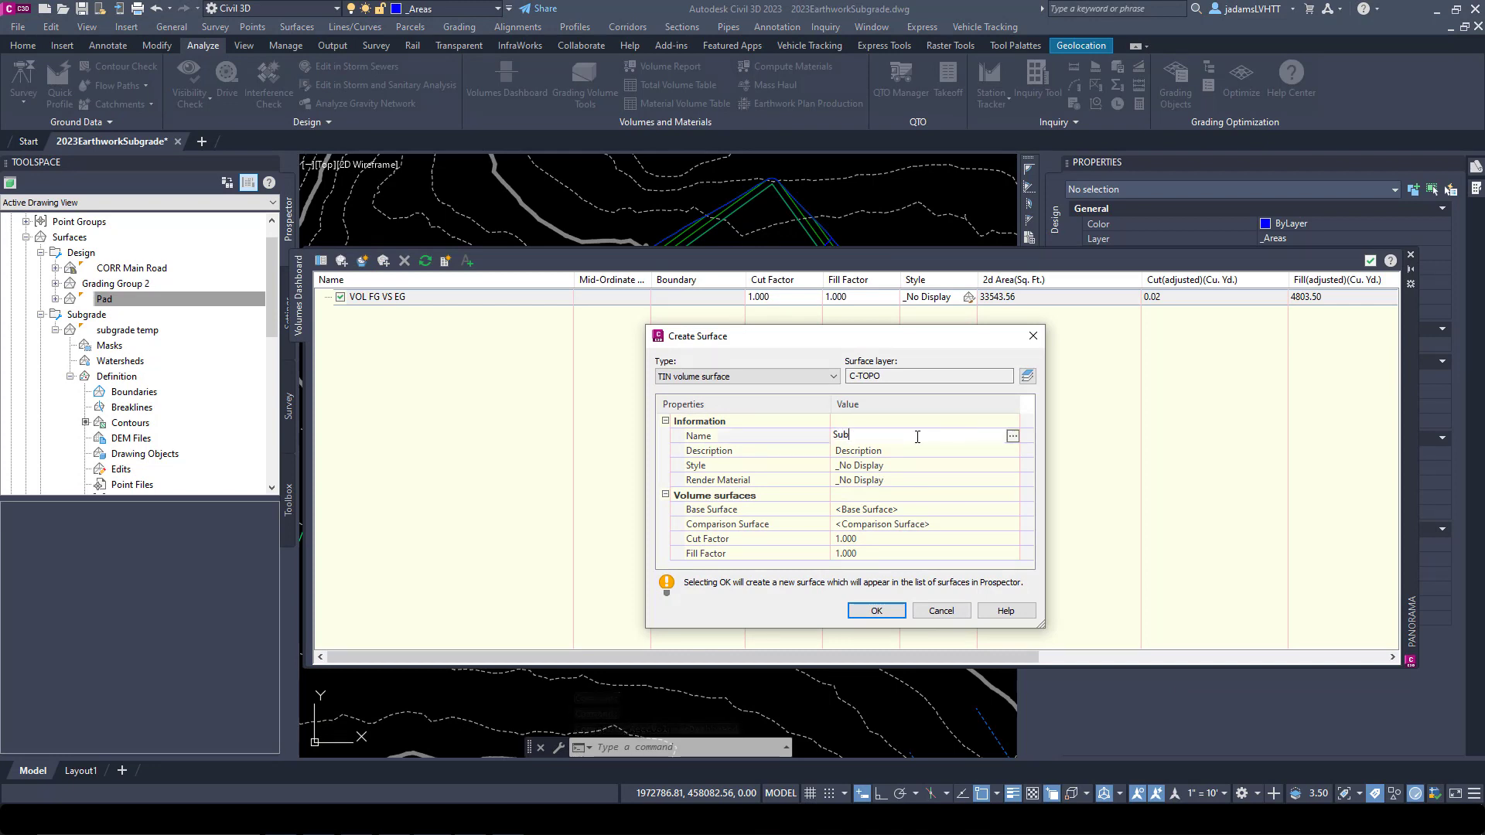
key("Caps_Lock")
type("VOL SUBGRADE")
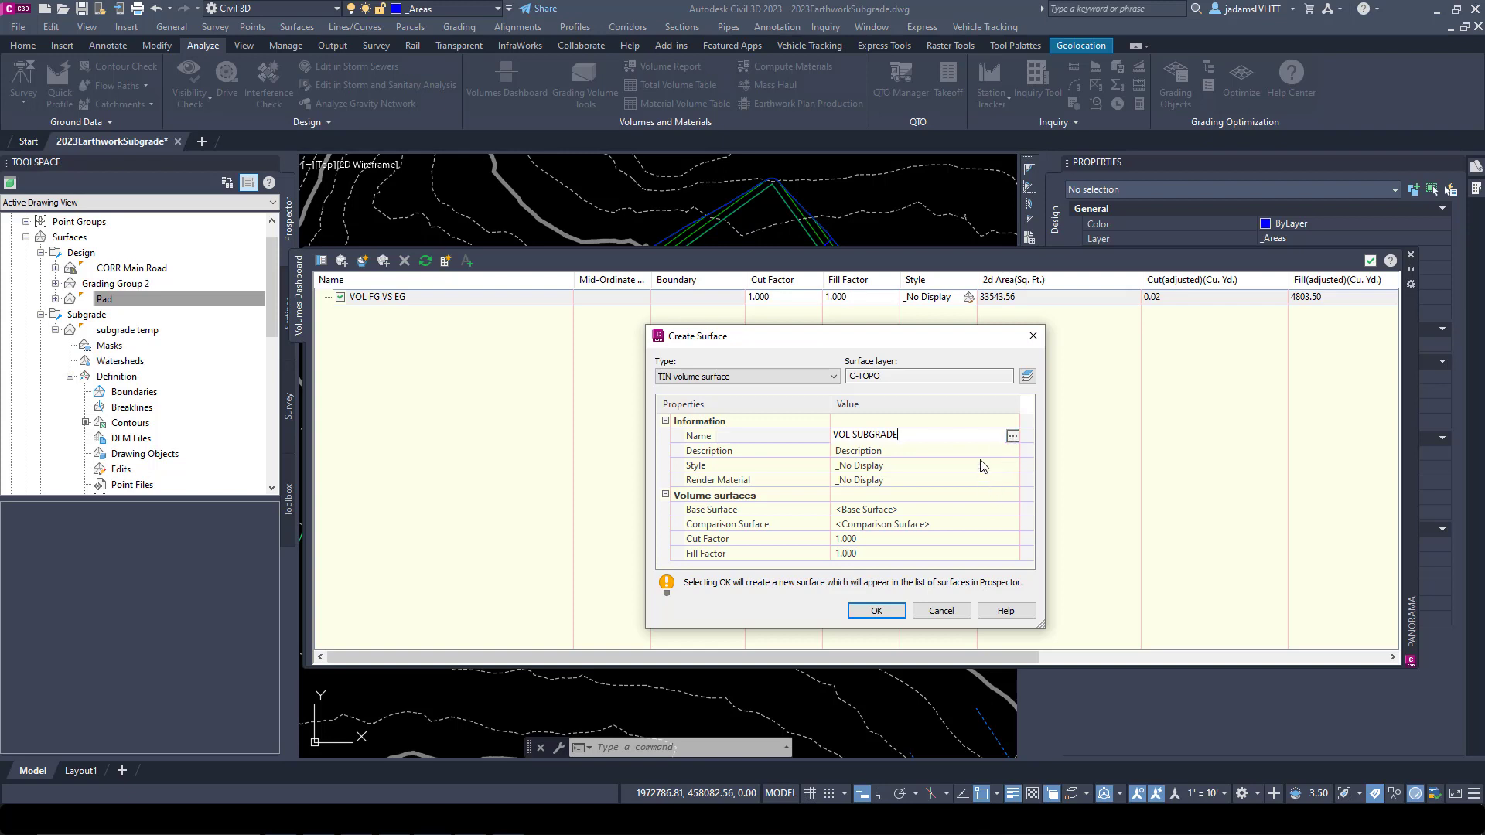
key("Return")
Step: Give the volume surface the CDG Contours 1' and 5' - Reqd style
left_click(1001, 471)
left_click(1014, 464)
left_click(1027, 374)
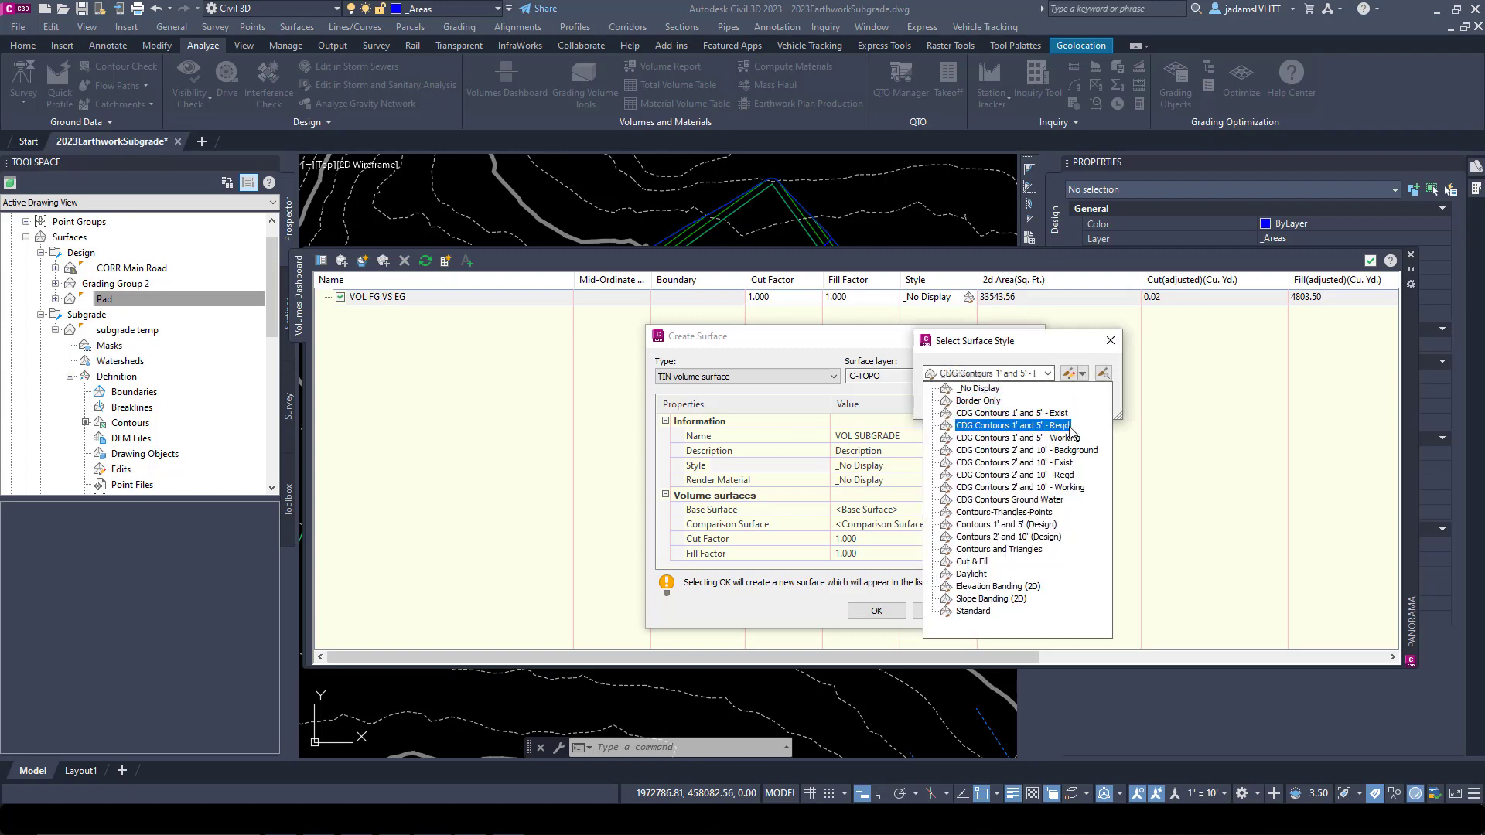
left_click(1041, 427)
left_click(953, 402)
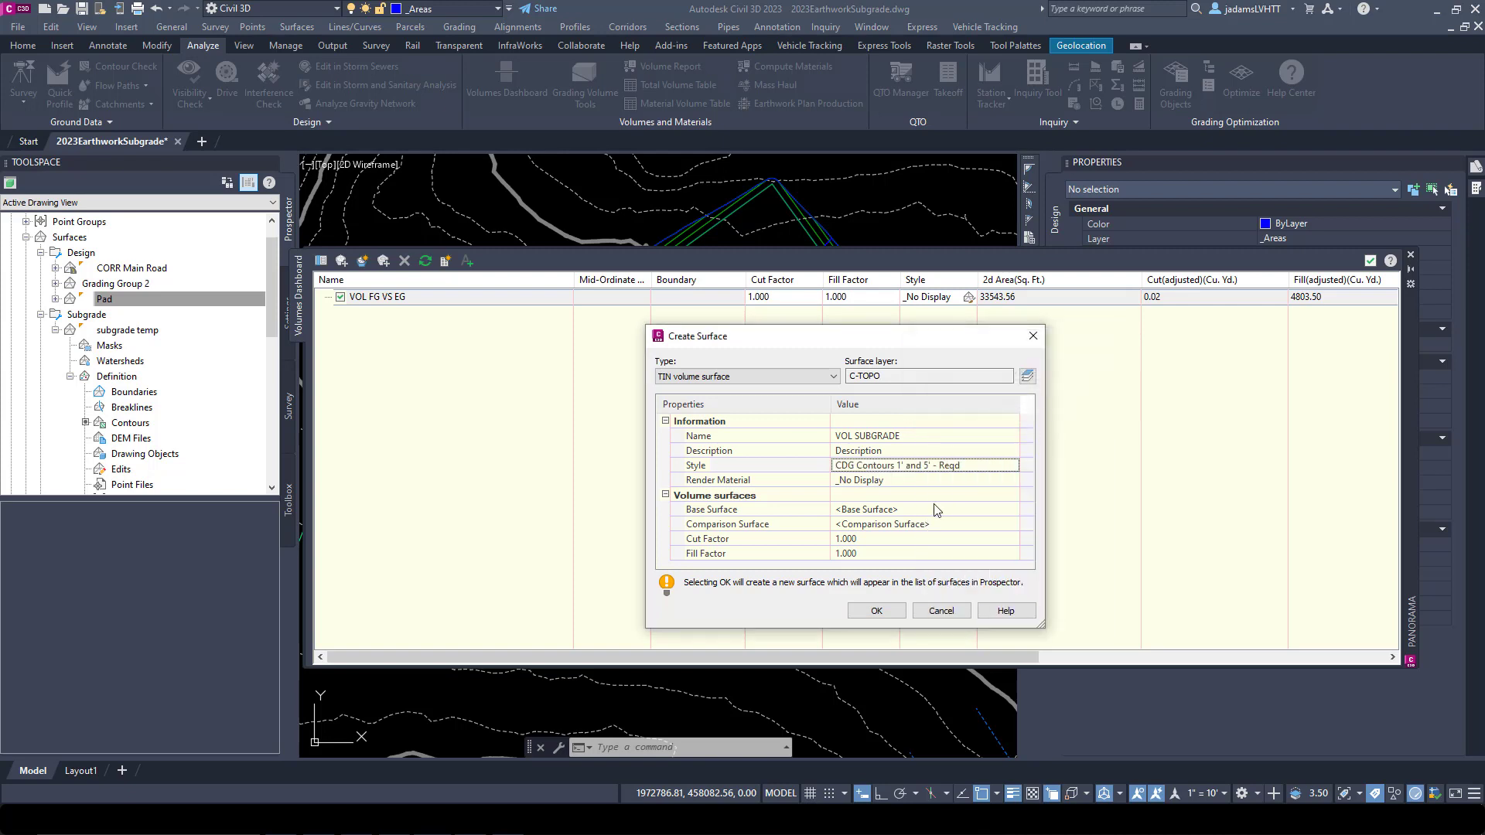
Step: Set subgrade temp as base and Pad as comparison surface, and create the volume surface
left_click(985, 503)
left_click(1012, 508)
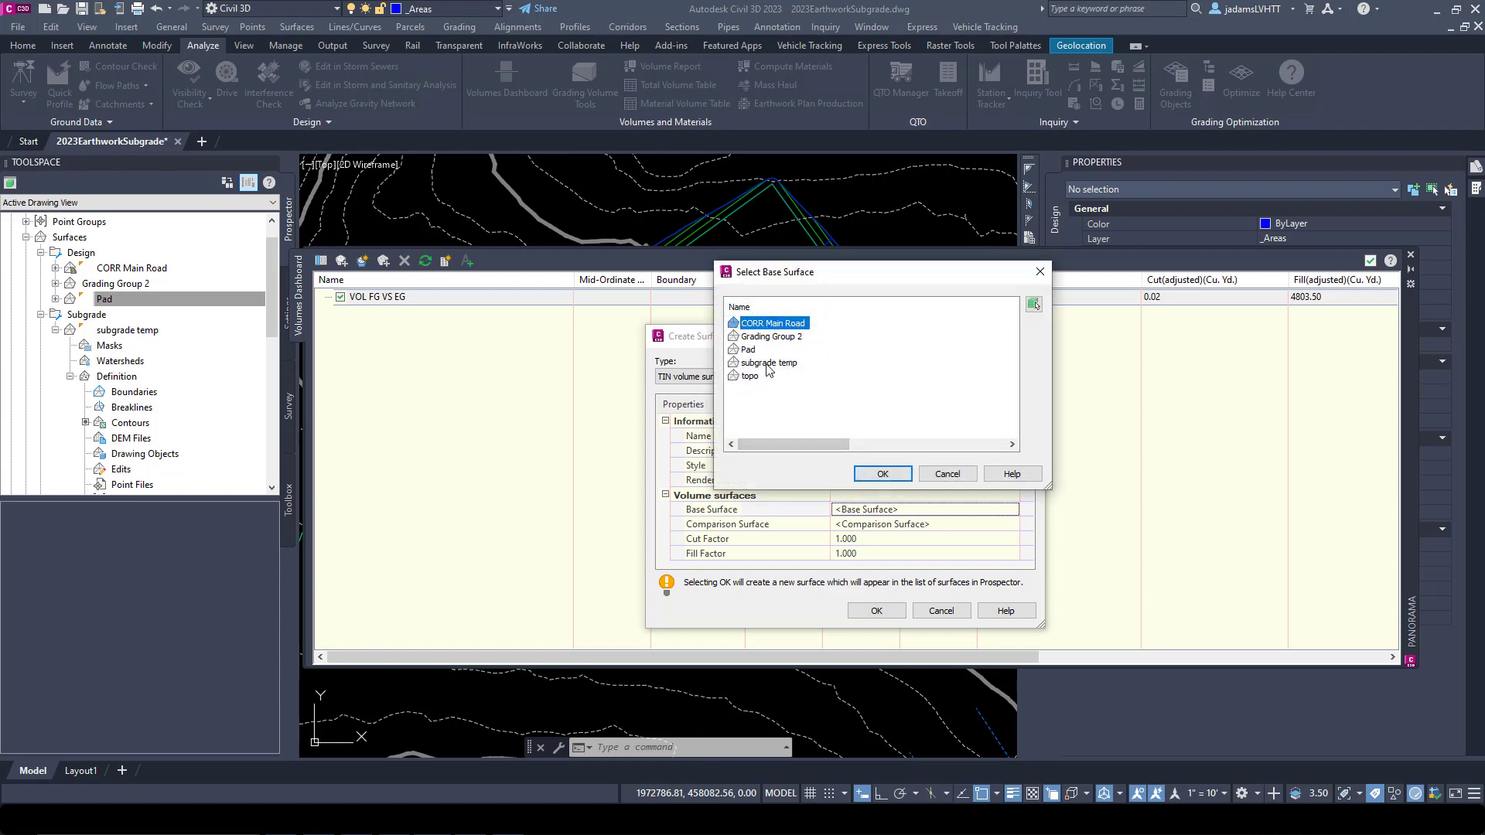
left_click(768, 363)
left_click(909, 474)
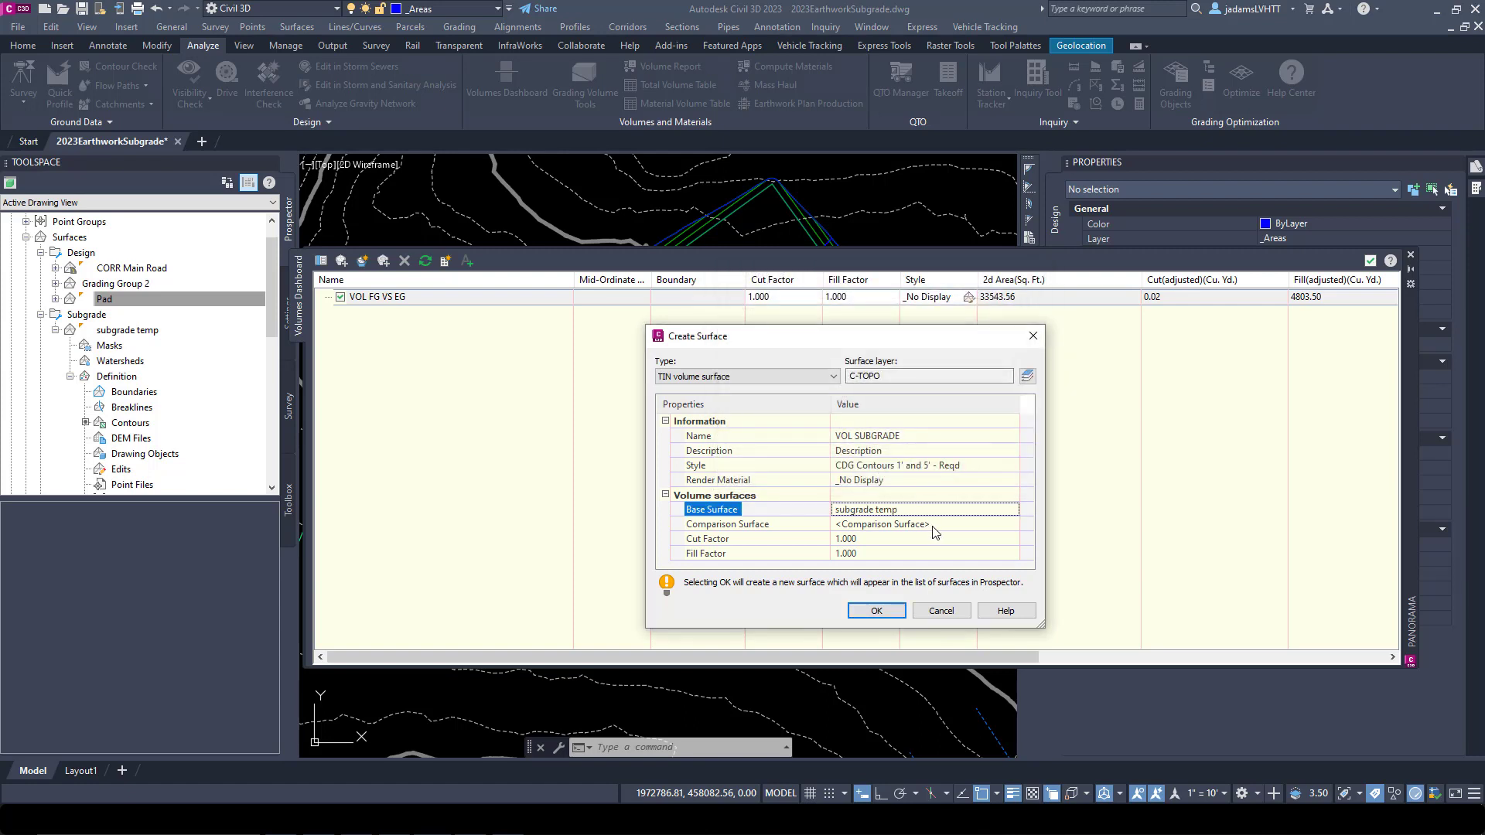
left_click(947, 524)
left_click(1011, 525)
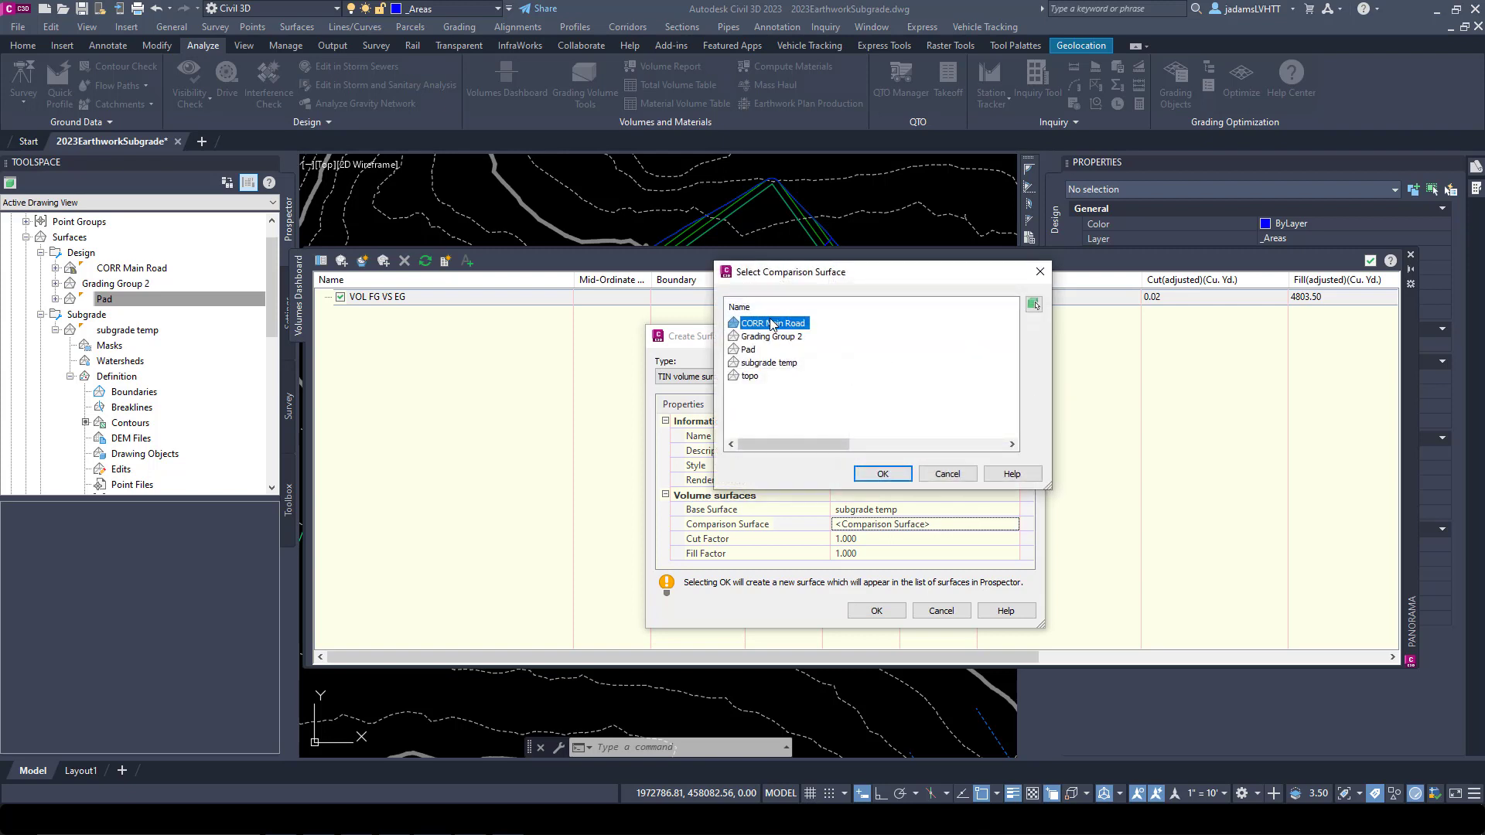
left_click(749, 350)
left_click(883, 473)
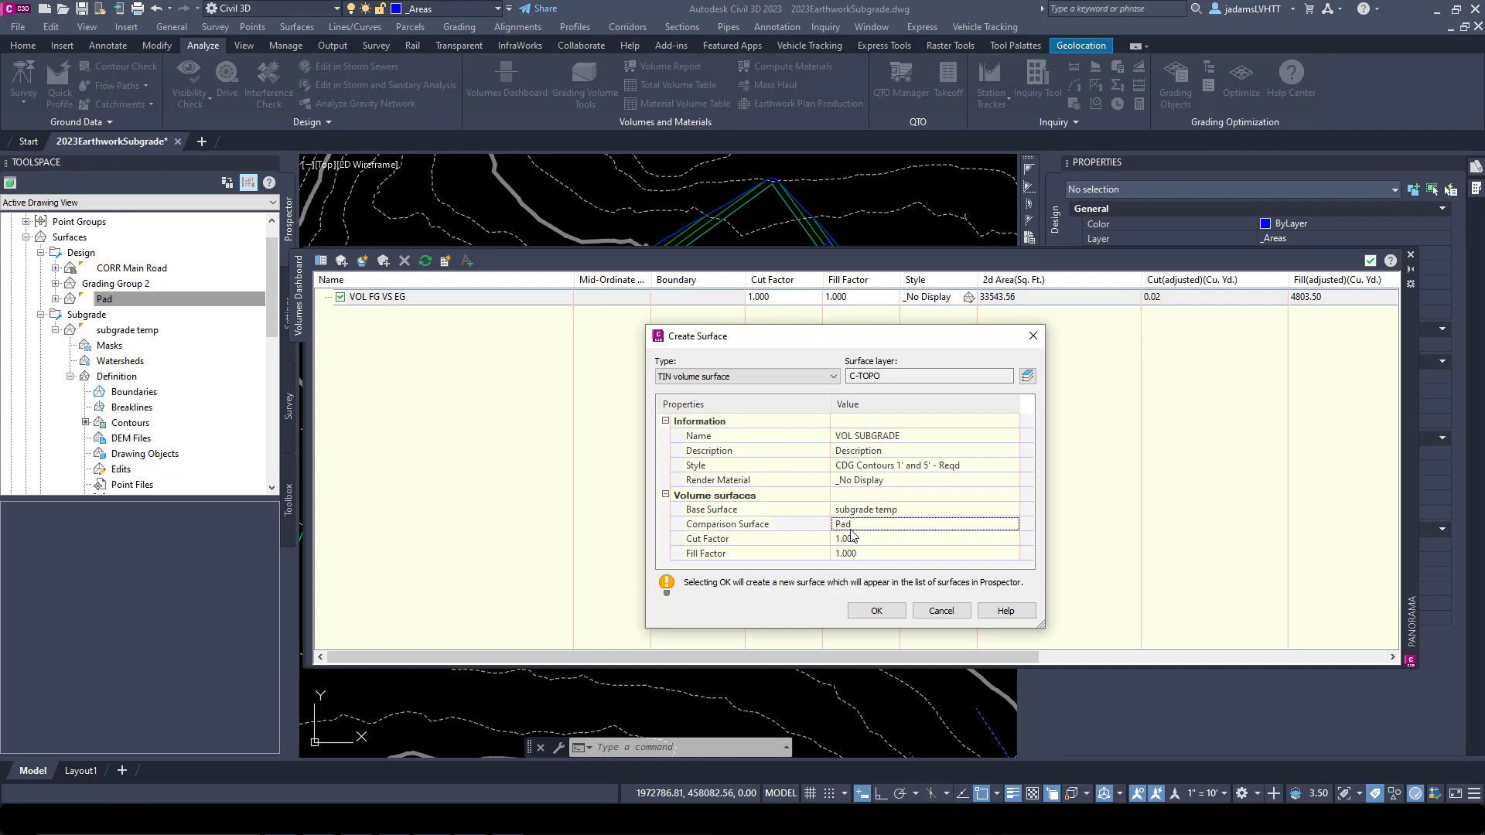
left_click(873, 612)
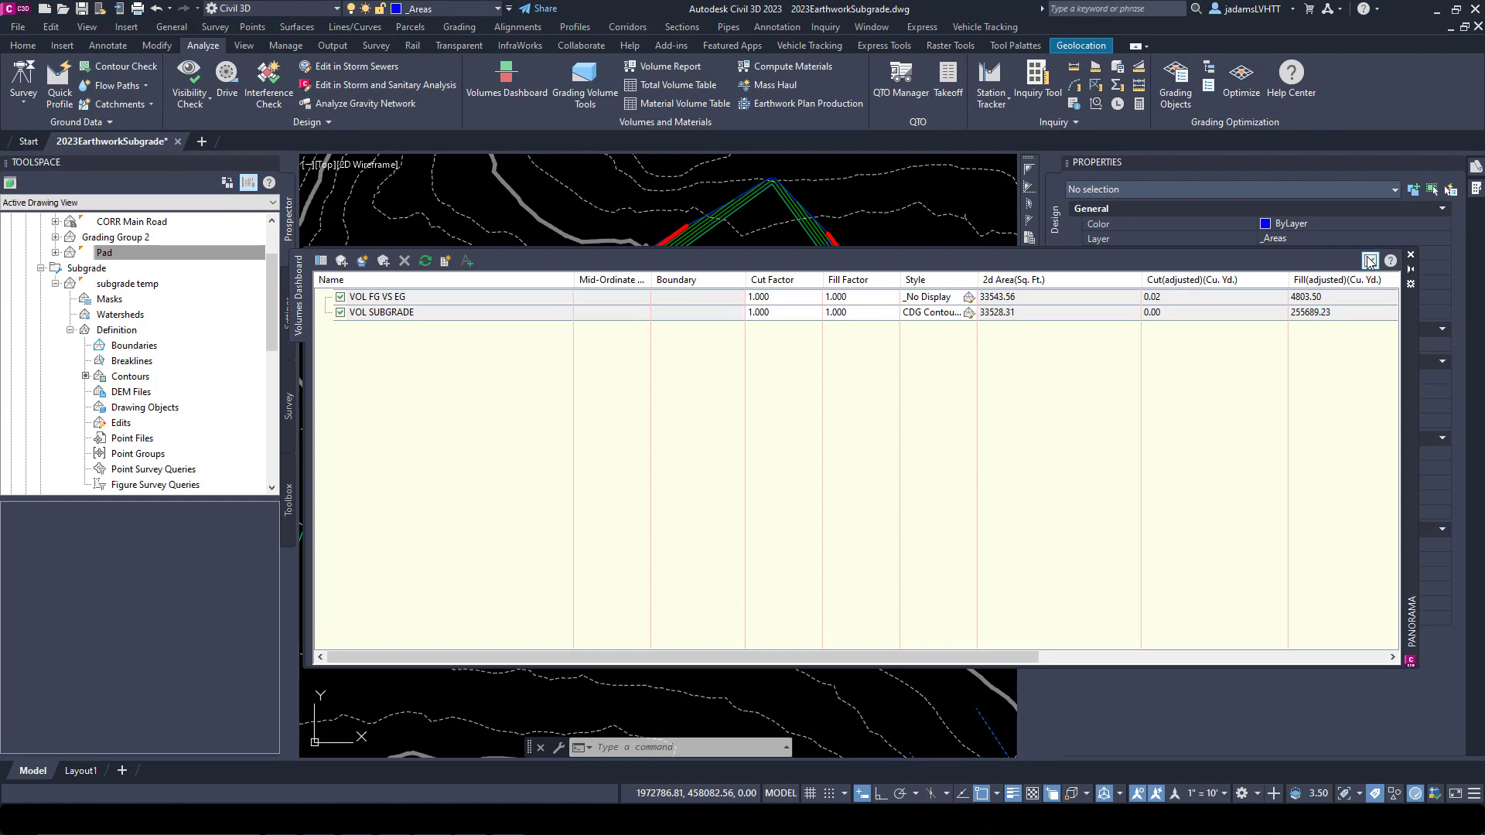
Step: Close the Volumes Dashboard and select the Pad, subgrade temp and VOL SUBGRADE surfaces
left_click(1370, 261)
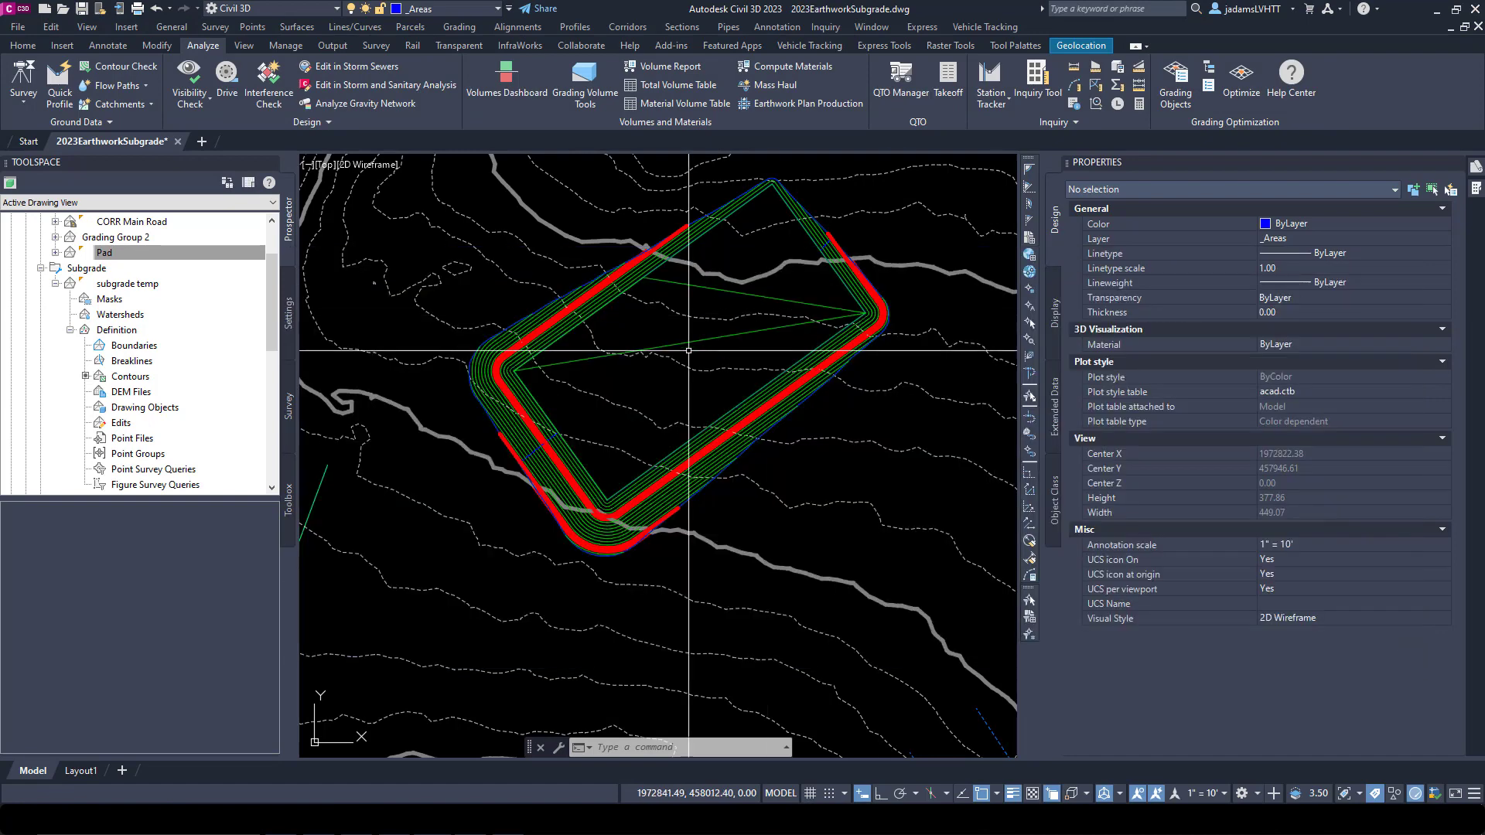
right_click(118, 255)
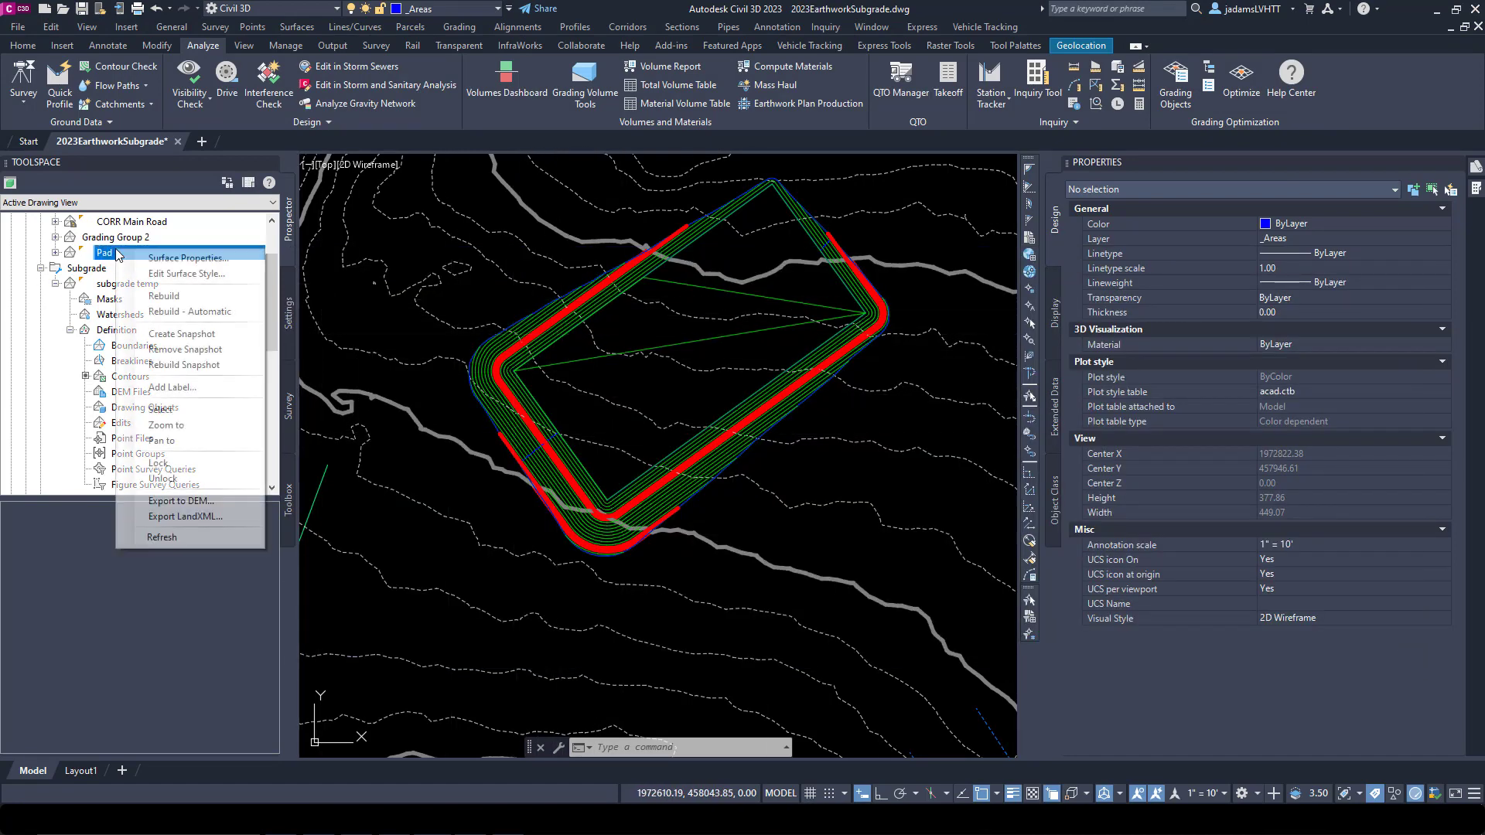
left_click(175, 411)
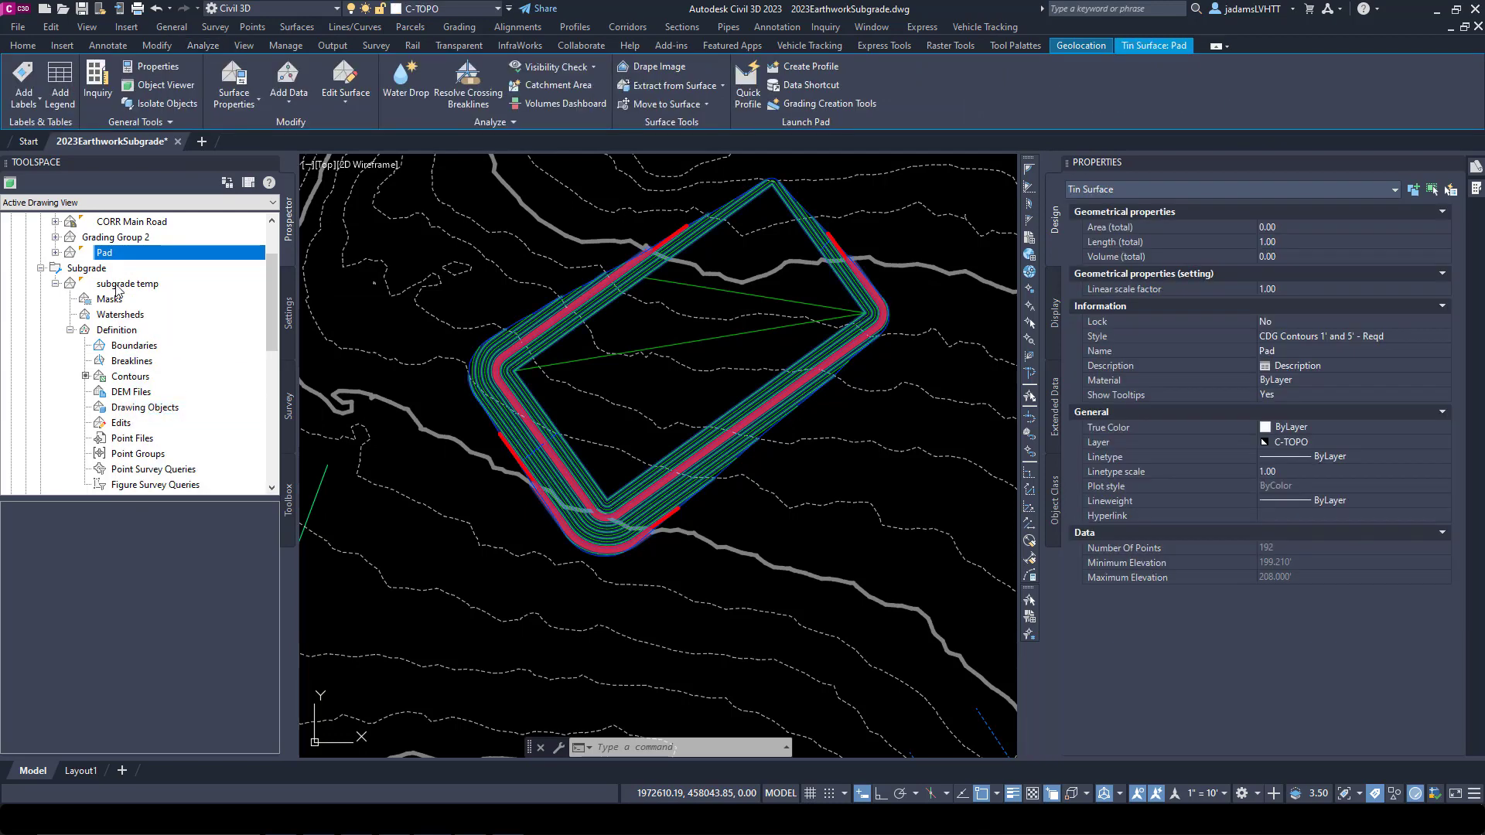
right_click(117, 288)
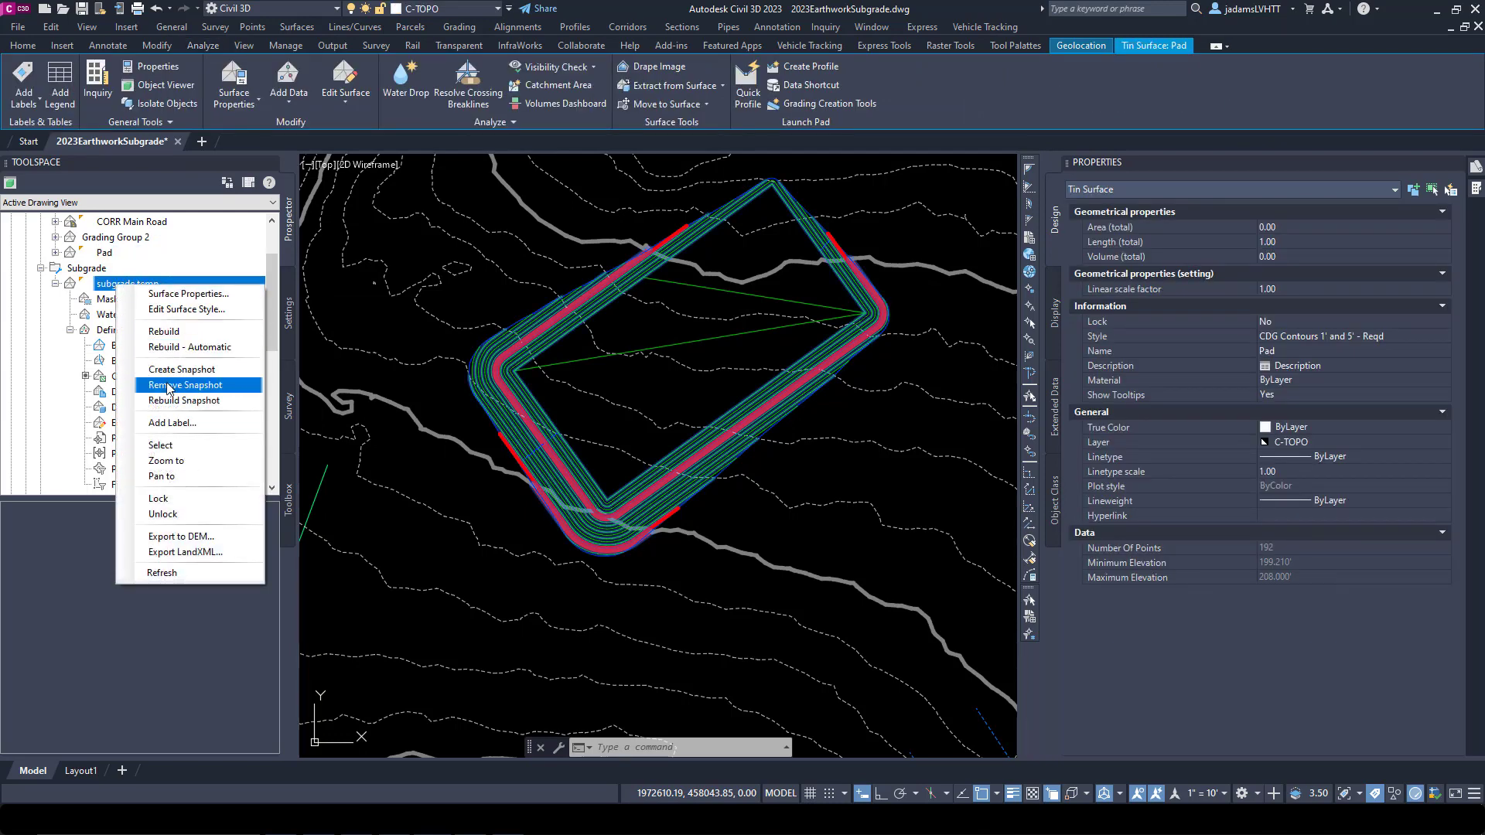
left_click(166, 445)
scroll(89, 387, "down", 2)
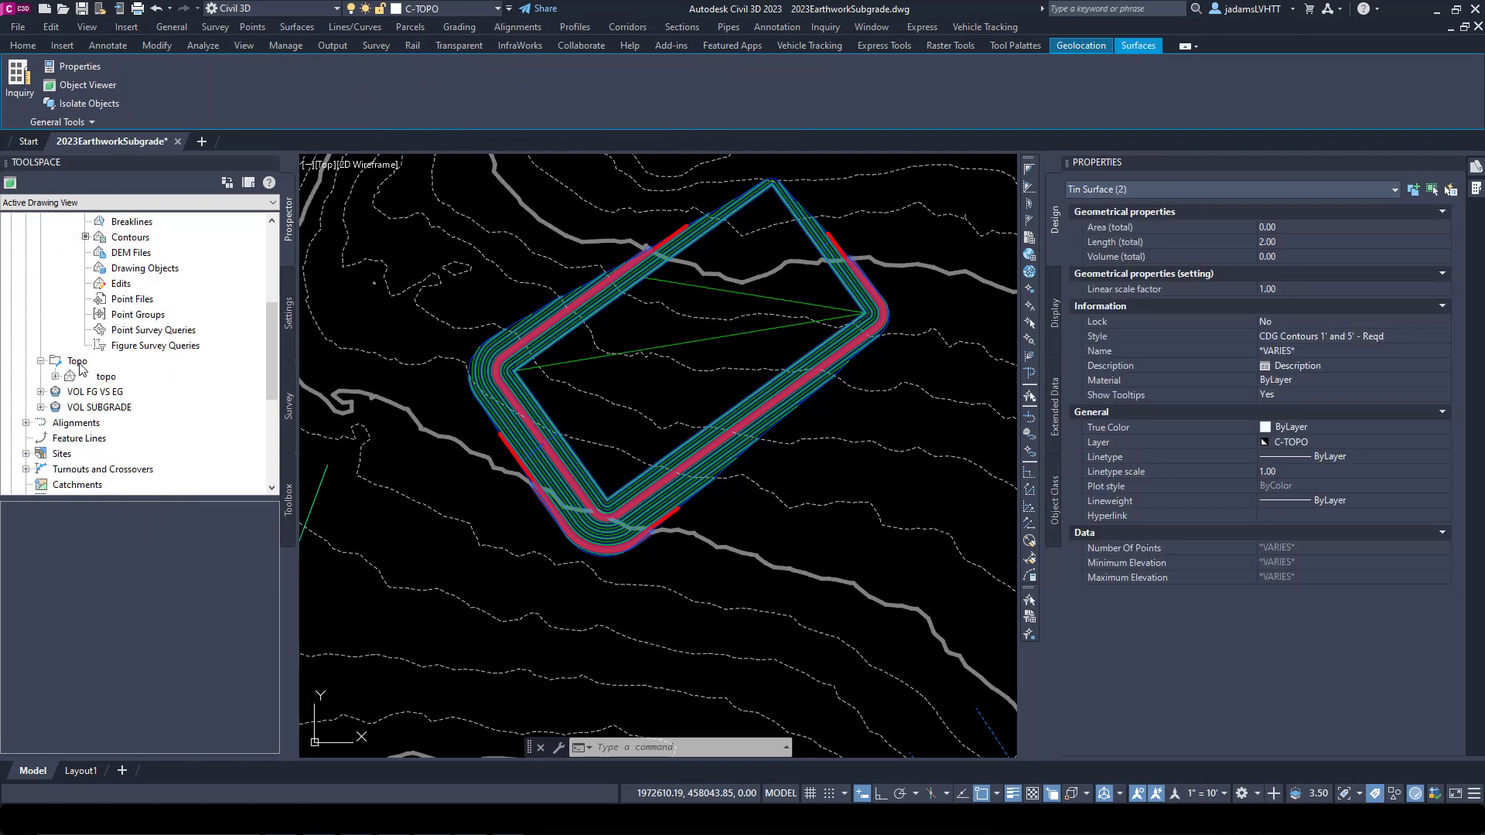
right_click(105, 412)
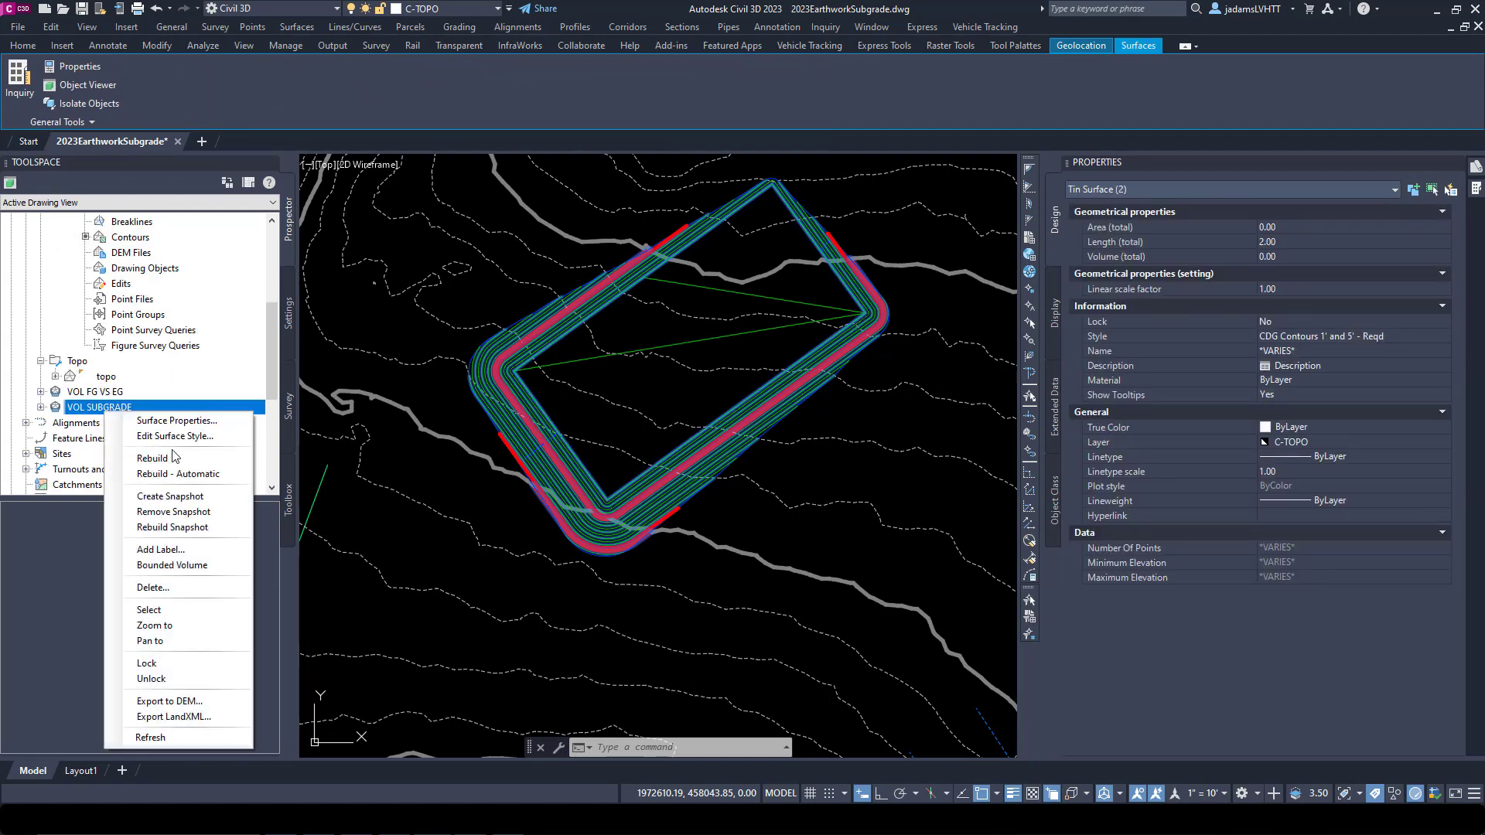
left_click(159, 611)
Step: Orbit the three selected surfaces in the Object Viewer, then close it
right_click(590, 442)
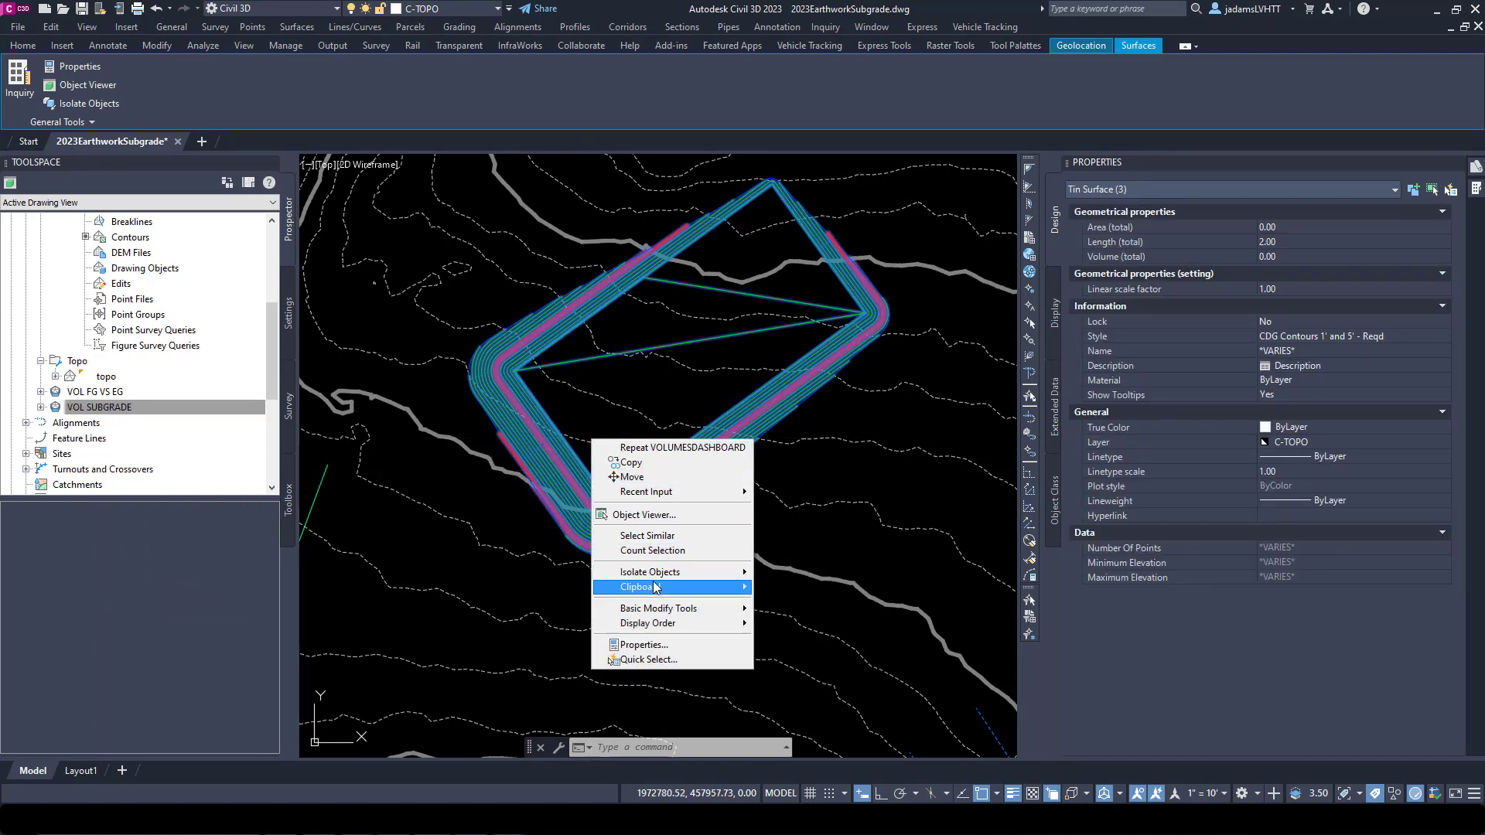
mouse_move(655, 590)
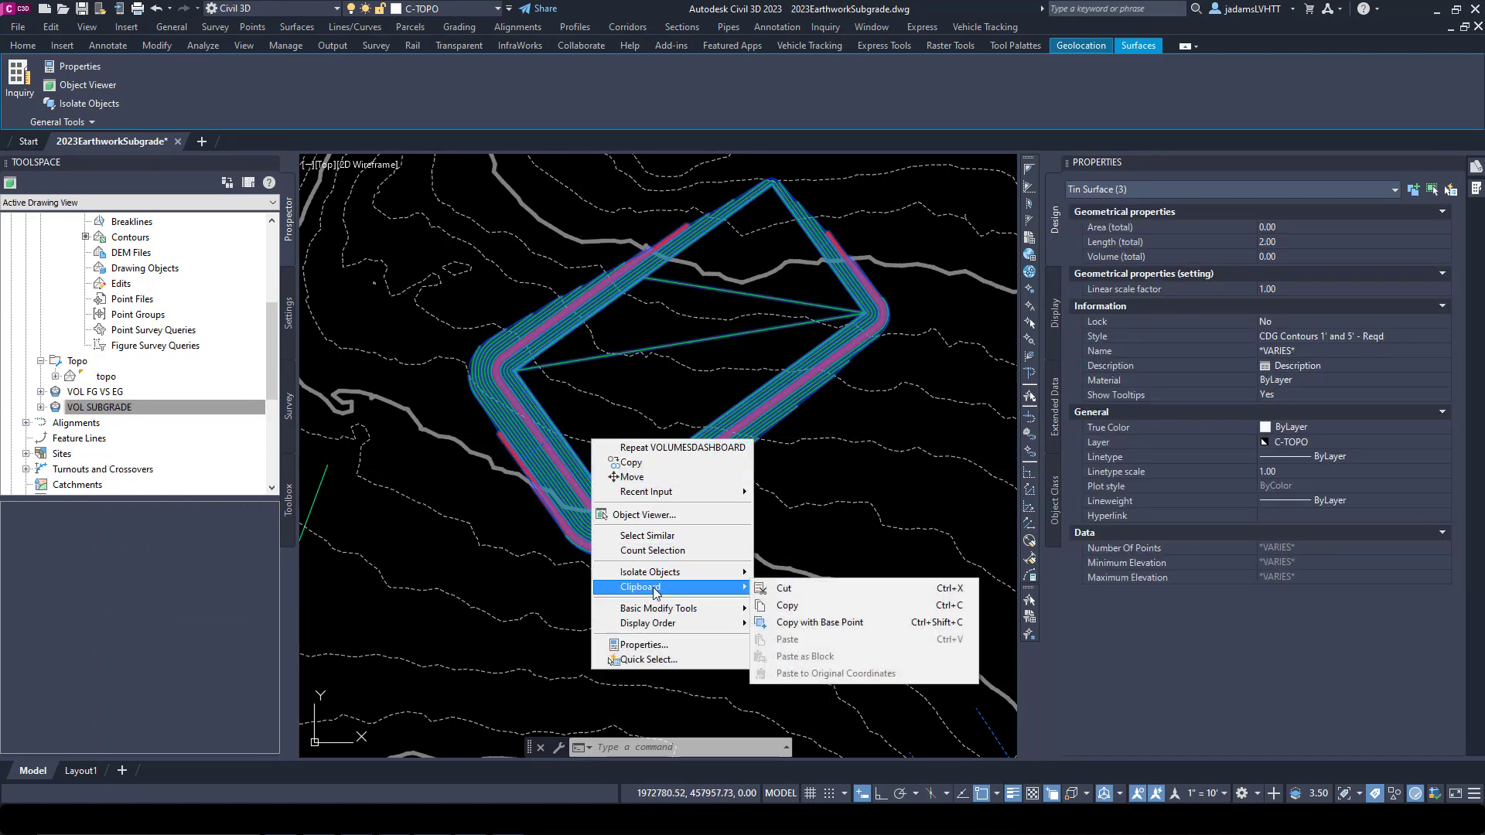
left_click(648, 515)
mouse_move(667, 539)
left_mouse_down()
mouse_move(673, 451)
mouse_move(707, 369)
left_mouse_up()
left_click_drag(945, 479, 609, 224)
scroll(666, 391, "down", 5)
left_click_drag(596, 274, 735, 506)
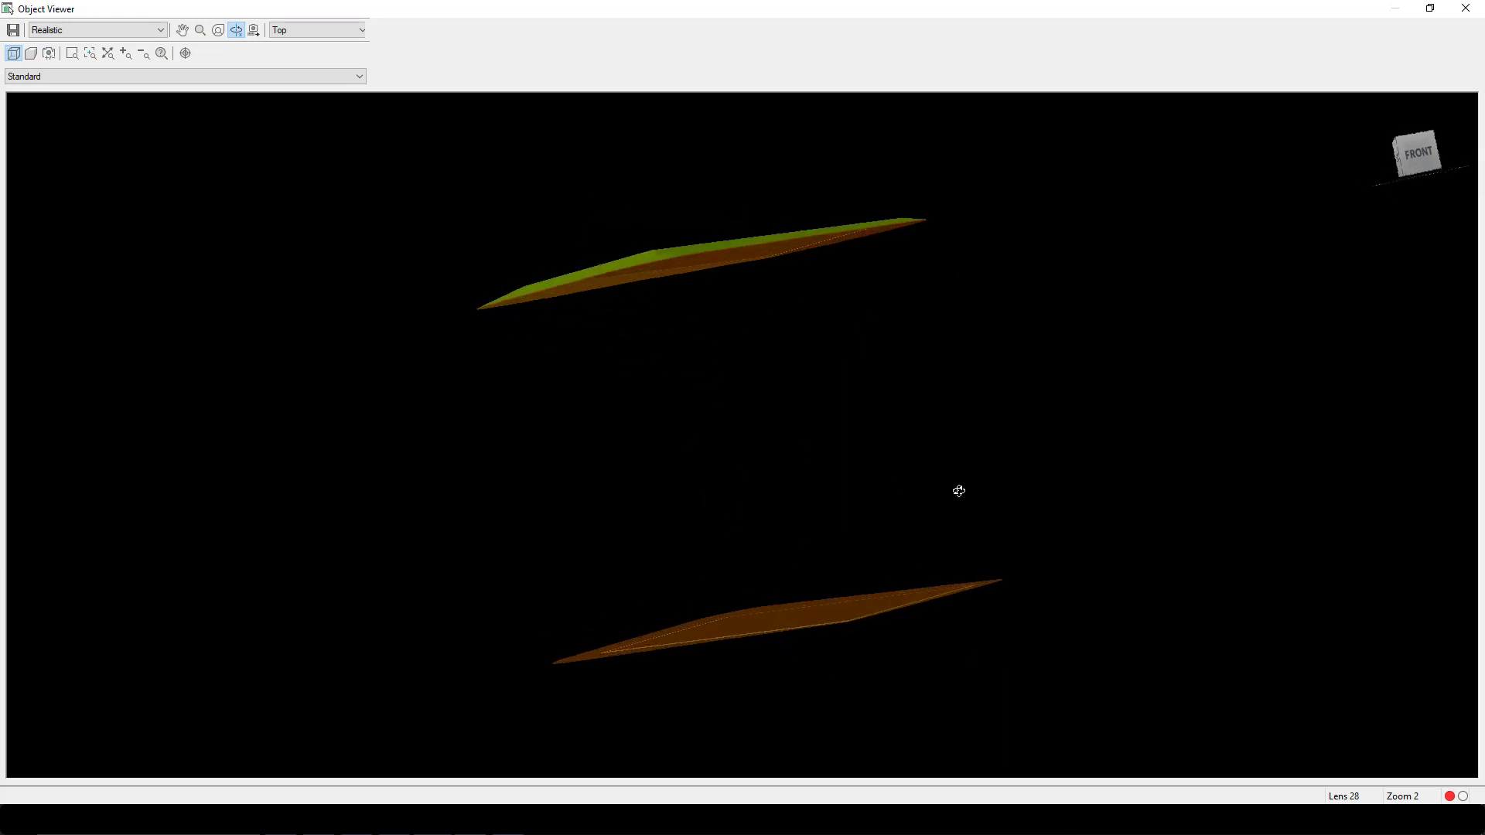
left_click_drag(959, 492, 744, 536)
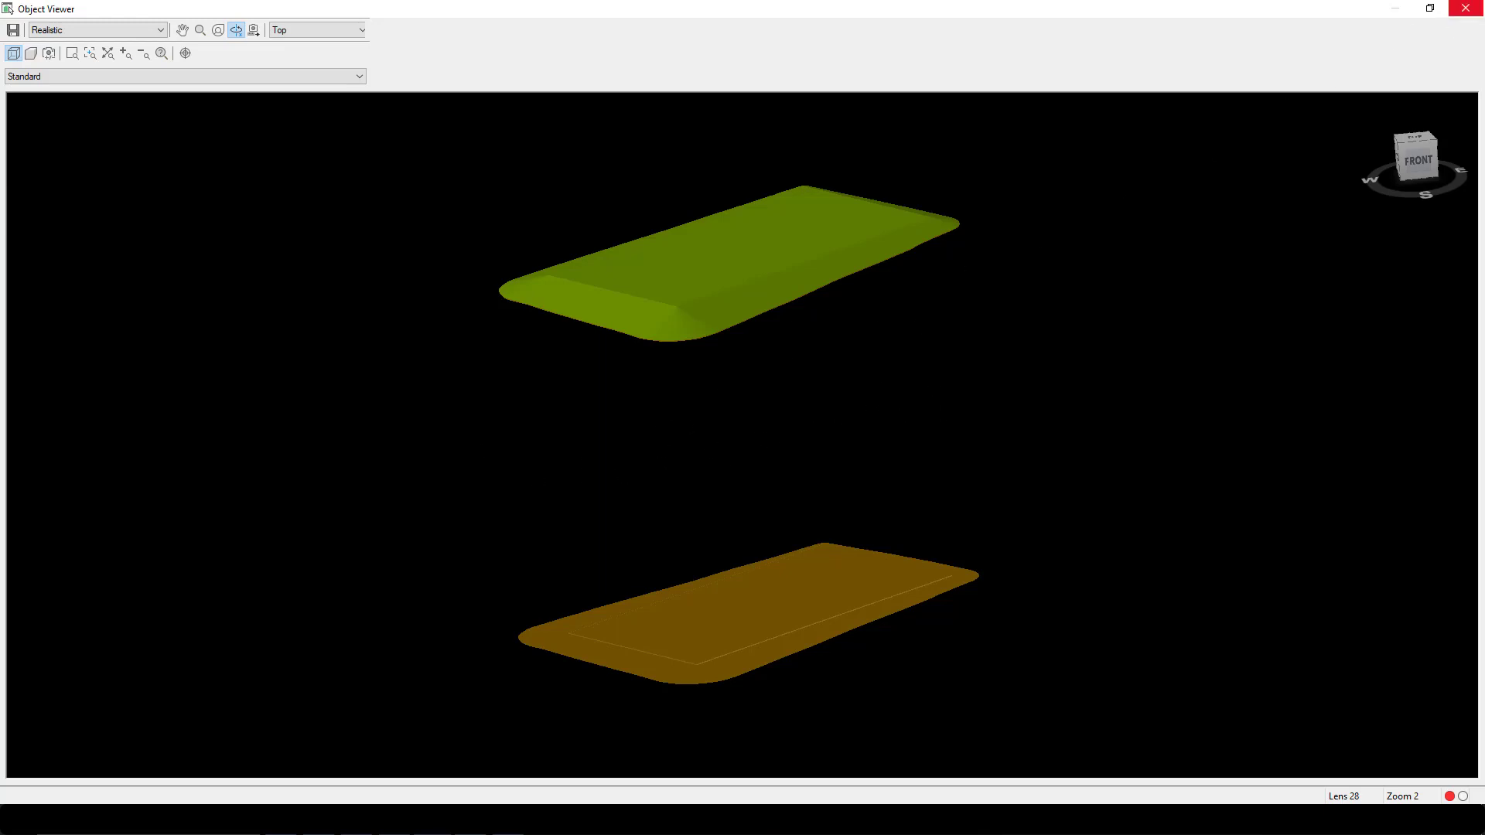
left_click(1466, 7)
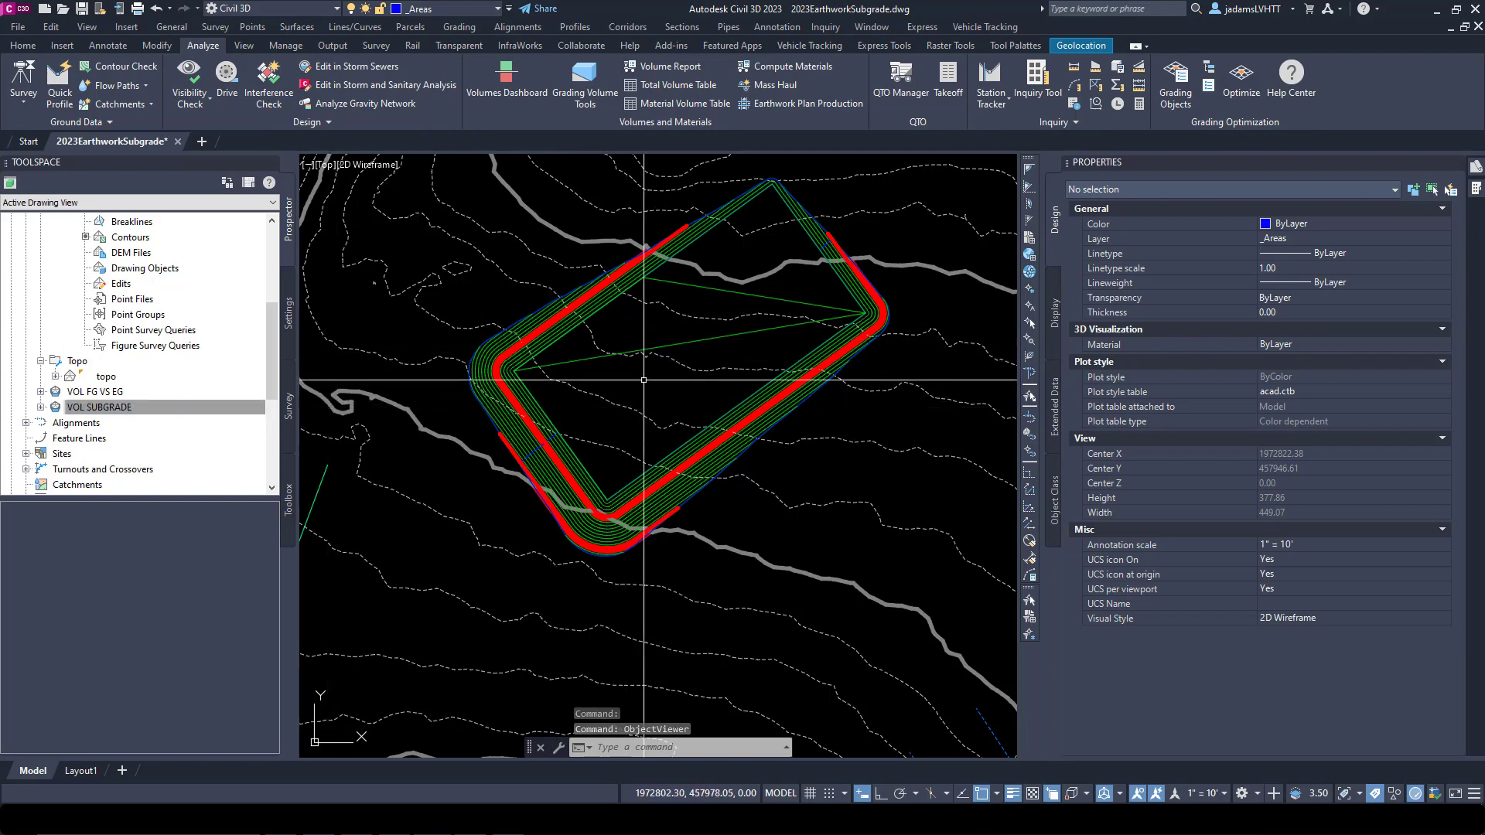
Step: Collapse subgrade temp and drag VOL SUBGRADE into the Subgrade folder
scroll(663, 357, "down", 2)
scroll(631, 407, "up", 3)
scroll(631, 407, "down", 1)
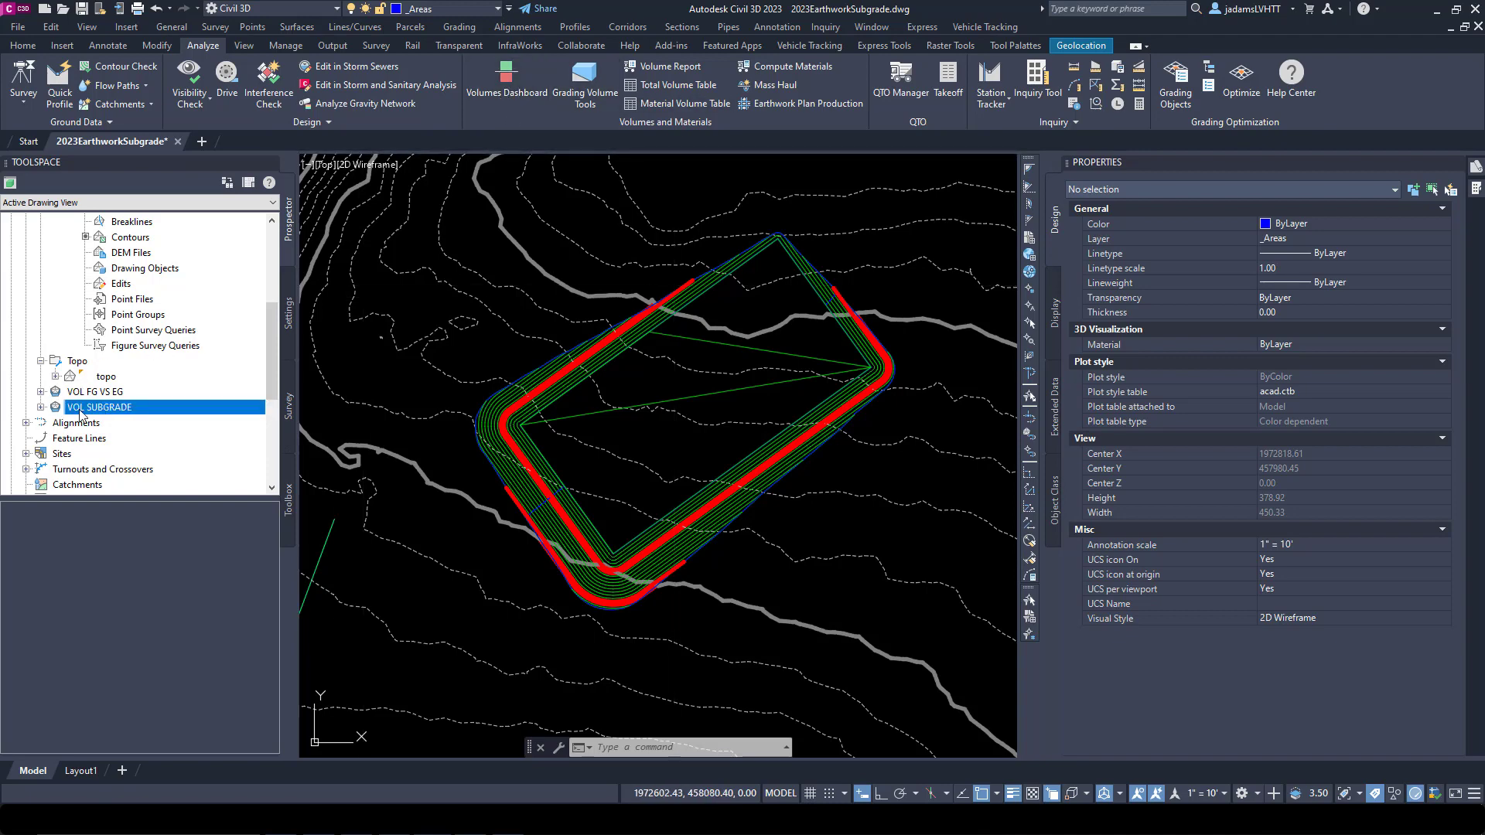
scroll(132, 383, "up", 4)
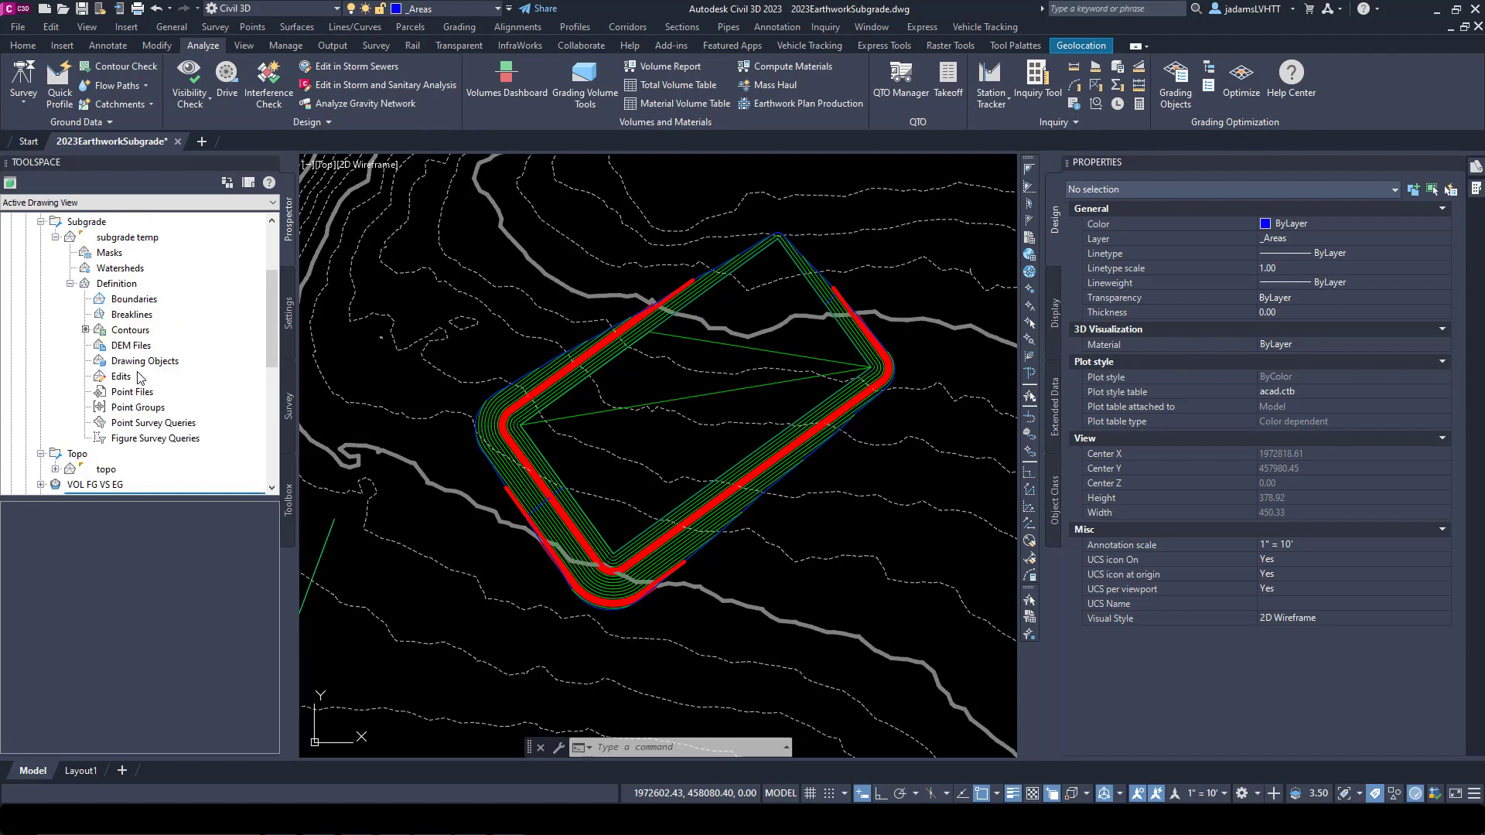
scroll(101, 398, "down", 4)
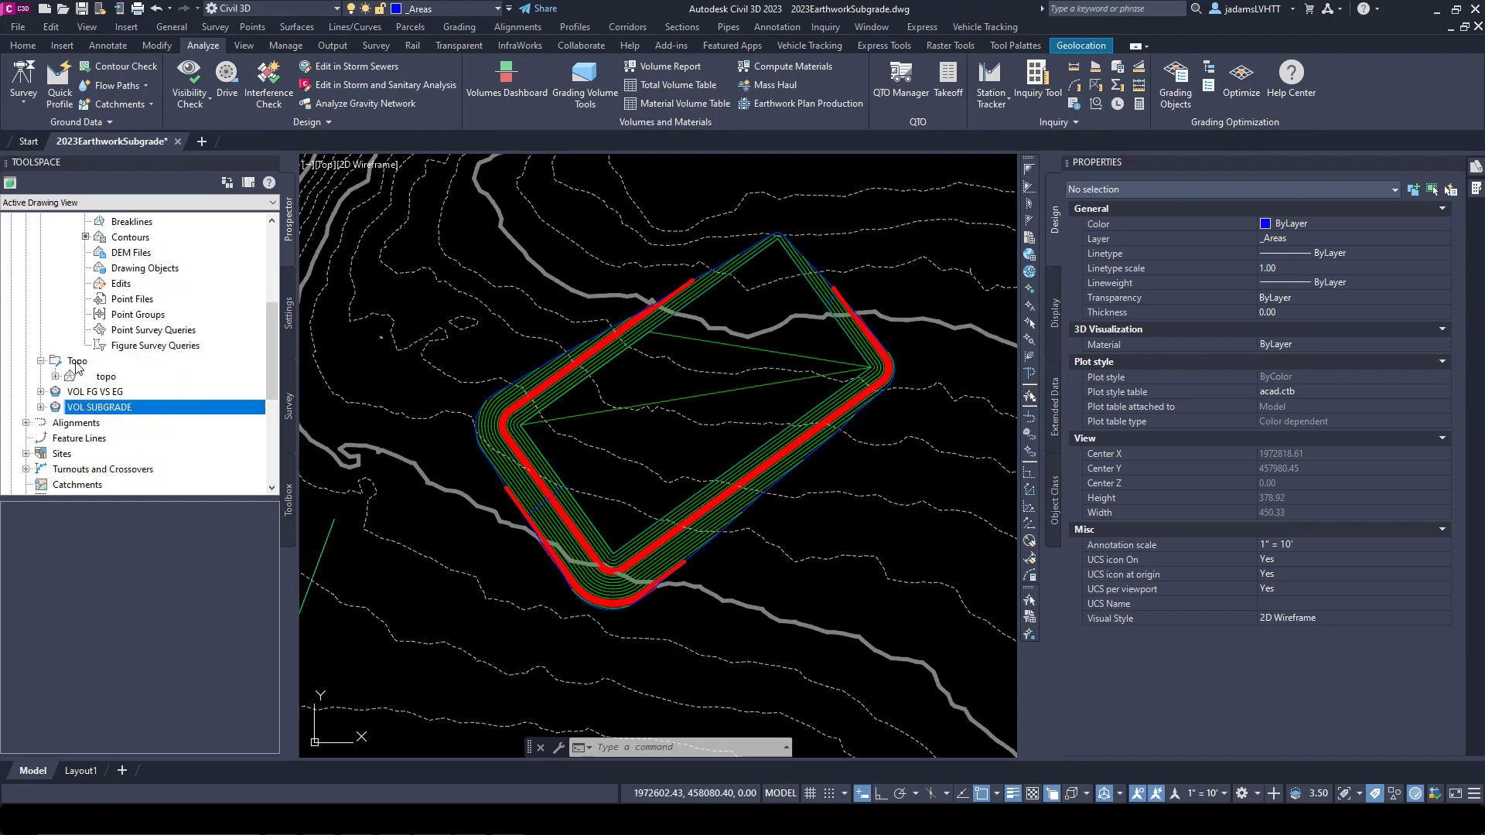
scroll(62, 325, "up", 3)
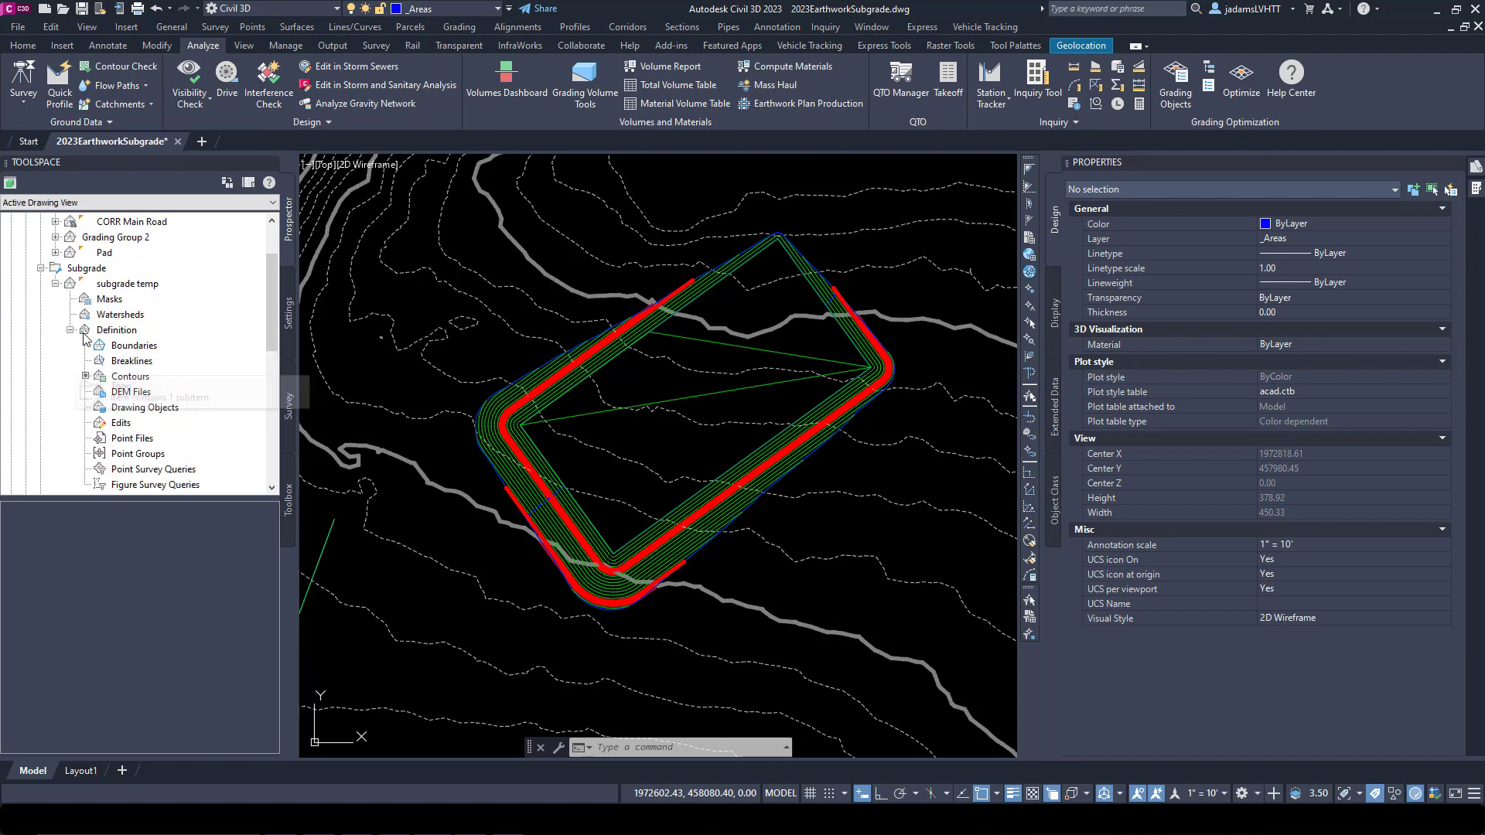
left_click(55, 283)
left_click_drag(92, 350, 91, 269)
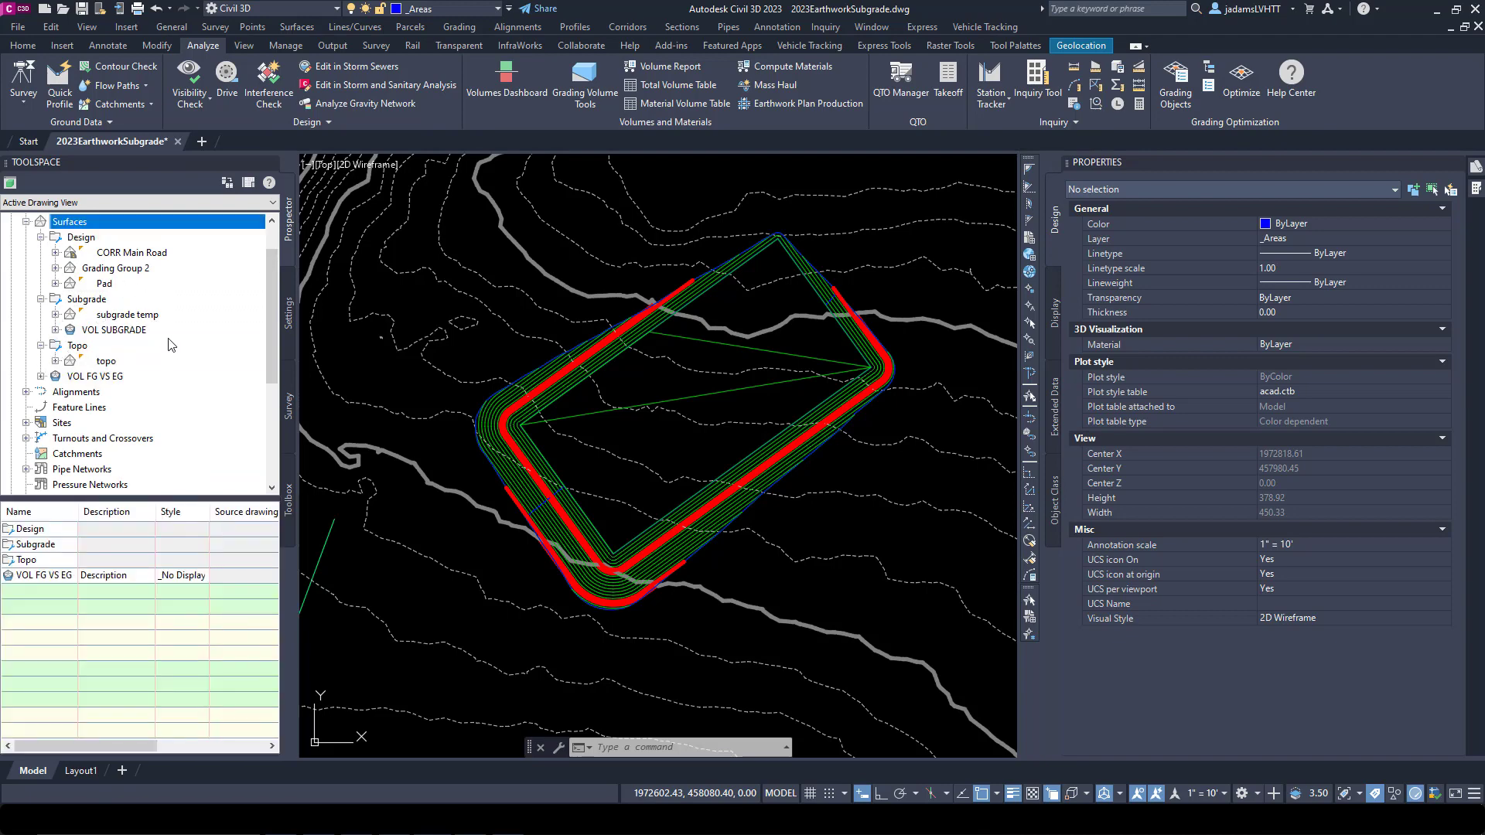
right_click(91, 300)
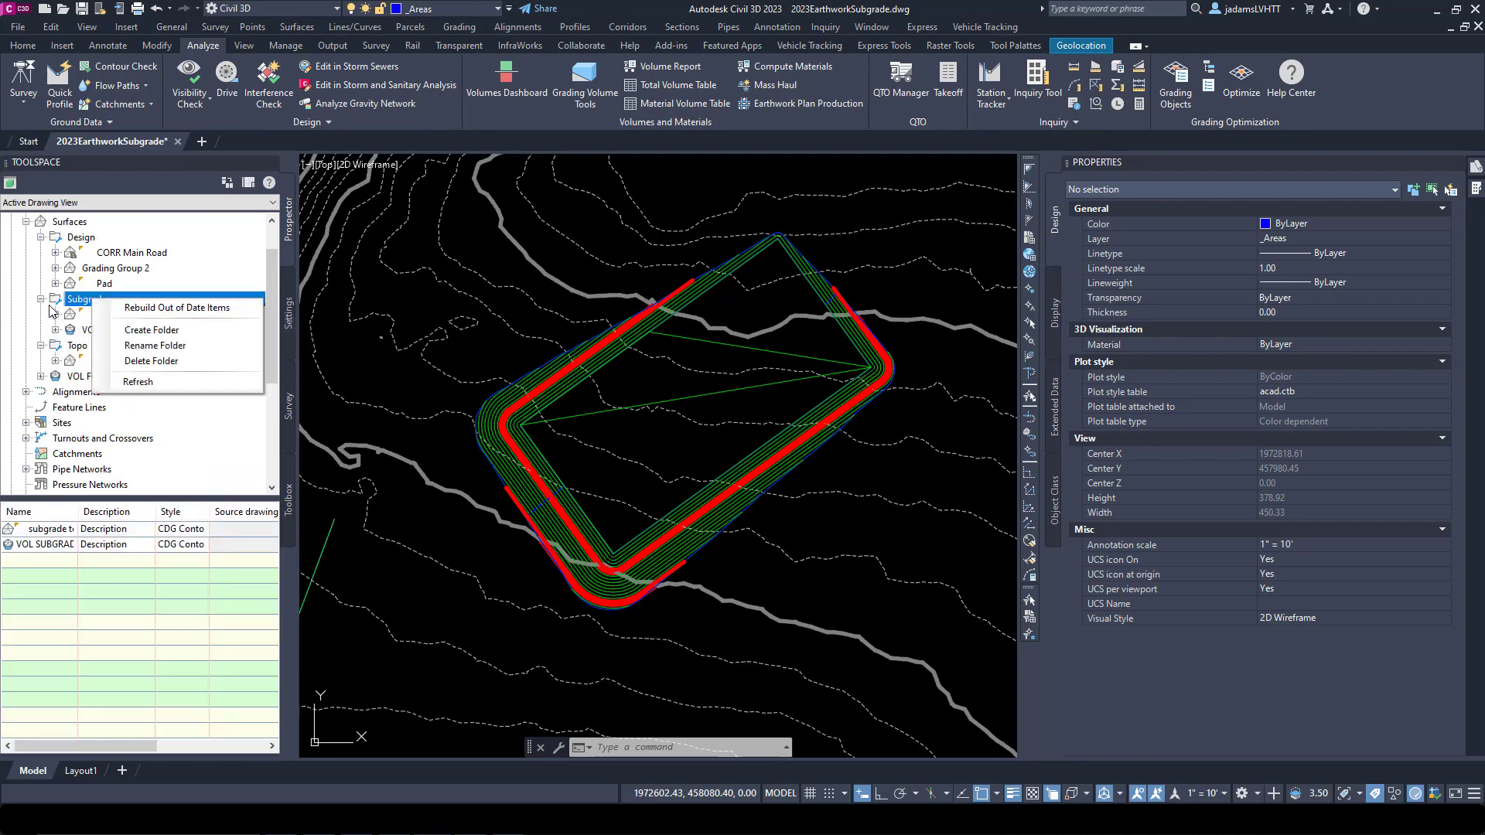
right_click(77, 226)
Step: Create an empty TIN surface named Subgrade and select it in the Subgrade folder
left_click(131, 231)
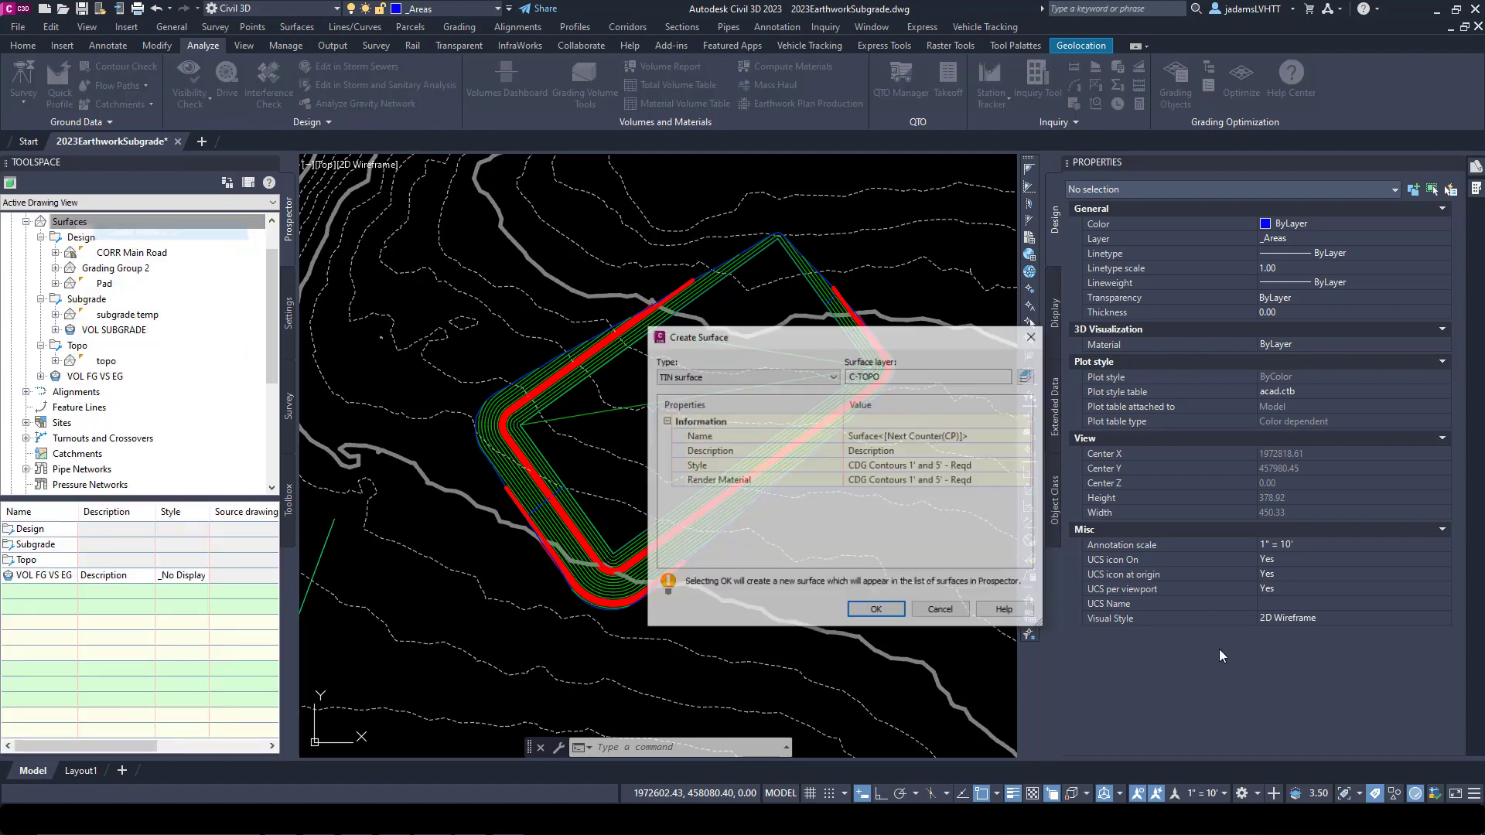
left_click(928, 437)
type("sU")
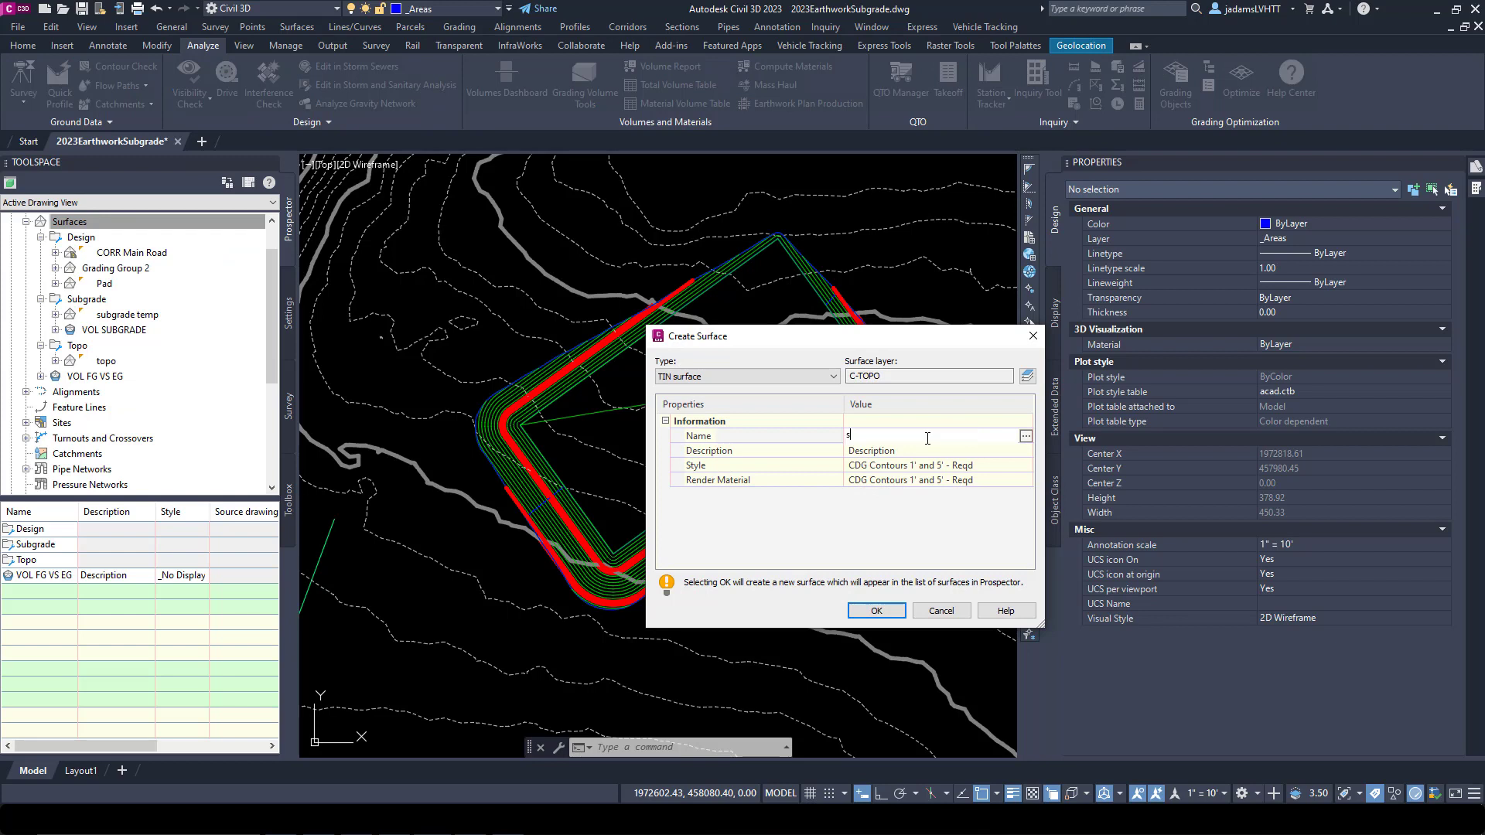
key("Caps_Lock")
key("BackSpace")
key("BackSpace")
key("BackSpace")
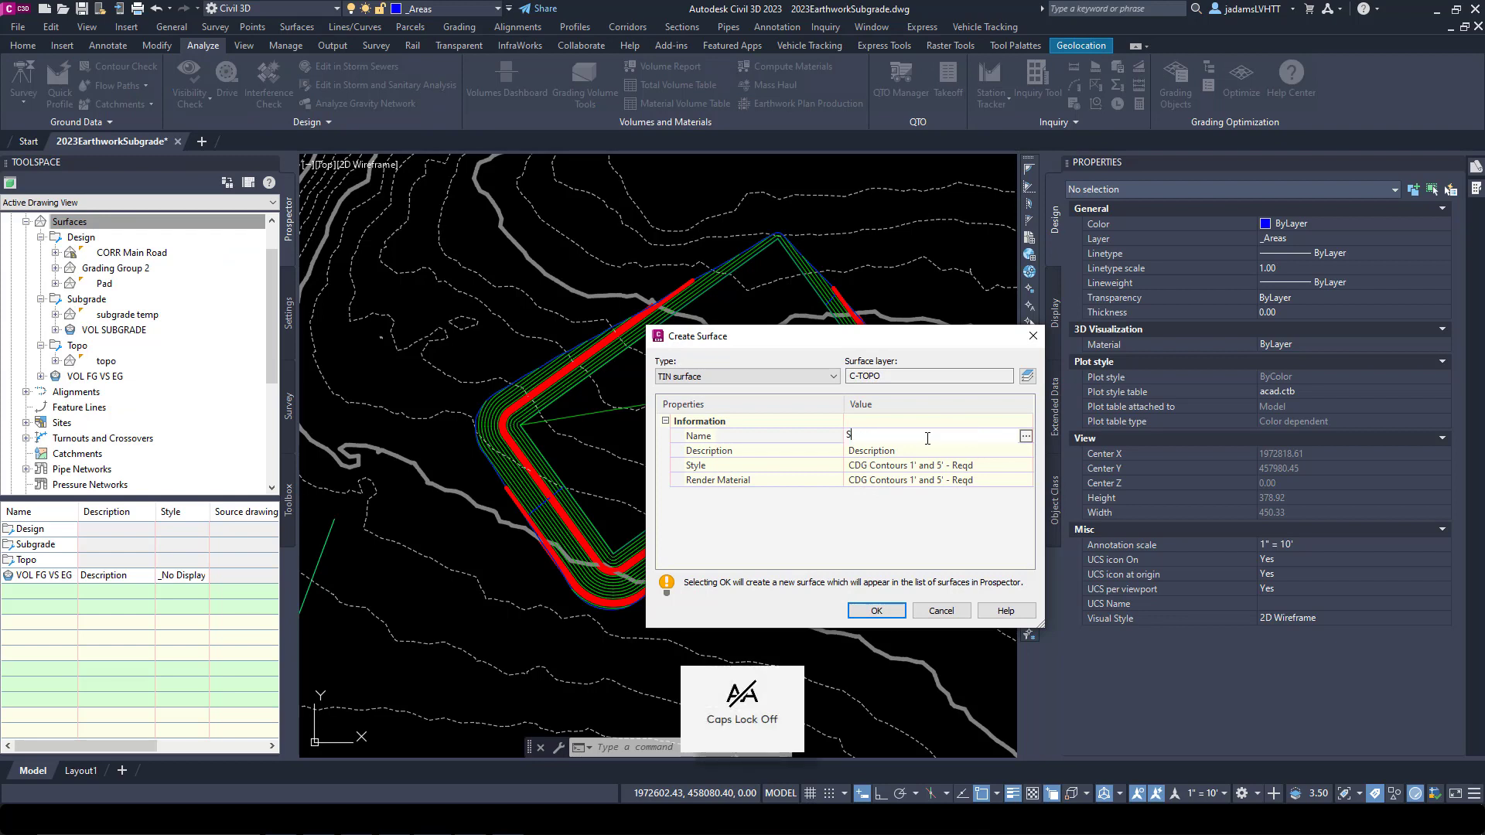
type("ubgrade")
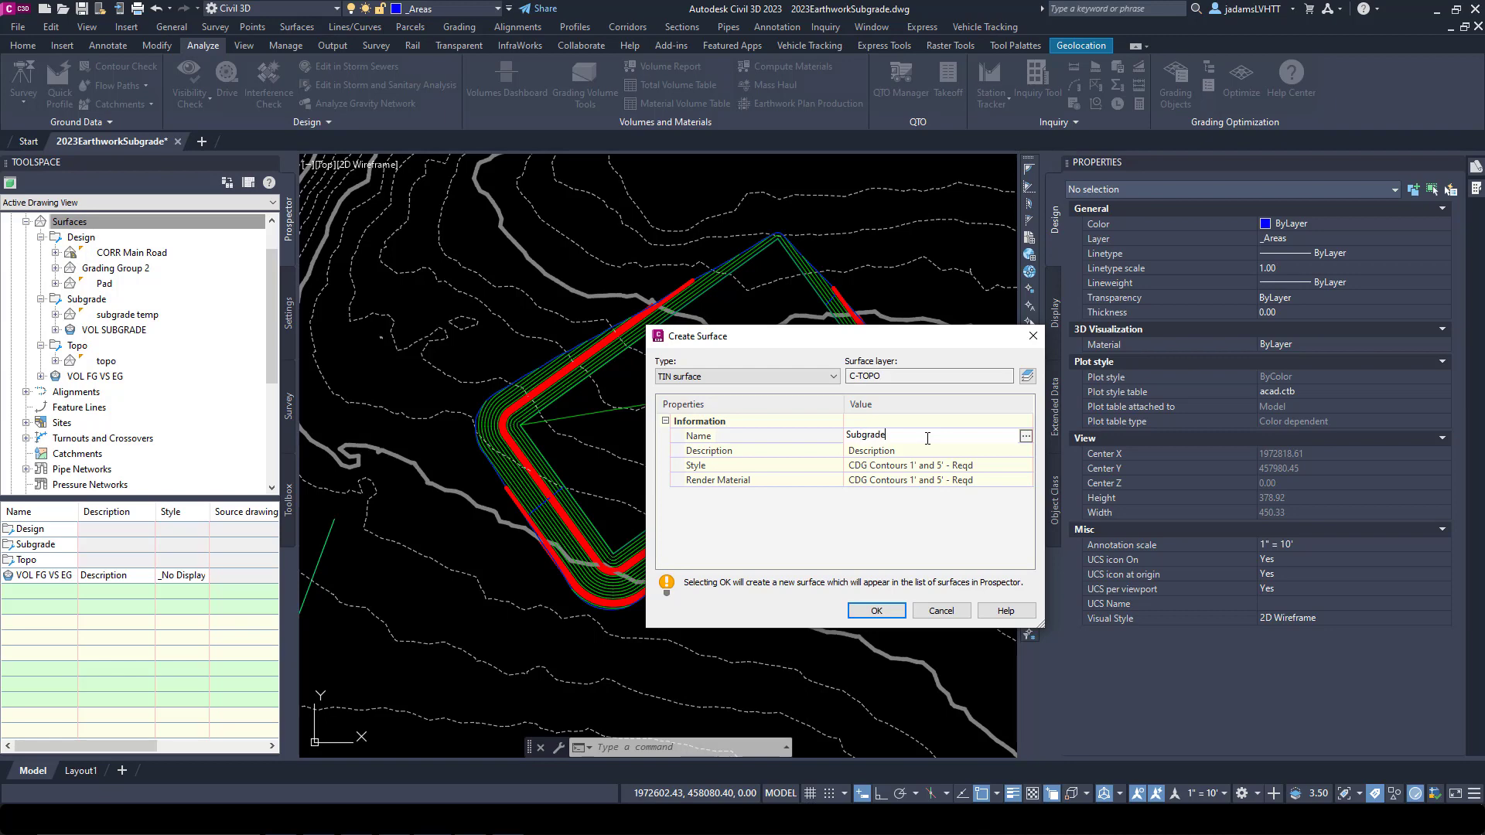
left_click(876, 611)
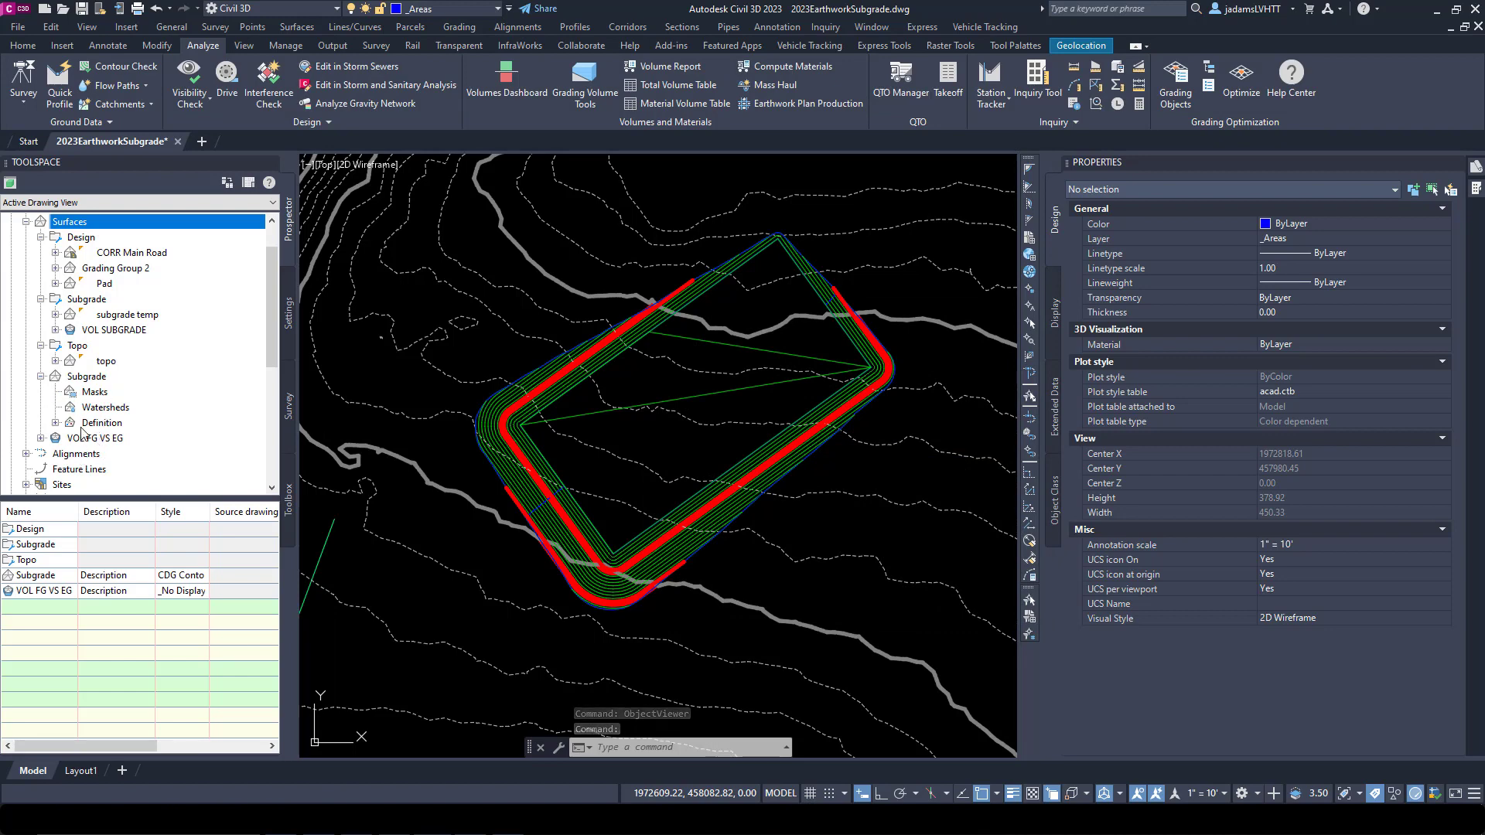
left_click_drag(86, 376, 85, 299)
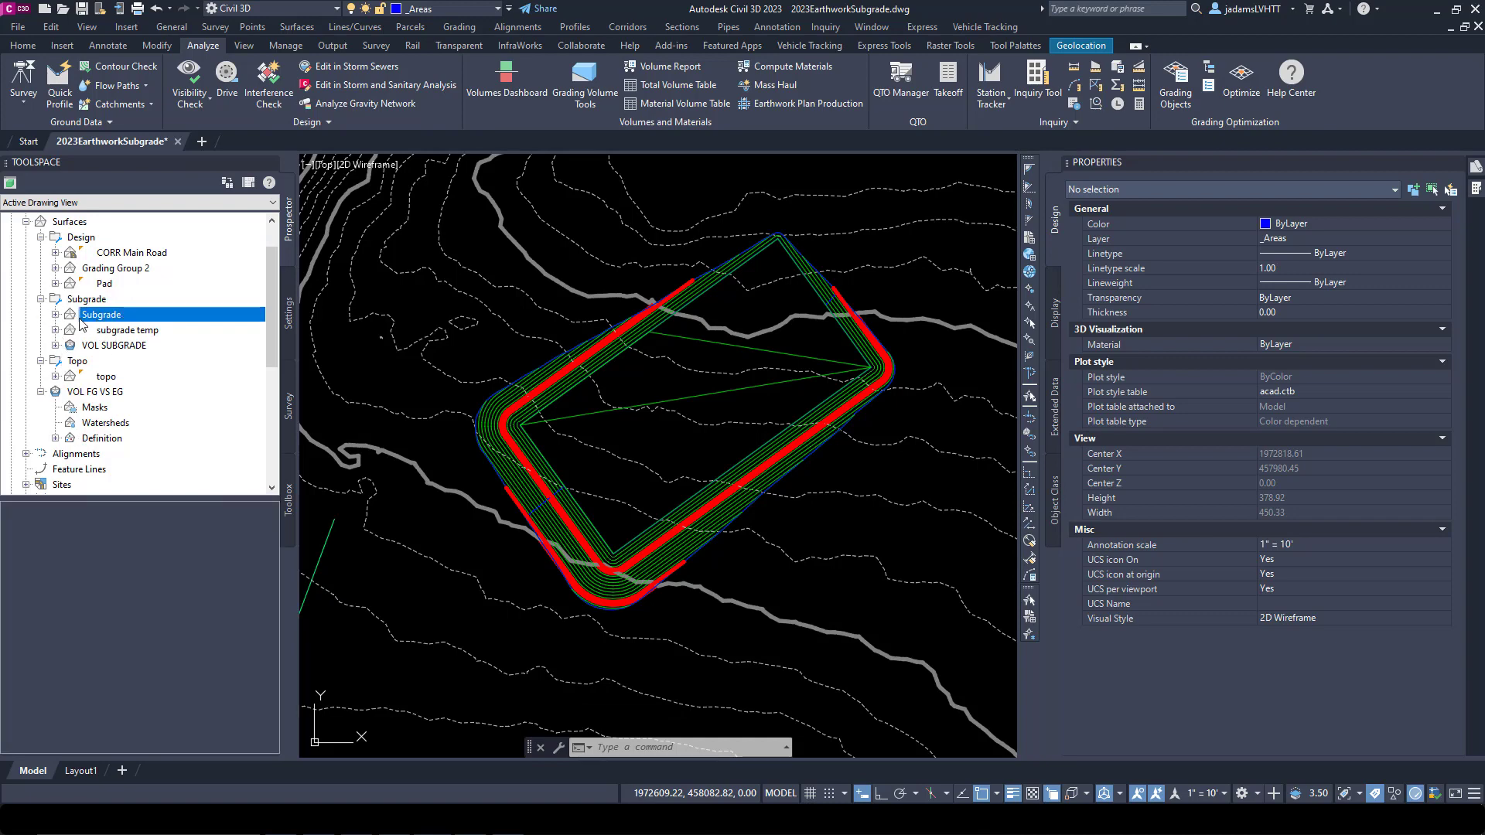
Step: Add a Paste Surface edit of VOL SUBGRADE to Subgrade's definition, then collapse the node
left_click(55, 314)
left_click(70, 361)
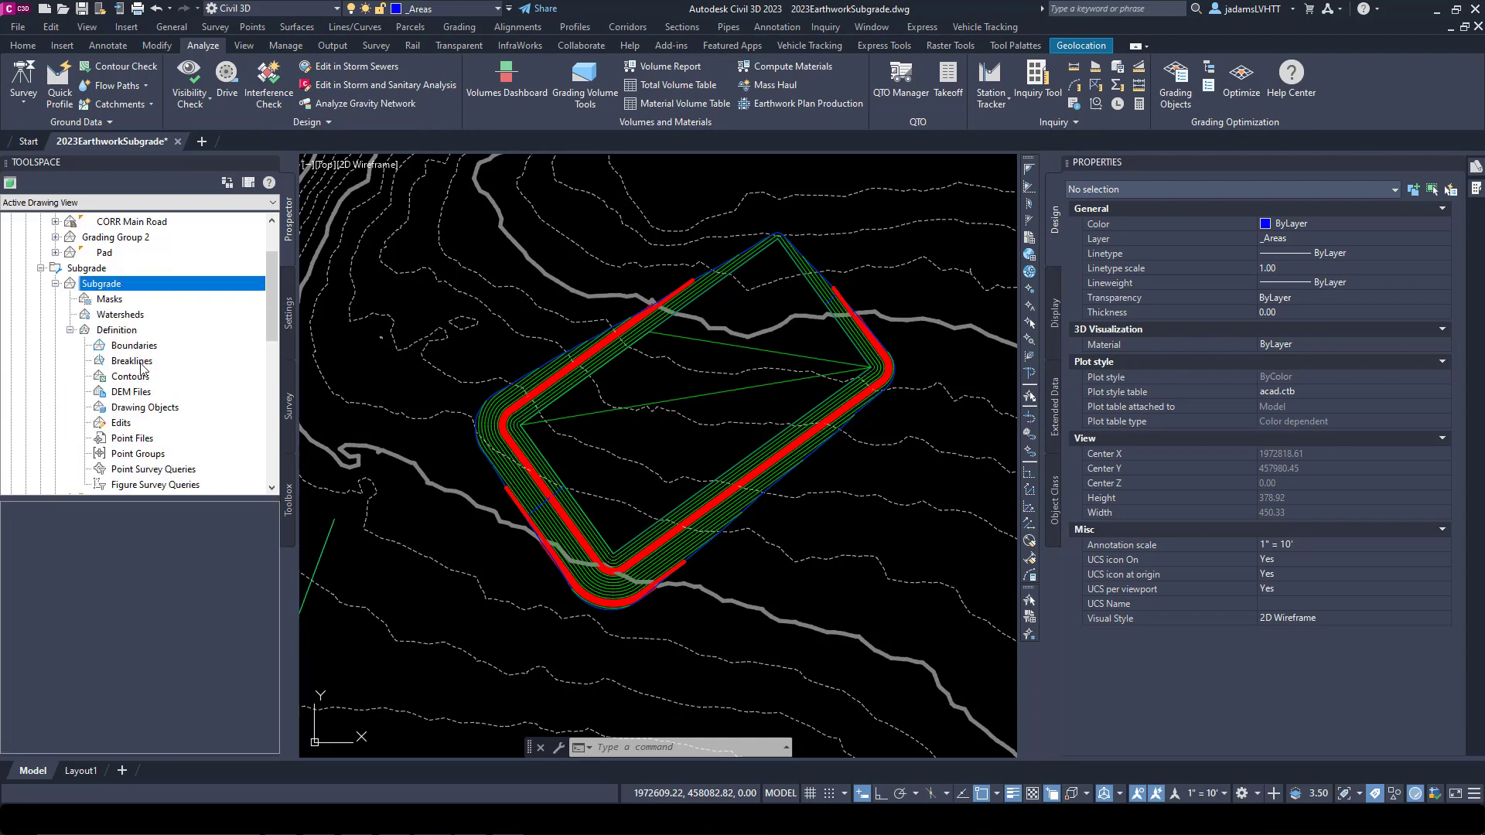
right_click(118, 377)
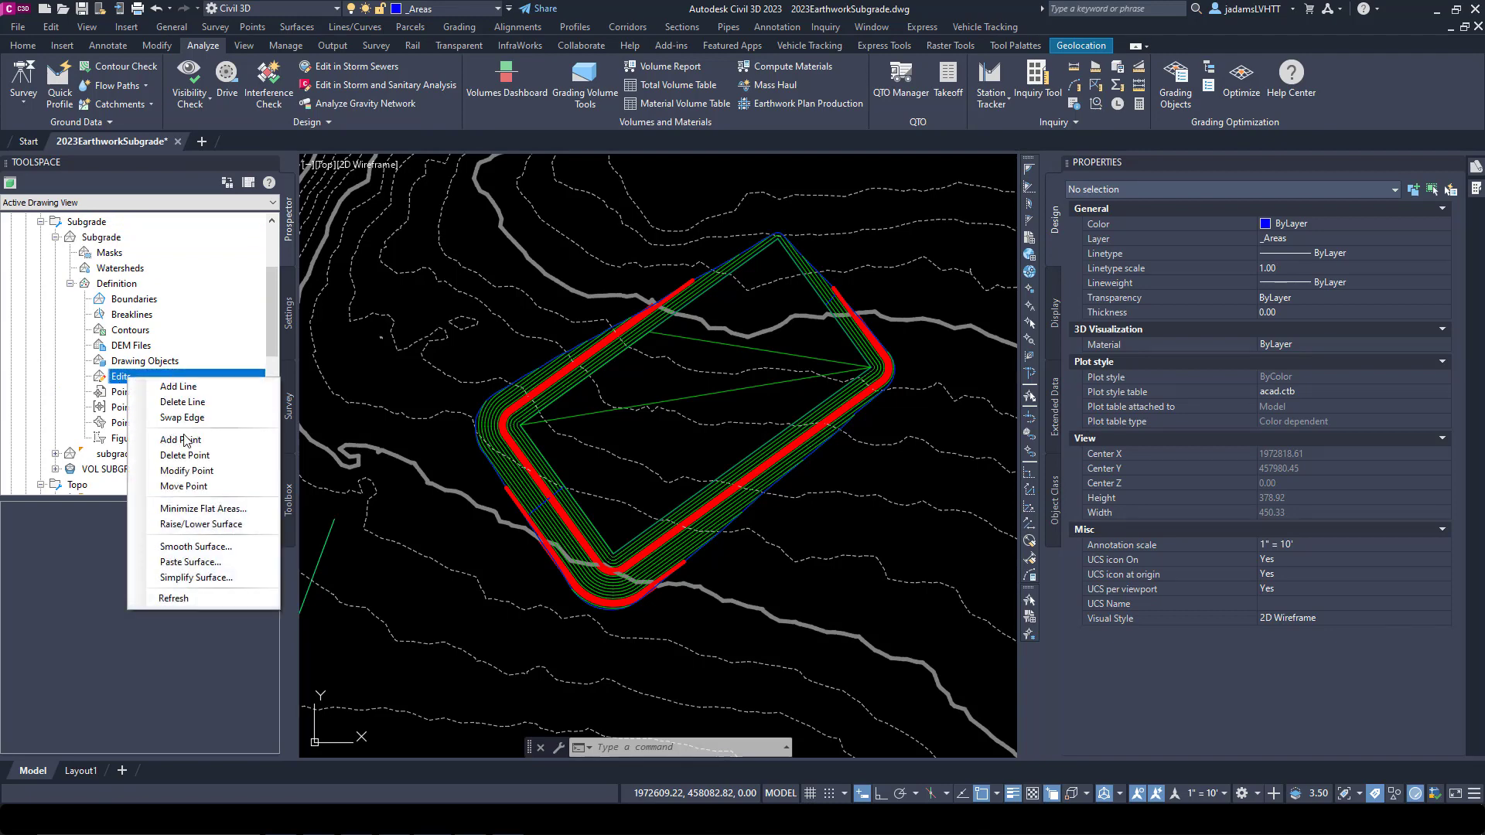
left_click(191, 563)
left_click(771, 404)
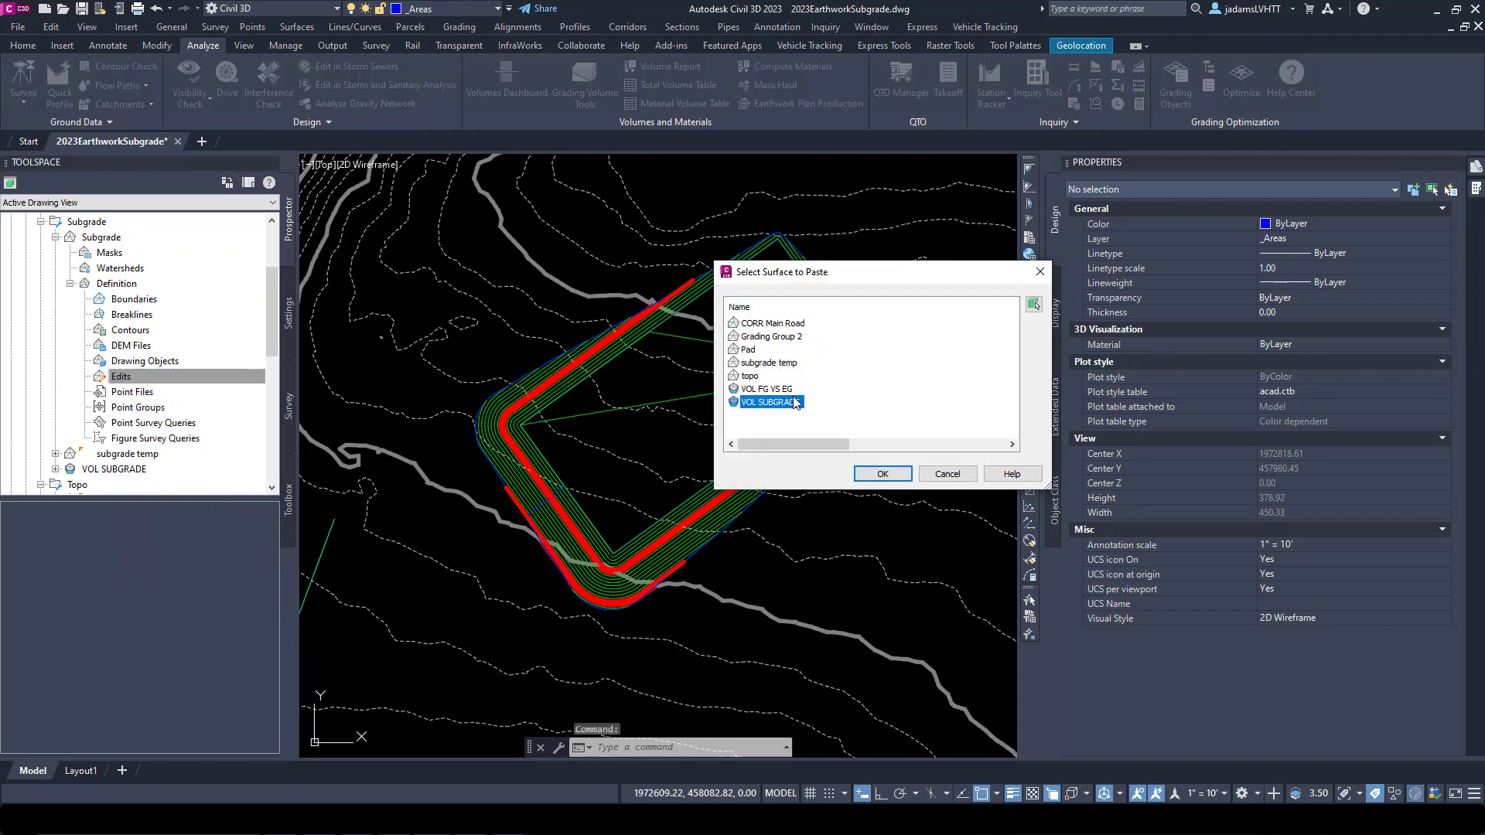
left_click(882, 474)
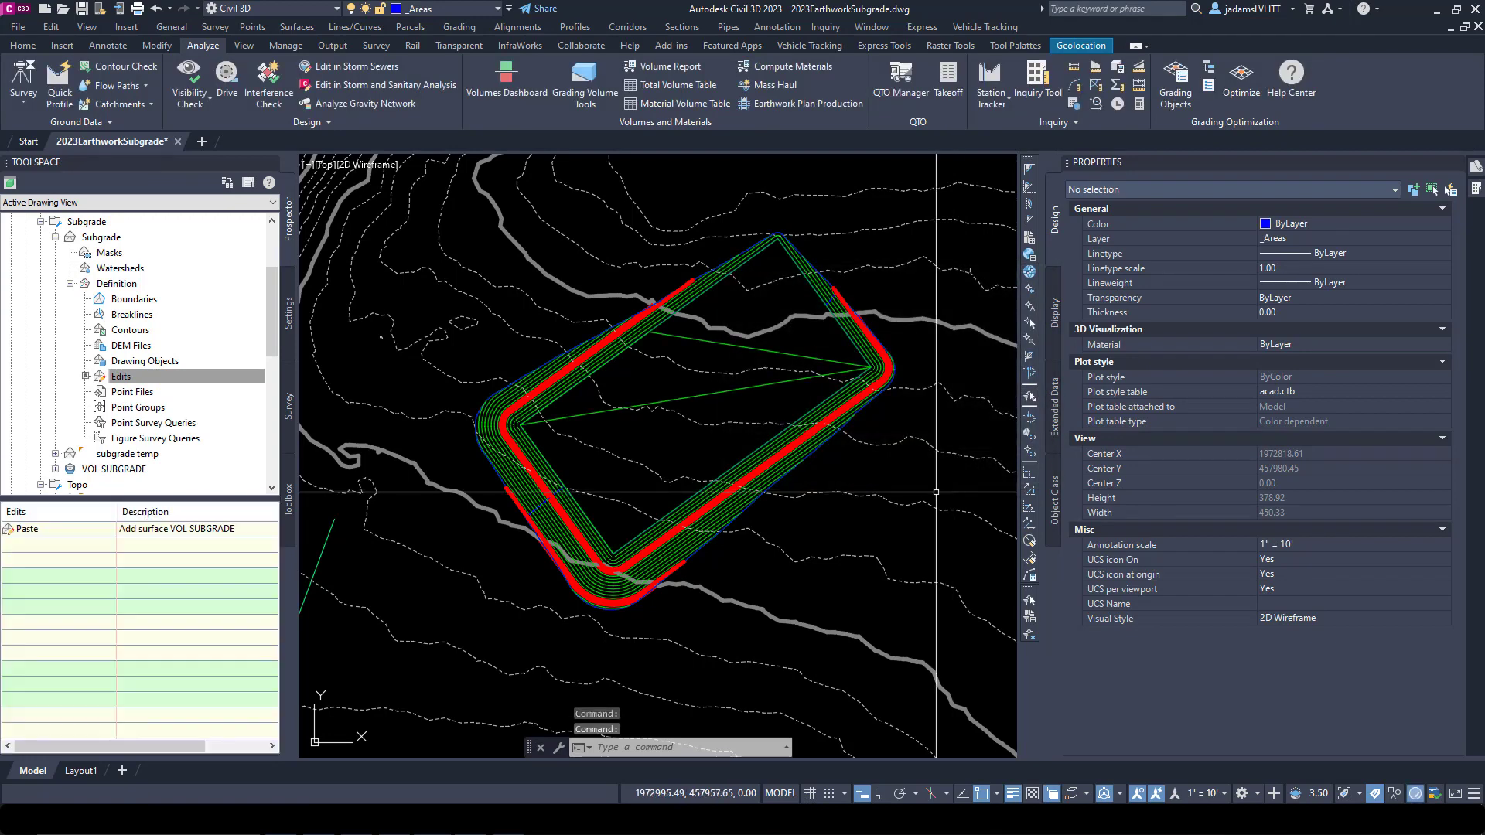
left_click(121, 377)
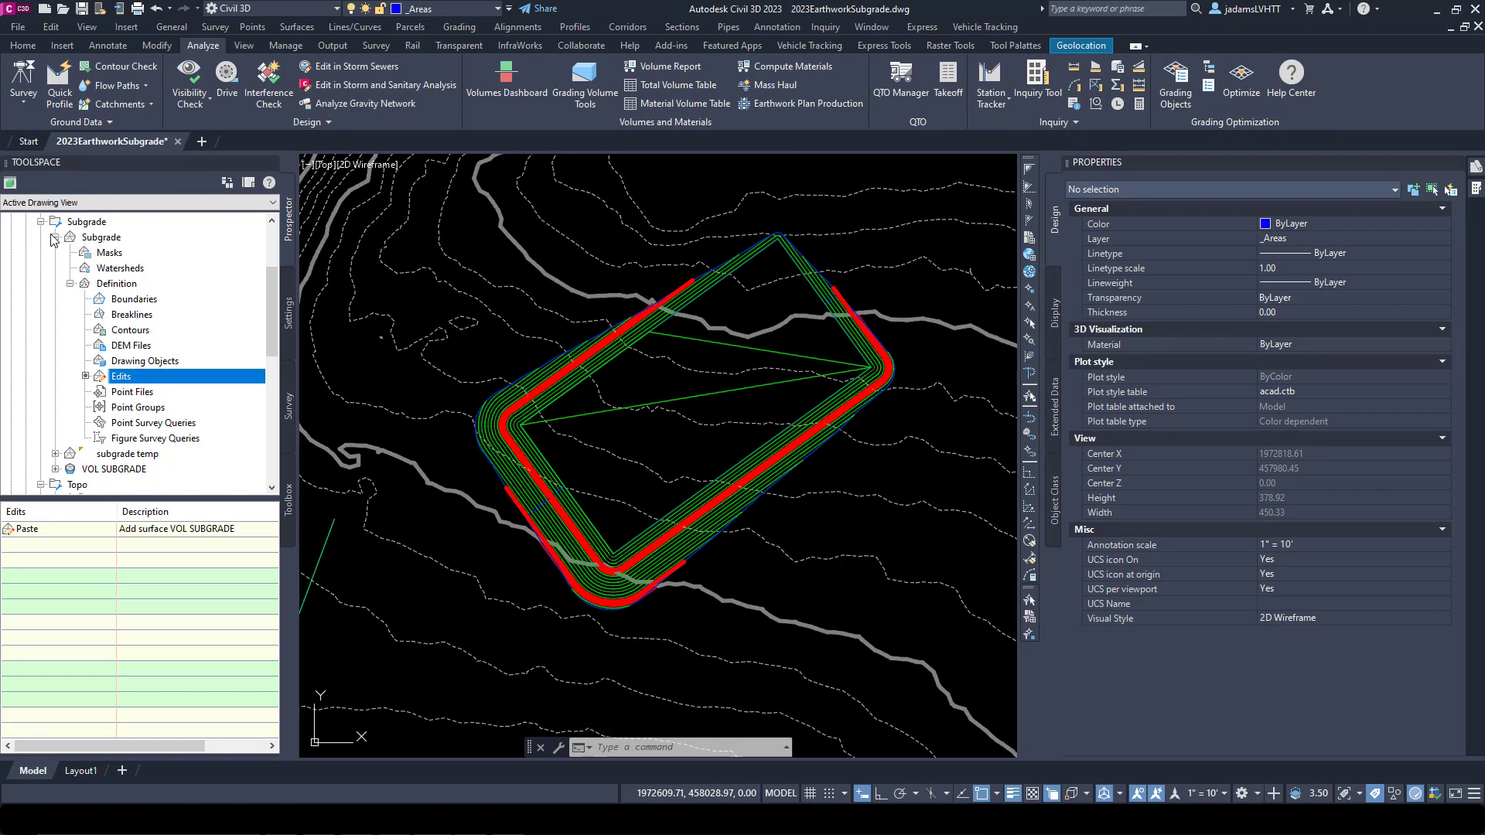
left_click(55, 239)
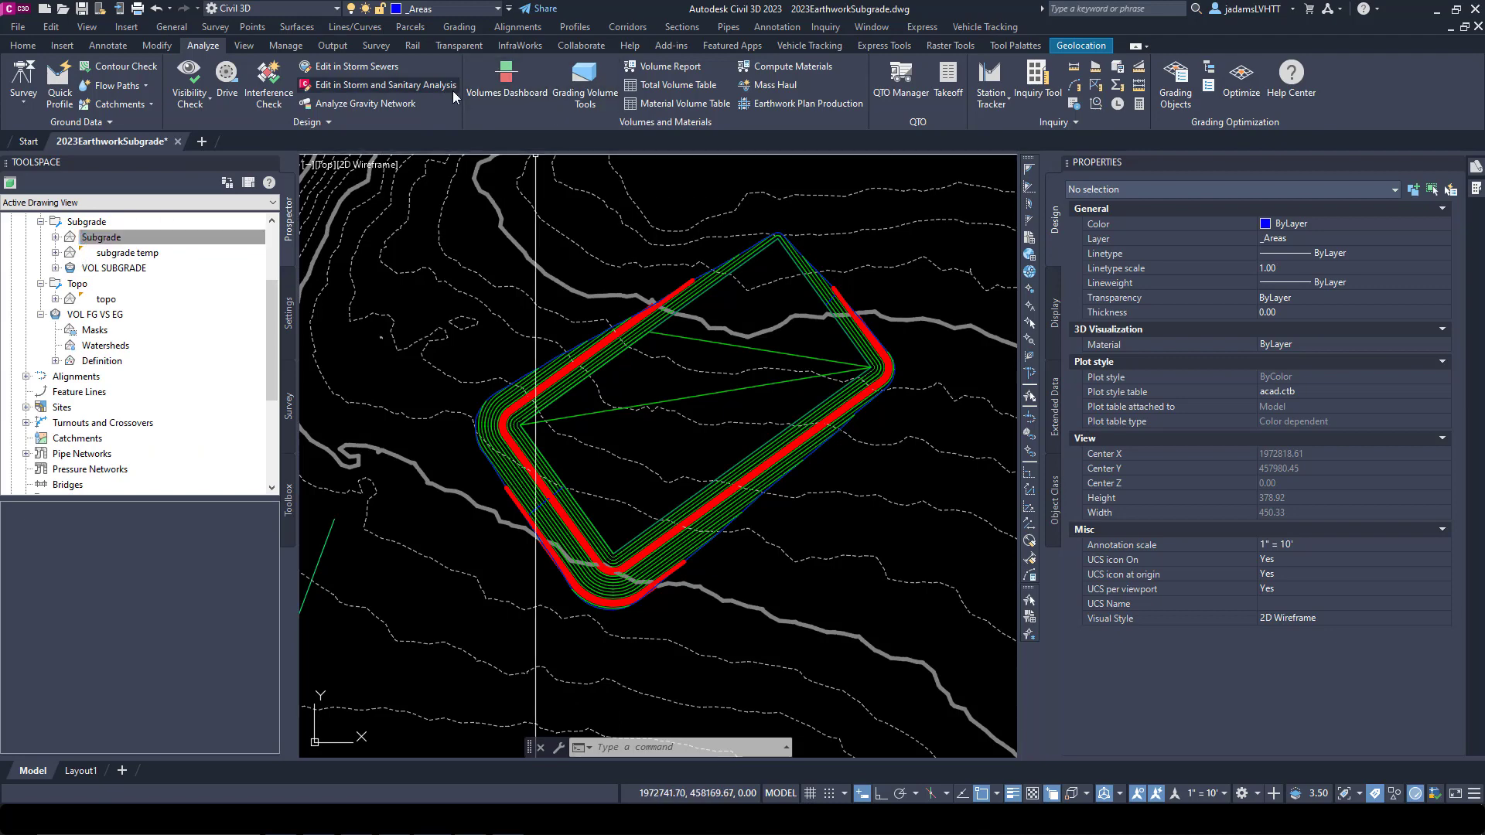
Step: Start a new volume surface named VOL SUBGRADE VS EG with the _No Display style
left_click(506, 81)
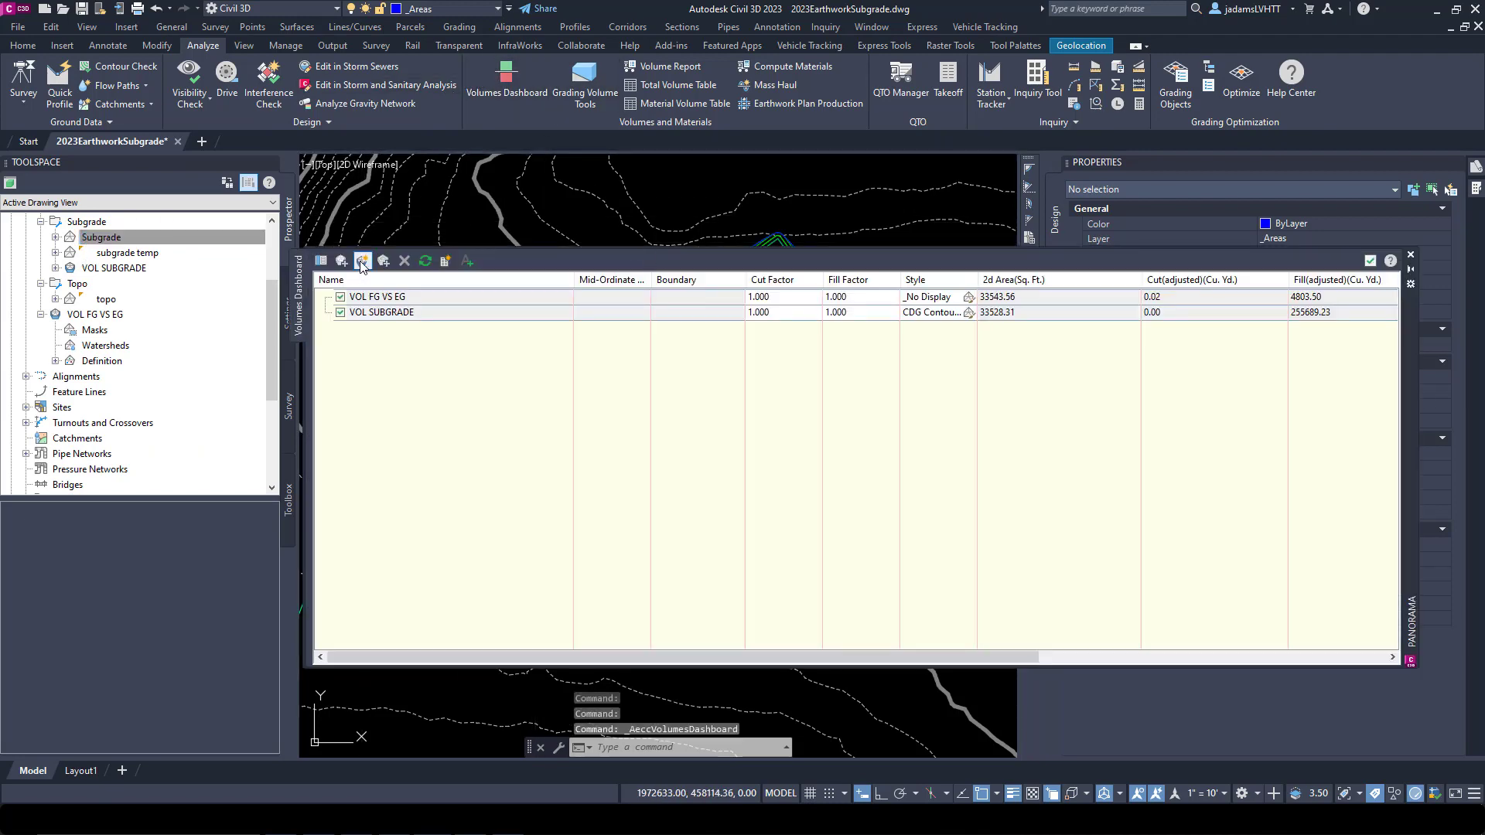
left_click(362, 261)
left_click(914, 441)
key("Caps_Lock")
type("VOL ")
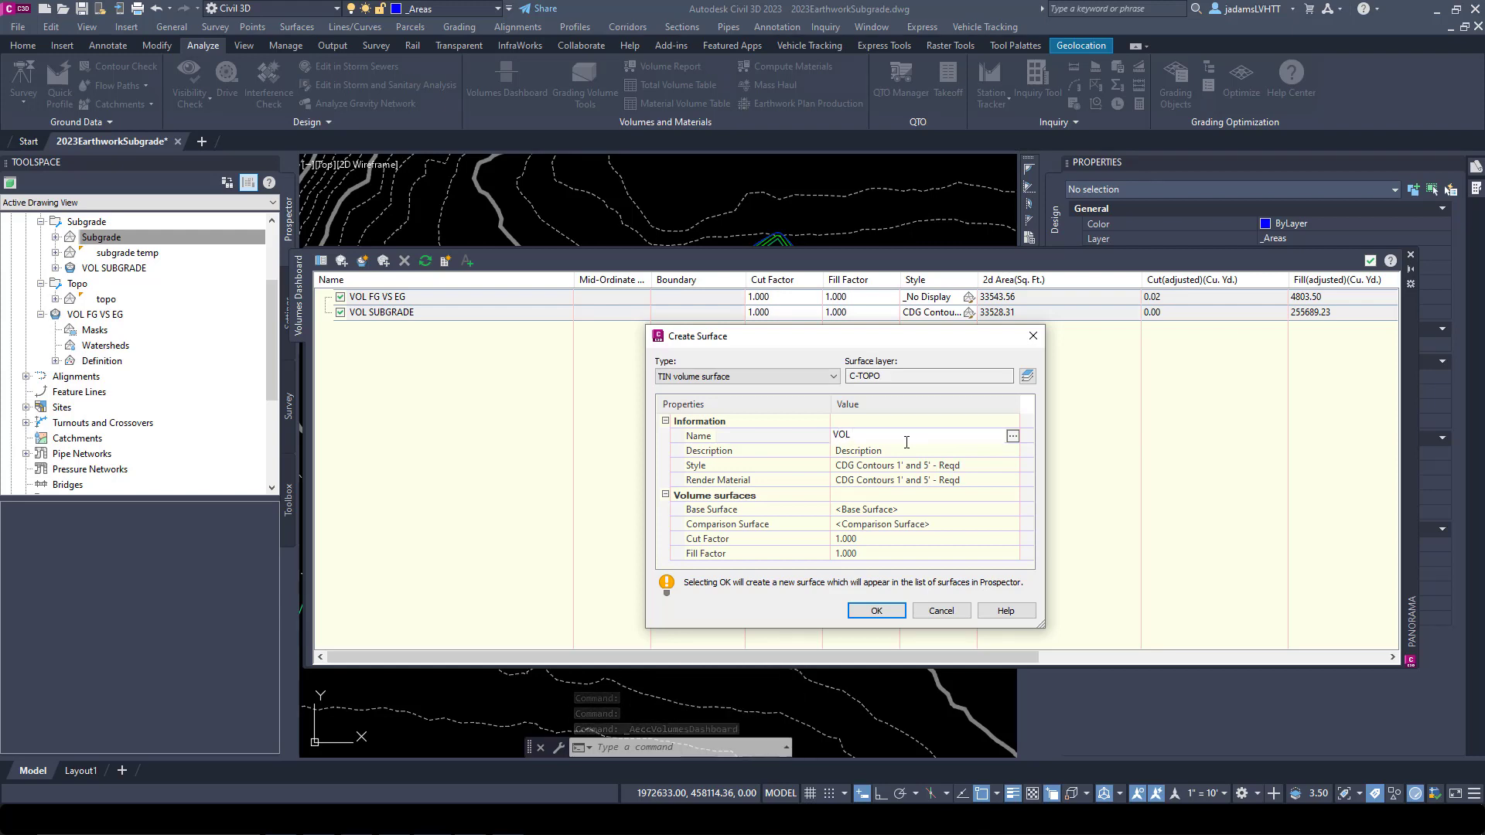
type("SUBGRADE VS EG")
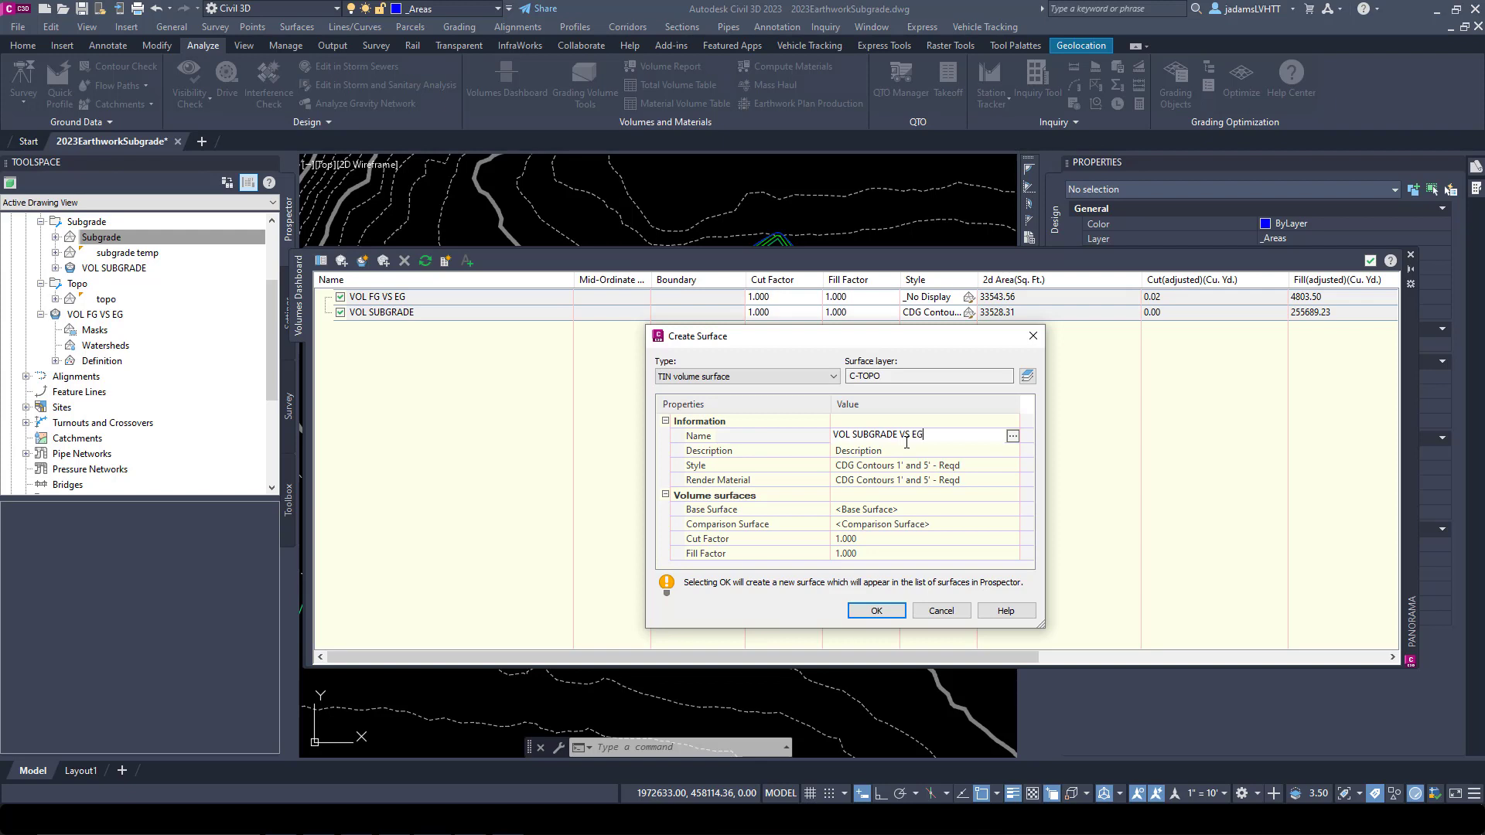
left_click(1005, 466)
left_click(1013, 465)
left_click(960, 377)
left_click(965, 389)
left_click(952, 401)
Step: Set topo as base and Subgrade as comparison surface, then create the volume surface
left_click(971, 511)
left_click(1013, 510)
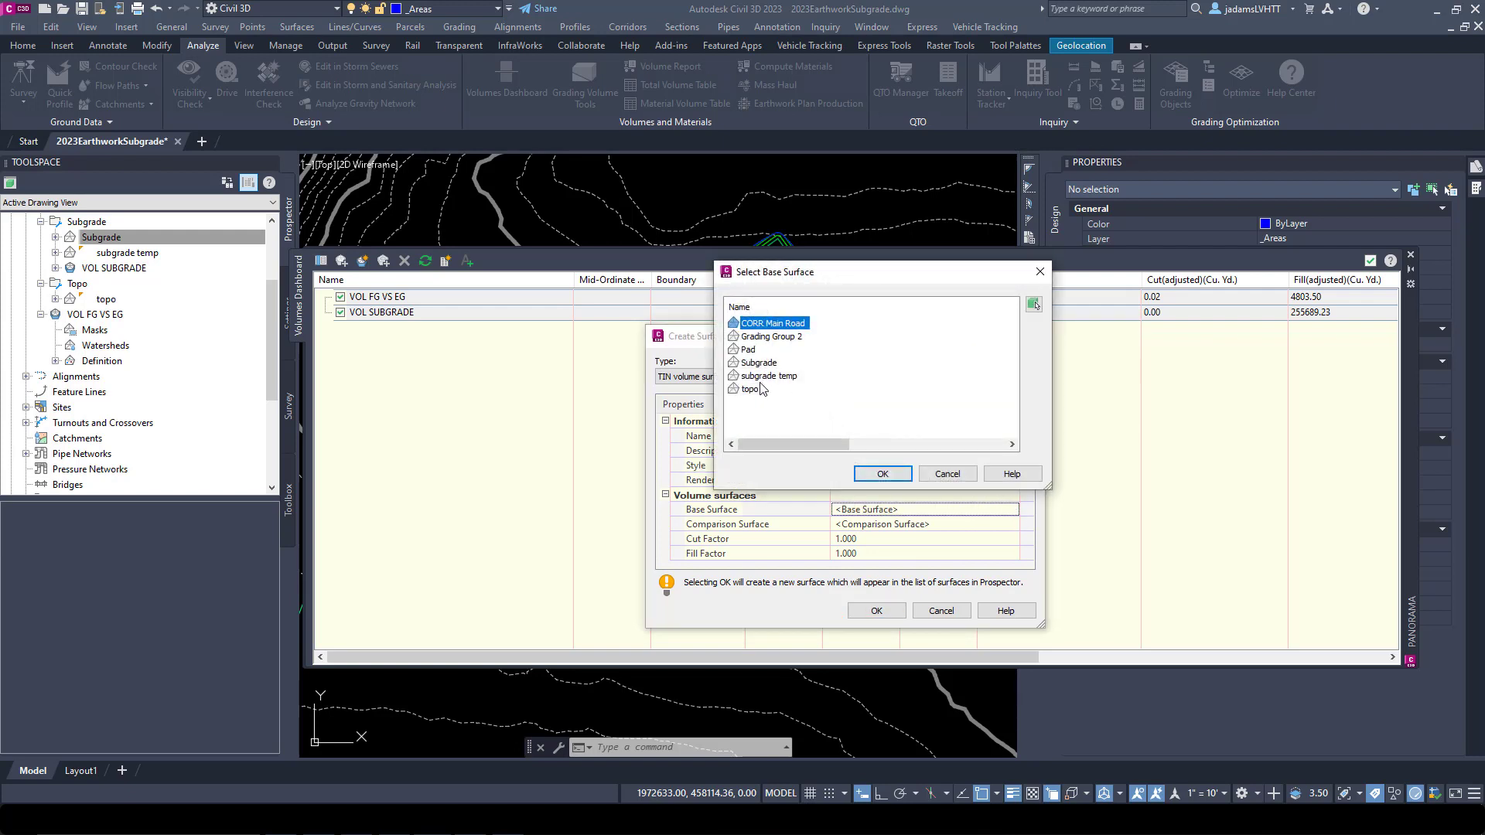
left_click(751, 389)
left_click(882, 473)
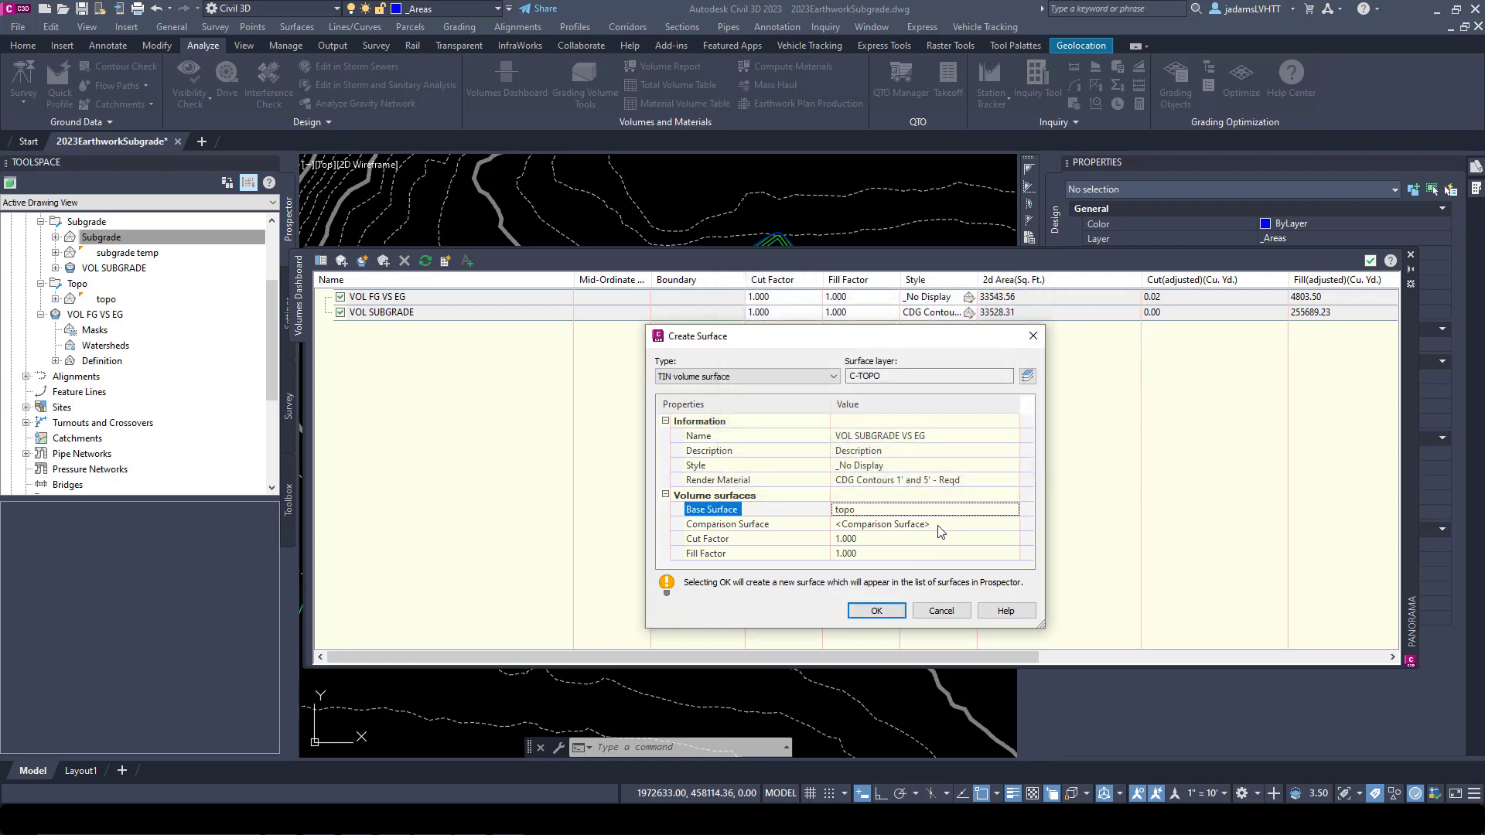
left_click(941, 527)
left_click(1013, 525)
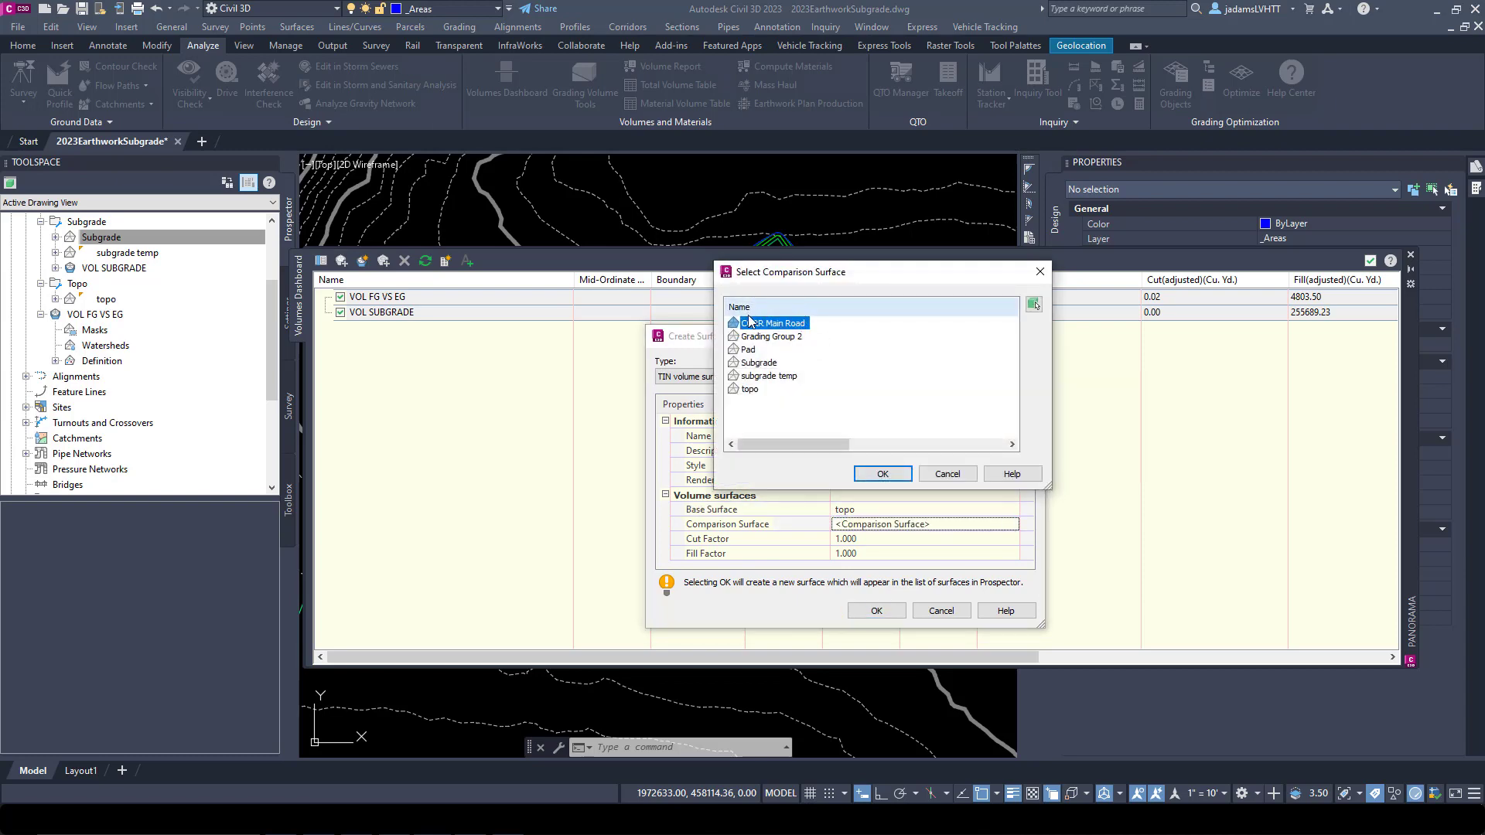
left_click(759, 363)
left_click(873, 475)
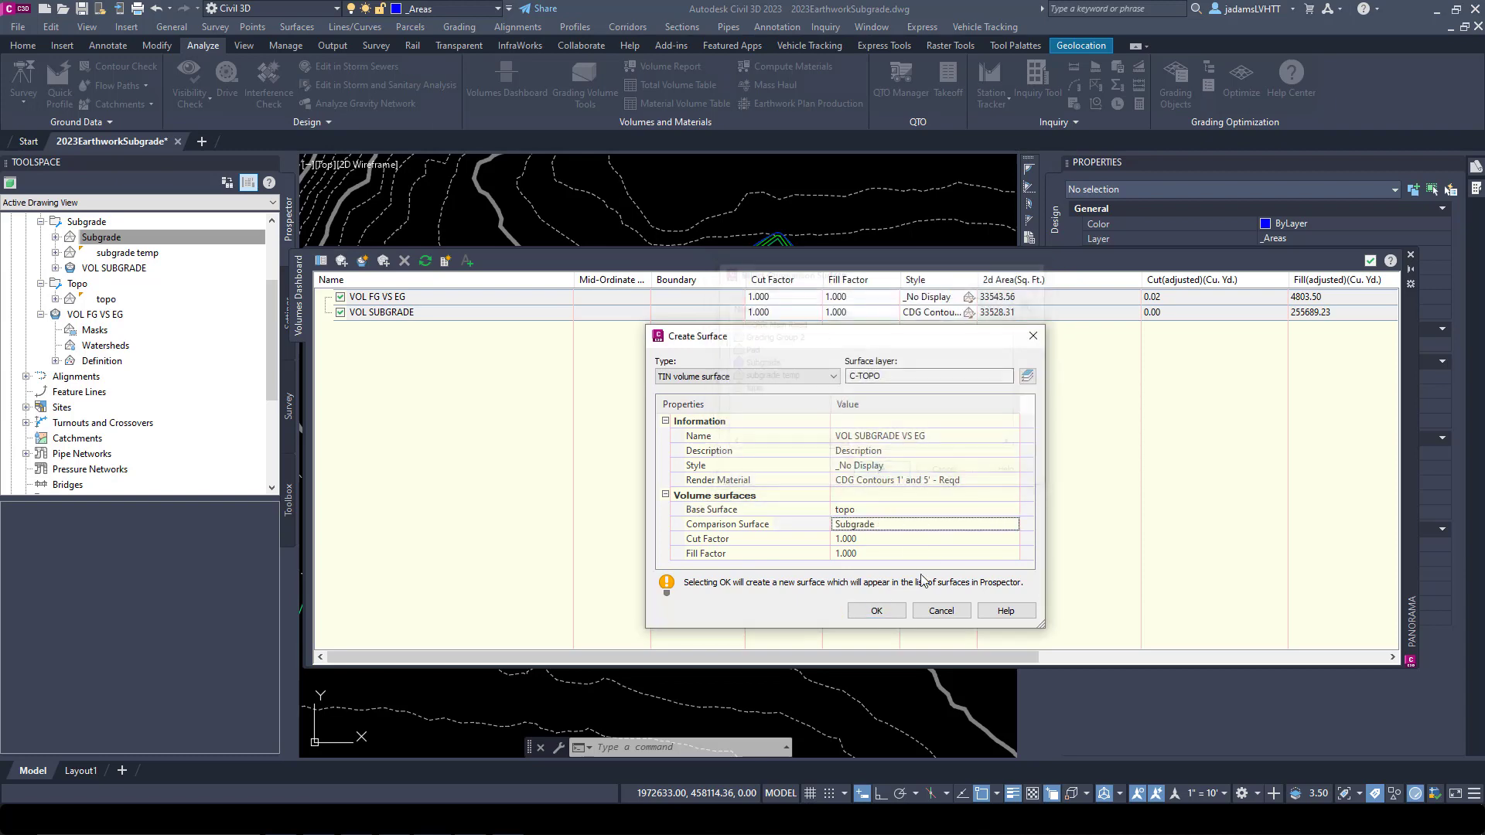
left_click(882, 612)
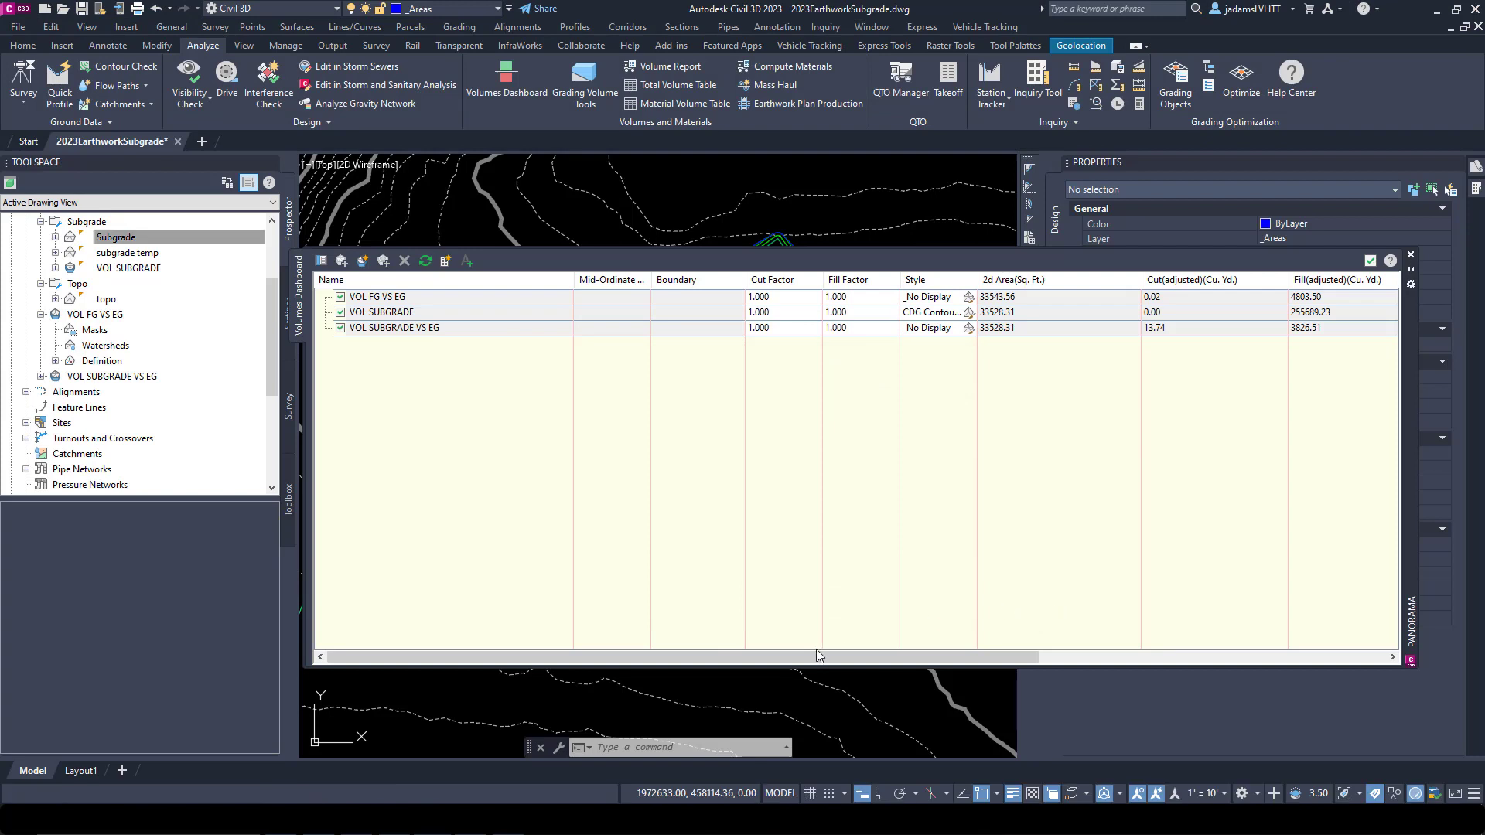
Step: Review the Net(adjusted) column, showing 3812.77 fill for VOL SUBGRADE VS EG, then close the Volumes Dashboard
left_click_drag(819, 657, 1037, 554)
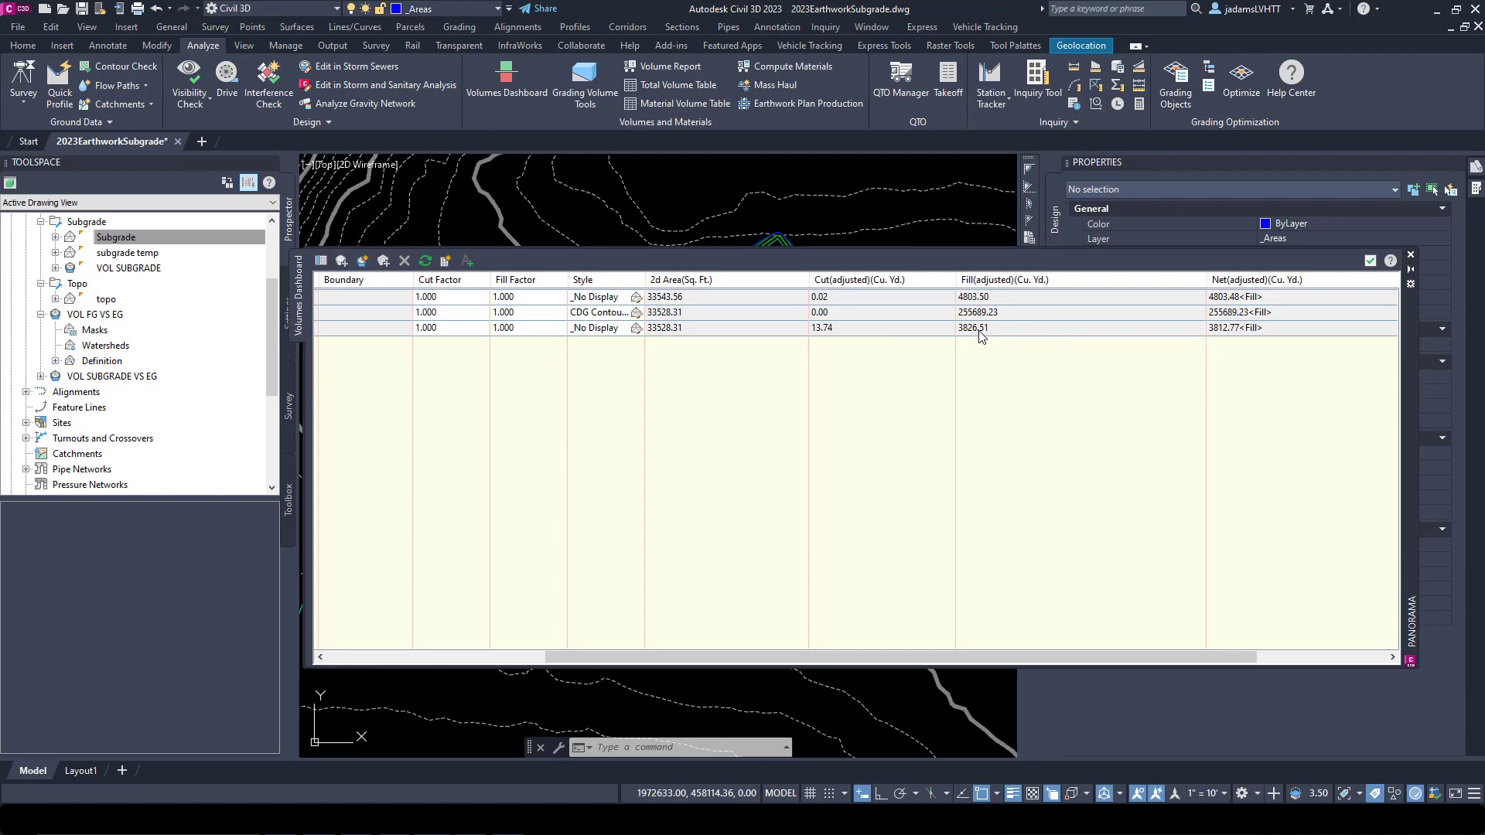
left_click(1370, 262)
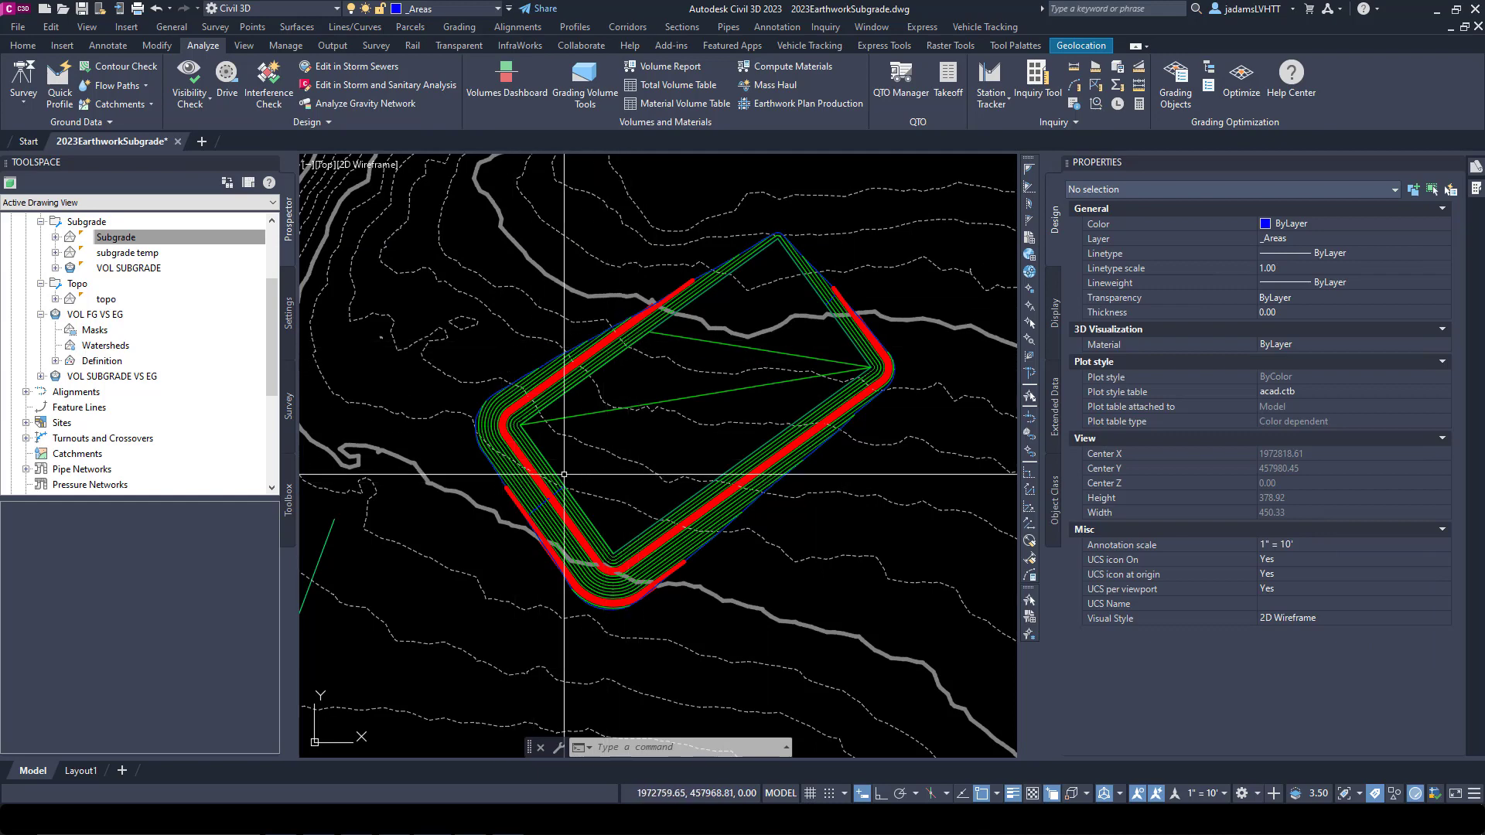
scroll(547, 489, "up", 6)
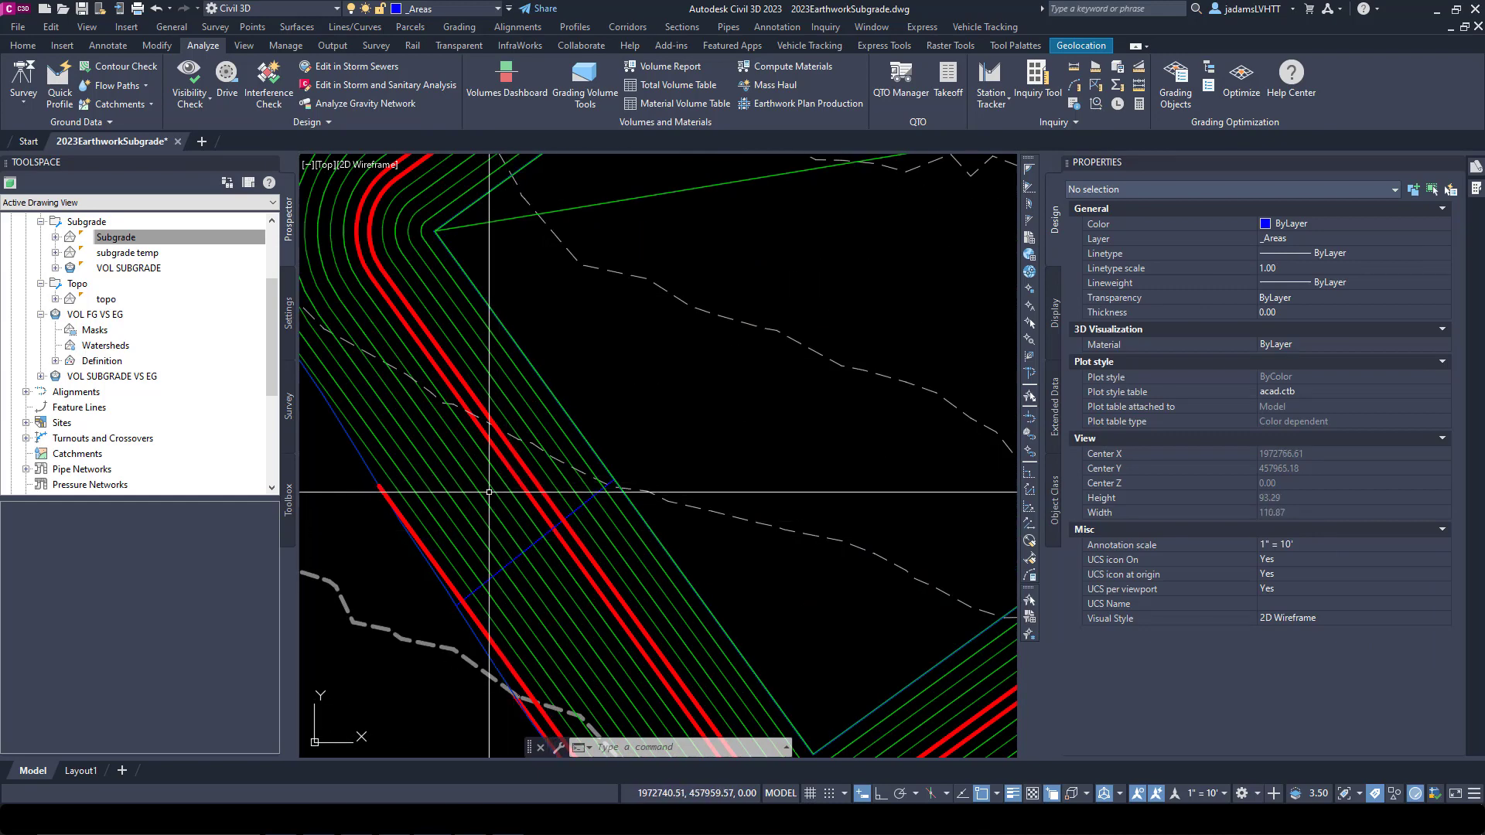
scroll(489, 491, "up", 4)
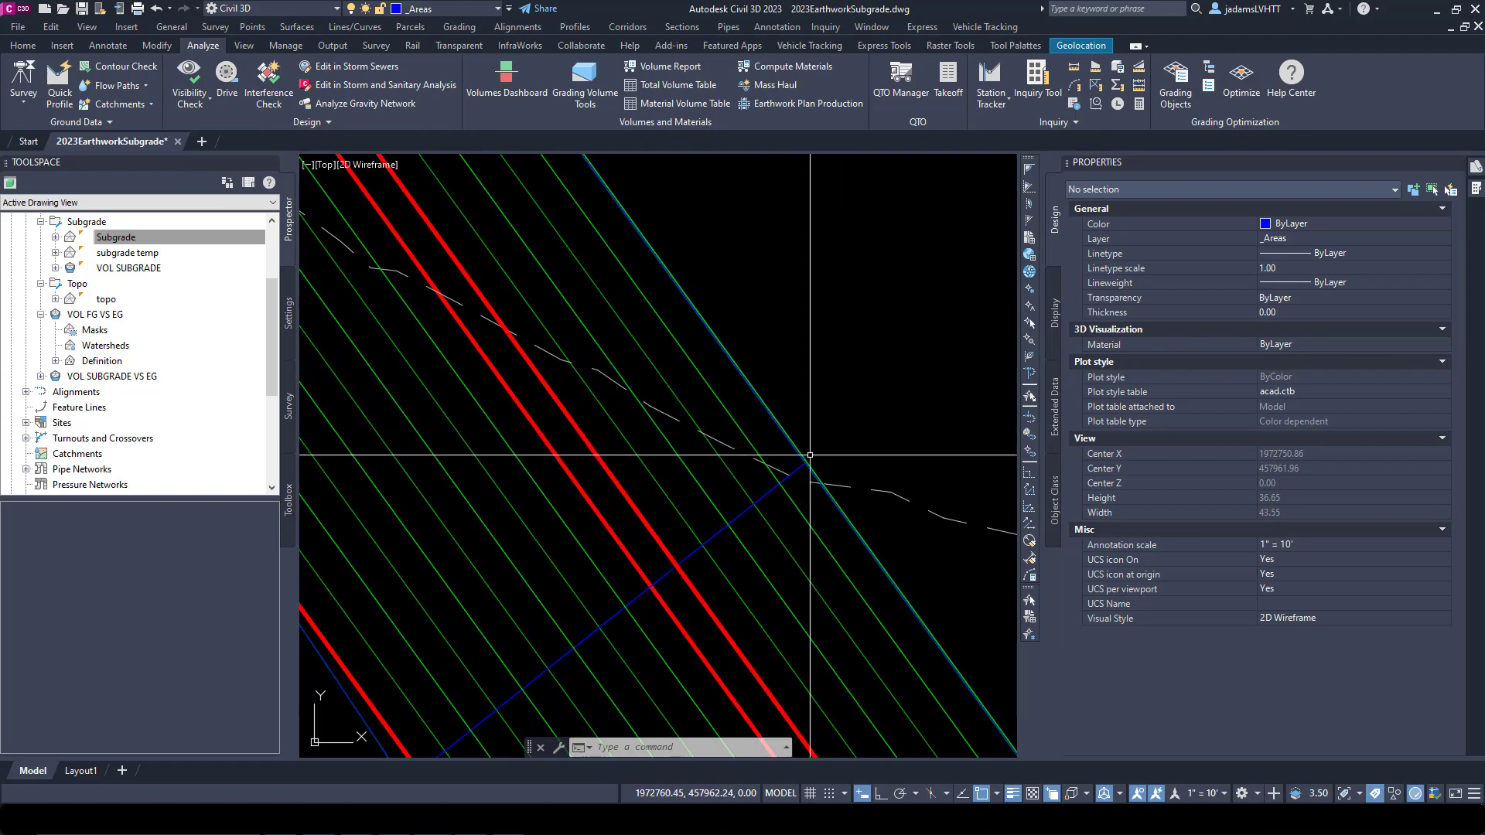
scroll(793, 457, "down", 4)
scroll(791, 454, "down", 2)
scroll(423, 399, "down", 4)
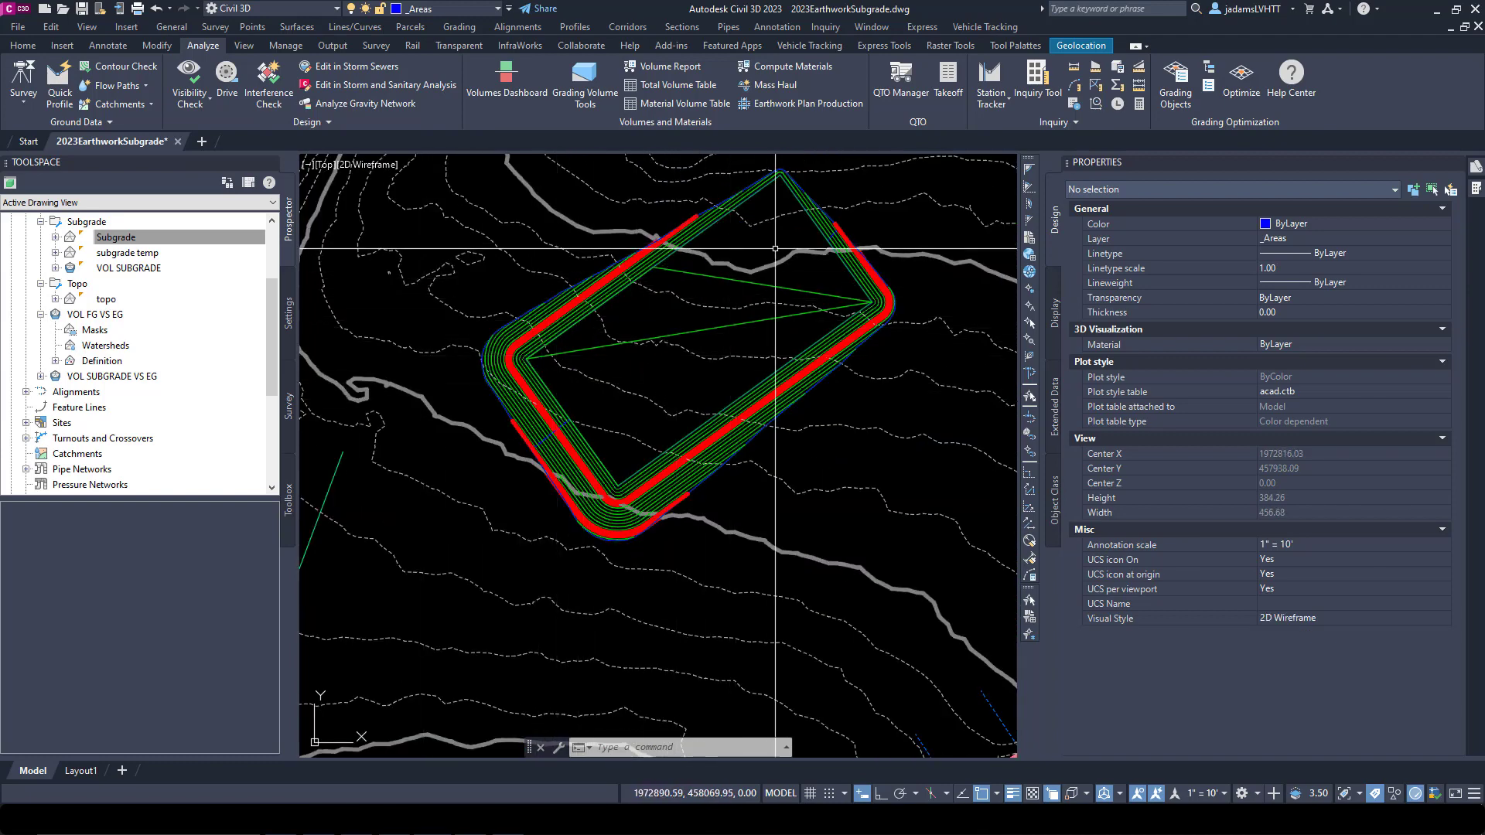
mouse_move(627, 359)
middle_mouse_down()
mouse_move(609, 465)
mouse_move(582, 399)
middle_mouse_up()
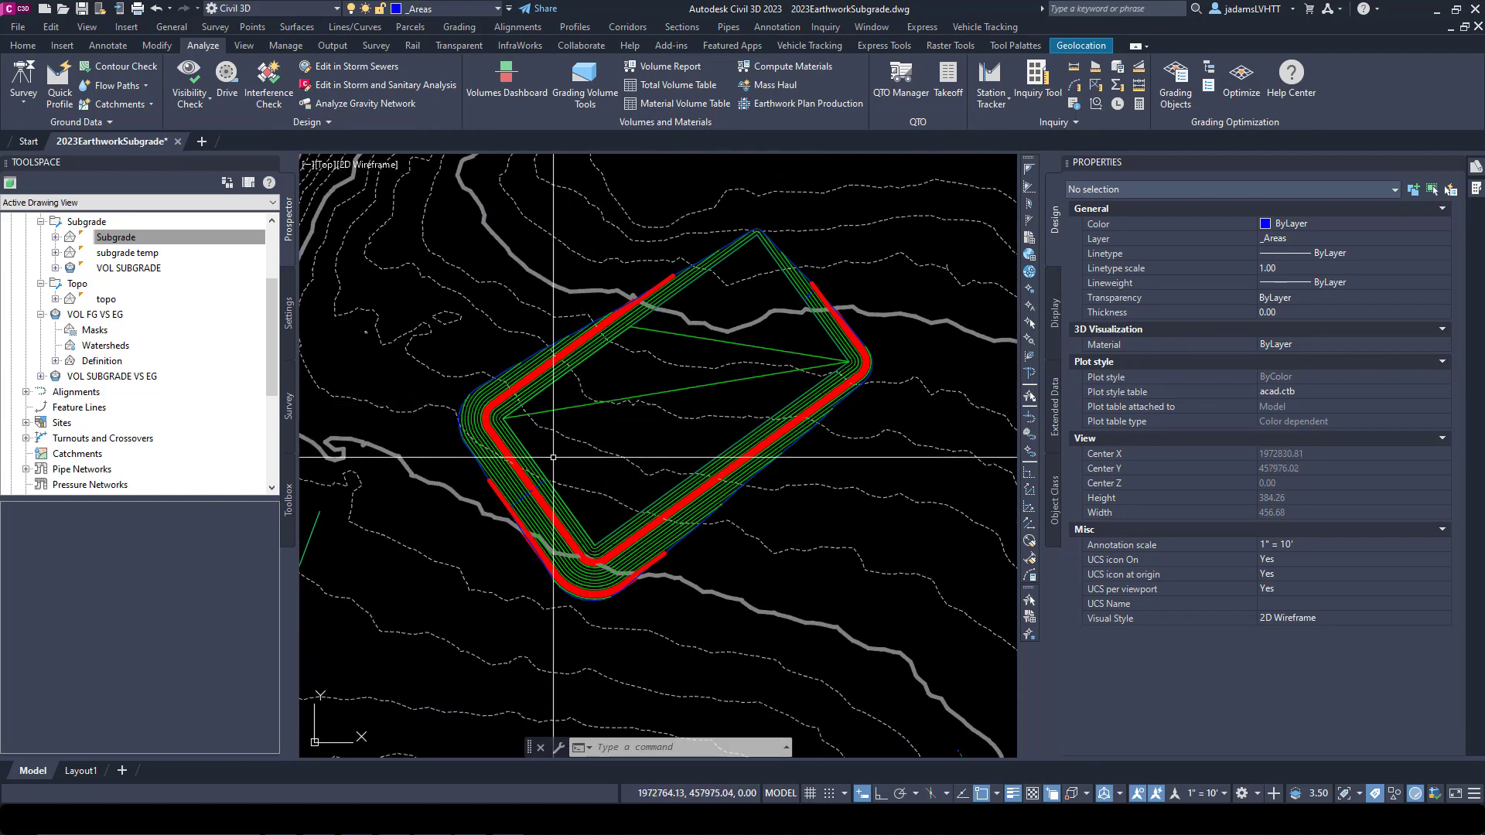